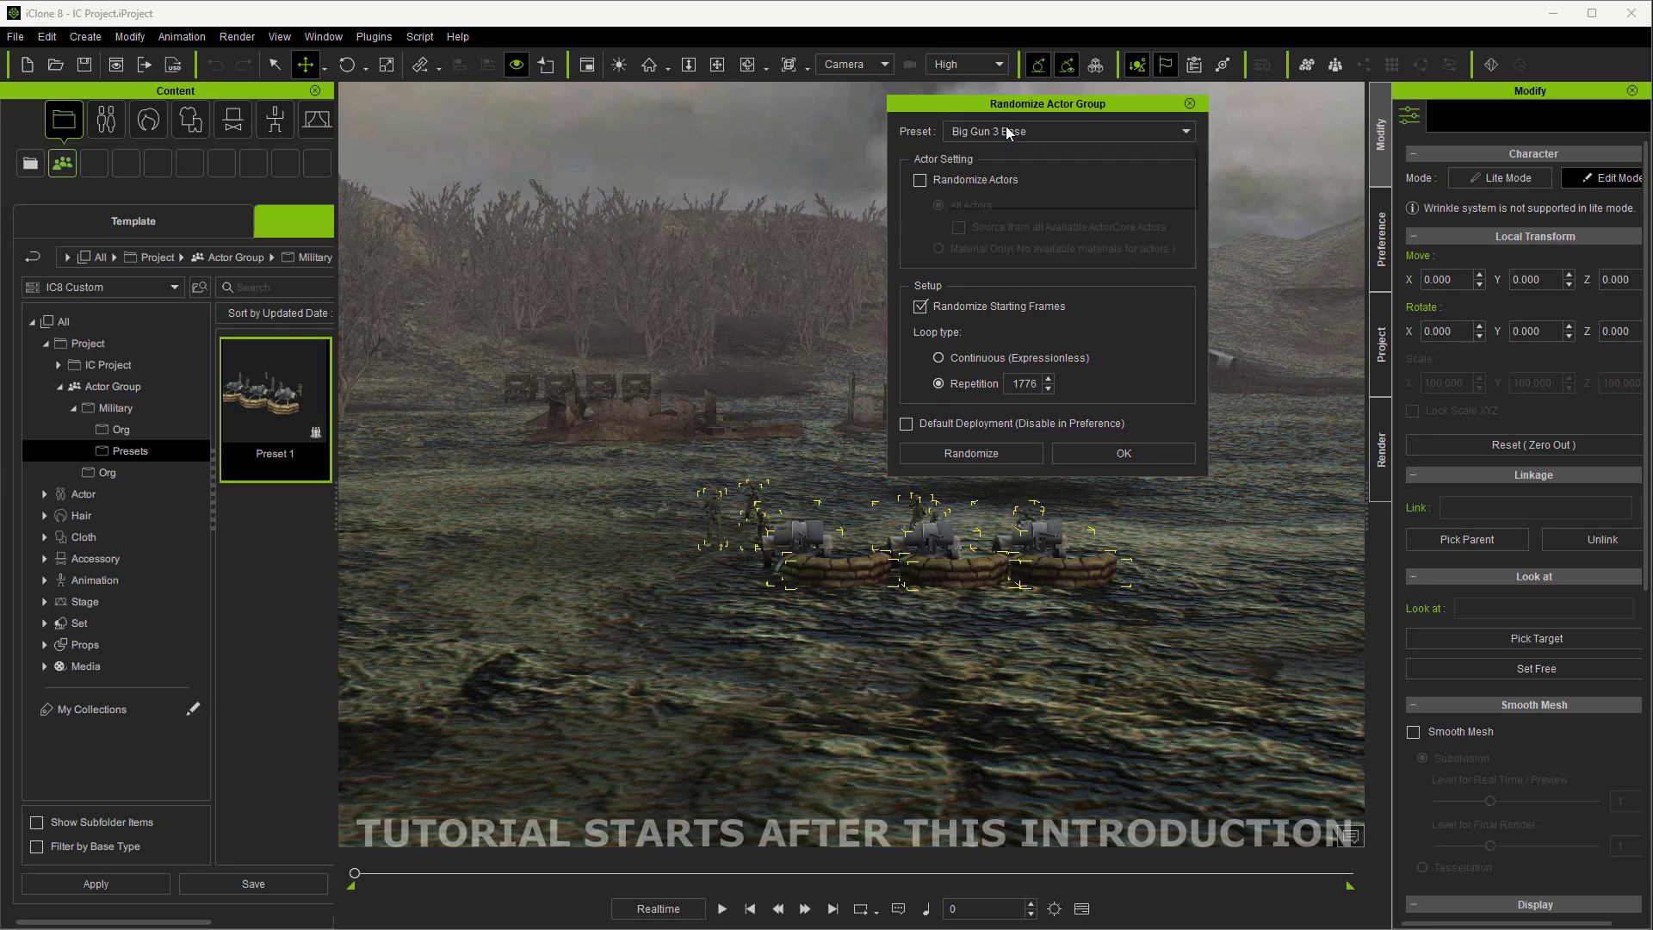
# - Set the actor group's preset to Gun Pit 1 Base, enable Randomize Actors, randomize the group and accept it
pyautogui.click(1008, 131)
pyautogui.click(988, 189)
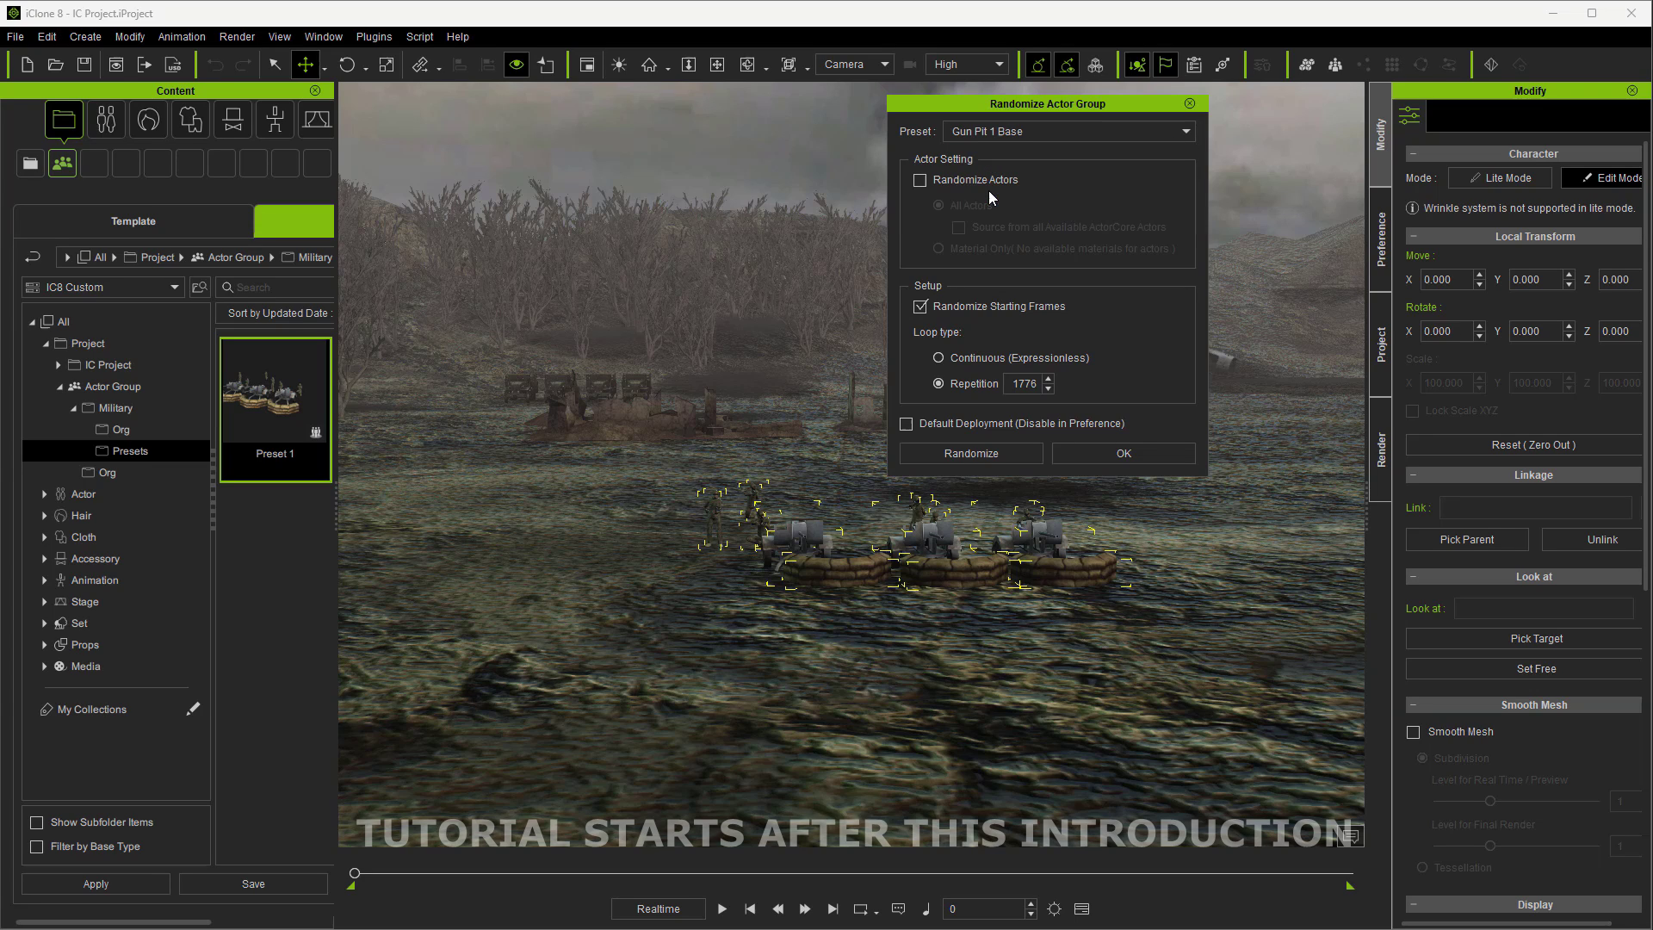
pyautogui.click(921, 180)
pyautogui.click(948, 451)
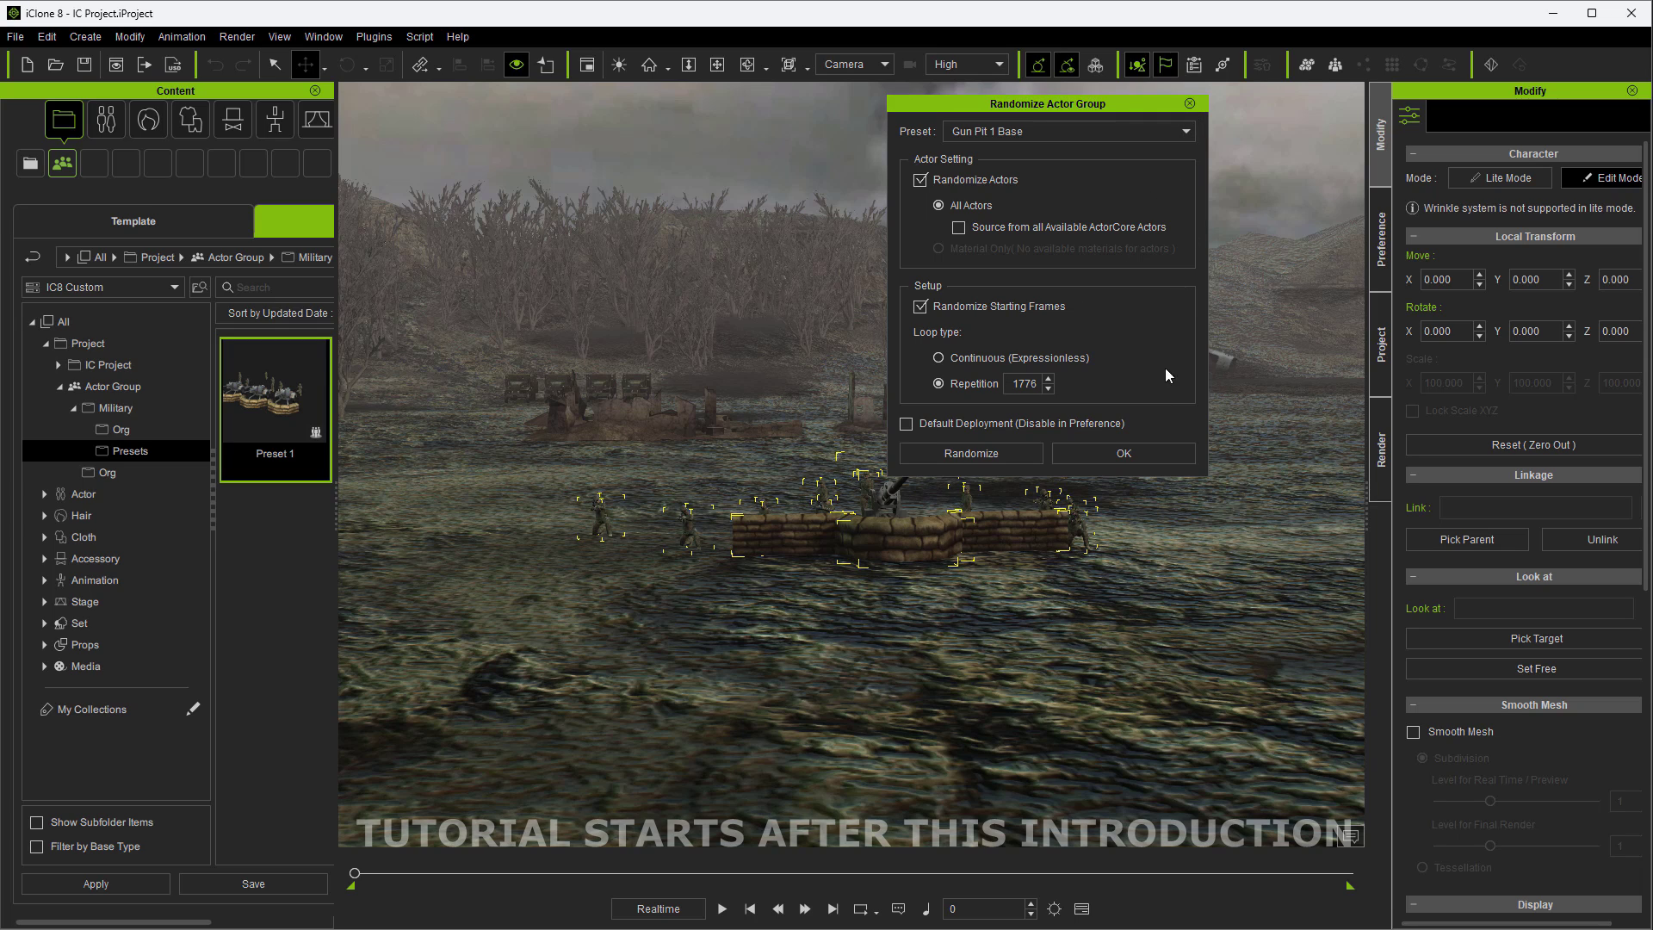
pyautogui.click(1145, 446)
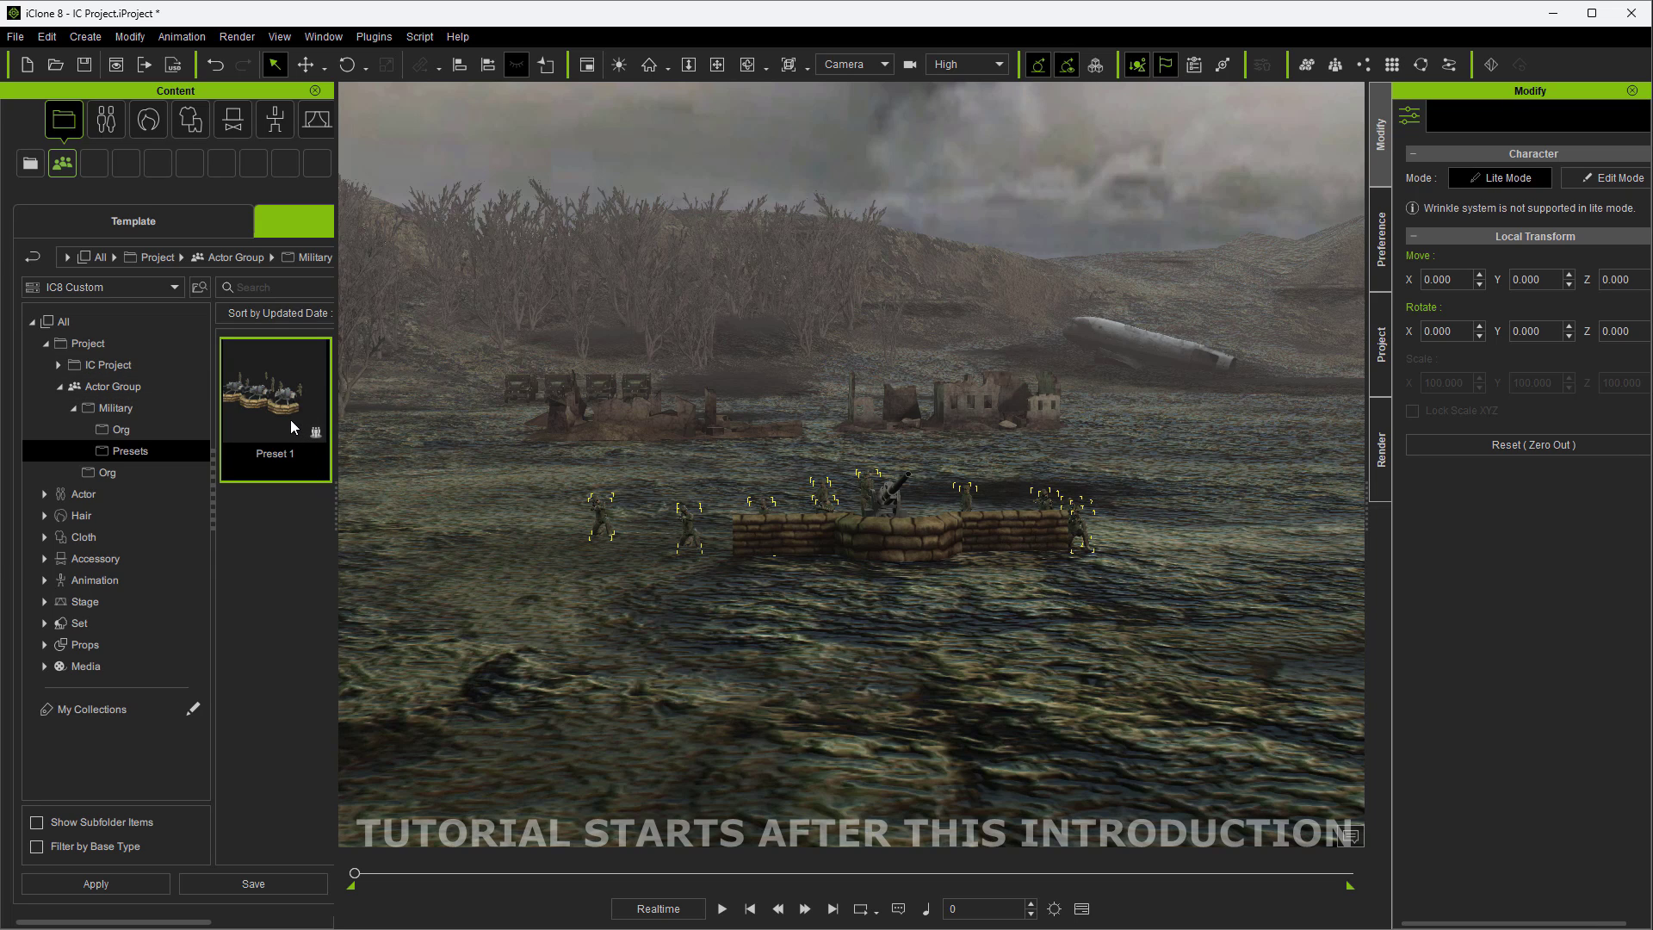
# - Place another Preset 1 actor group to the right of the gun pit using the Sandbag Fire Team Base preset
pyautogui.moveTo(270, 411); pyautogui.dragTo(1263, 520)
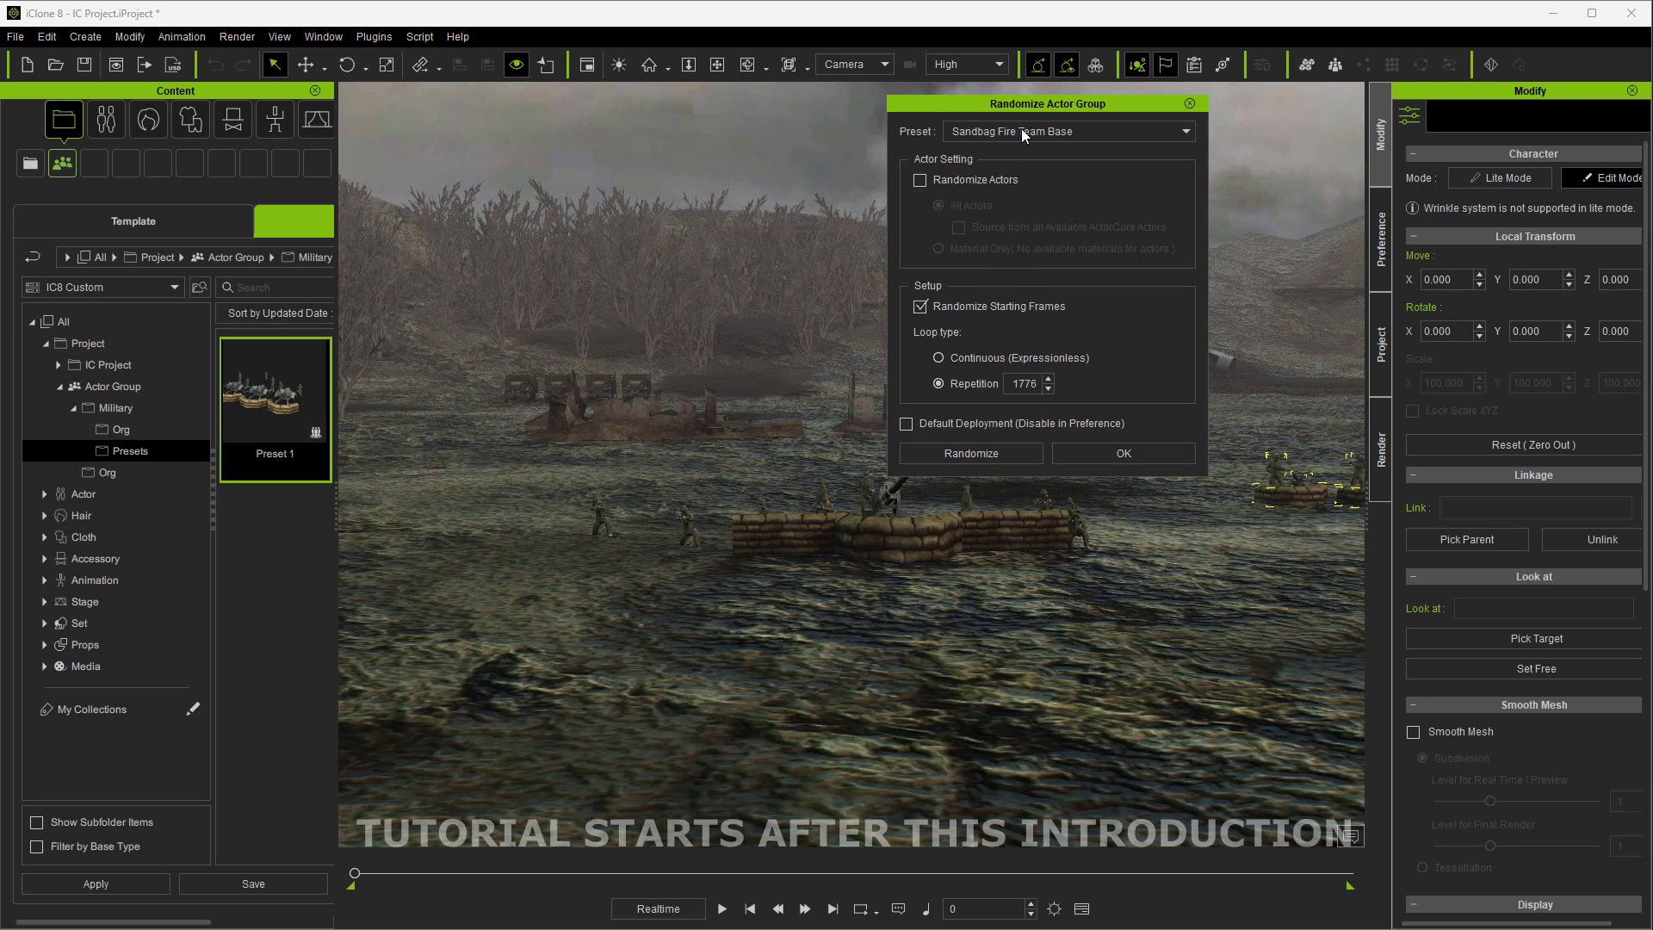
pyautogui.click(1091, 455)
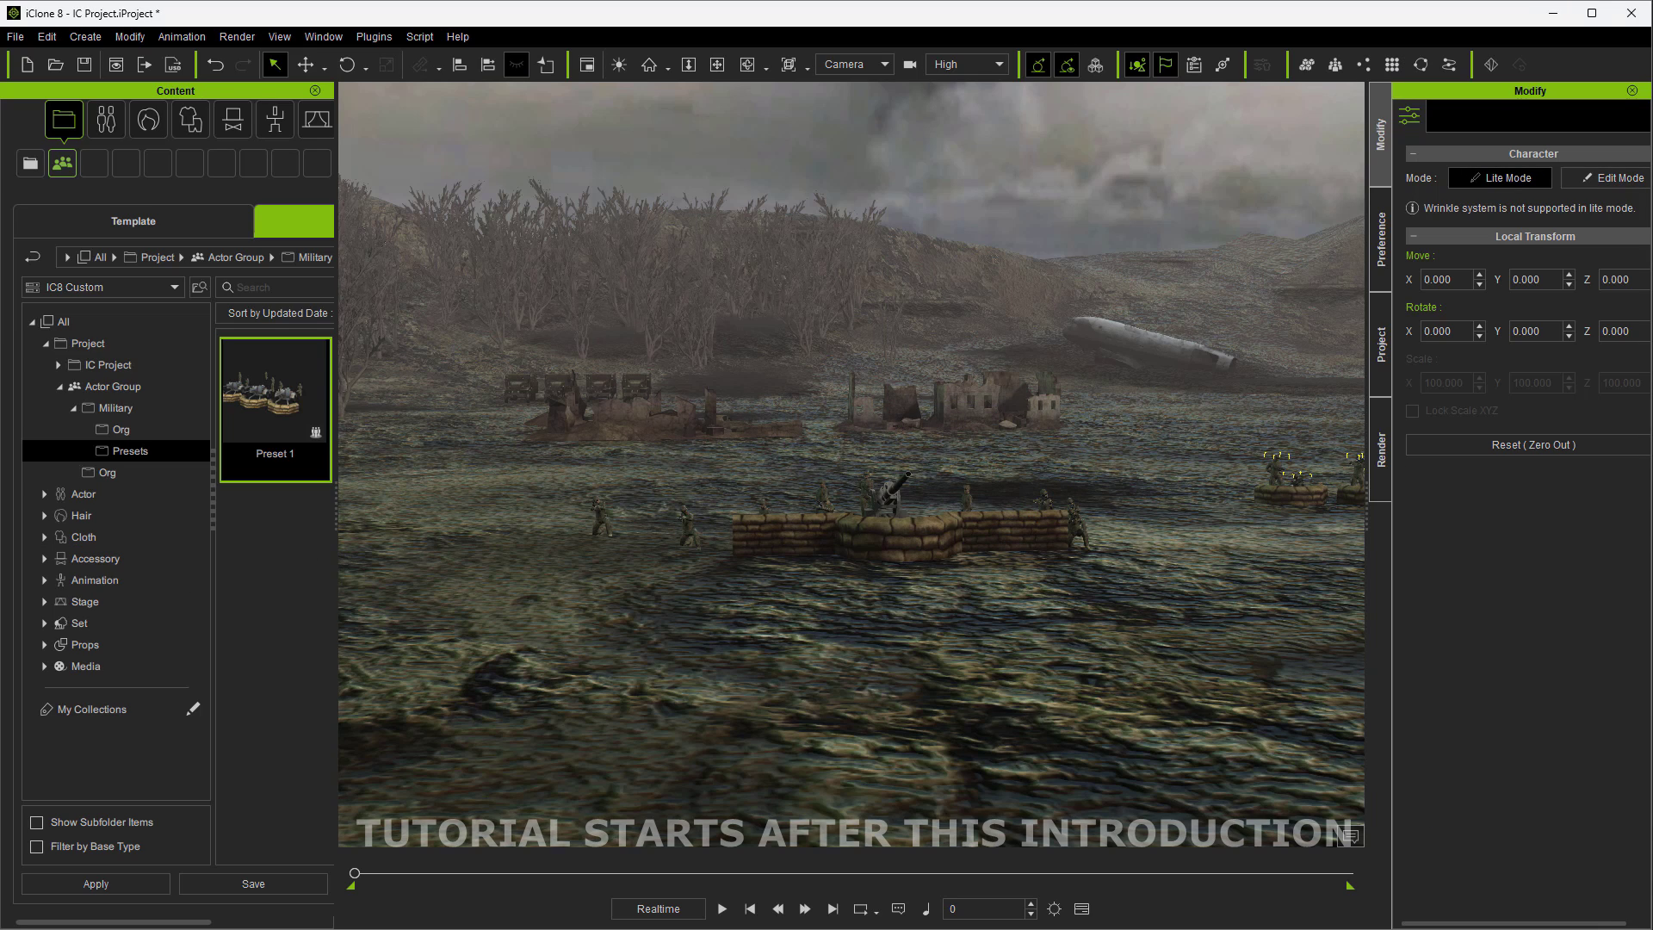
pyautogui.press('Escape')
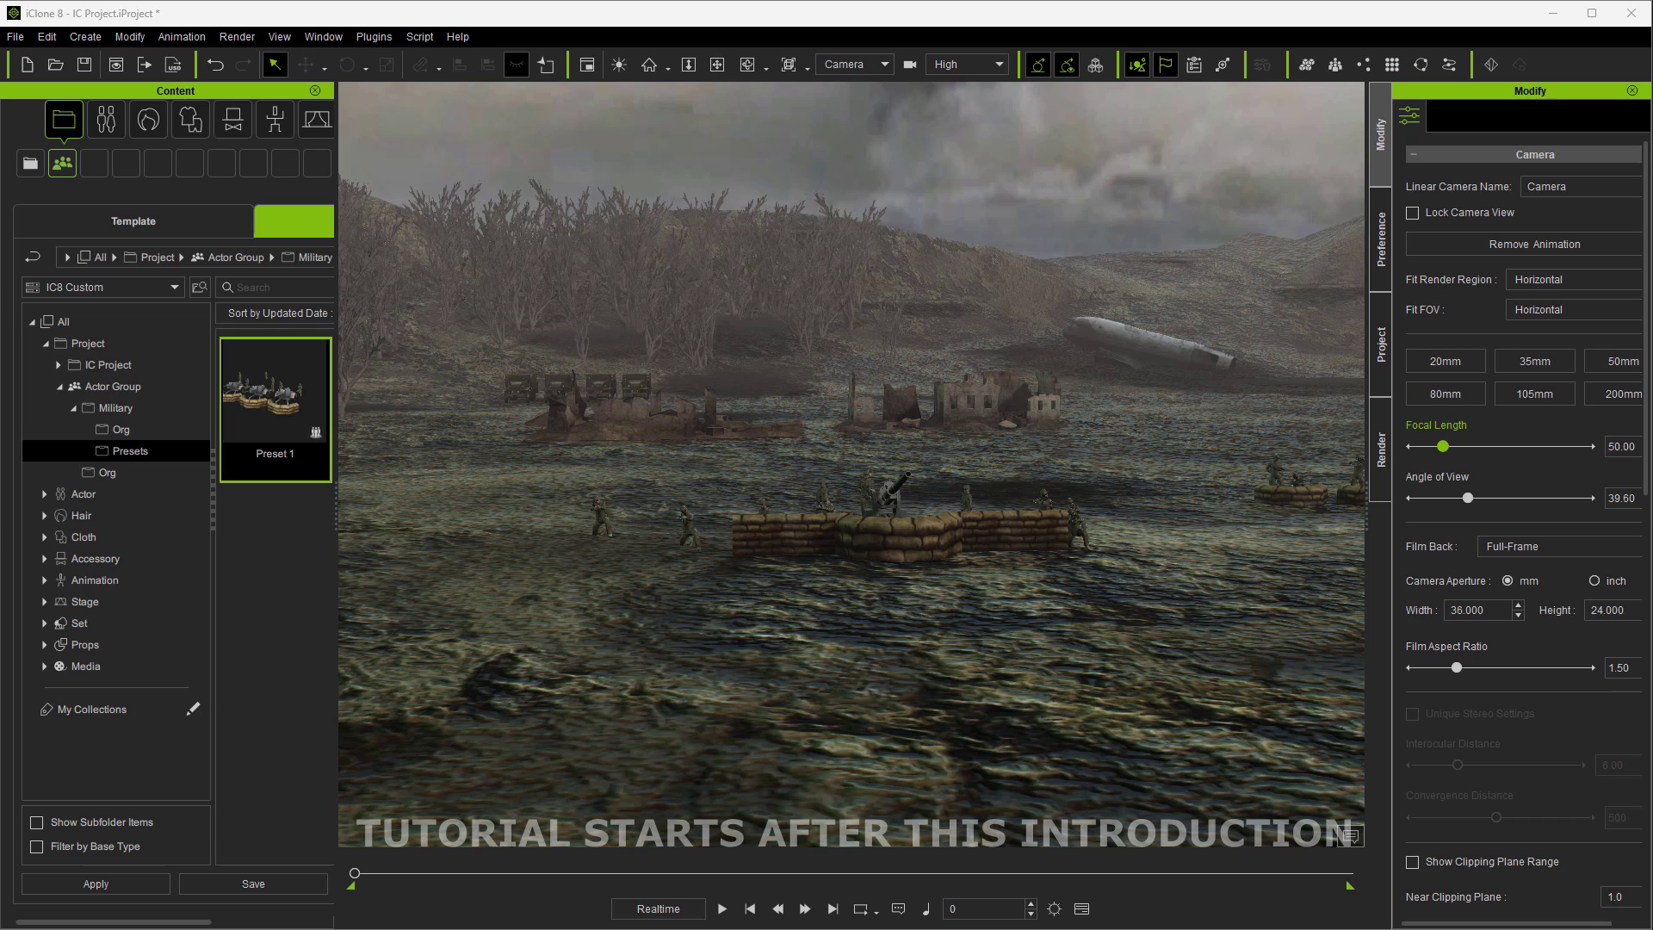
# - Move the sandbag fire team group forward and closer to the gun pit
pyautogui.click(1304, 493)
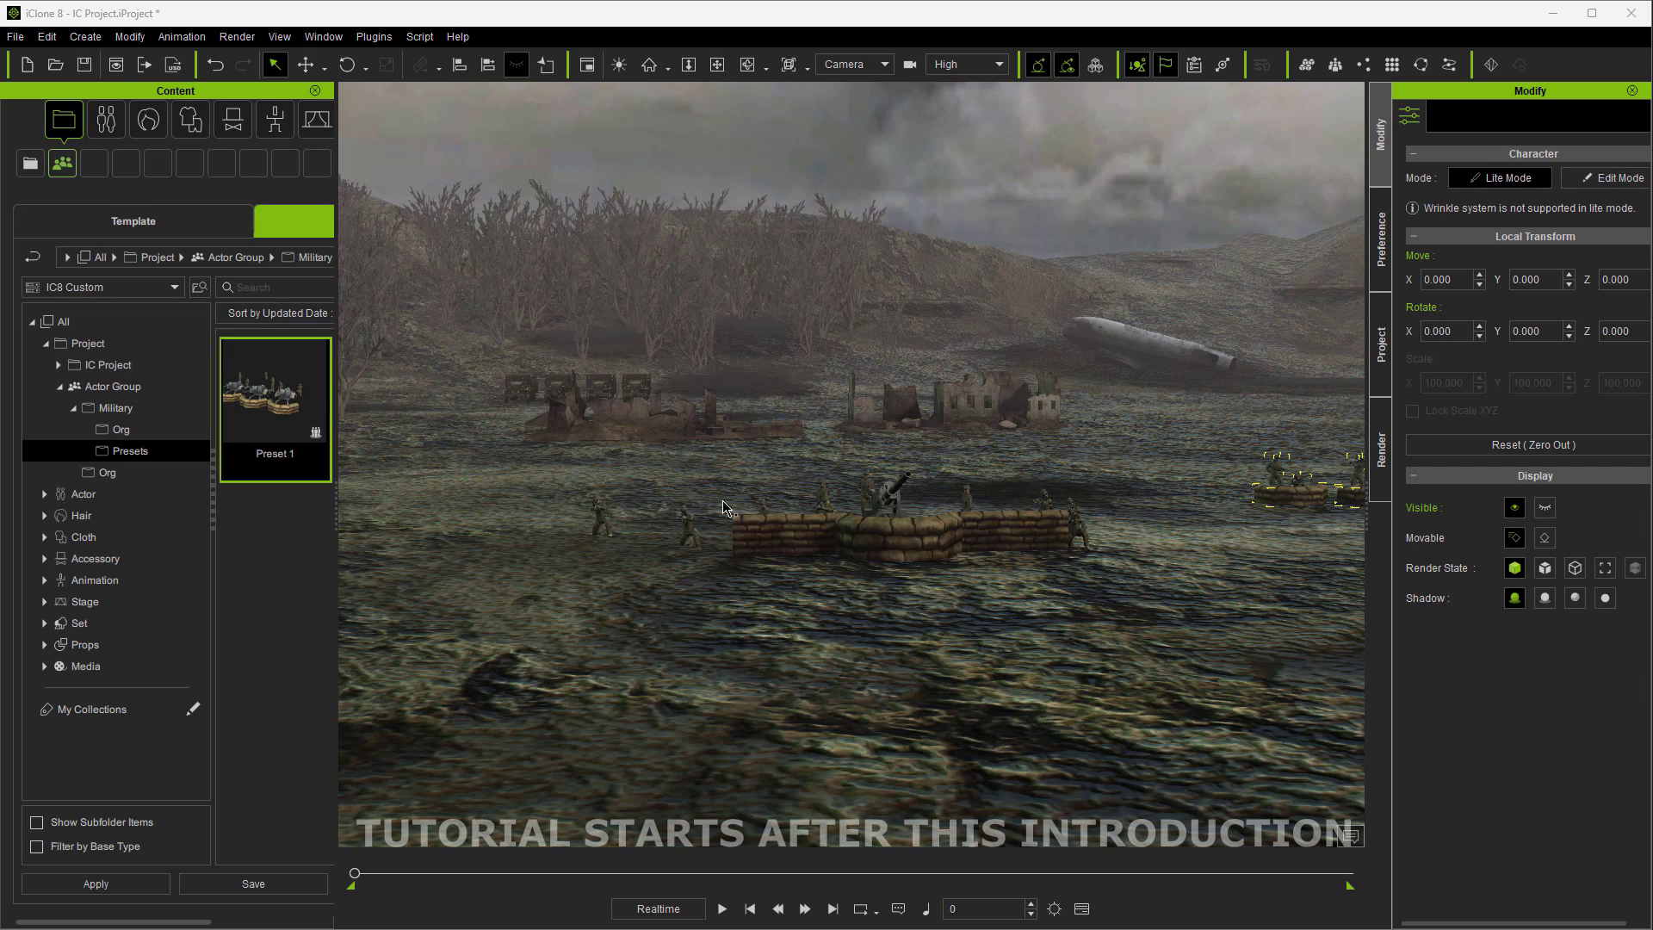
pyautogui.click(306, 64)
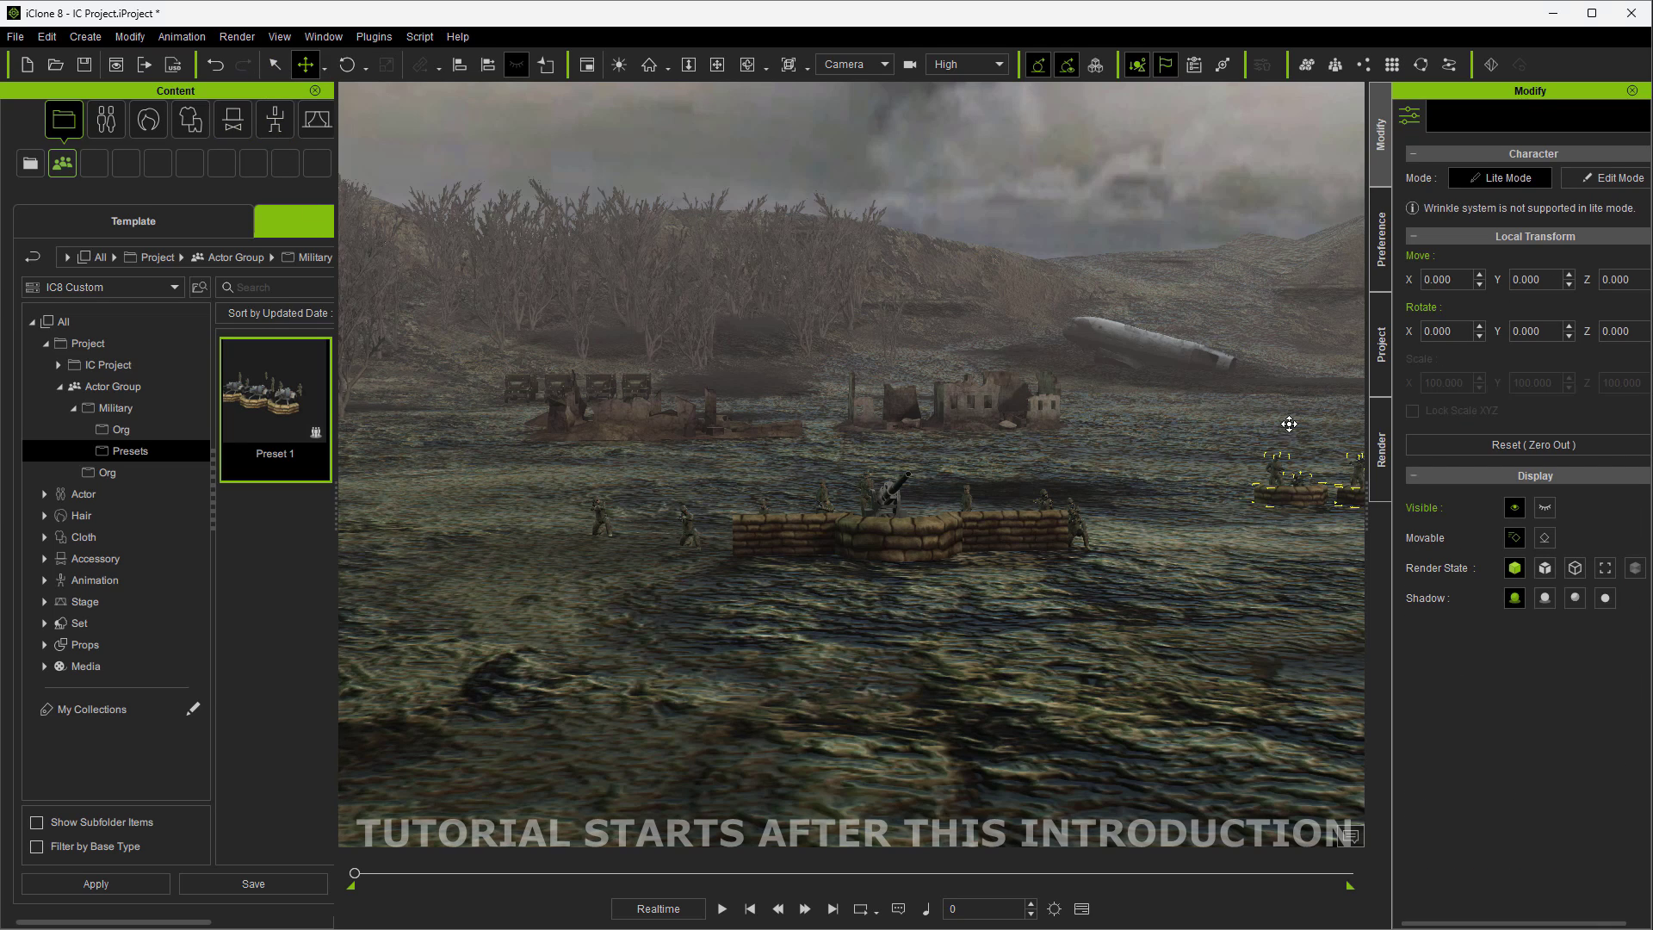
pyautogui.moveTo(1293, 460); pyautogui.dragTo(1044, 917)
pyautogui.moveTo(1220, 487); pyautogui.dragTo(1128, 551)
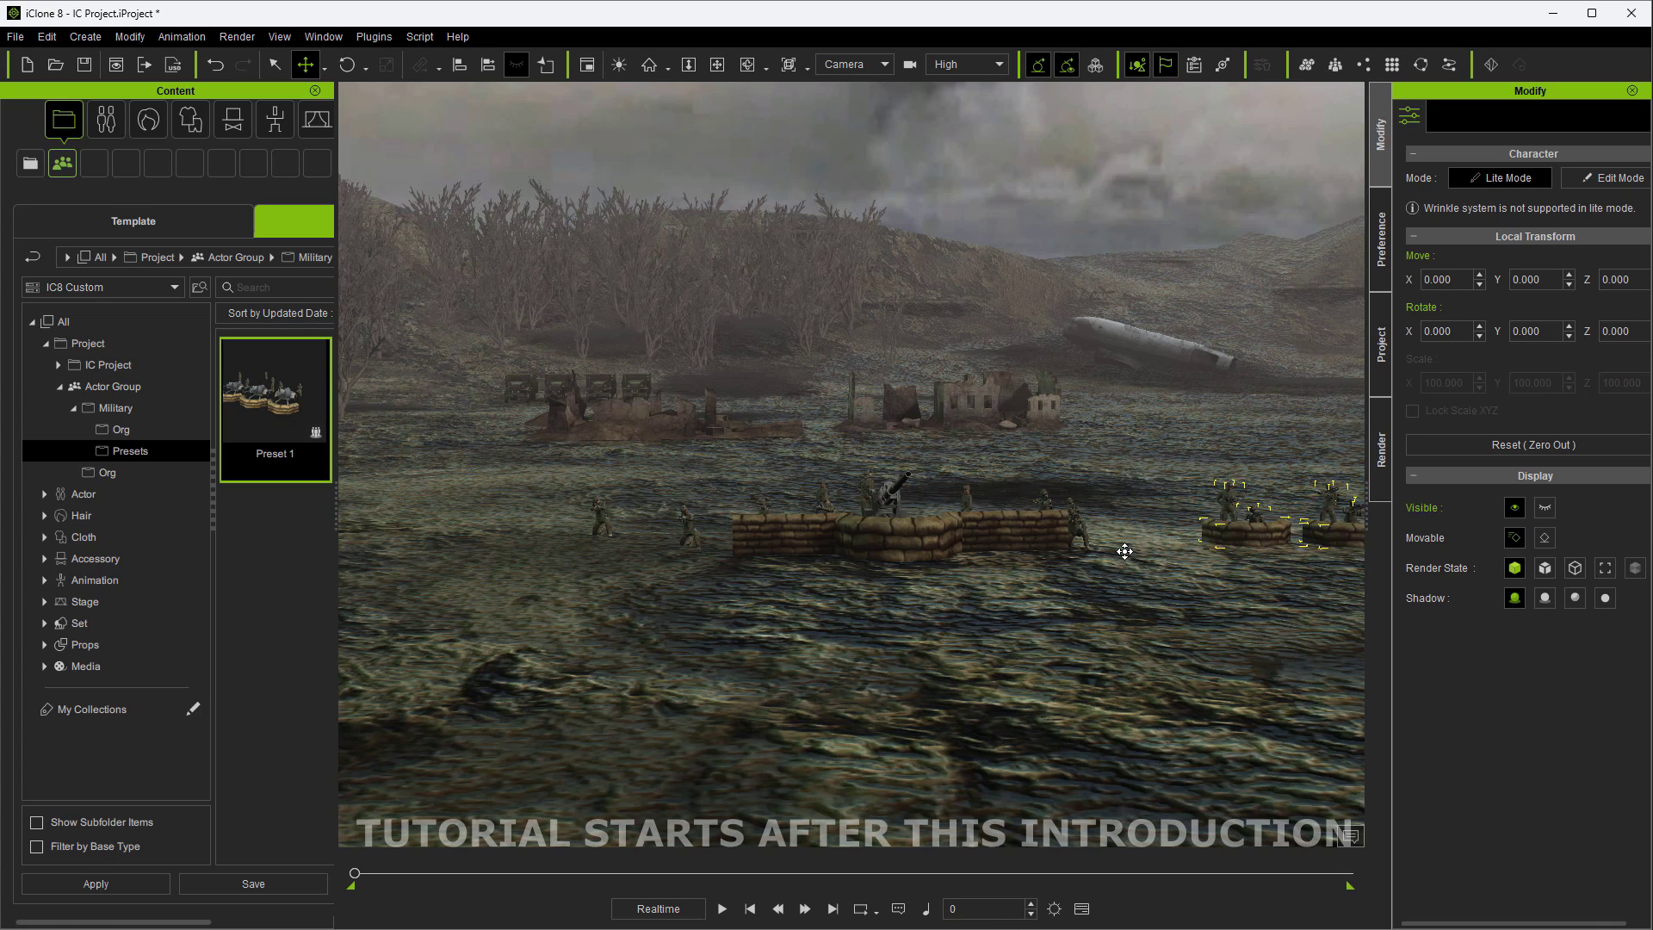
# - Add a Preset 1 actor group to the left of the gun pit as Big Gun Base, with Randomize Actors enabled and randomized
pyautogui.click(494, 566)
pyautogui.moveTo(312, 418); pyautogui.dragTo(416, 503)
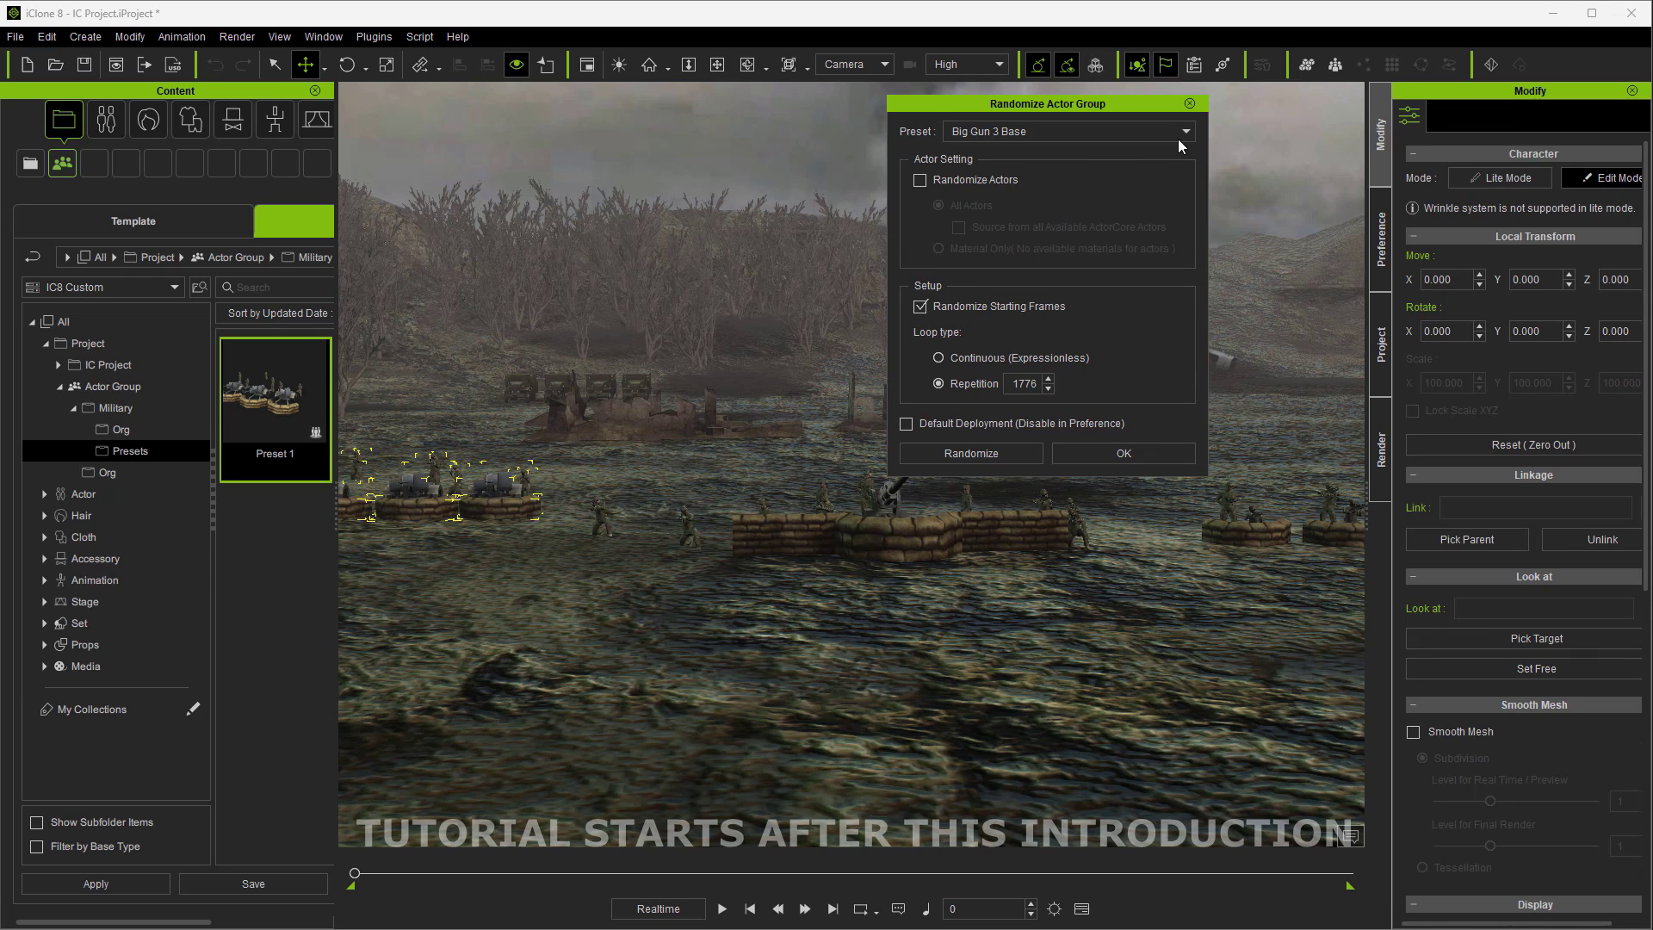
pyautogui.click(1185, 132)
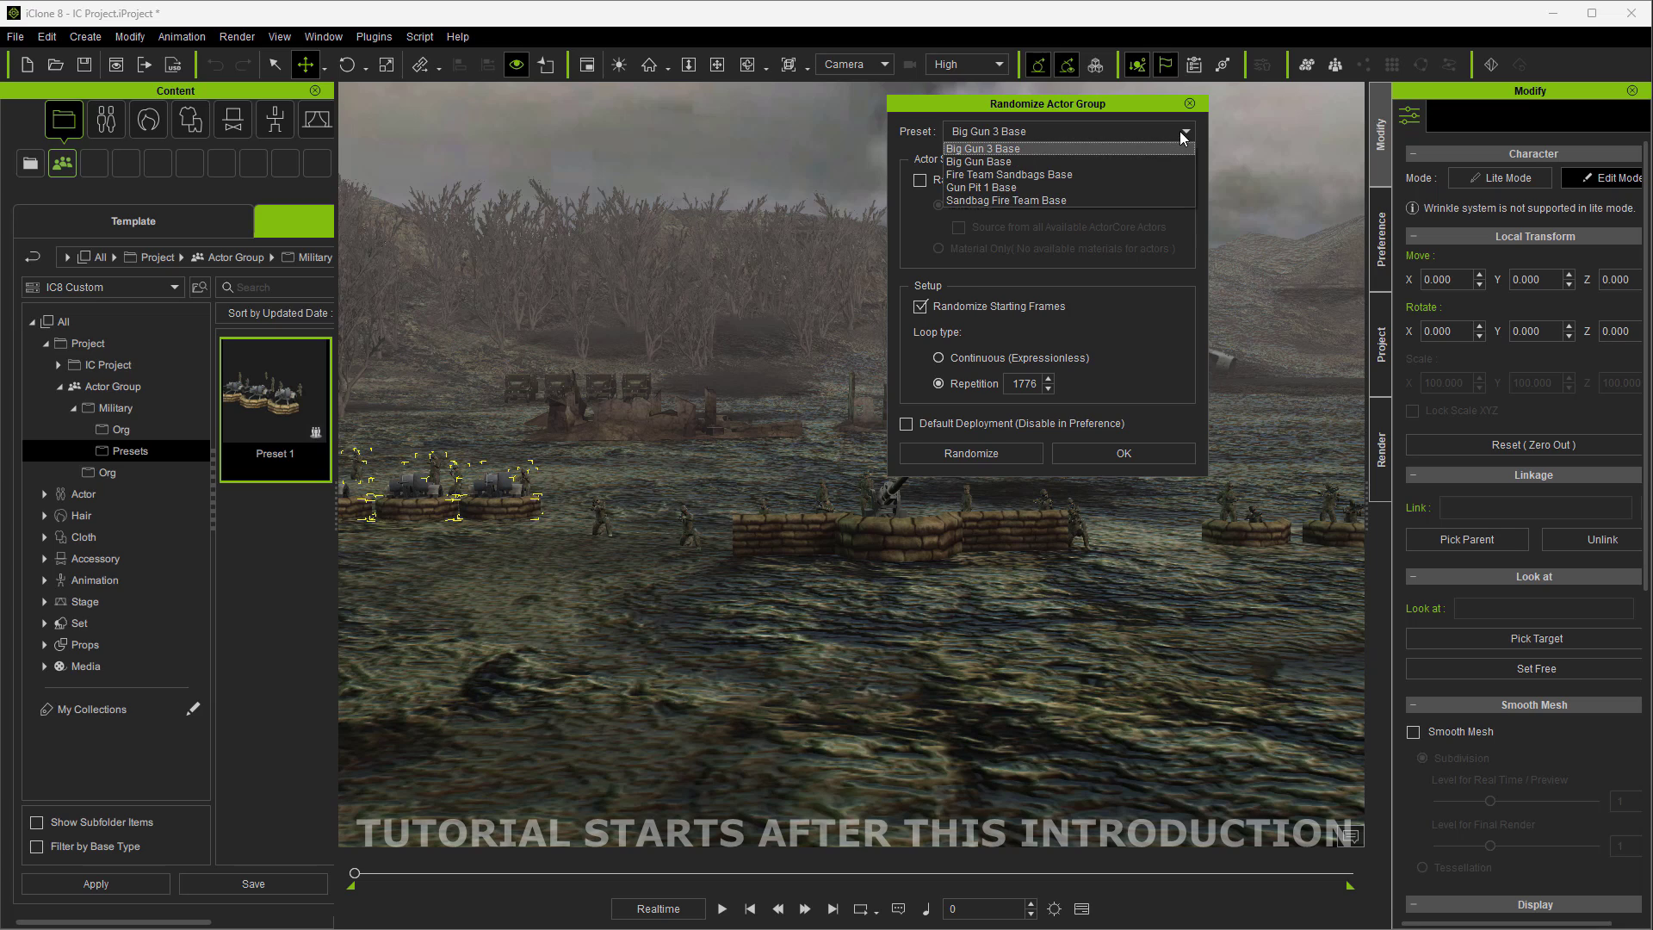
pyautogui.click(999, 162)
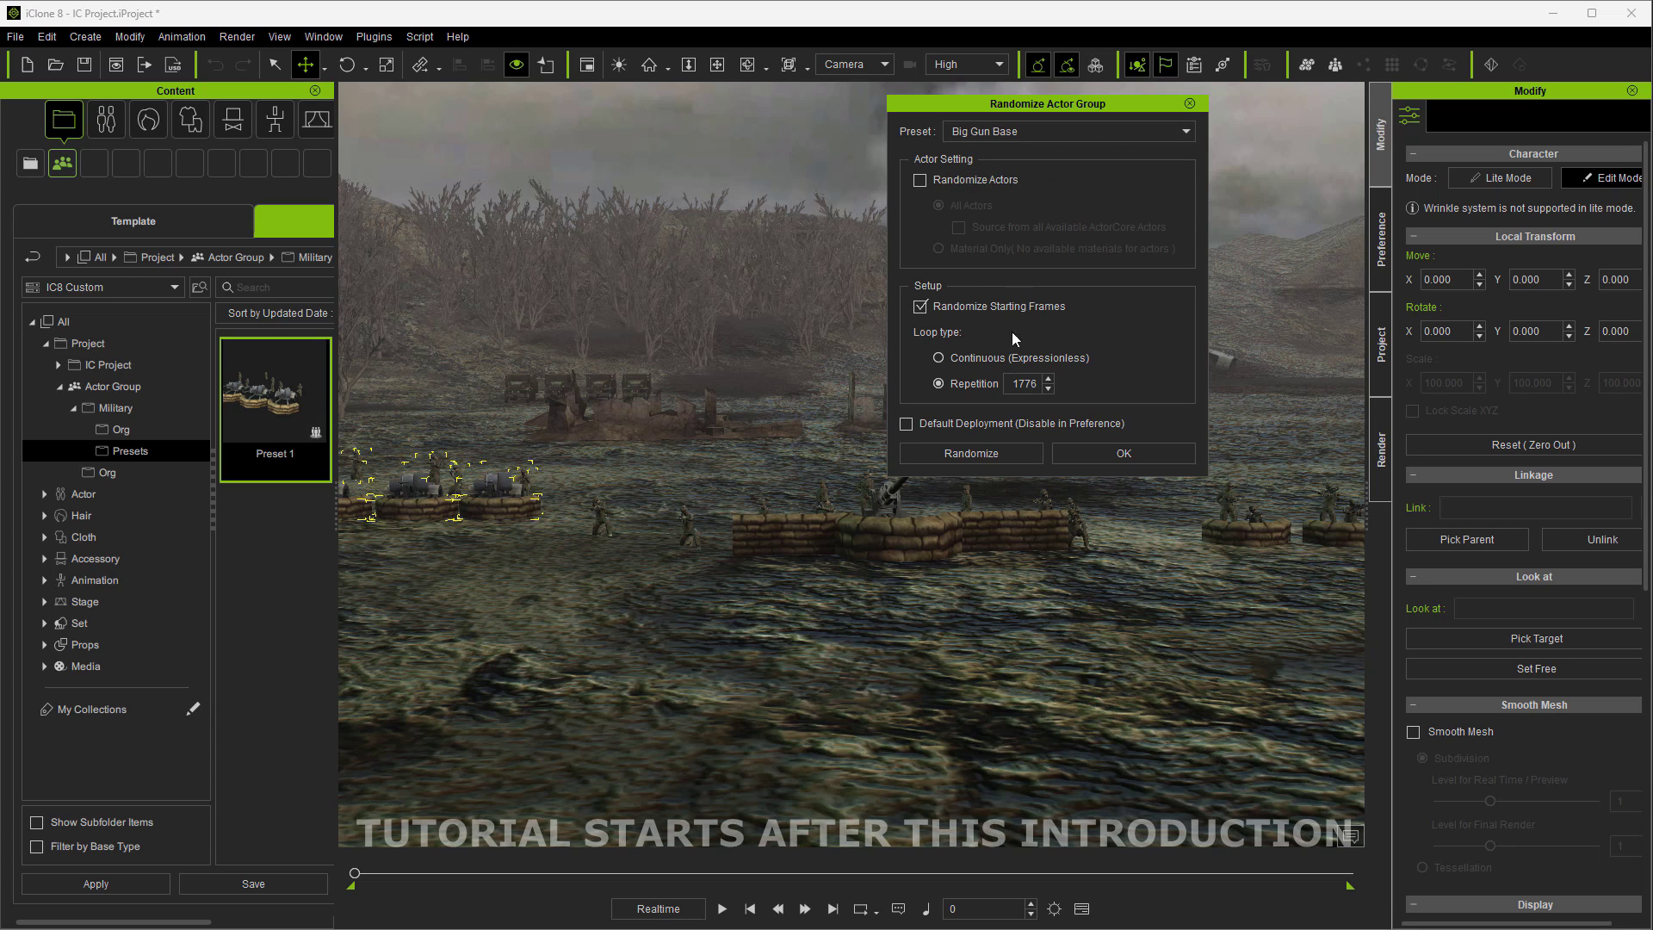
pyautogui.click(921, 179)
pyautogui.click(992, 453)
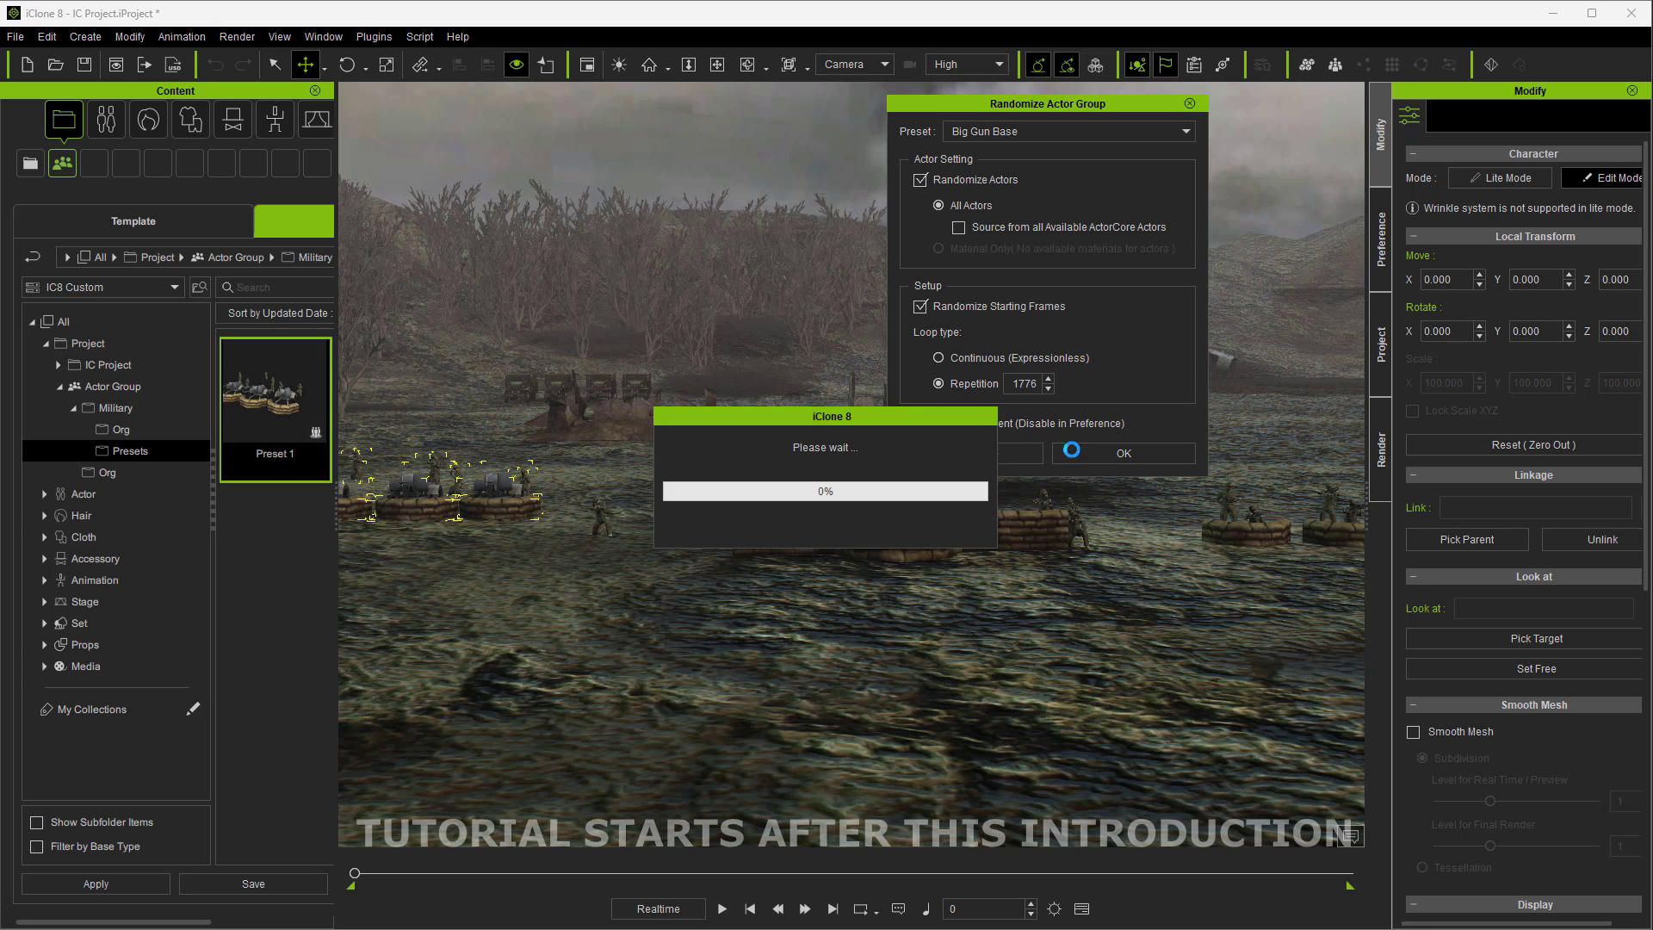
pyautogui.click(1118, 456)
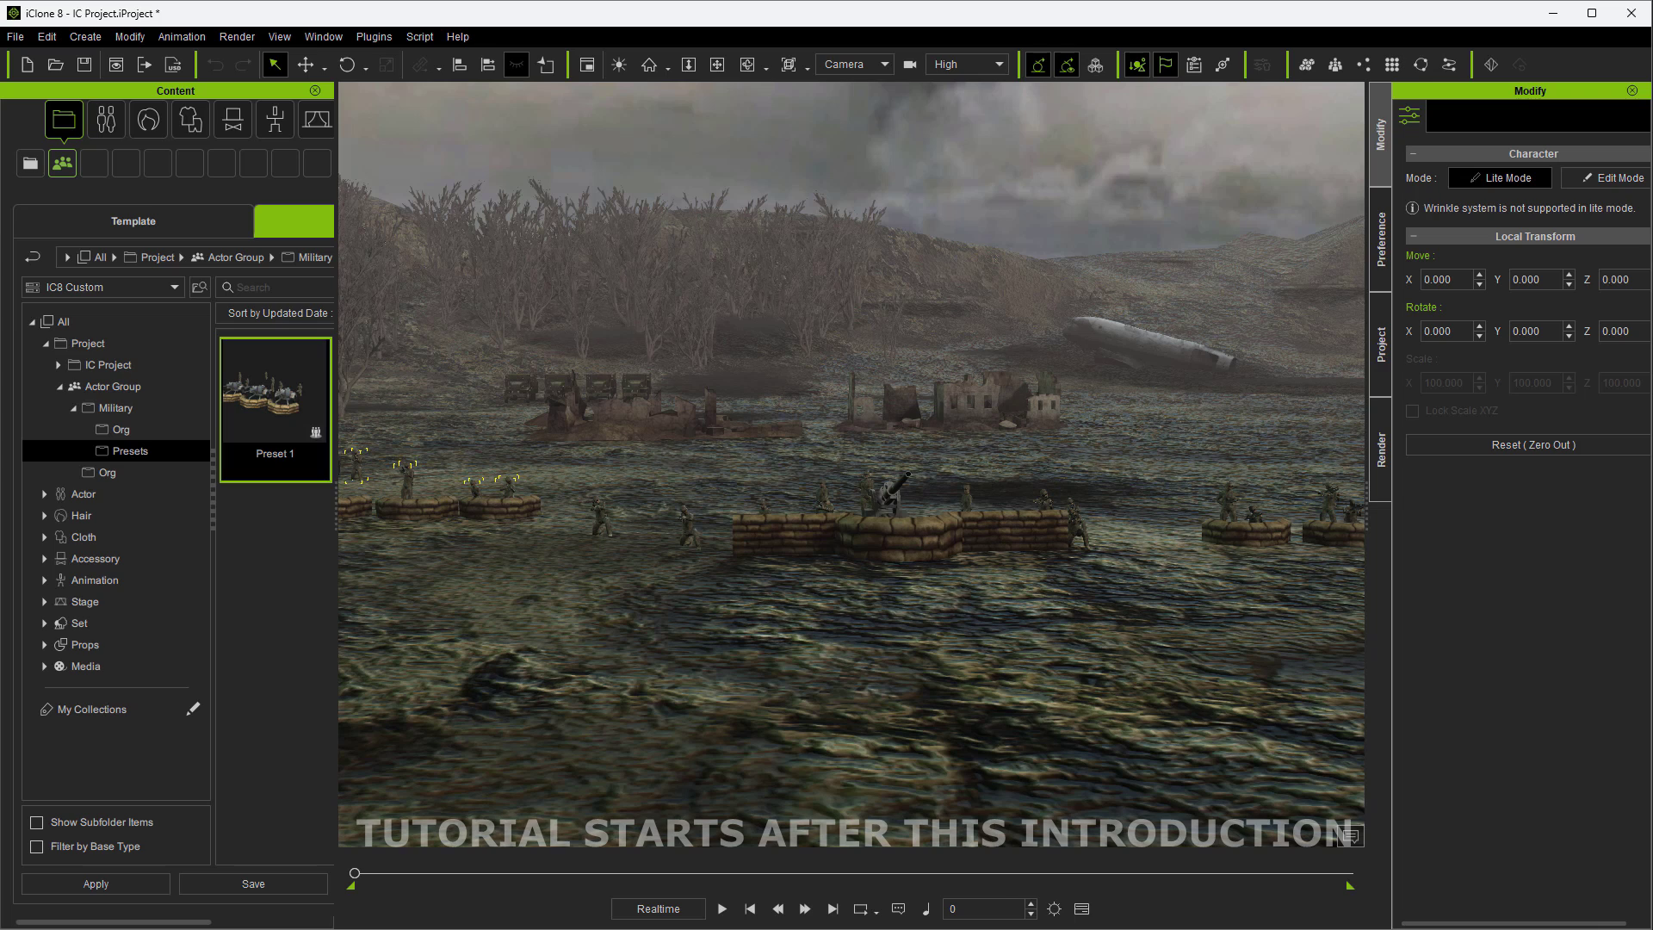
pyautogui.press('Escape')
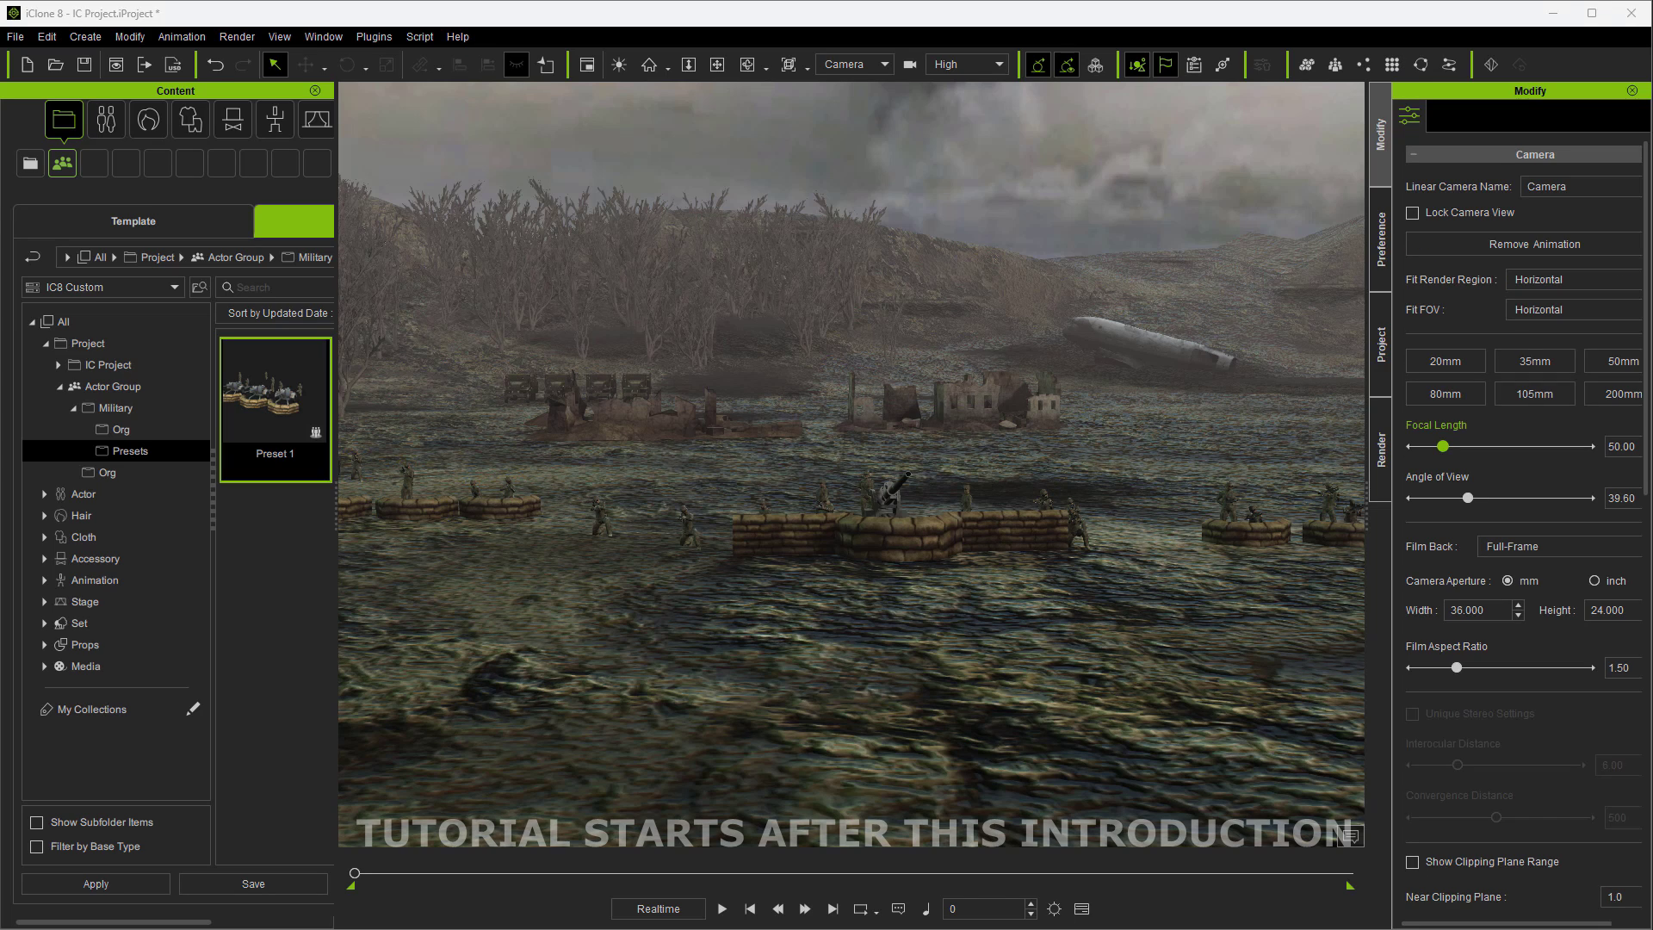
# - Move the newly added left-hand sandbag group forward and closer to the gun pit, then deselect it
pyautogui.click(453, 498)
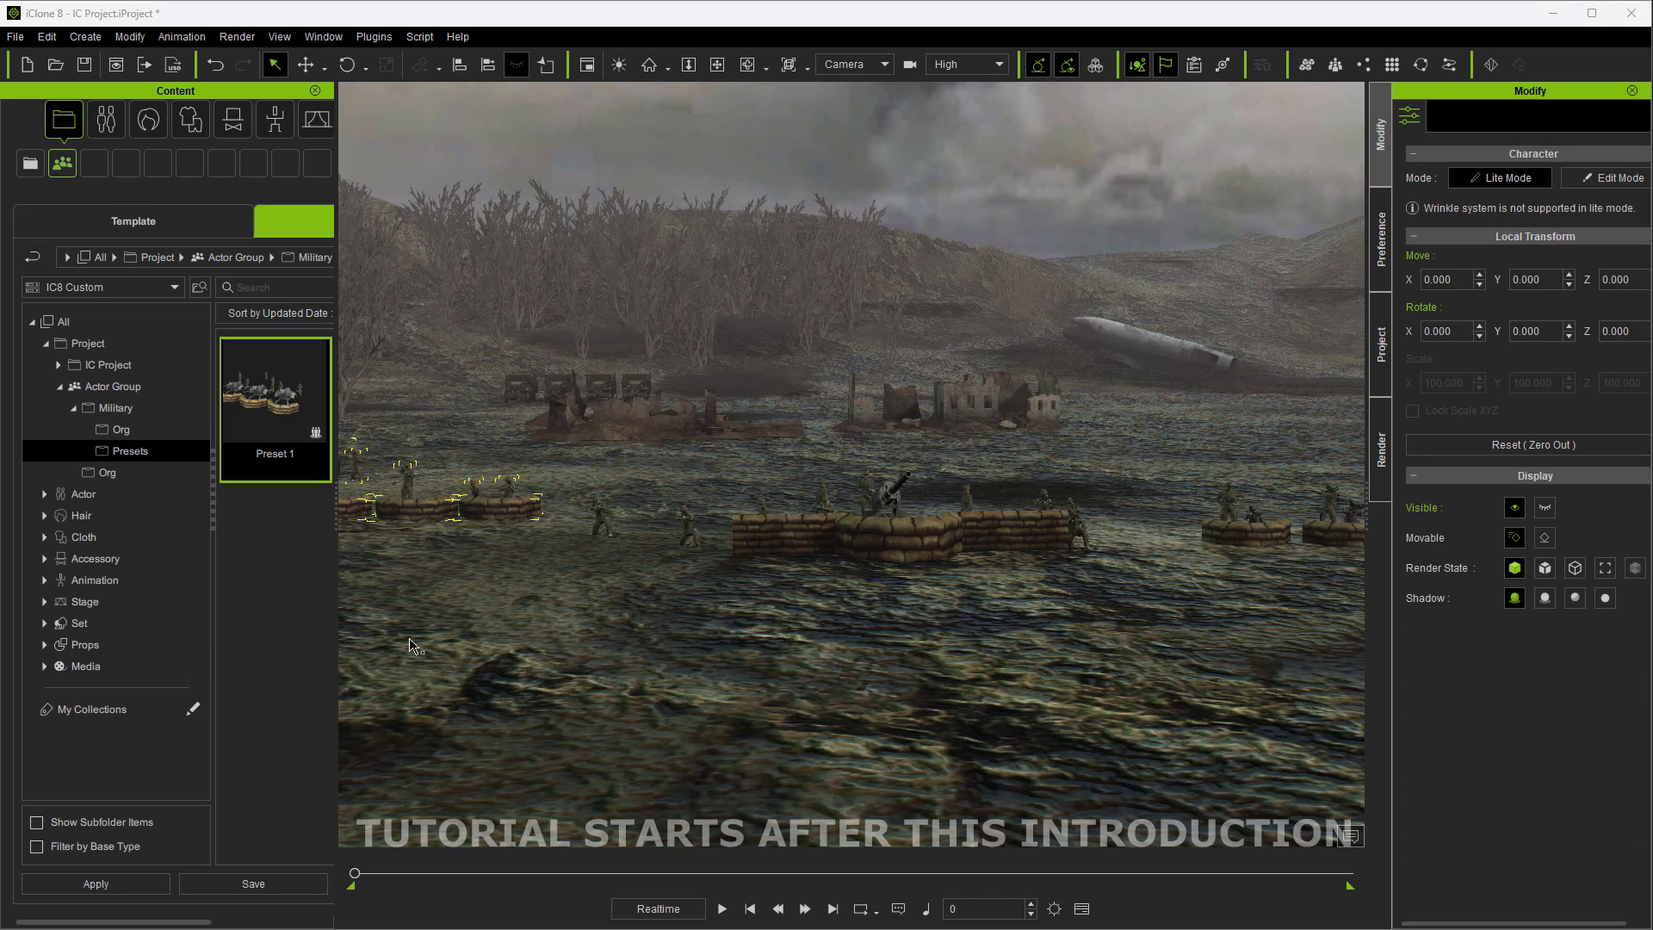
pyautogui.click(307, 65)
pyautogui.moveTo(461, 477); pyautogui.dragTo(667, 828)
pyautogui.moveTo(535, 580); pyautogui.dragTo(914, 886)
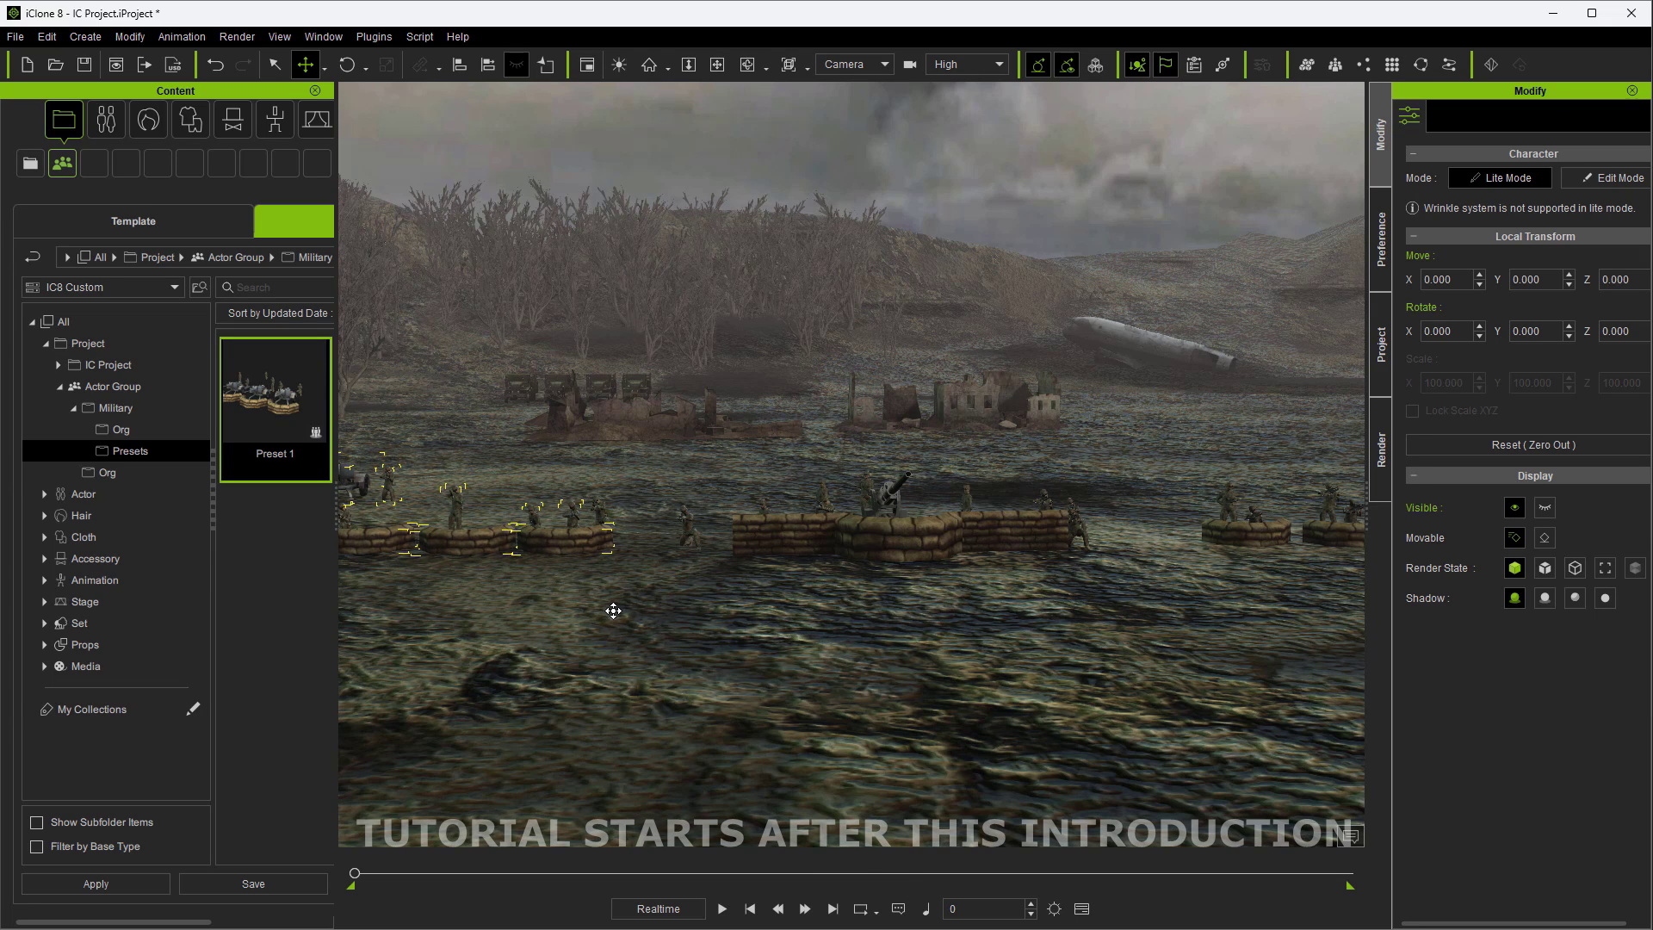
pyautogui.click(608, 200)
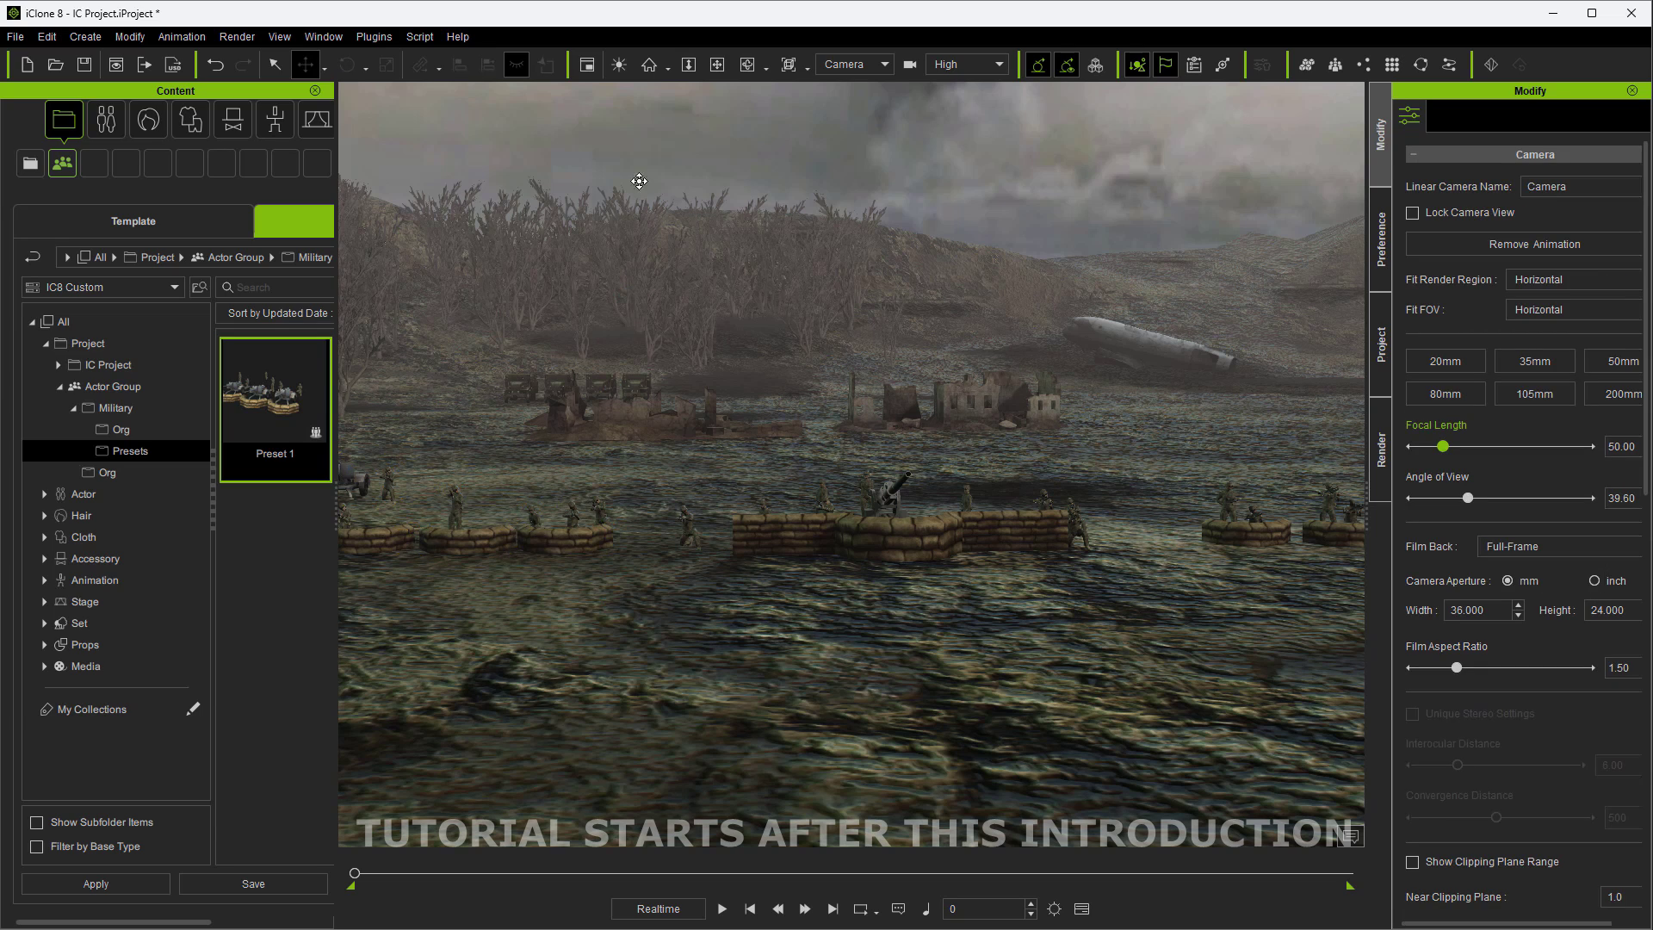
# - Play the battlefield animation through the current camera, pausing and resuming it, and return to the start frame
pyautogui.click(723, 908)
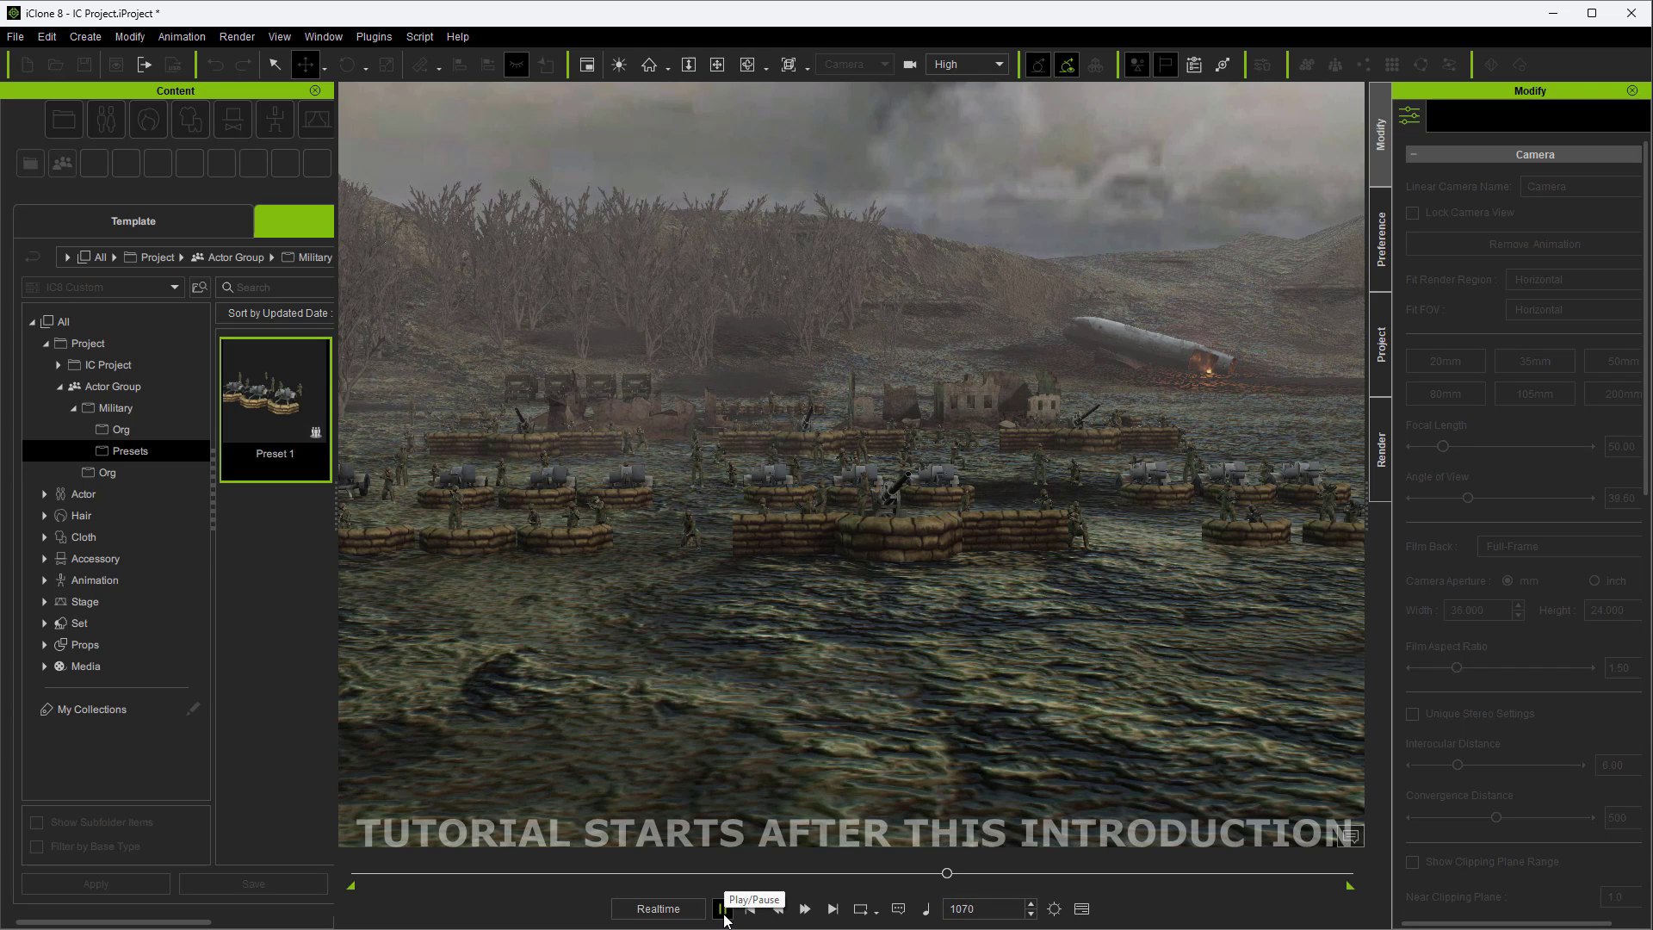
pyautogui.click(724, 917)
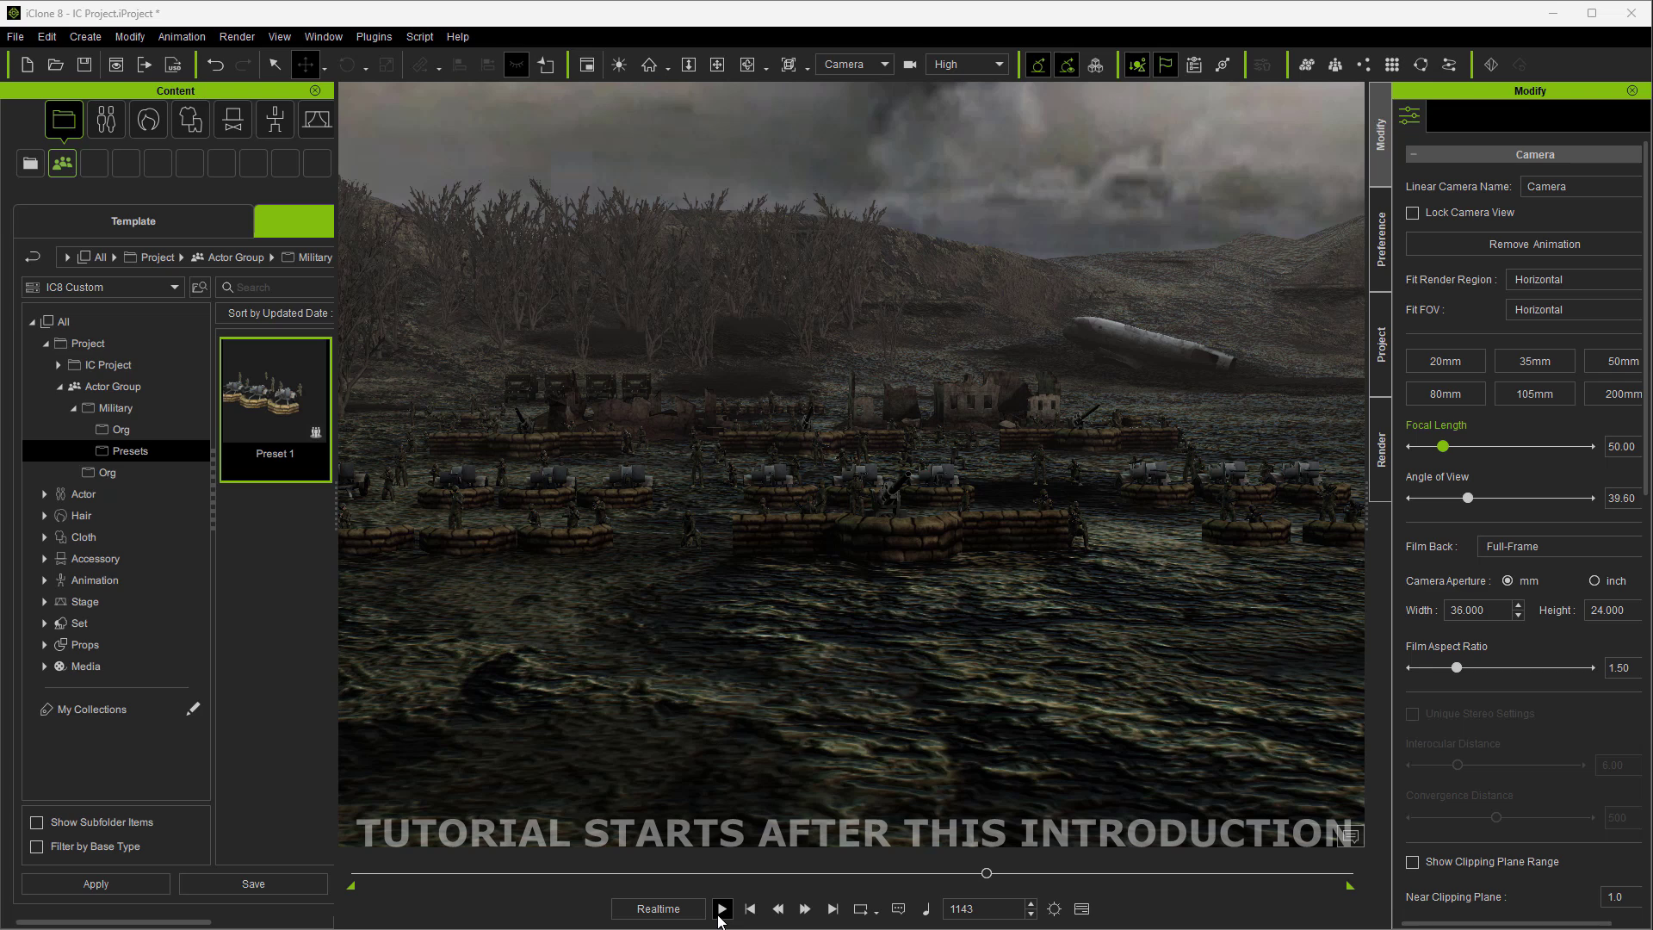
pyautogui.click(721, 910)
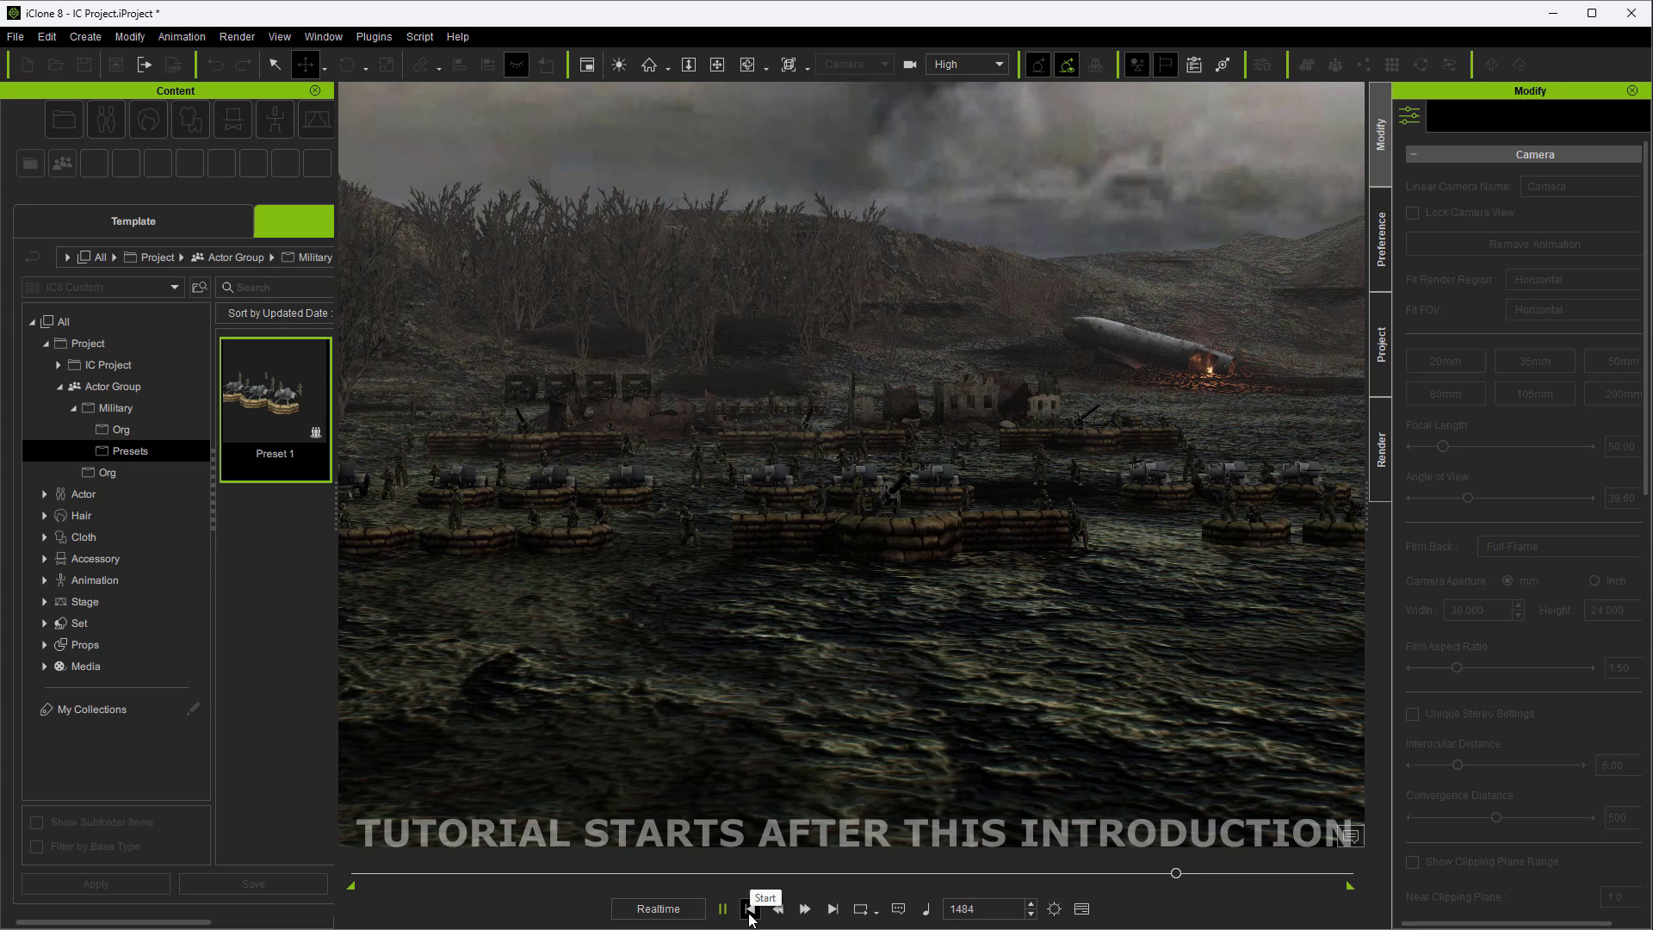
pyautogui.click(750, 909)
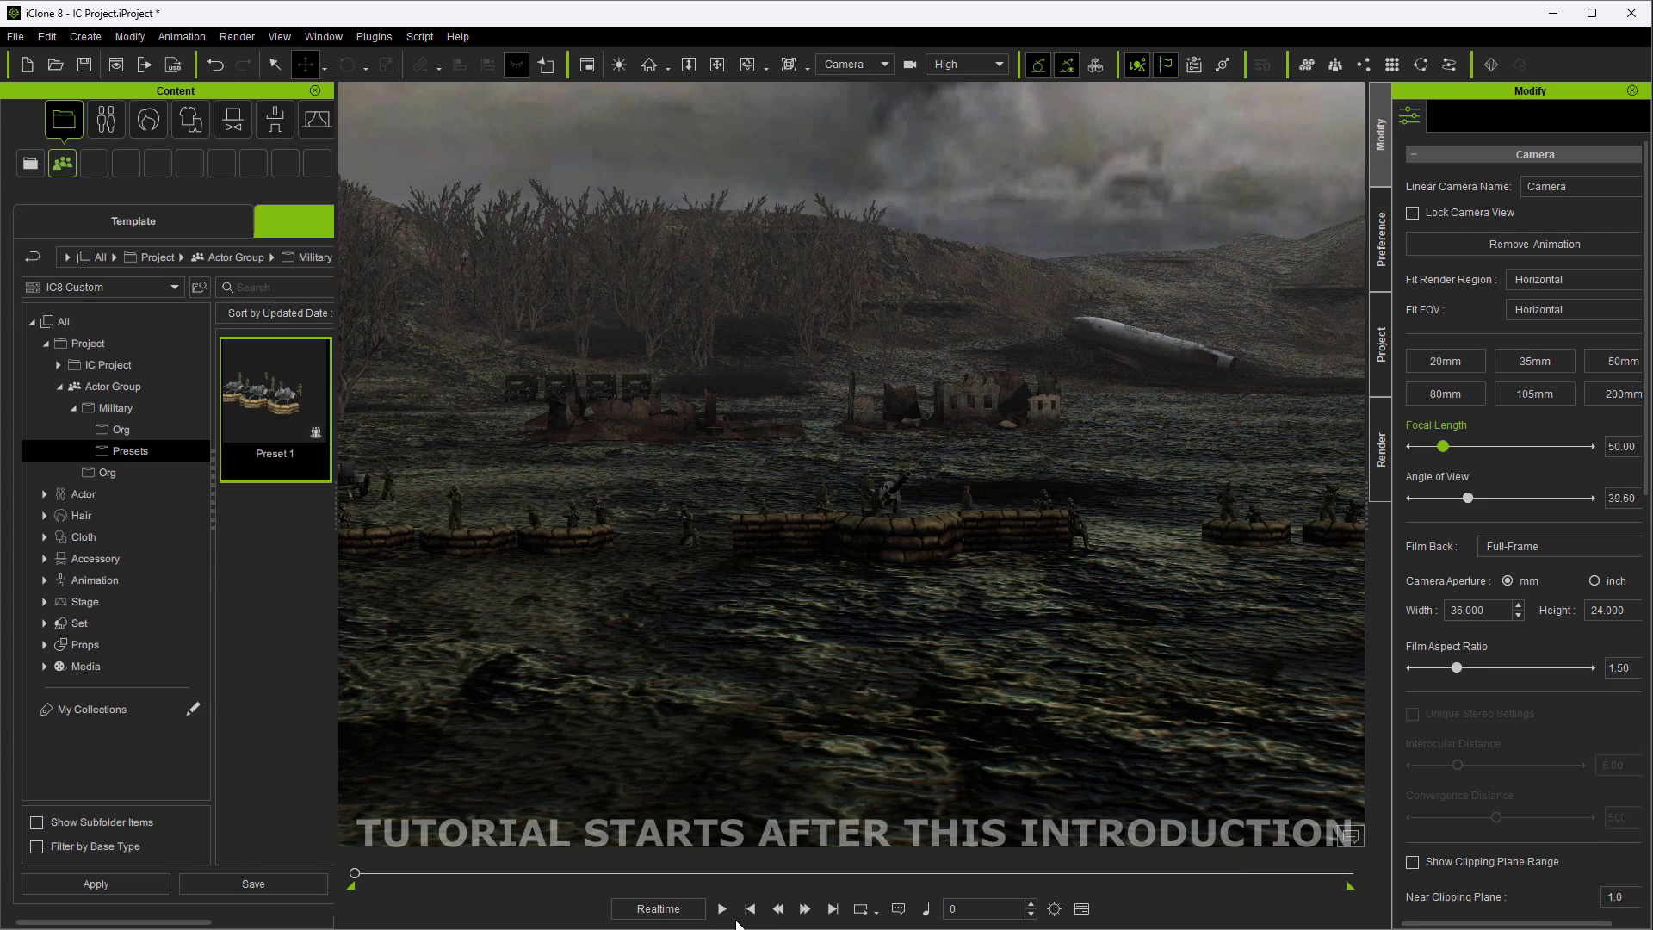
# - Switch the view to Camera_0 and play the animation from that angle
pyautogui.click(885, 65)
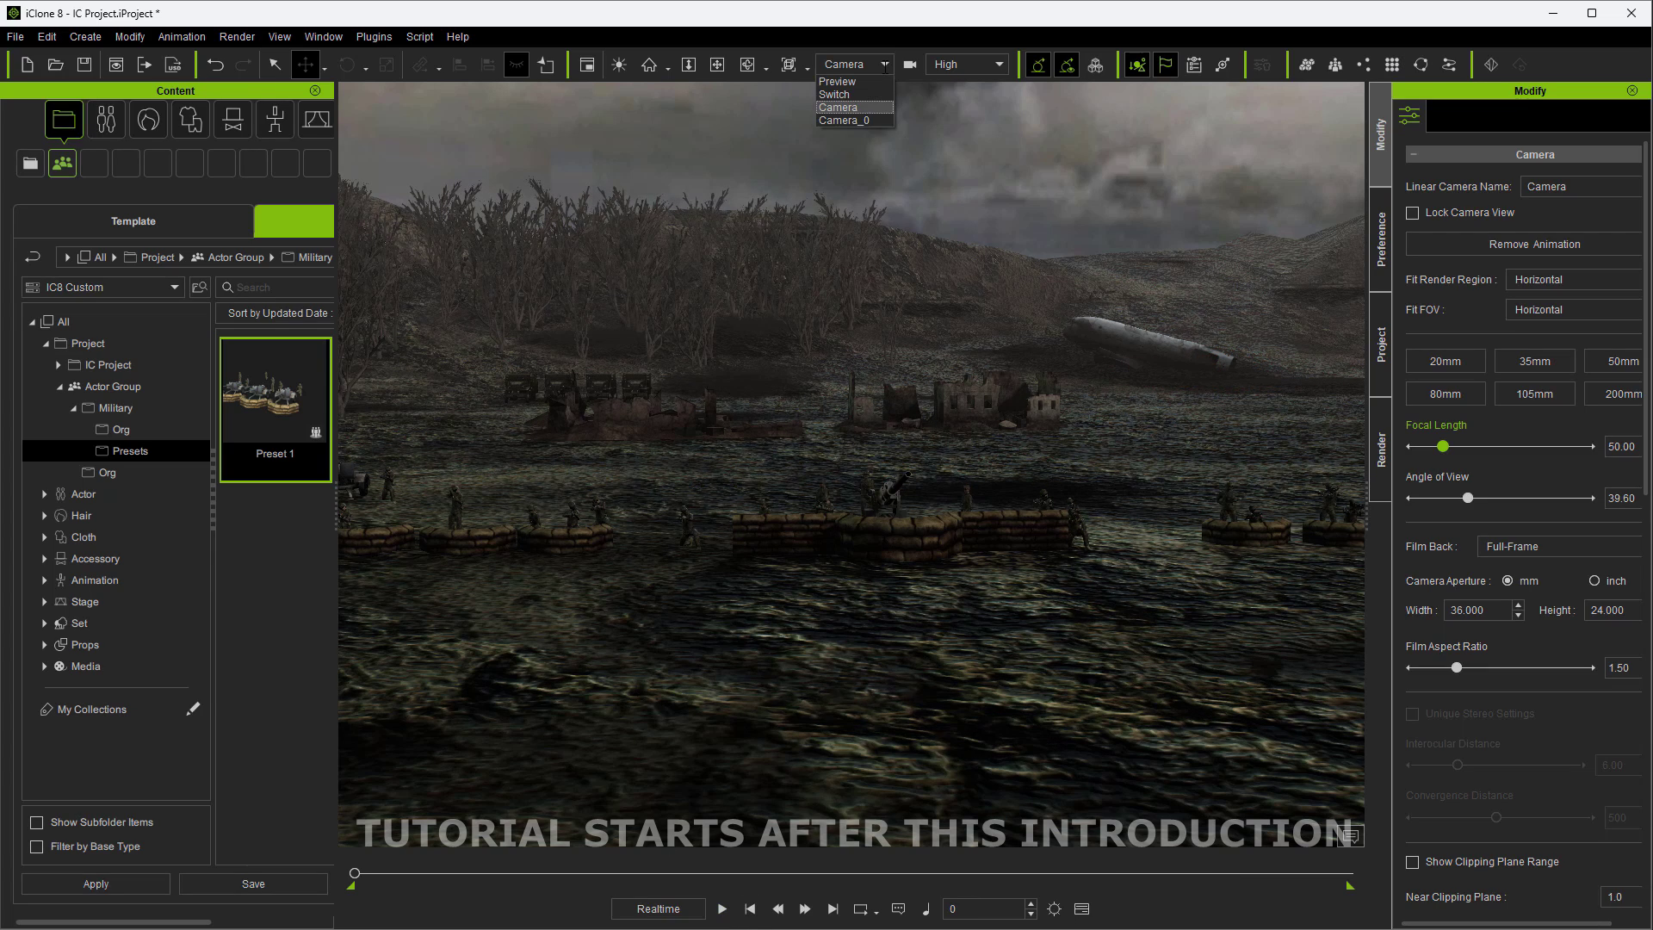
pyautogui.click(834, 114)
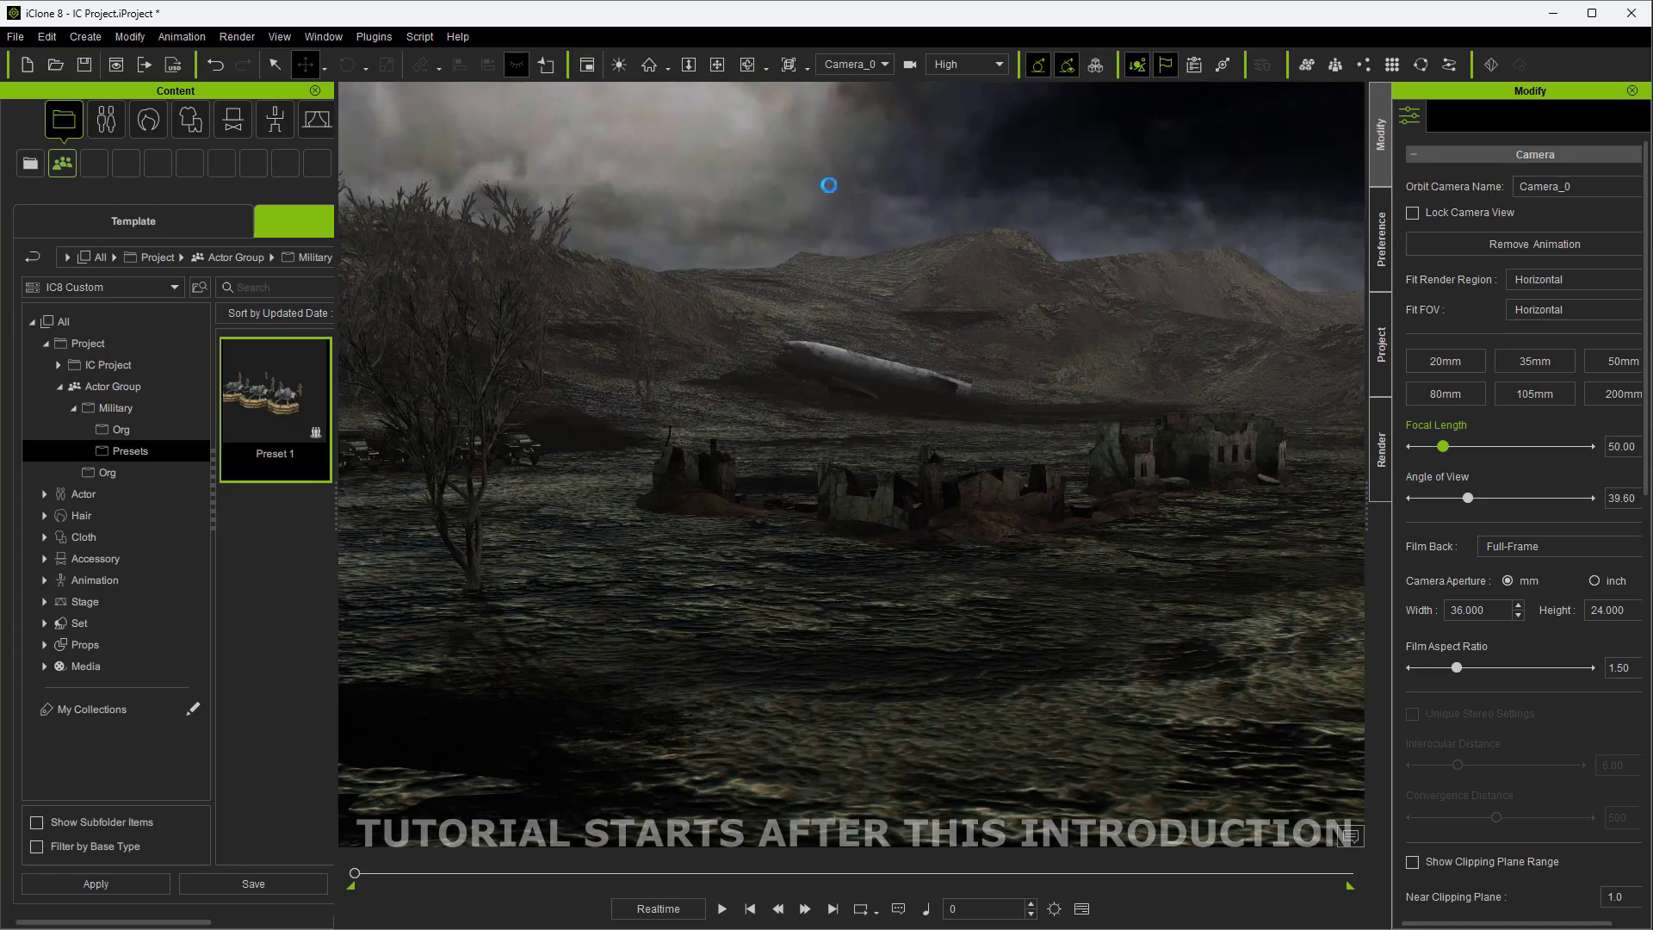
pyautogui.click(722, 908)
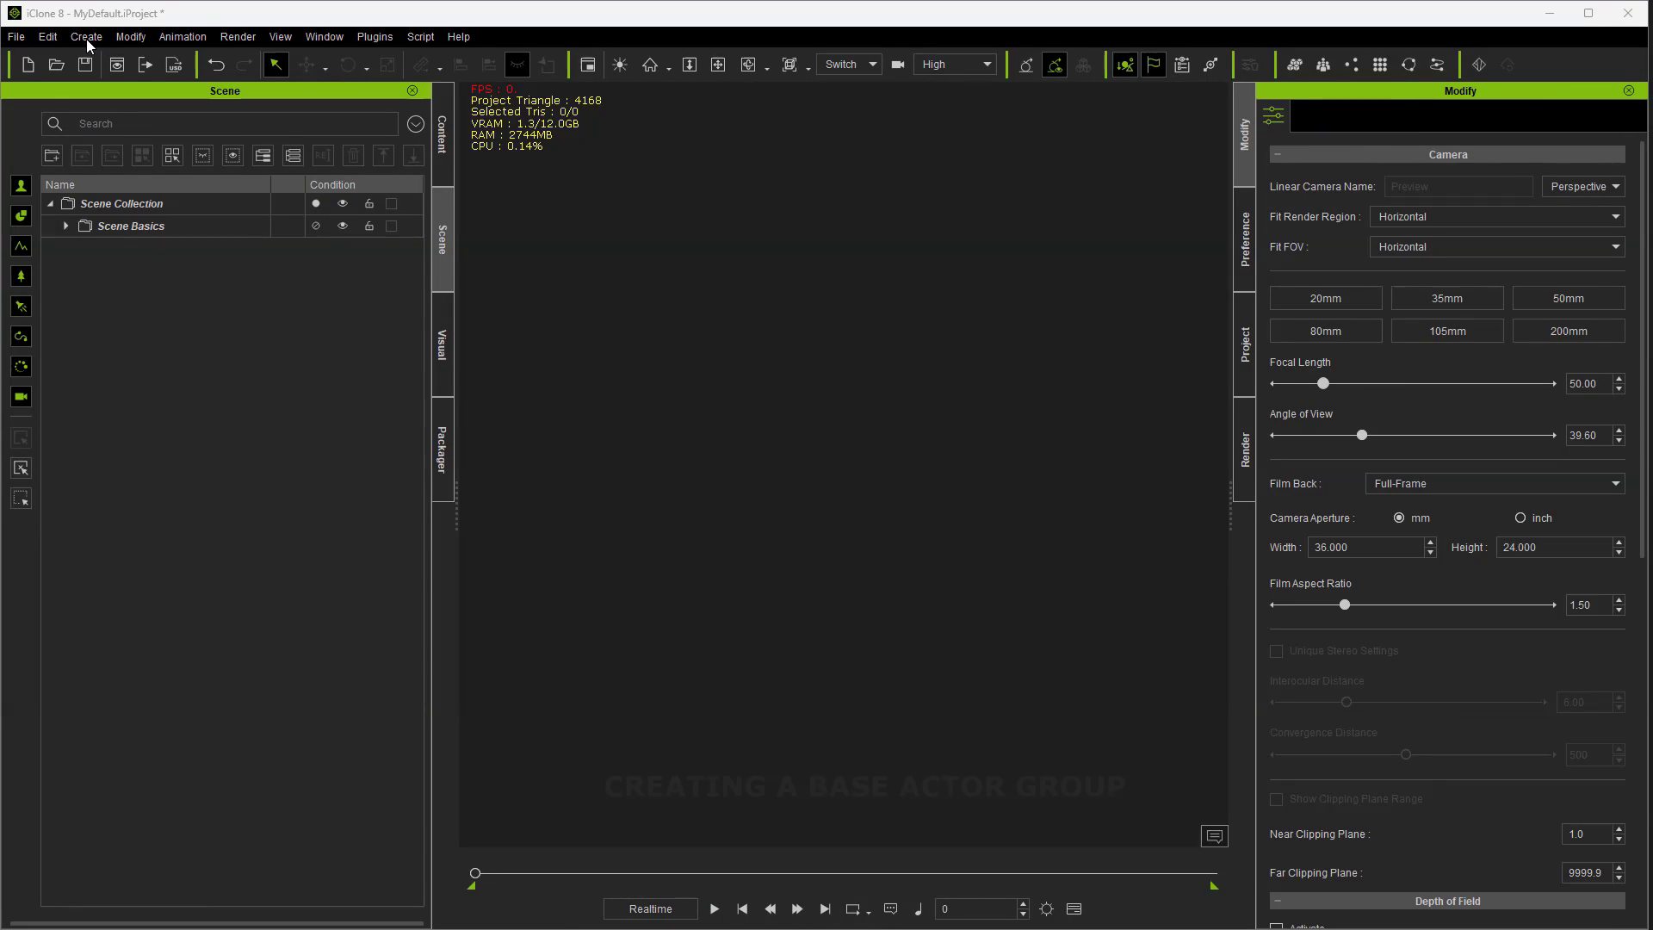
# - Create a Base type actor group and place three curved sandbag wall props in the empty scene
pyautogui.click(86, 37)
pyautogui.click(121, 370)
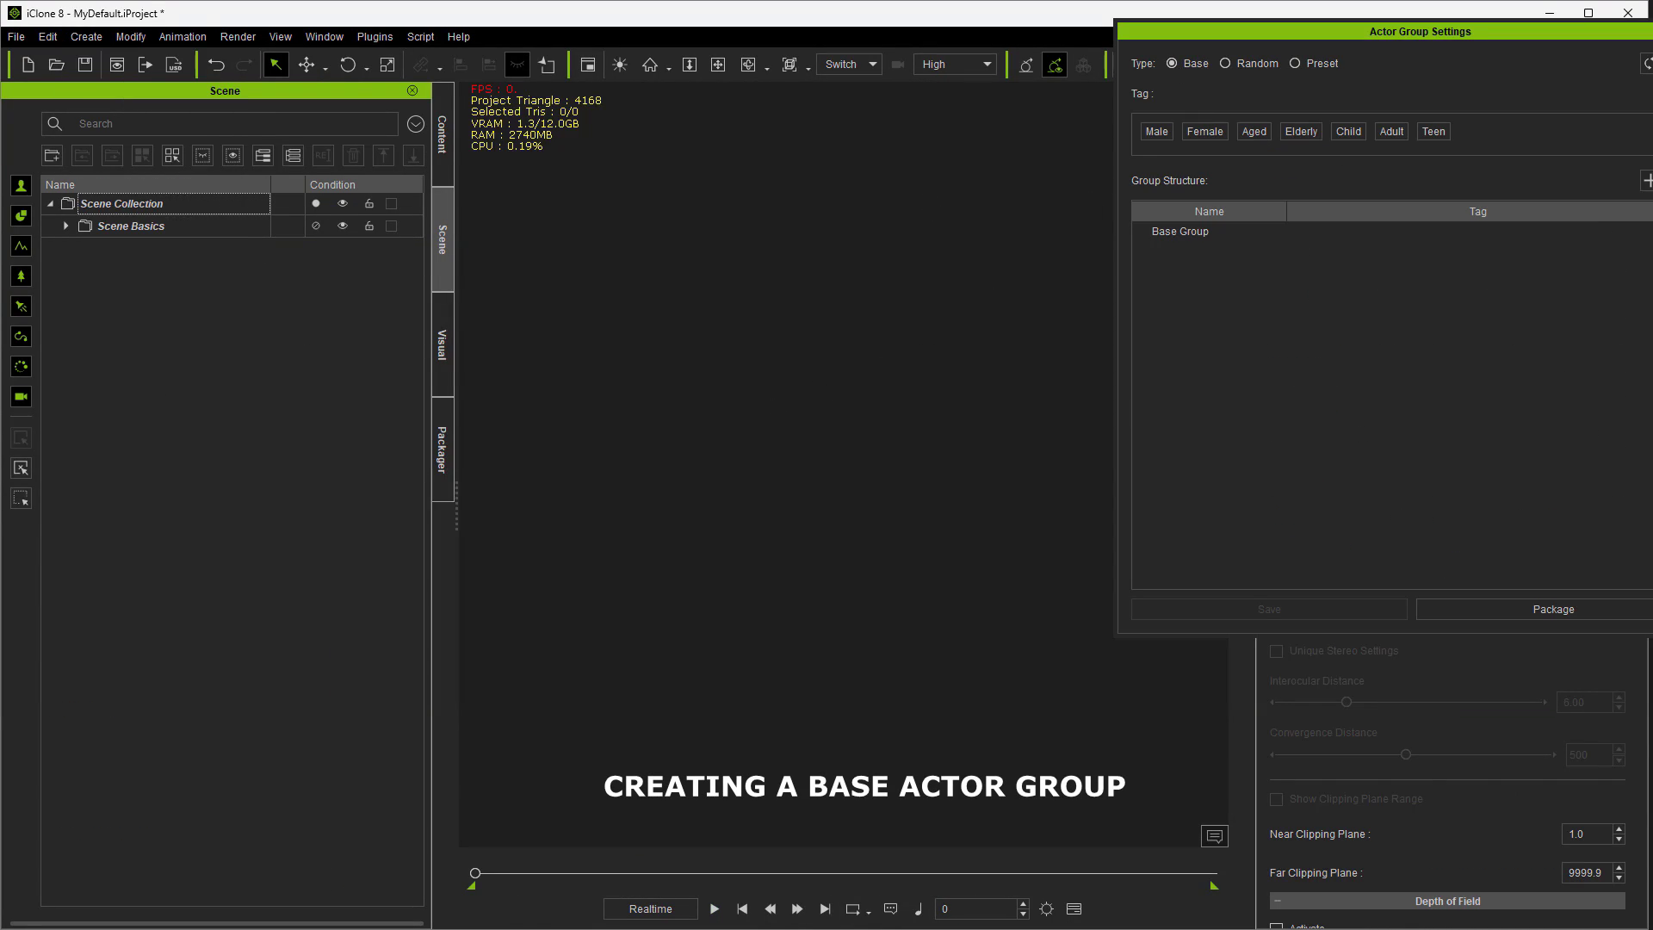
pyautogui.moveTo(2, 594); pyautogui.dragTo(510, 526)
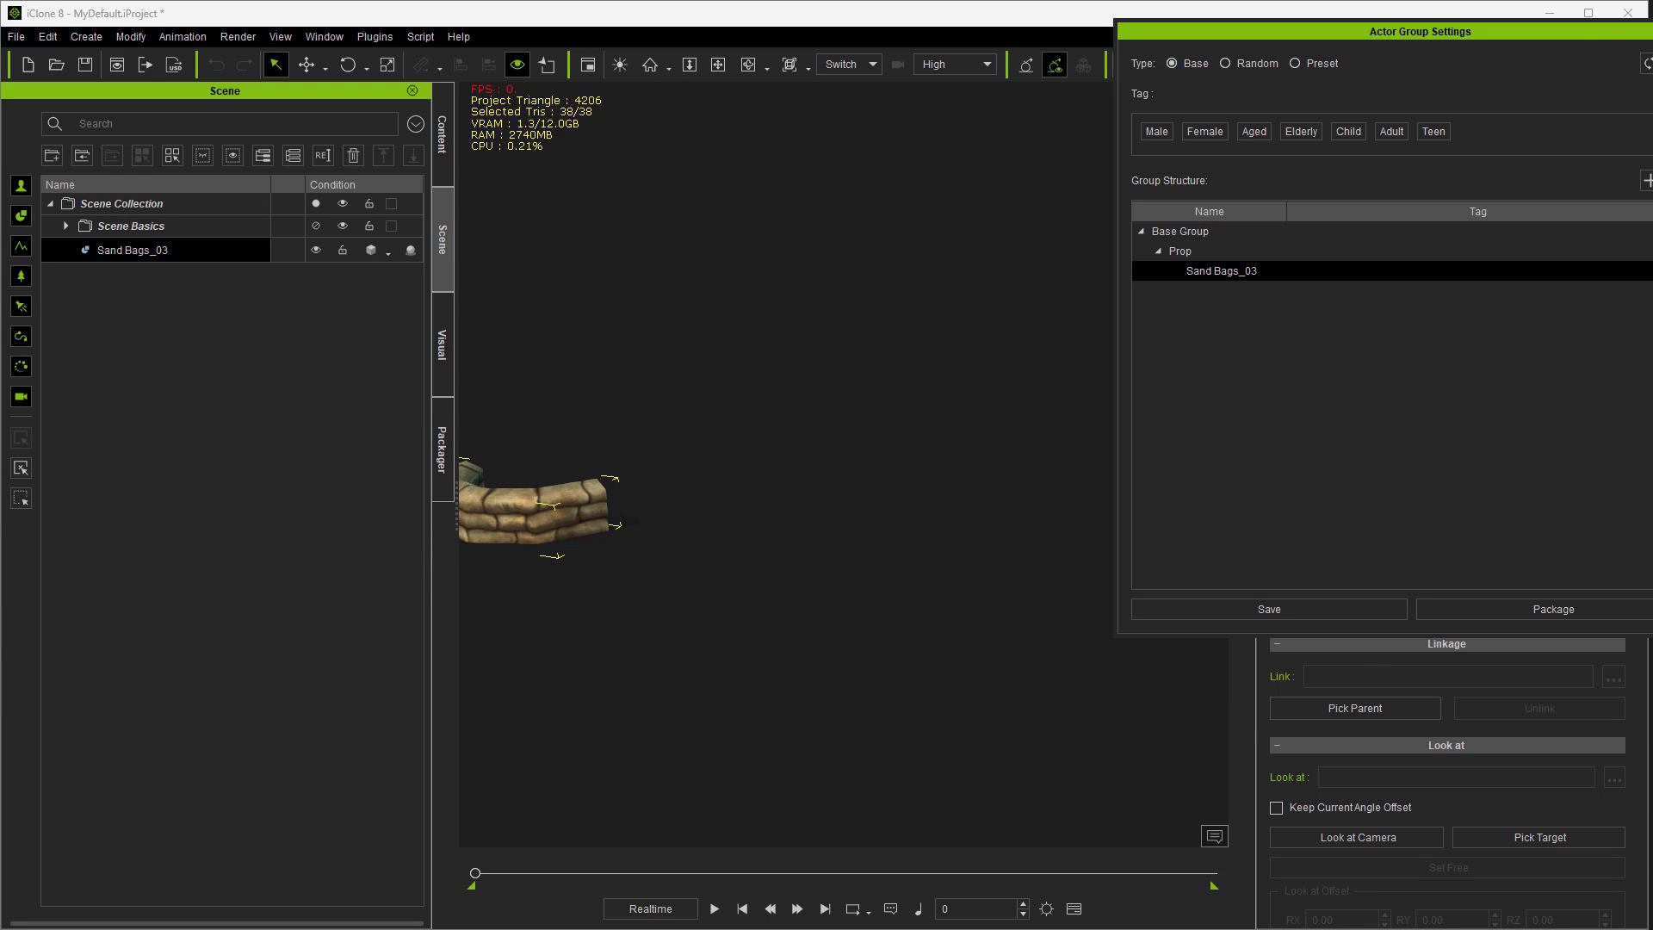
pyautogui.moveTo(2, 603); pyautogui.dragTo(687, 553)
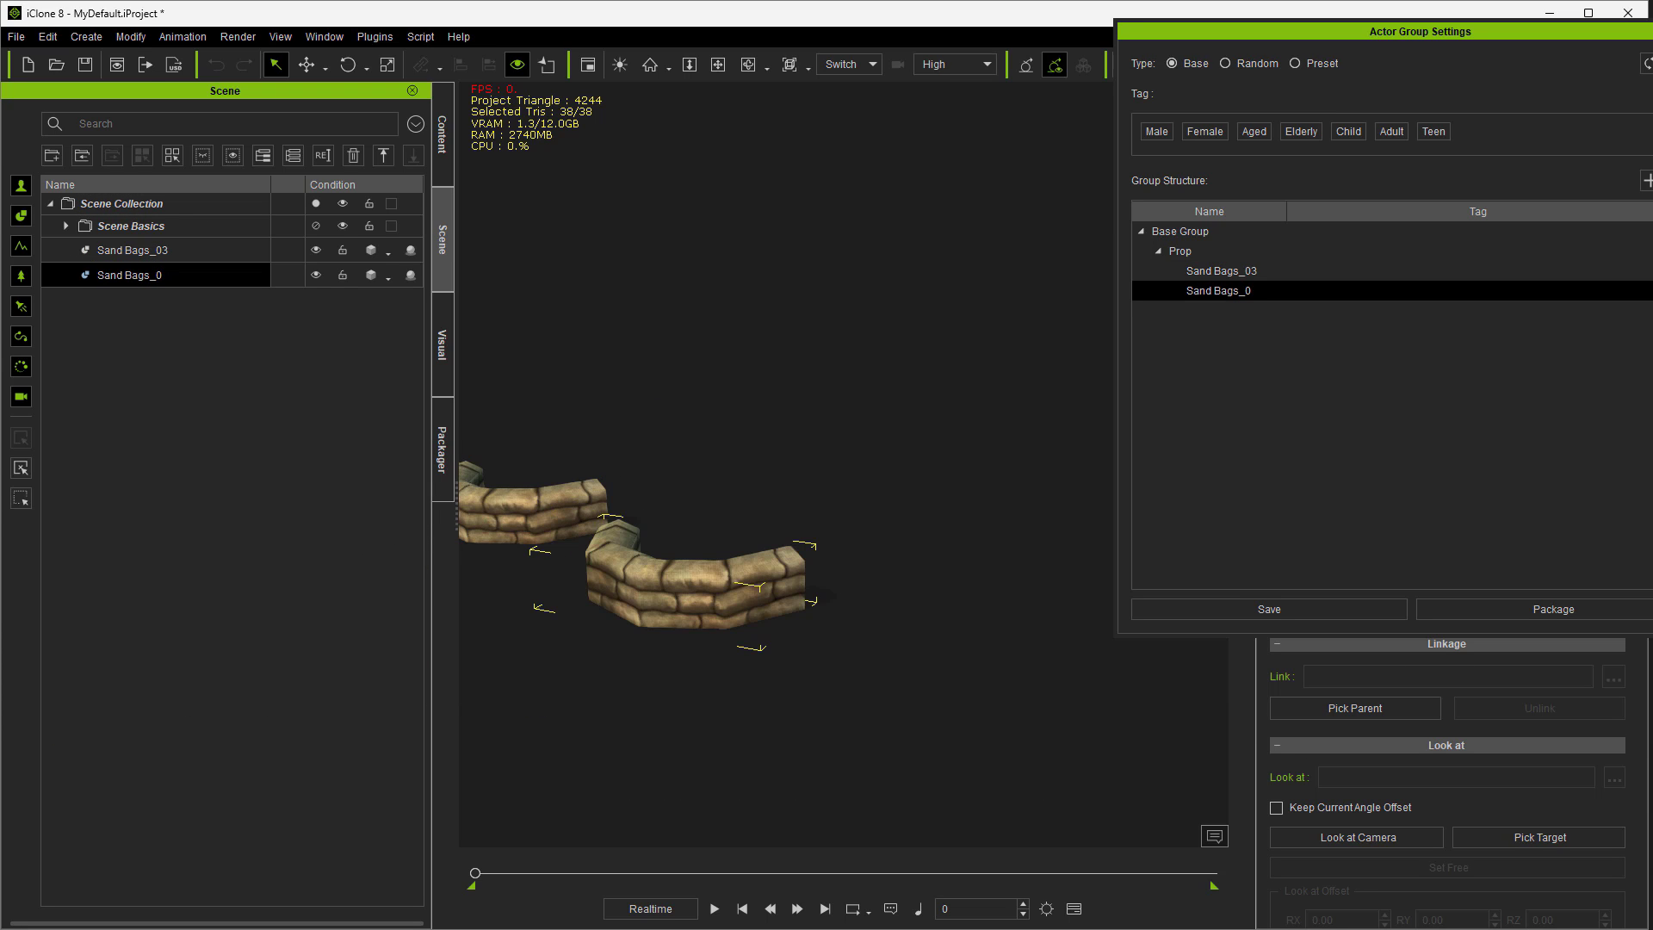
pyautogui.moveTo(1, 781); pyautogui.dragTo(922, 642)
# - Move the second and third sandbag walls so that all three form a continuous row
pyautogui.click(684, 588)
pyautogui.press('w')
pyautogui.moveTo(676, 594); pyautogui.dragTo(655, 500)
pyautogui.click(927, 679)
pyautogui.moveTo(927, 680); pyautogui.dragTo(838, 554)
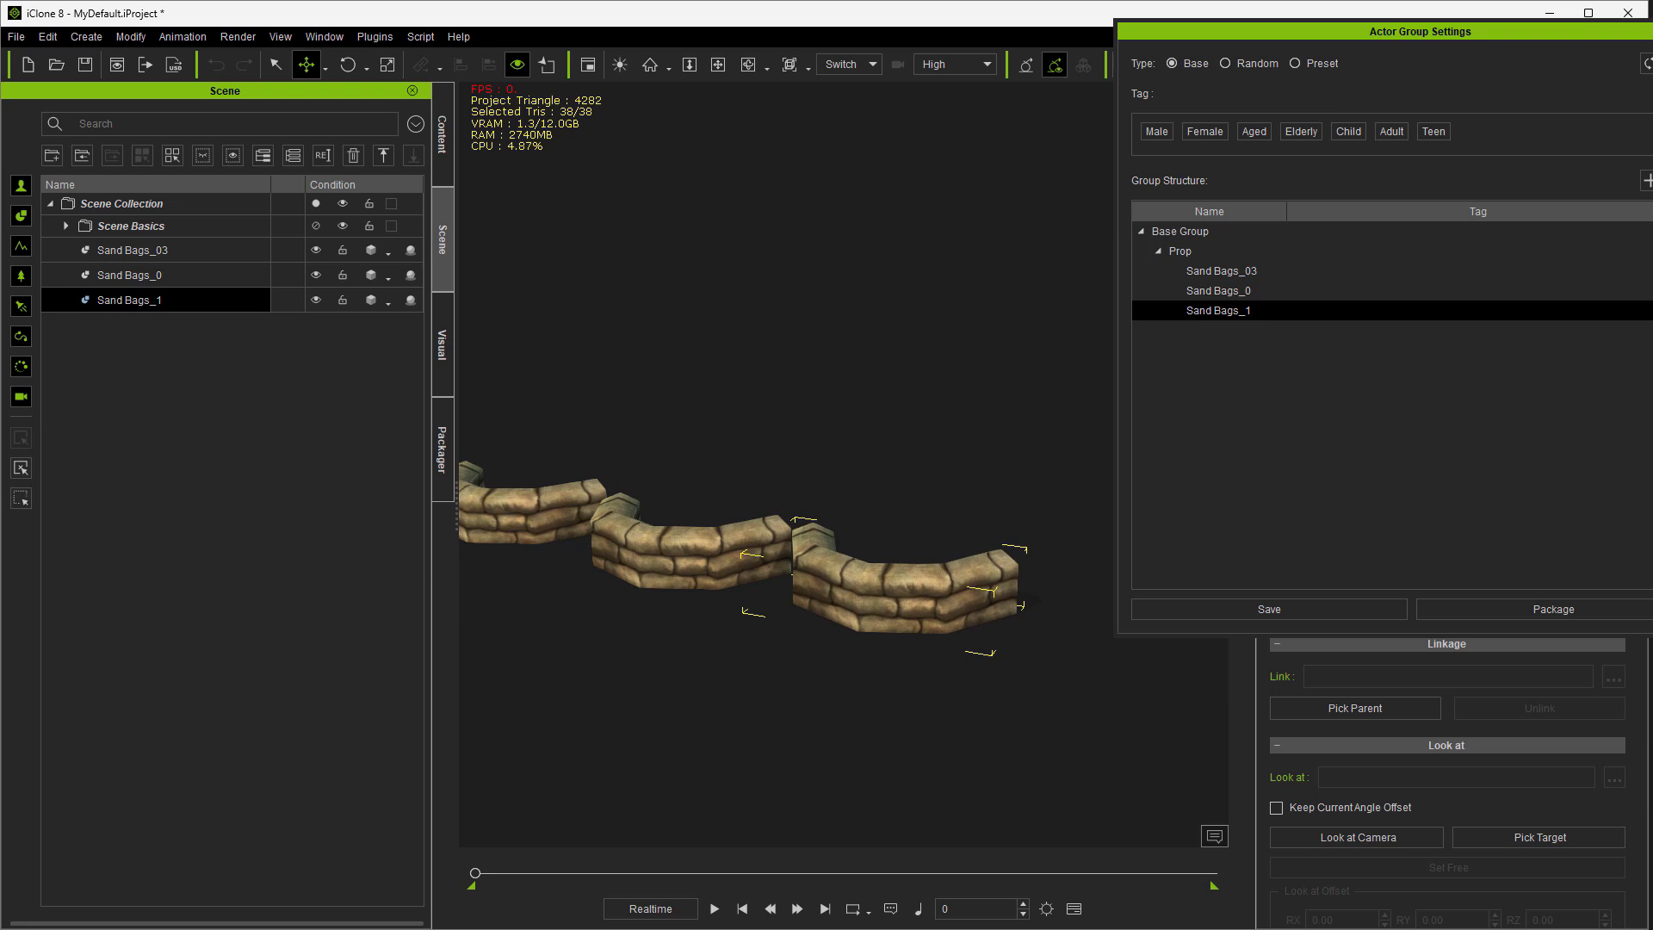
# - Add six soldiers behind the sandbags, two per wall: Infantry_1_800kb, Infantry_2_1k, Infantry_3_800kb, Infantry_4_800kb, Infantry_5_800kb and CC3_Base_Plus
pyautogui.moveTo(1, 465); pyautogui.dragTo(503, 462)
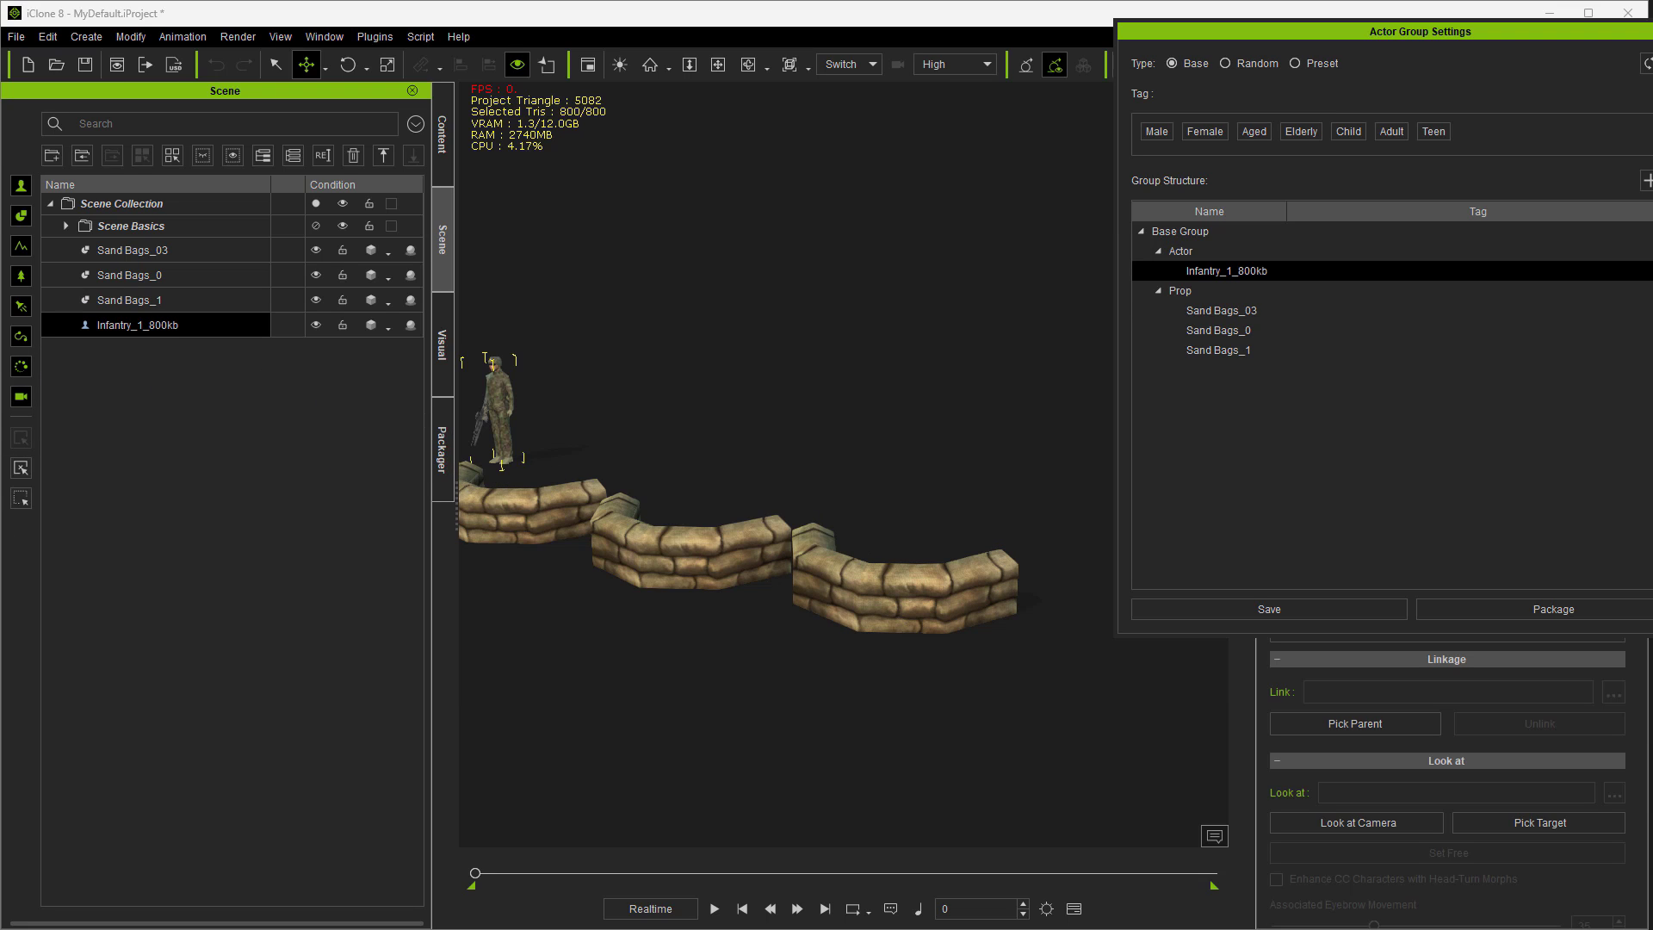
pyautogui.moveTo(2, 482); pyautogui.dragTo(556, 465)
pyautogui.moveTo(2, 465); pyautogui.dragTo(659, 465)
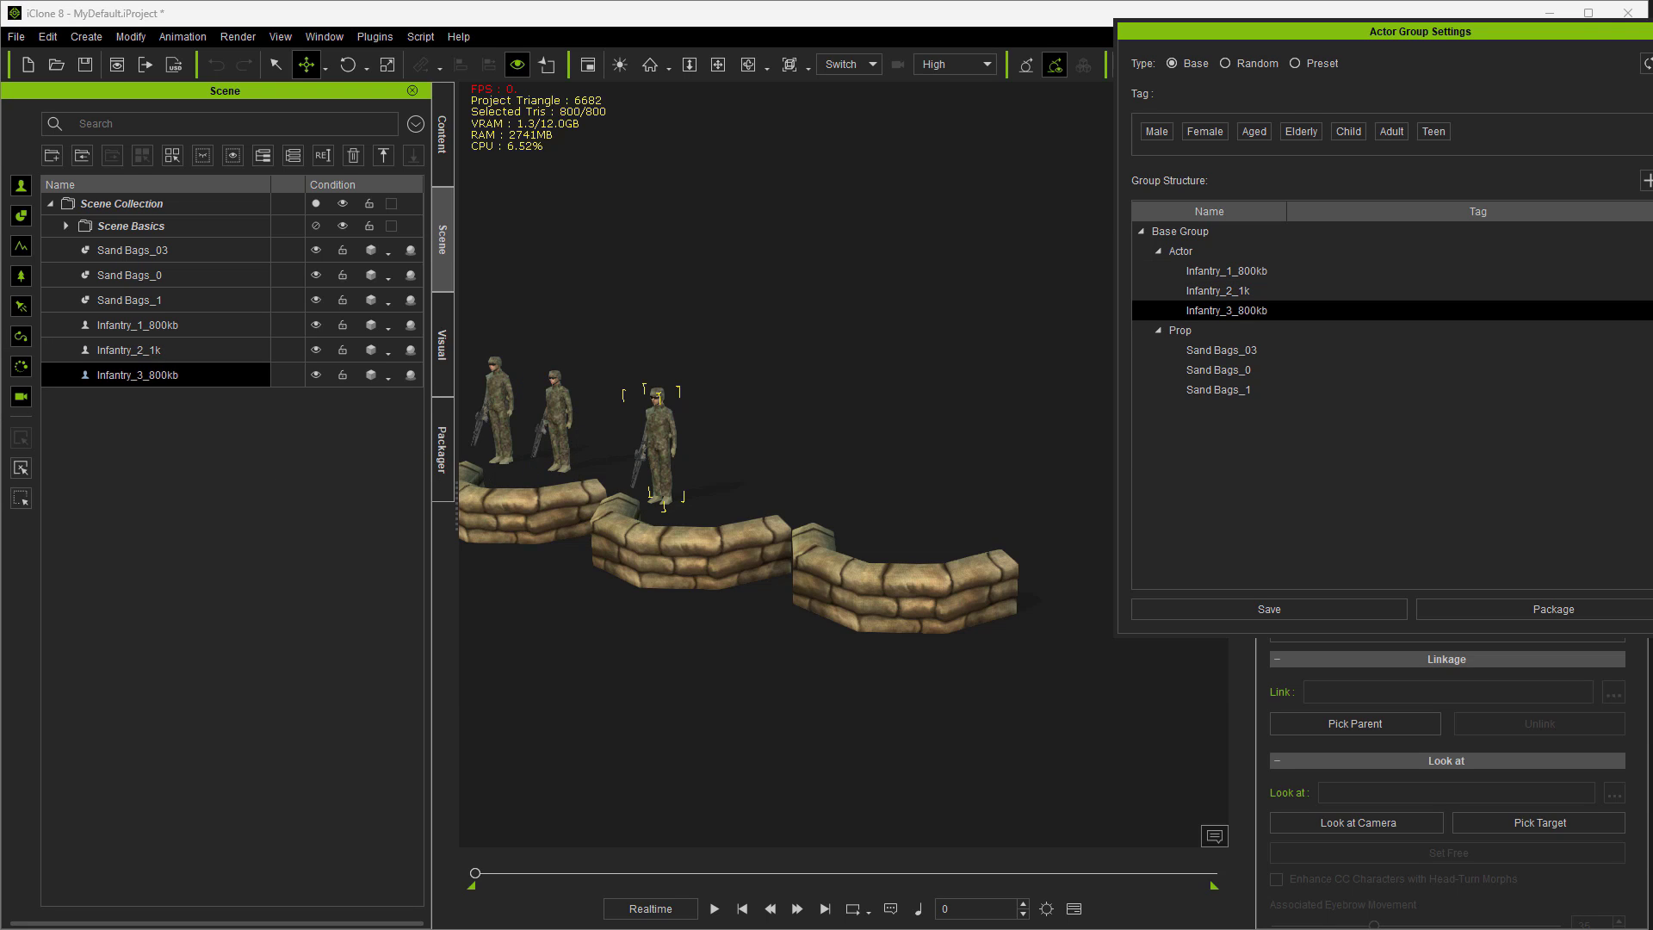
pyautogui.moveTo(2, 482); pyautogui.dragTo(728, 508)
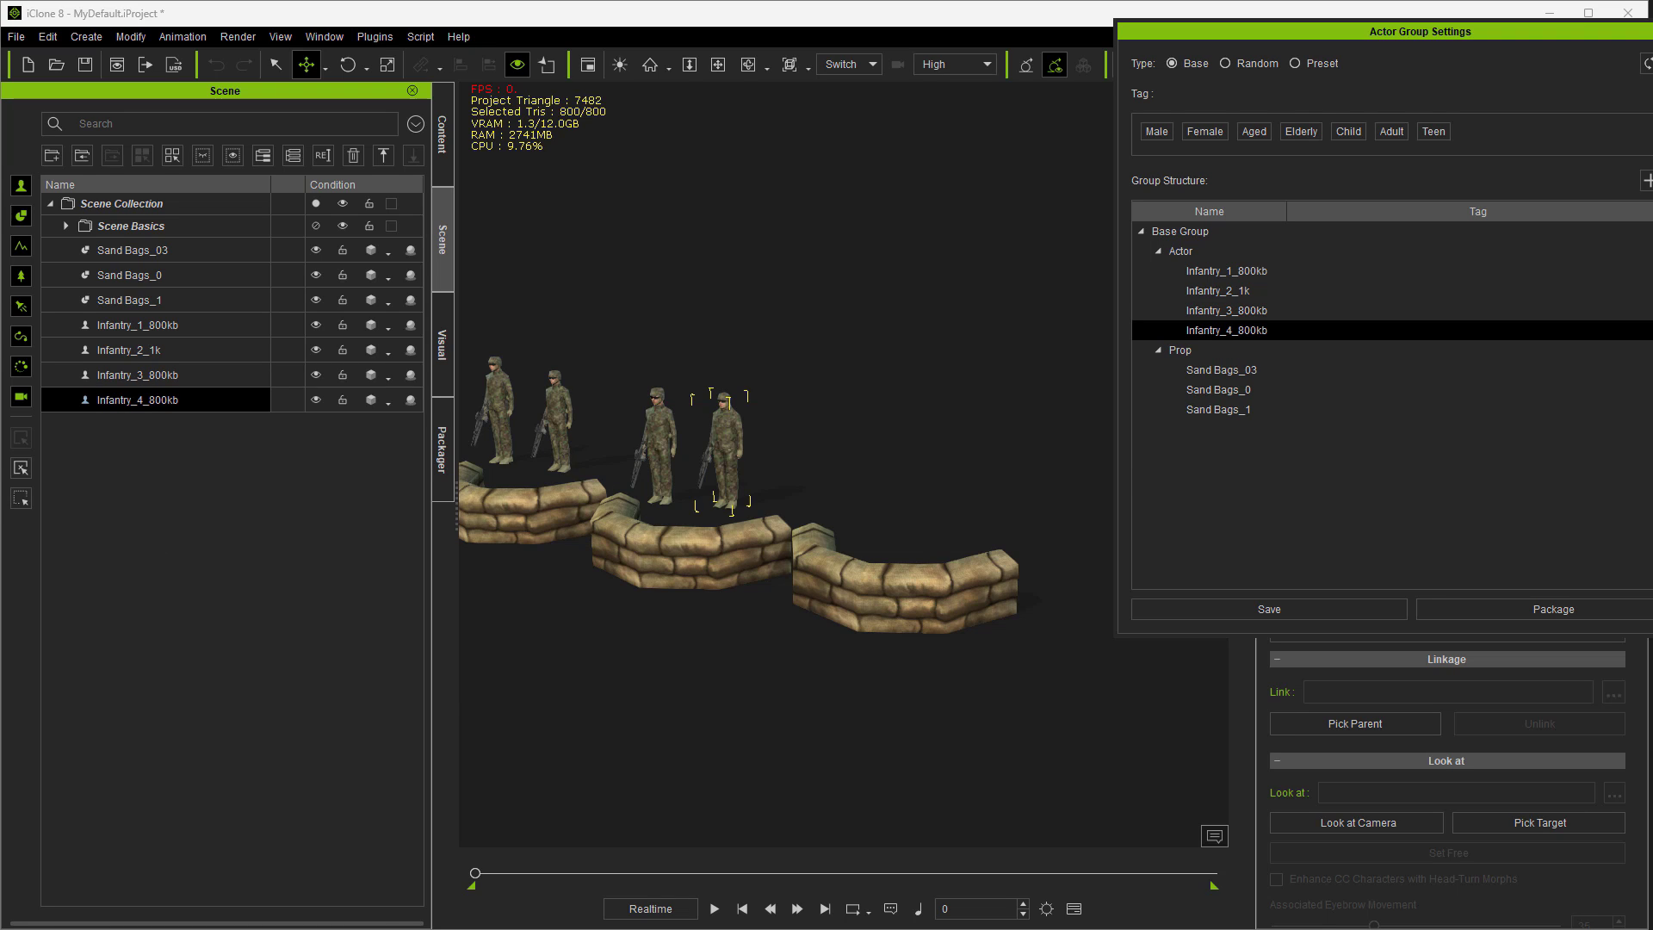
pyautogui.moveTo(1, 447); pyautogui.dragTo(871, 495)
pyautogui.moveTo(2, 465); pyautogui.dragTo(954, 555)
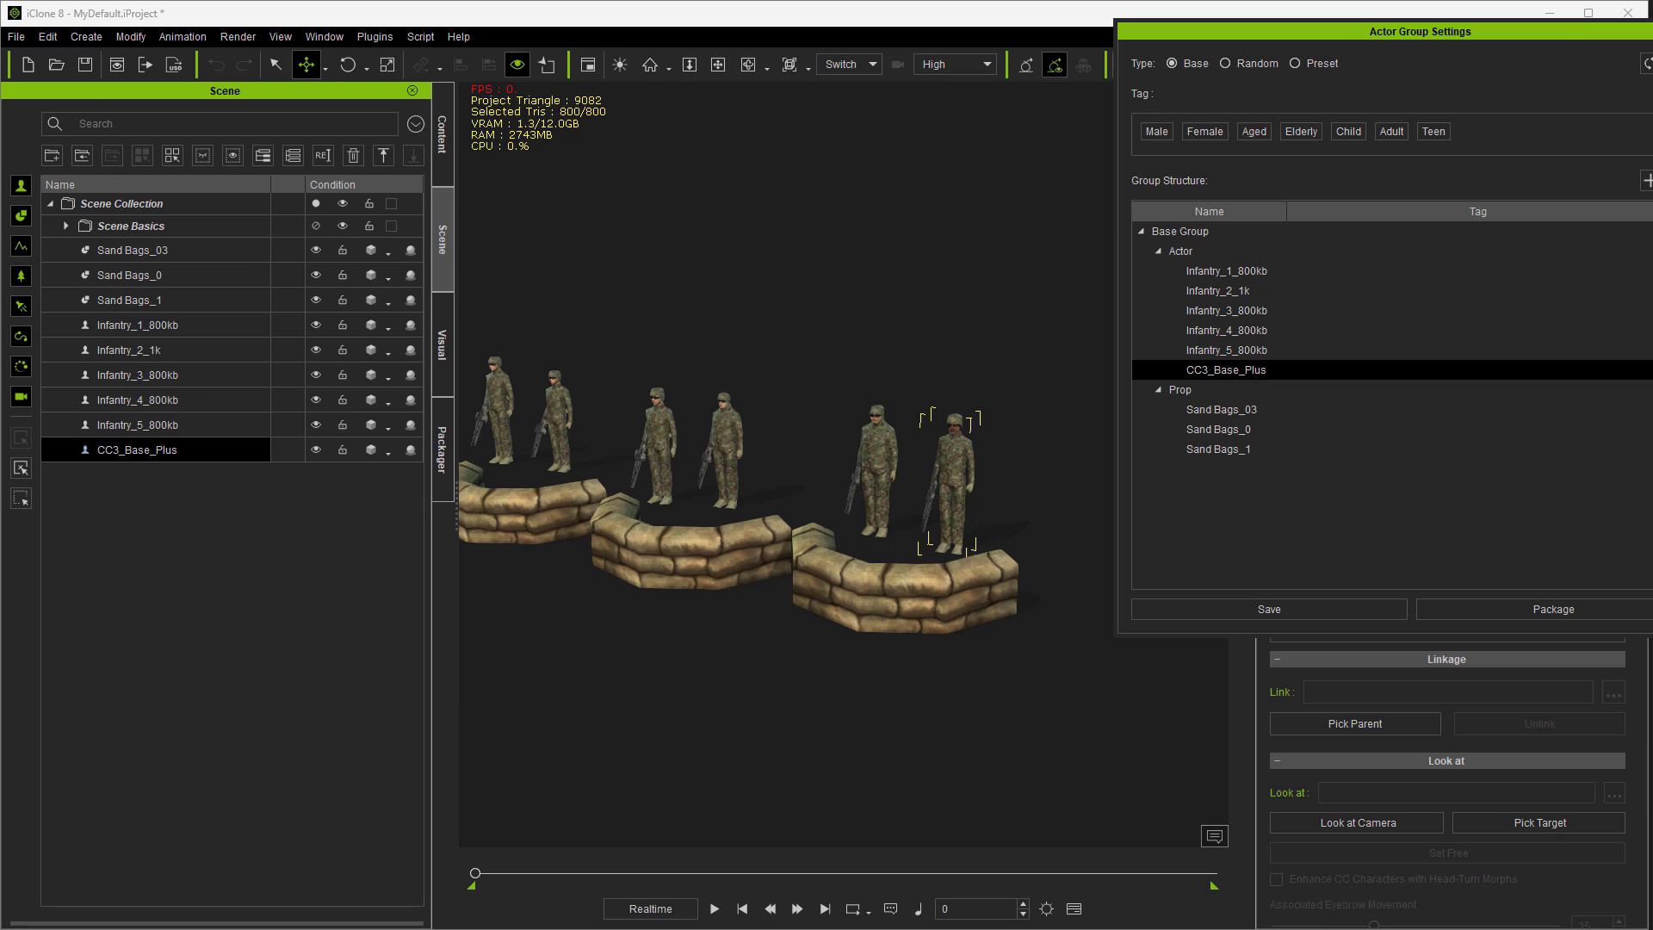
# - Apply a C127E_Rifle motion to each of the six soldiers behind the sandbags
pyautogui.moveTo(2, 483); pyautogui.dragTo(505, 415)
pyautogui.moveTo(2, 487); pyautogui.dragTo(561, 418)
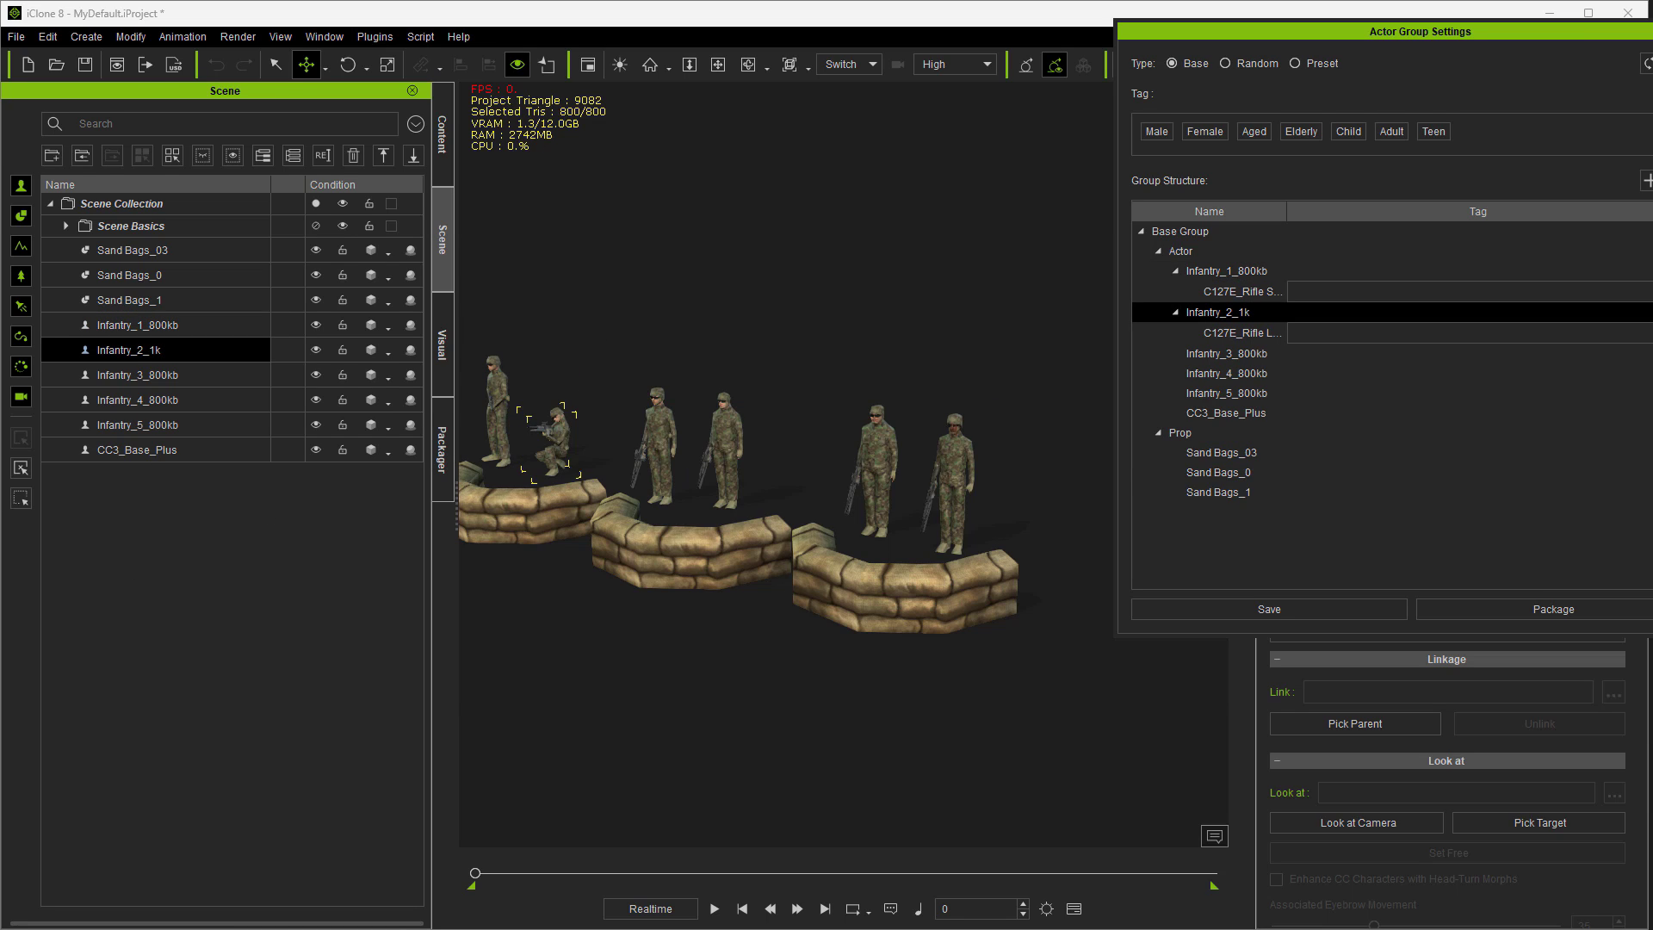
pyautogui.moveTo(2, 482); pyautogui.dragTo(664, 450)
pyautogui.moveTo(2, 482); pyautogui.dragTo(736, 447)
pyautogui.moveTo(1, 482); pyautogui.dragTo(889, 492)
pyautogui.moveTo(2, 482); pyautogui.dragTo(958, 487)
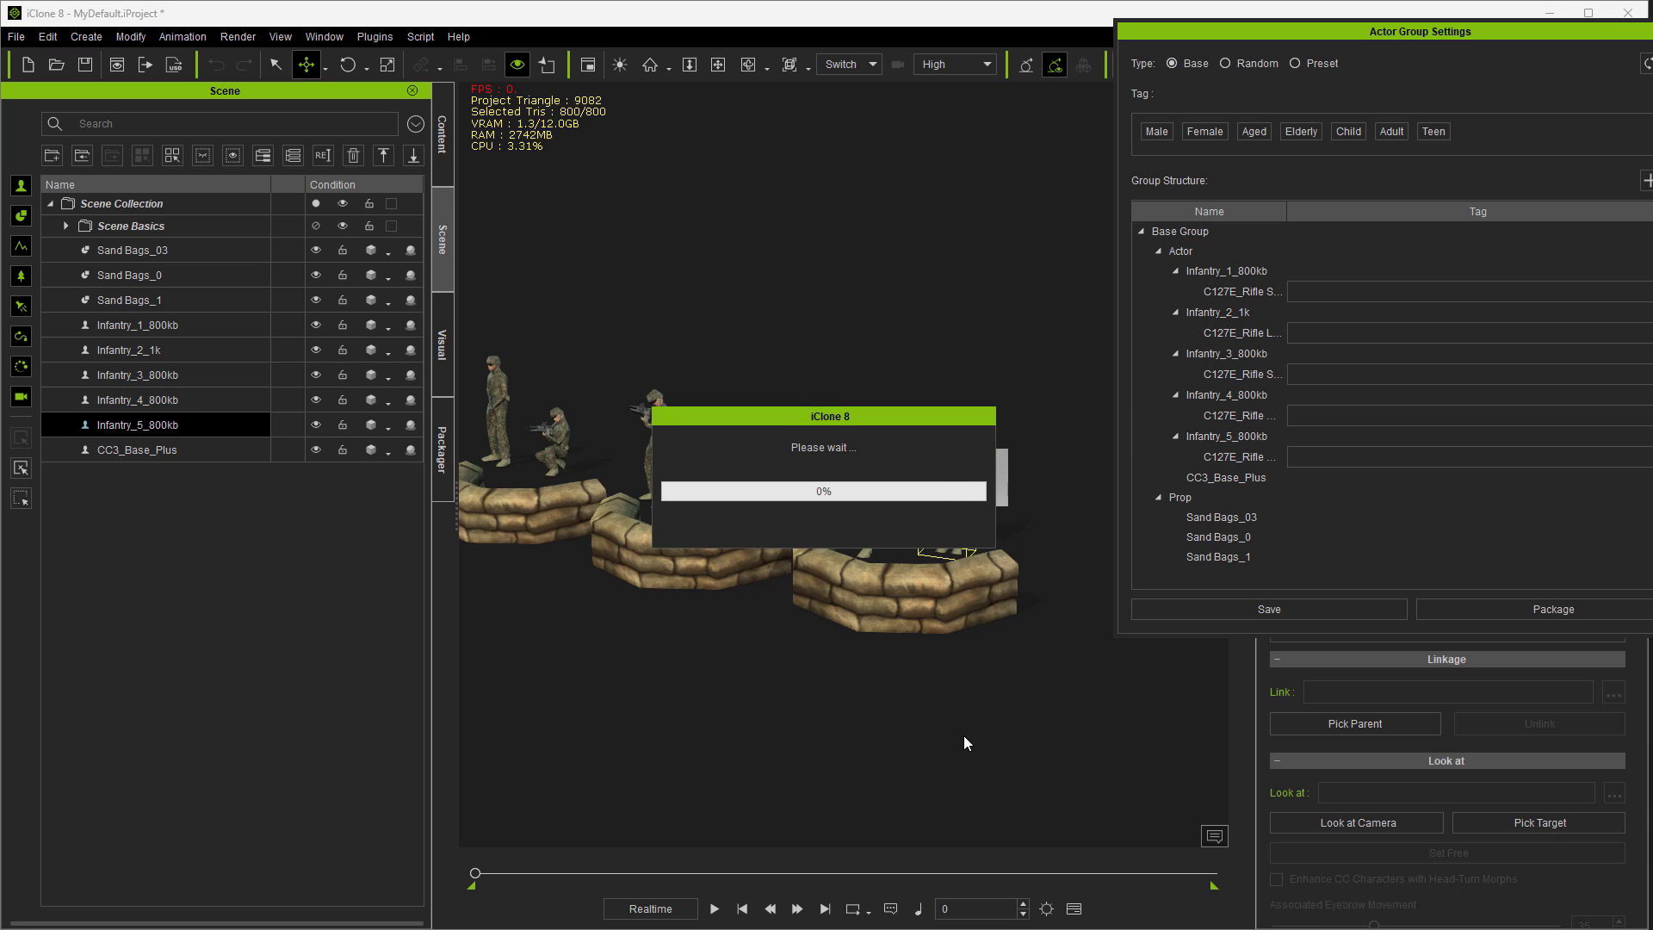
# - Preview the soldiers' rifle animations and save the actor group over the existing Sandbag Fire Team Base.iActorGroup file
pyautogui.click(713, 909)
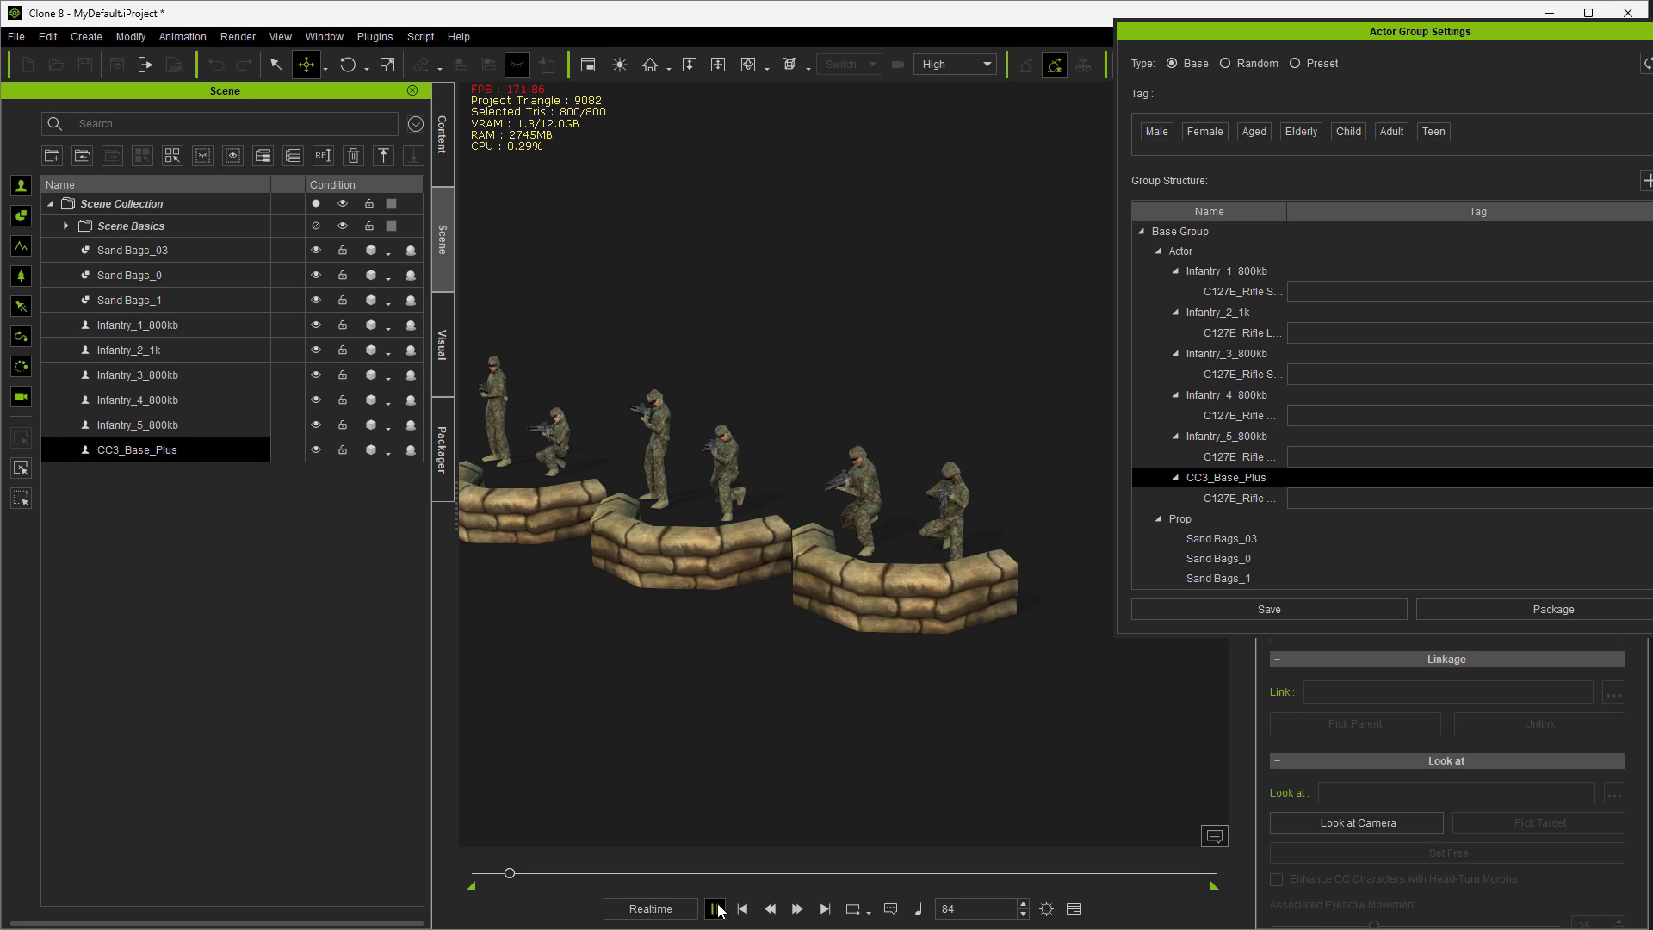
pyautogui.click(742, 909)
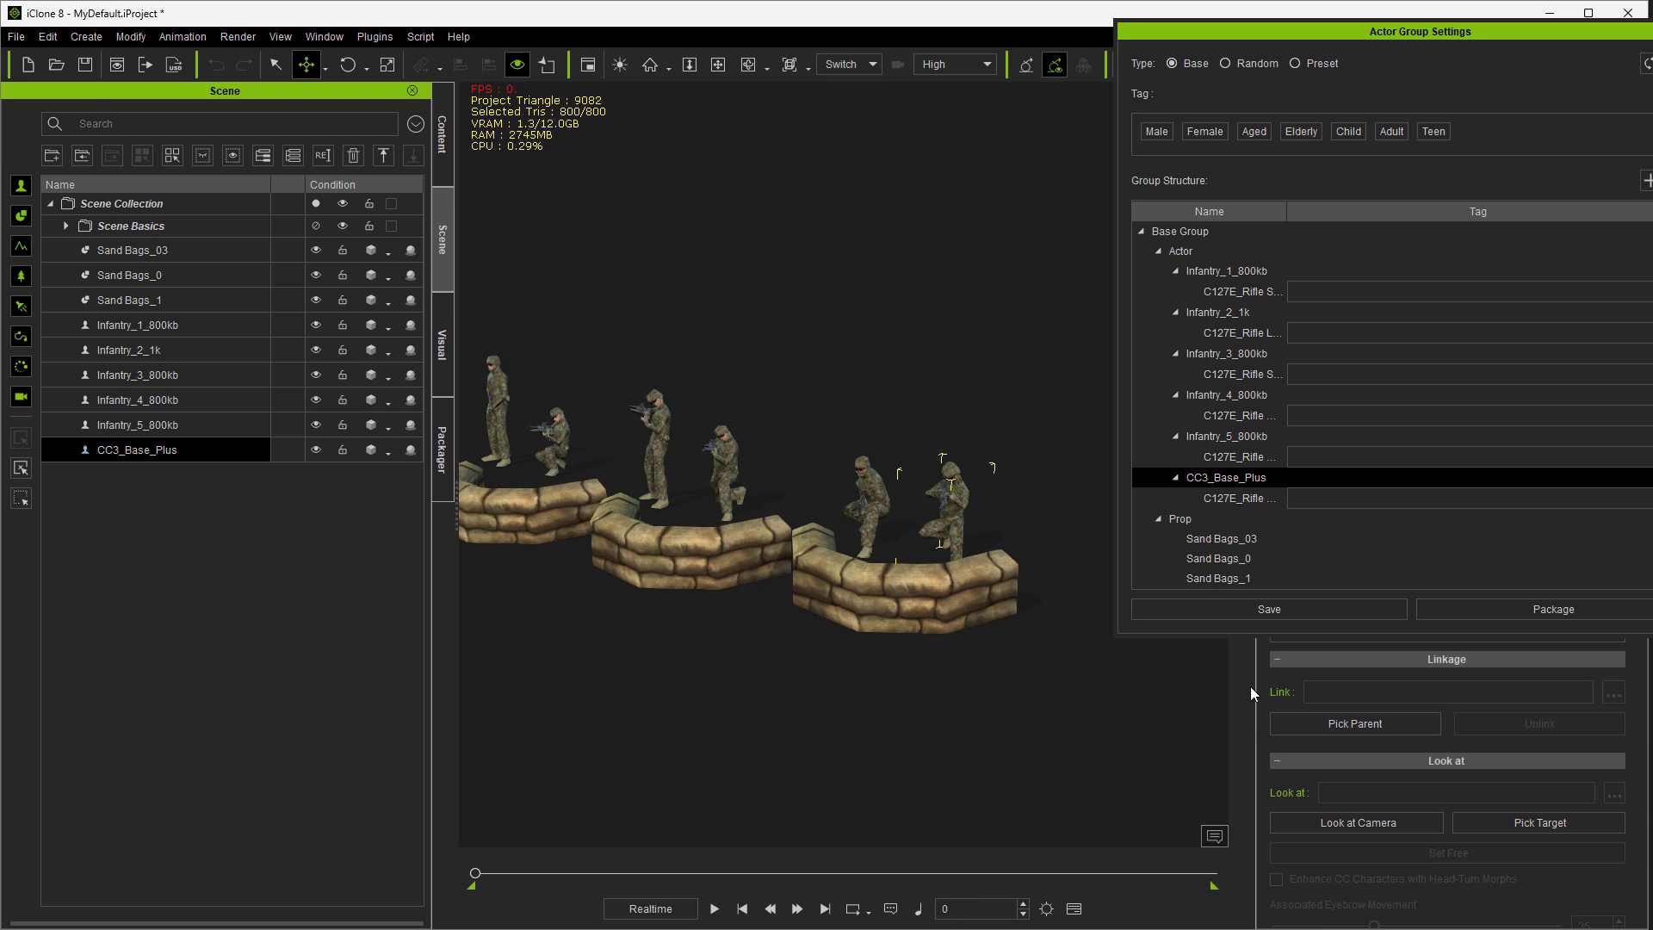
pyautogui.click(1242, 608)
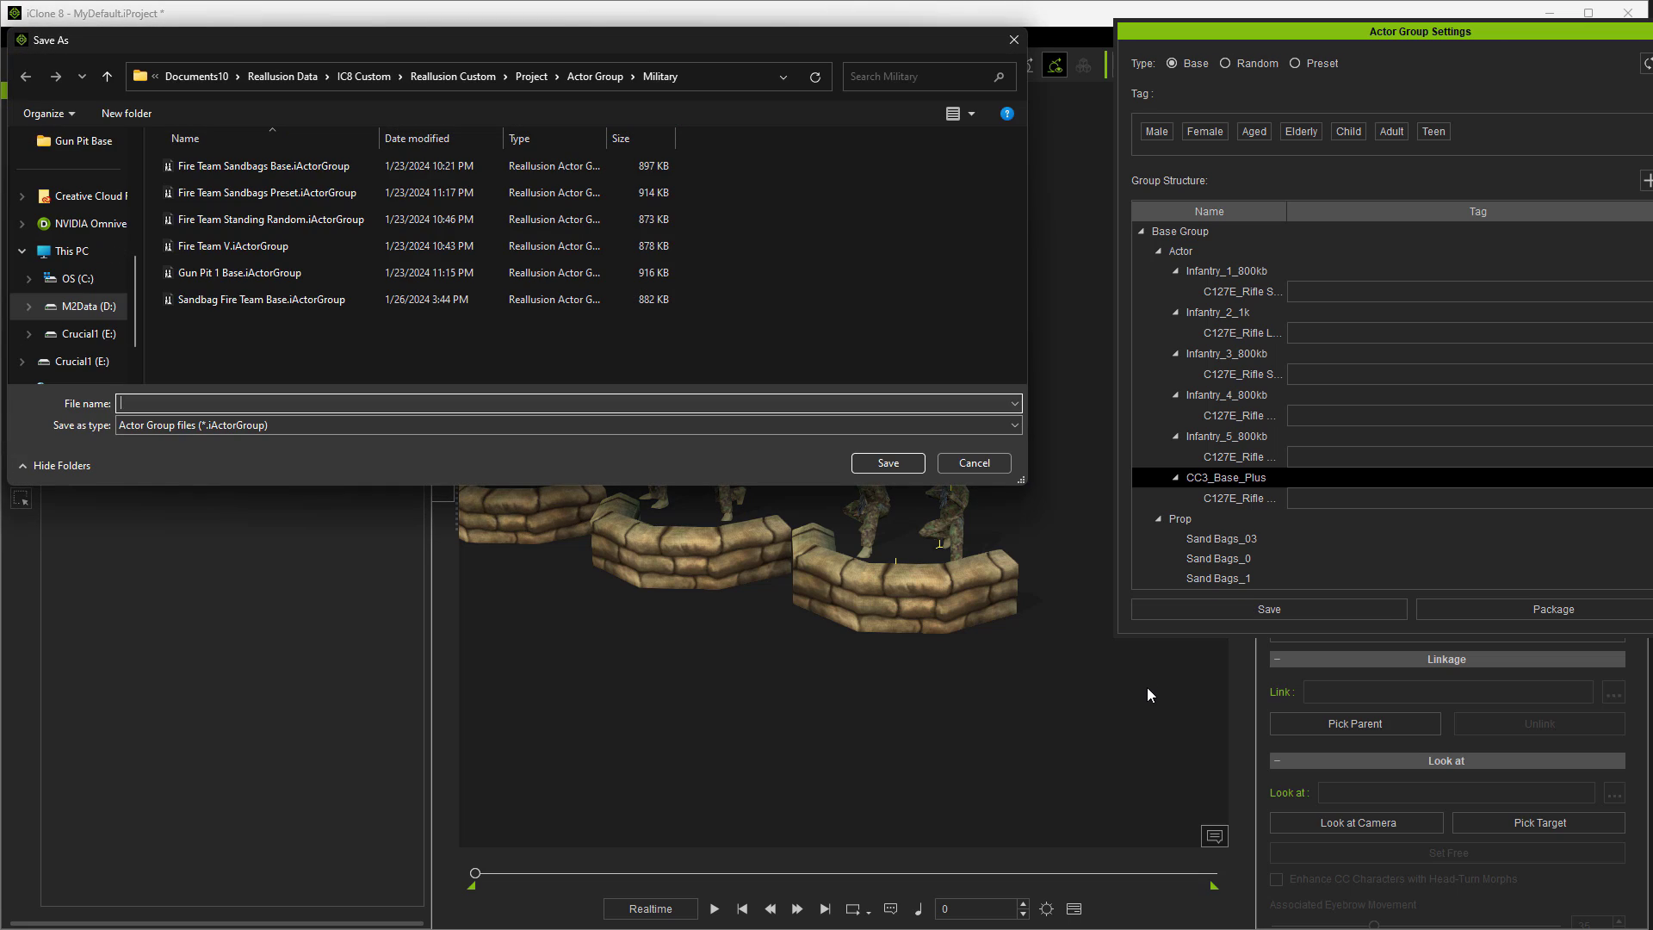
pyautogui.click(203, 300)
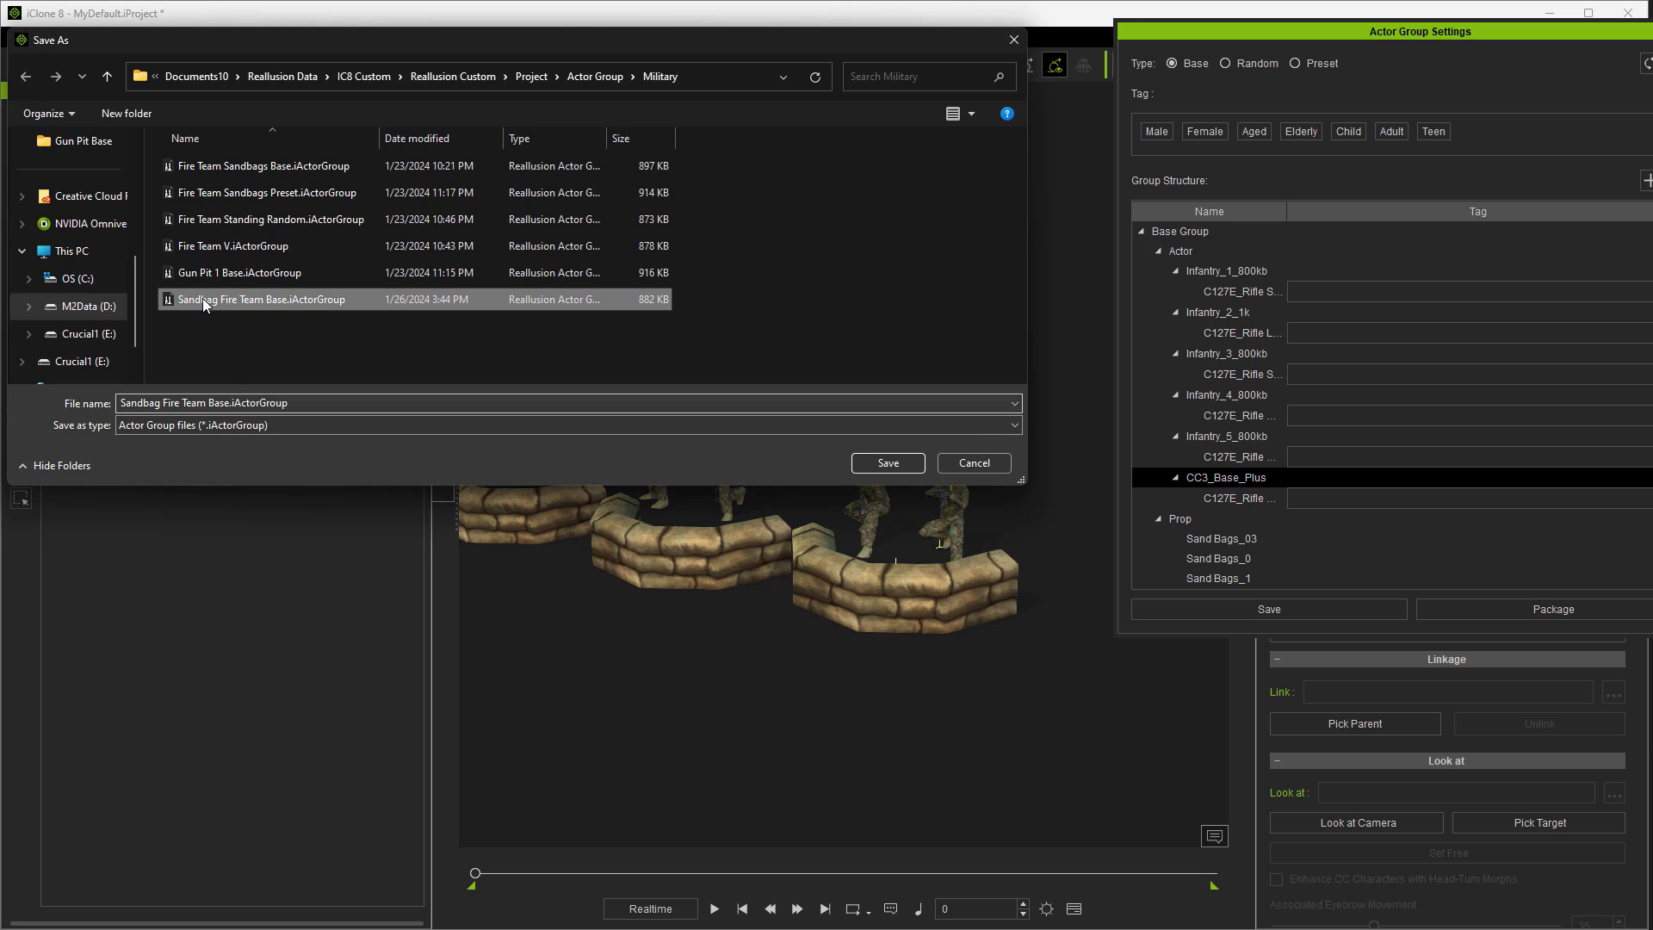
pyautogui.click(889, 466)
pyautogui.press('Return')
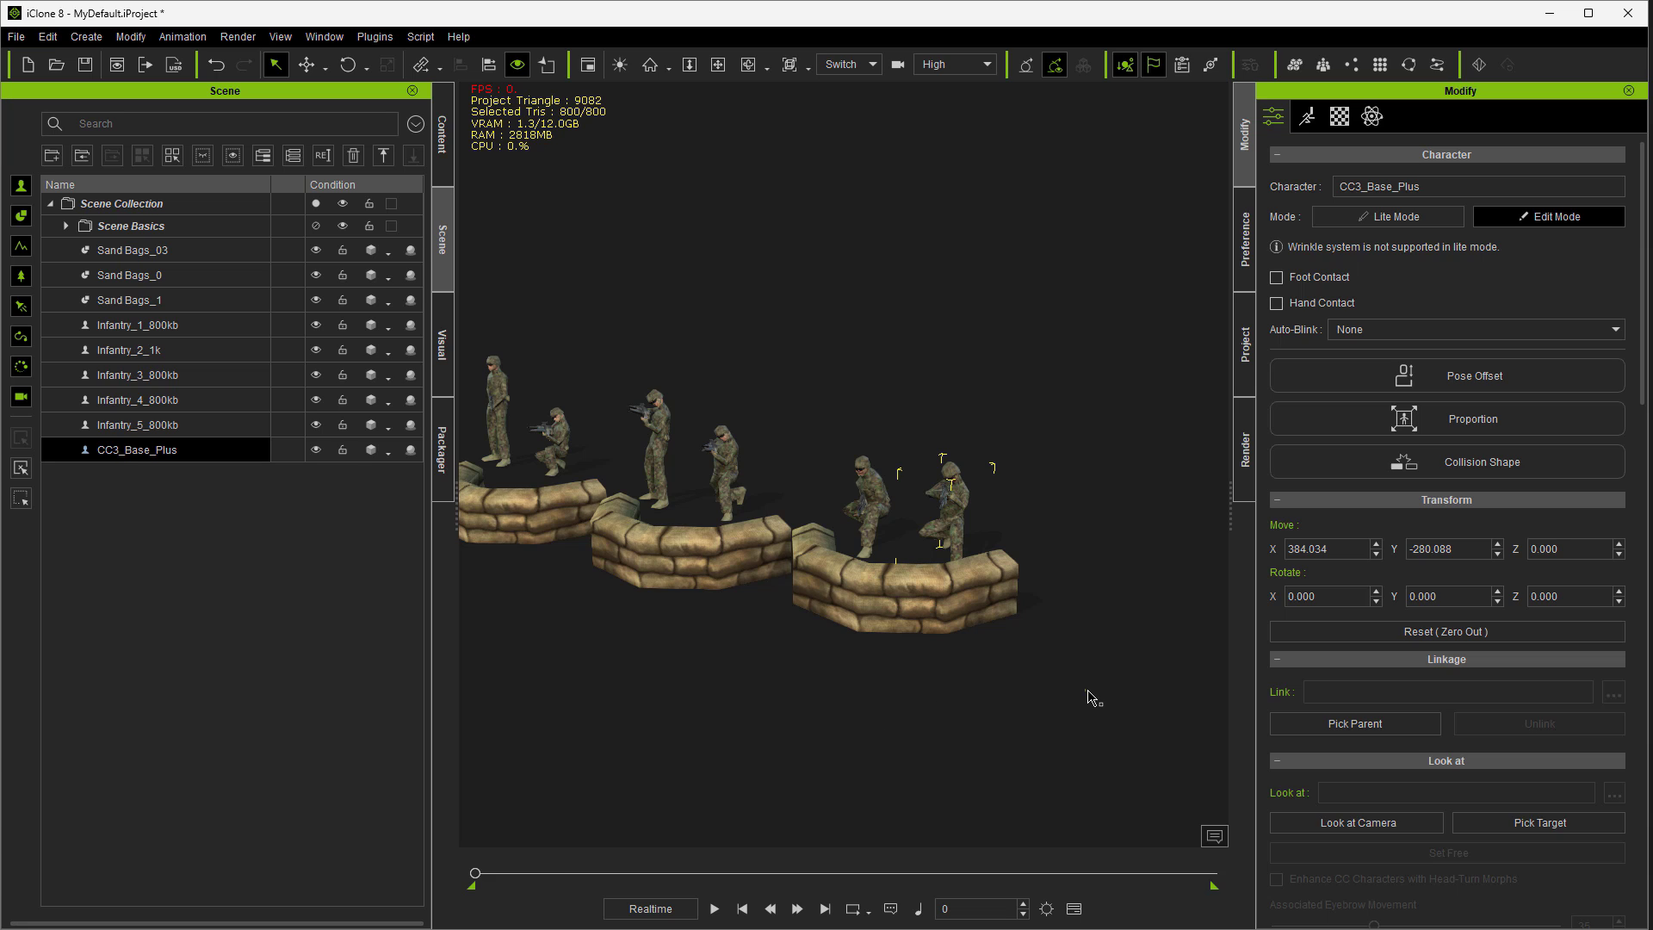
# - Delete all soldiers and sandbag walls, including Sand Bags_03, to empty the scene
pyautogui.moveTo(1085, 691); pyautogui.dragTo(463, 267)
pyautogui.press('Delete')
pyautogui.click(133, 250)
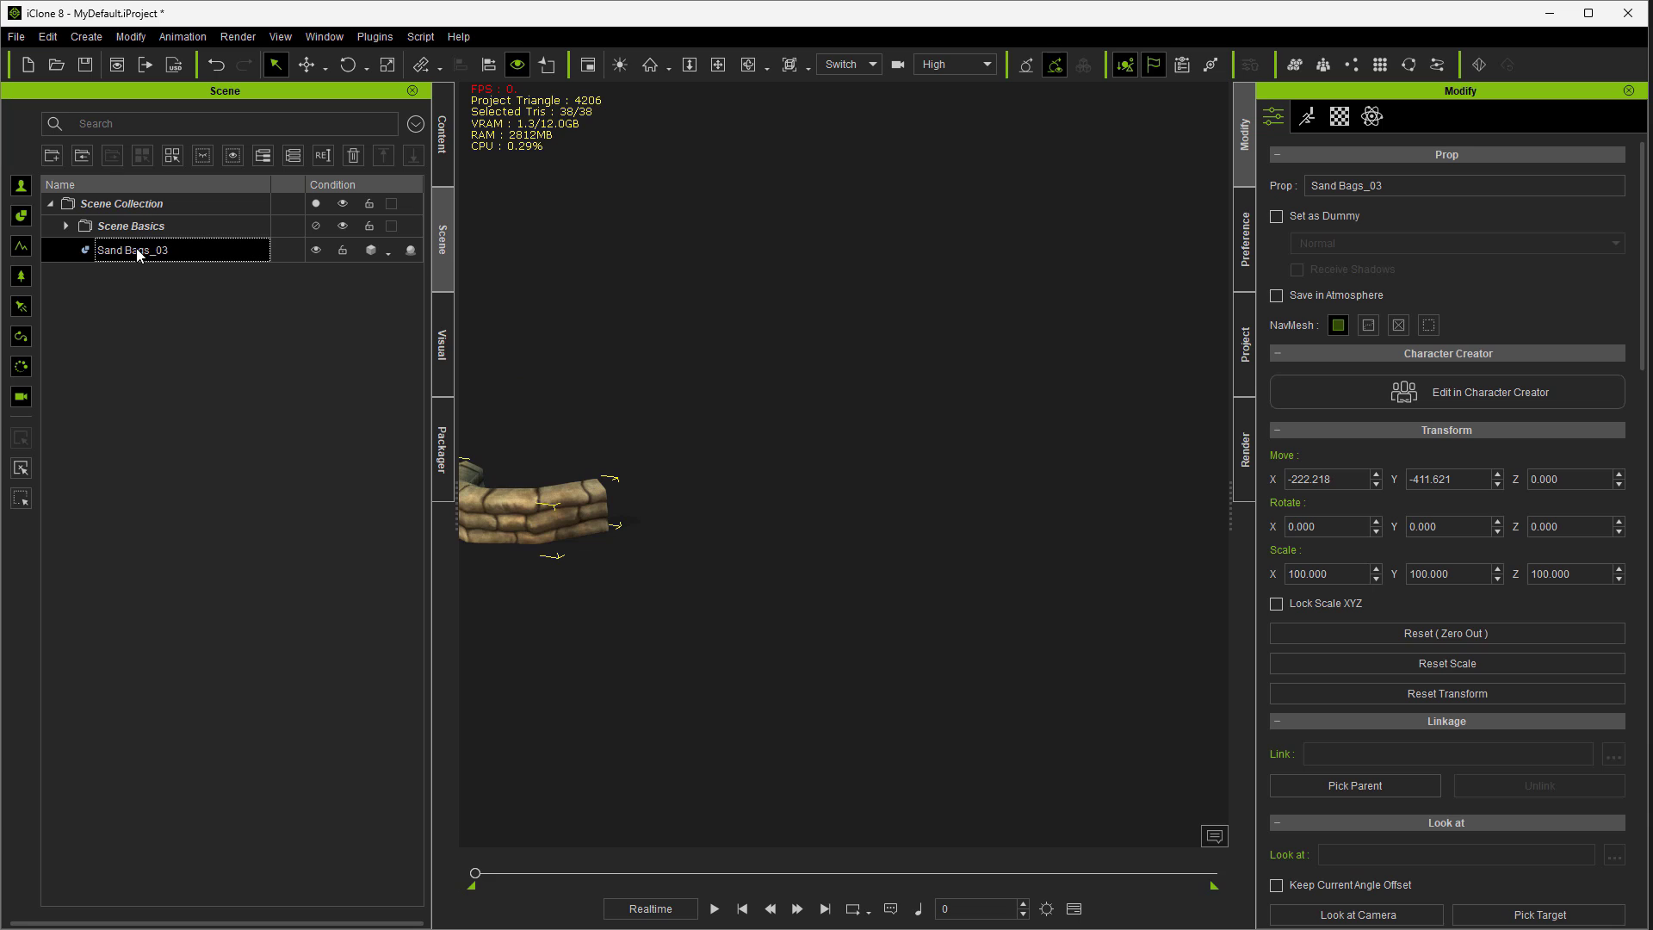
pyautogui.press('Delete')
# - Test the saved Sandbag Fire Team Base group by loading it from the Military content folder and playing it, and clear the scene
pyautogui.click(443, 138)
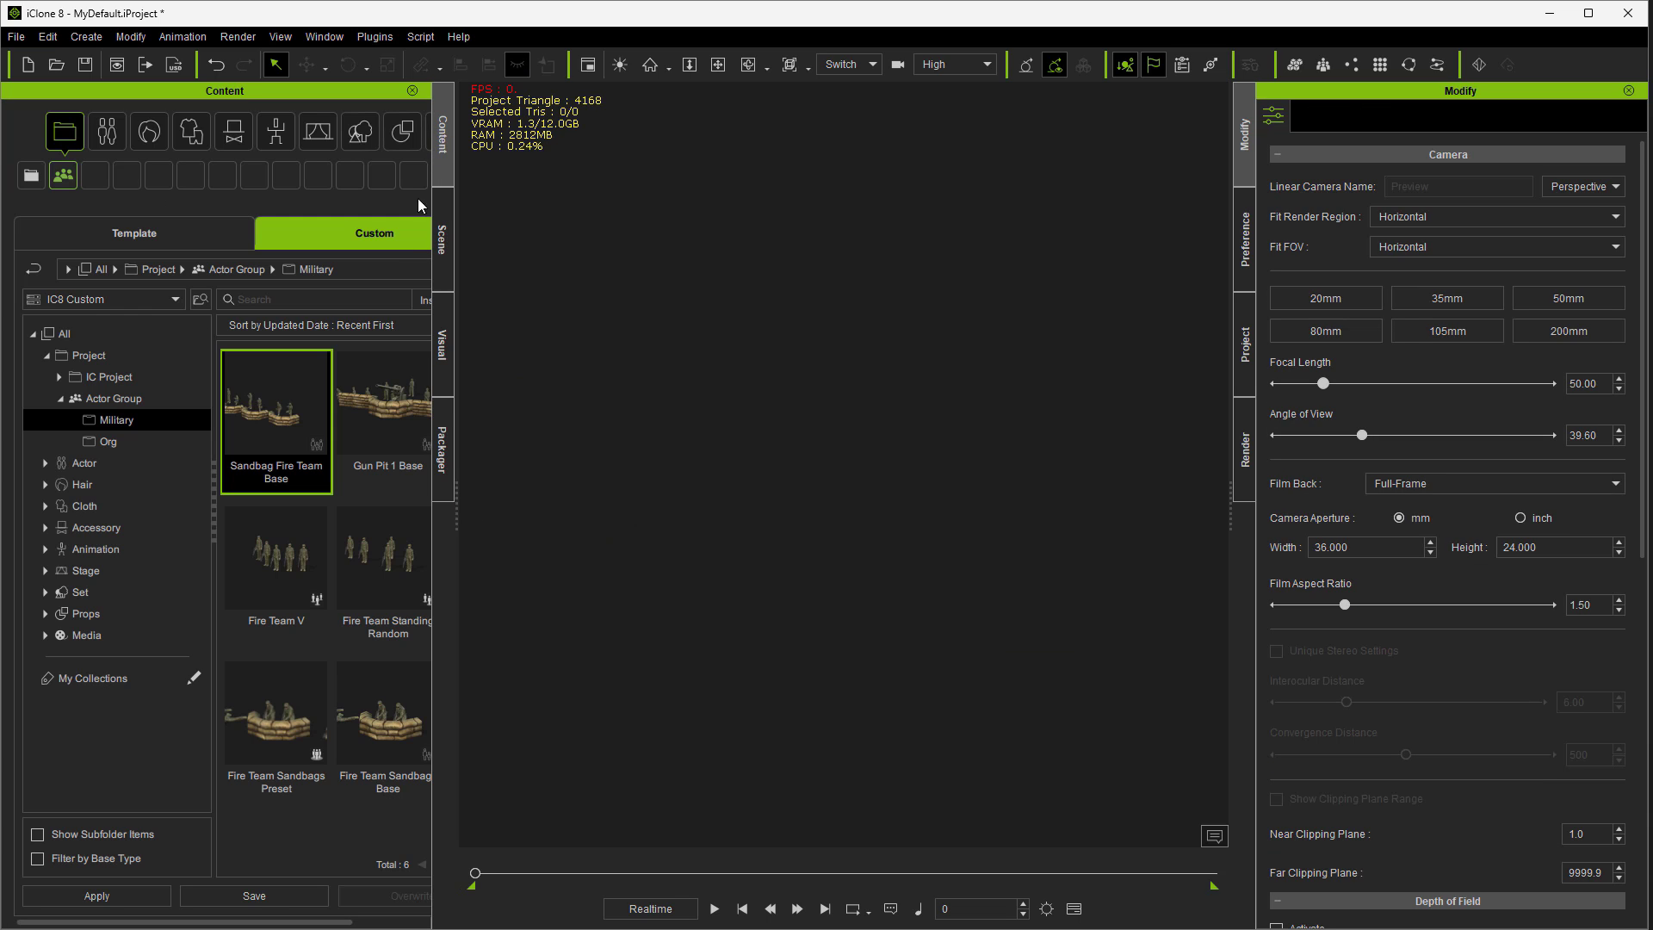
pyautogui.doubleClick(264, 441)
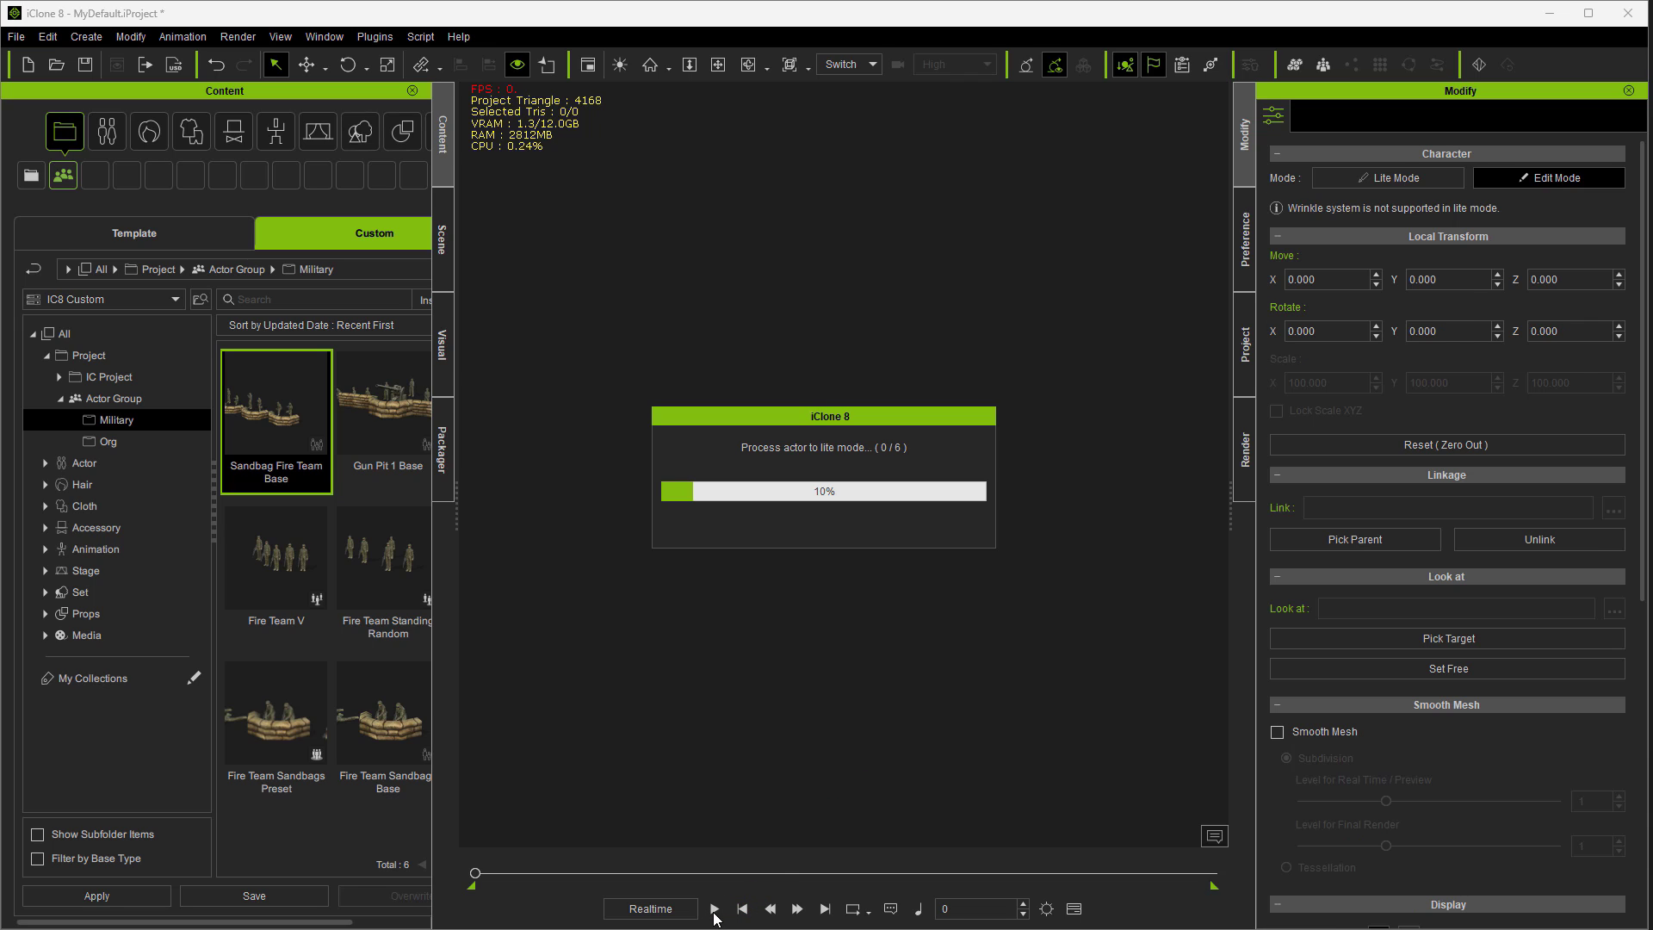
pyautogui.click(713, 909)
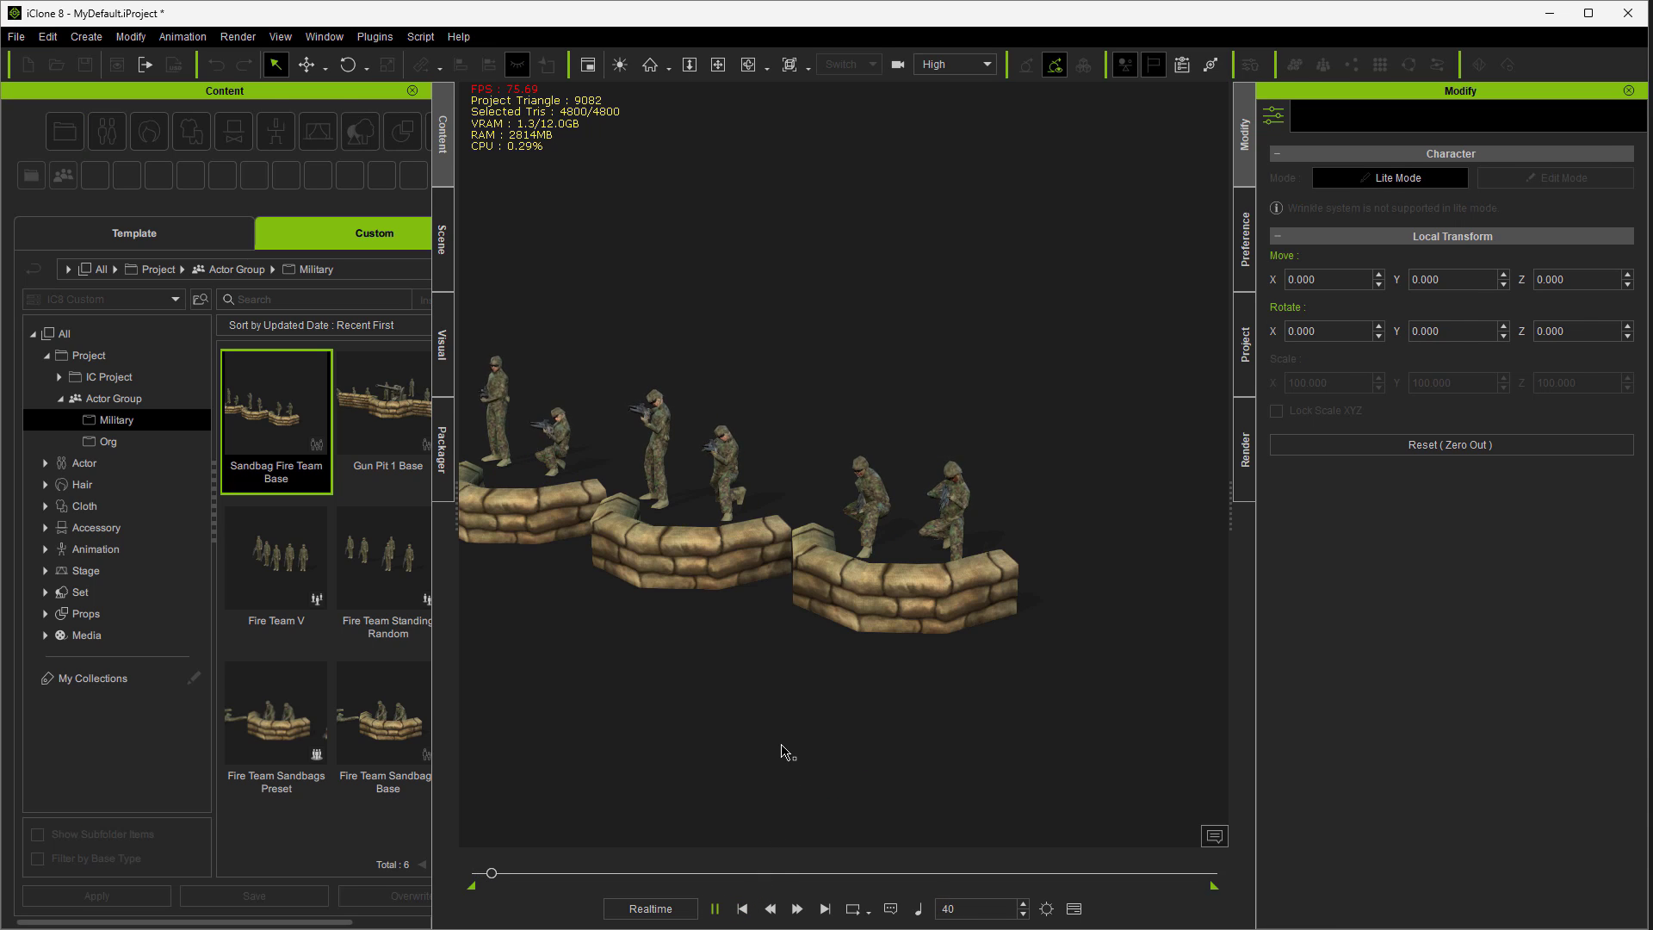
pyautogui.click(769, 908)
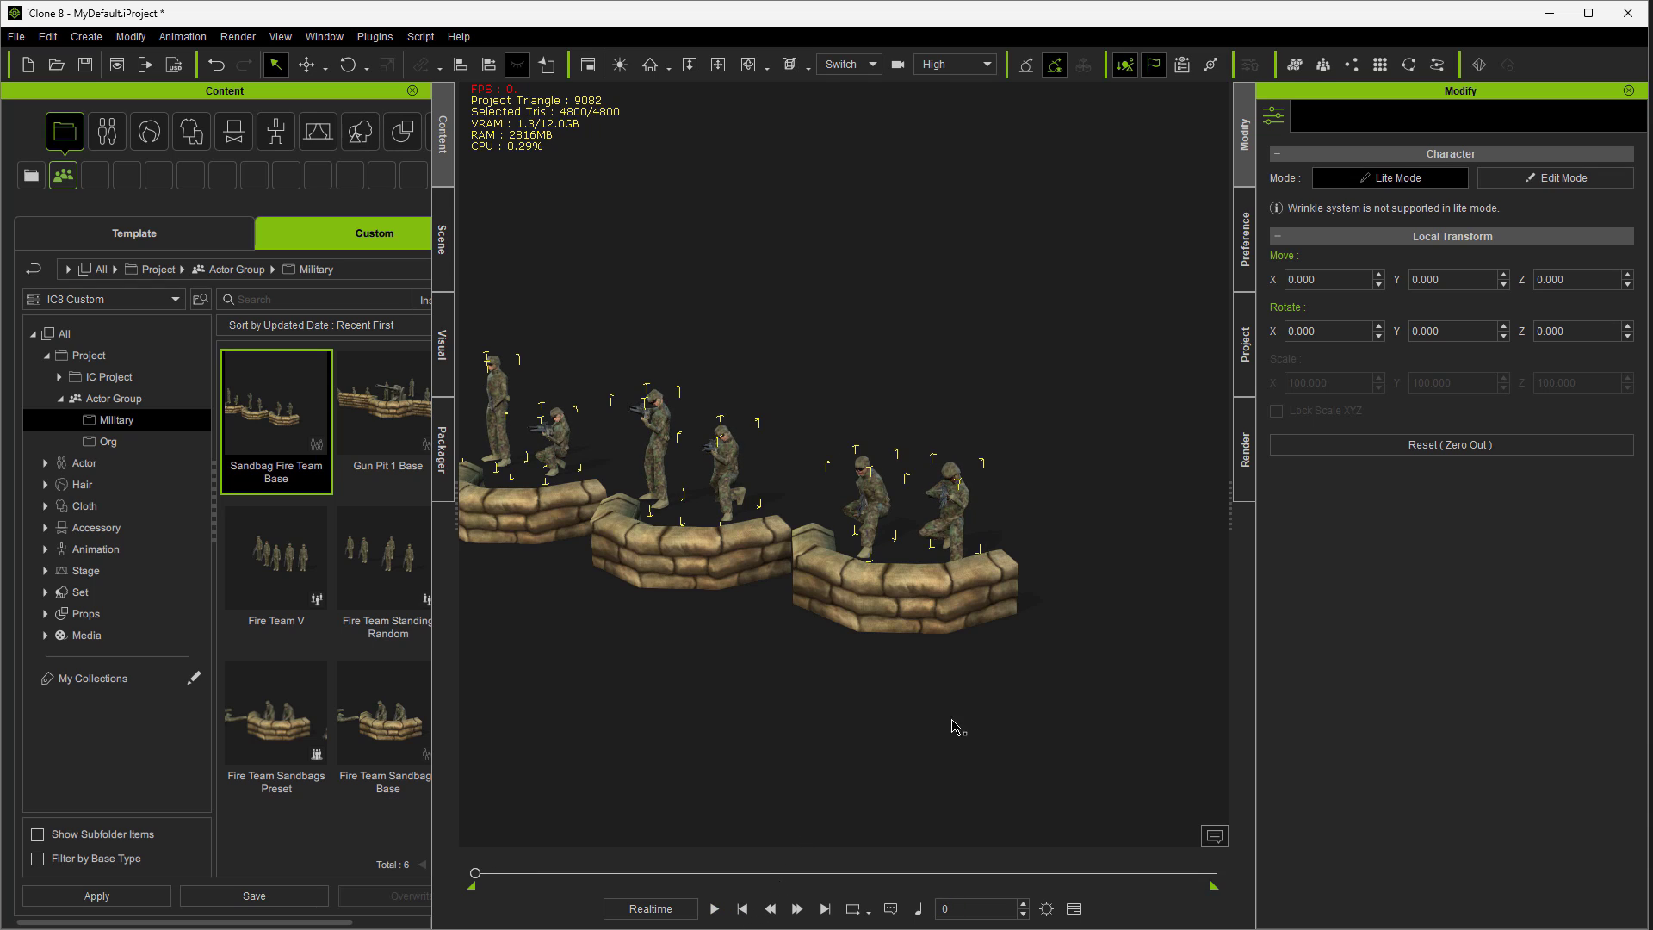
pyautogui.moveTo(1090, 699); pyautogui.dragTo(465, 293)
pyautogui.press('Delete')
pyautogui.click(87, 36)
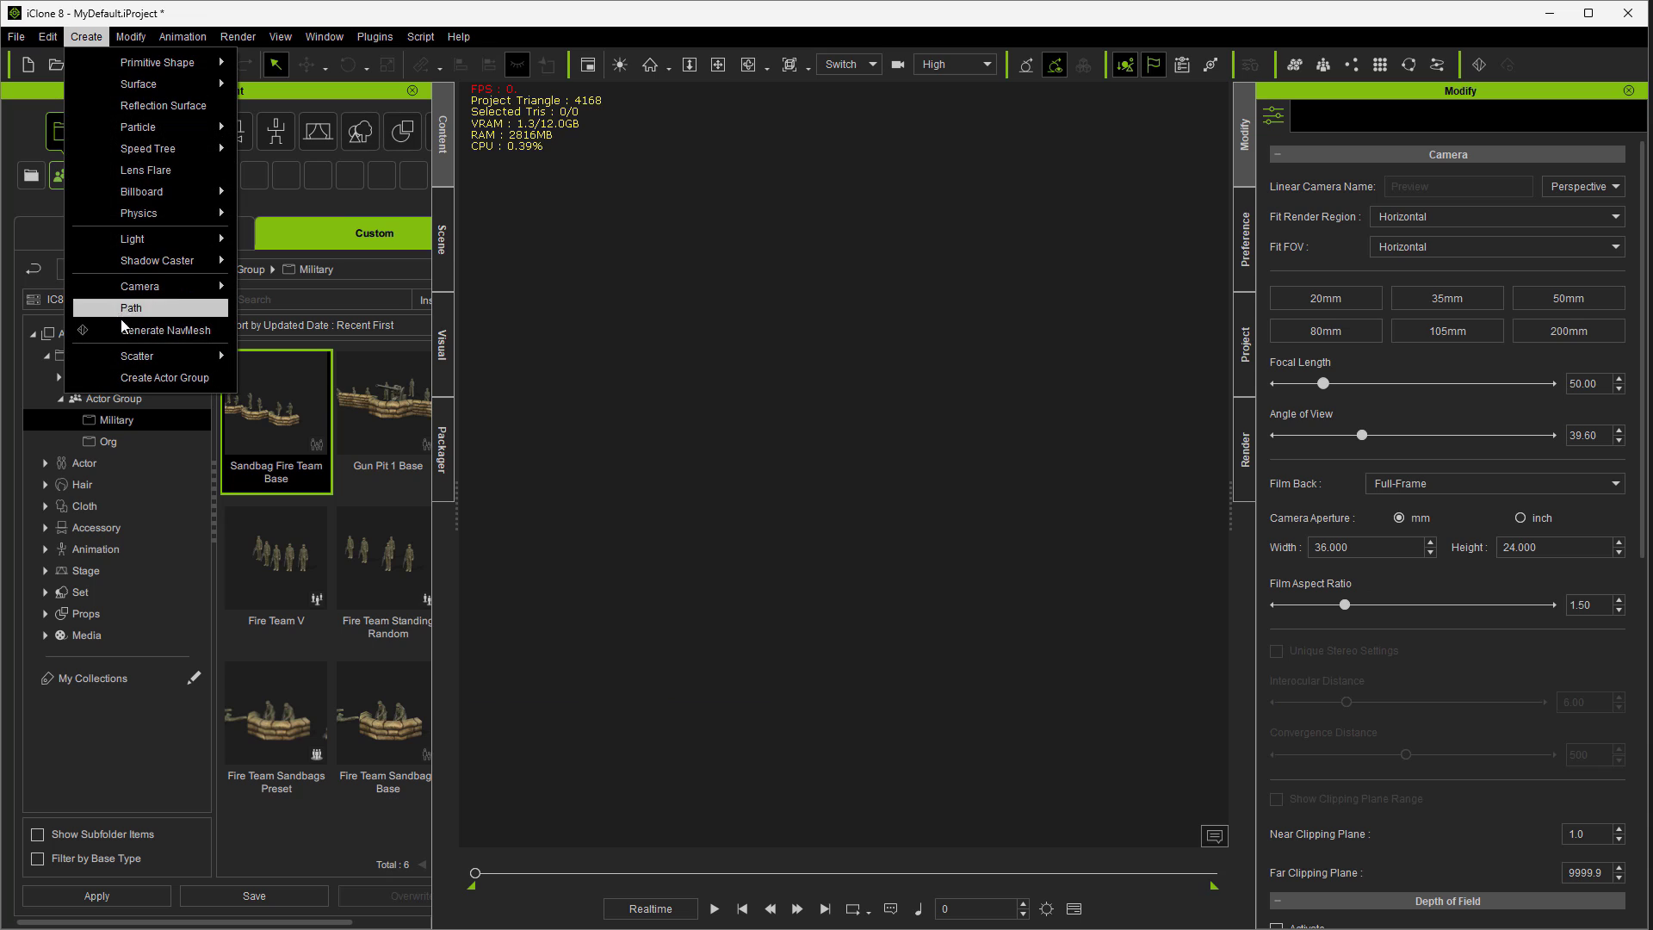
pyautogui.click(130, 349)
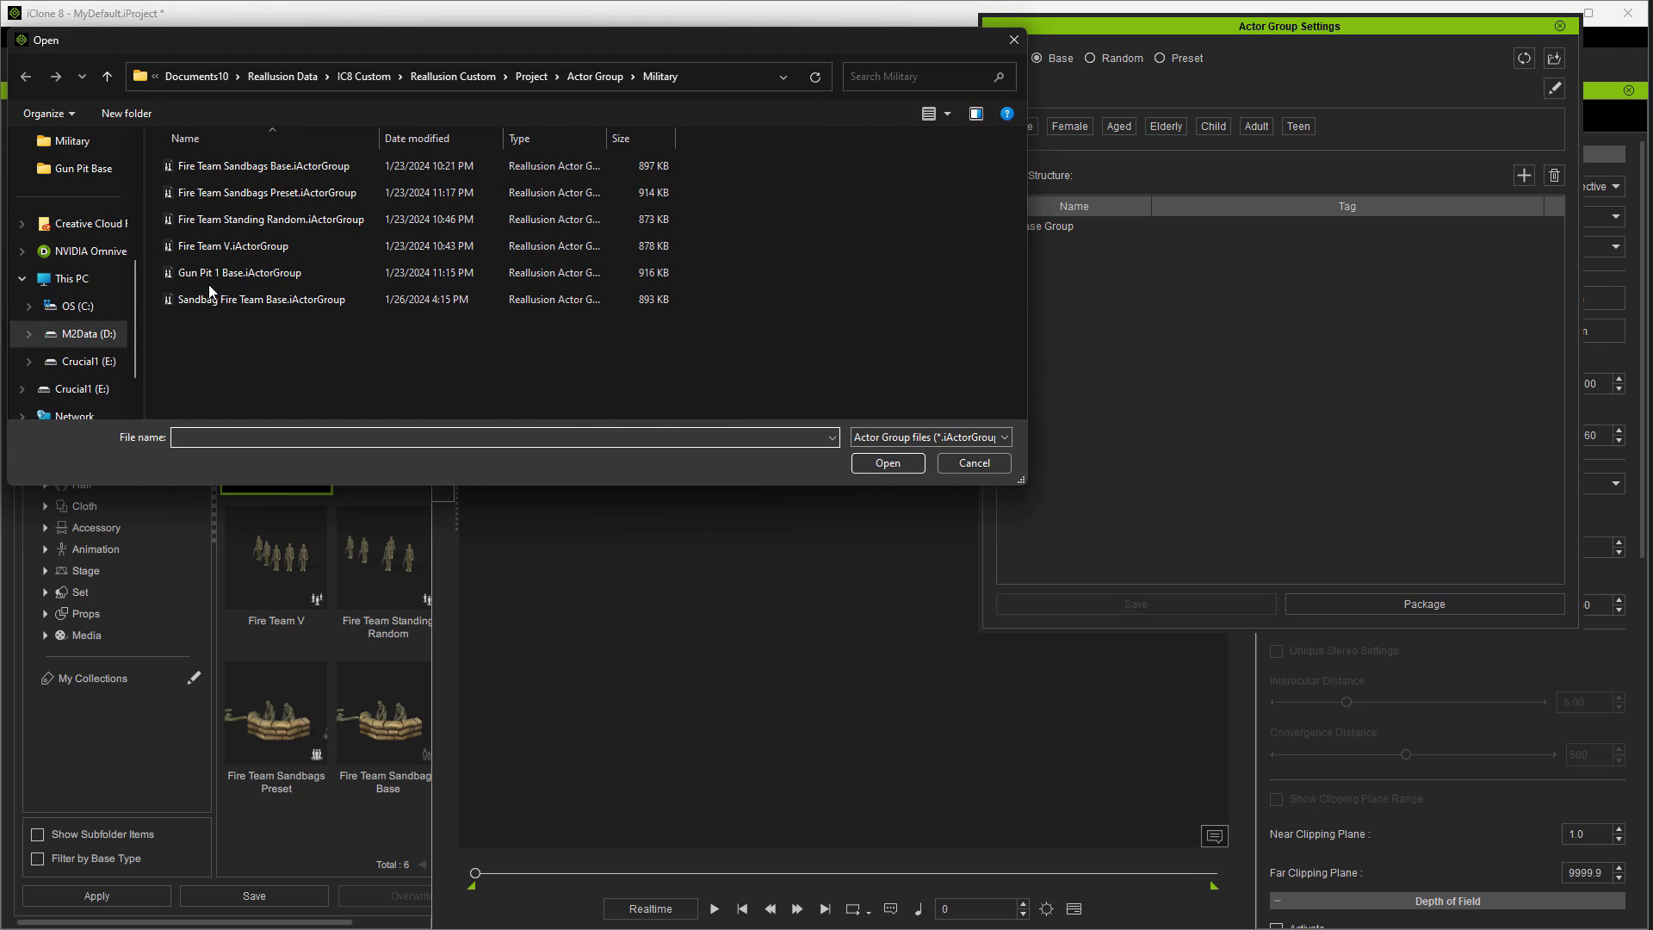
pyautogui.click(212, 298)
pyautogui.click(887, 464)
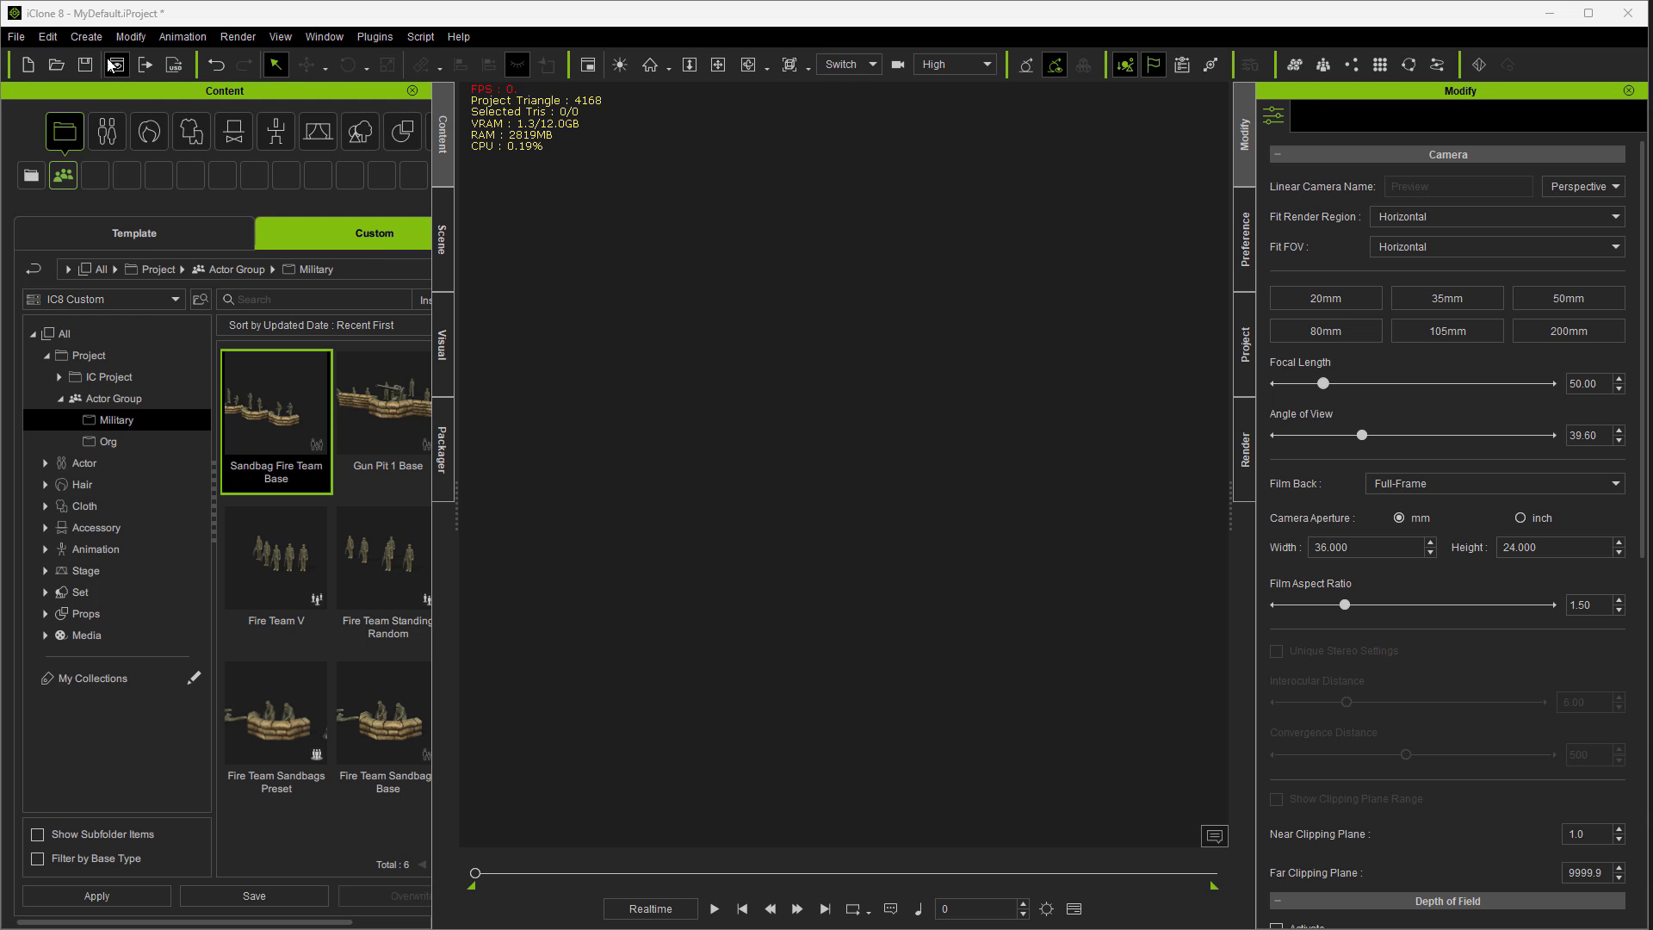
# - Open the actor group settings and load Sandbag Fire Team Base.iActorGroup for editing
pyautogui.click(89, 38)
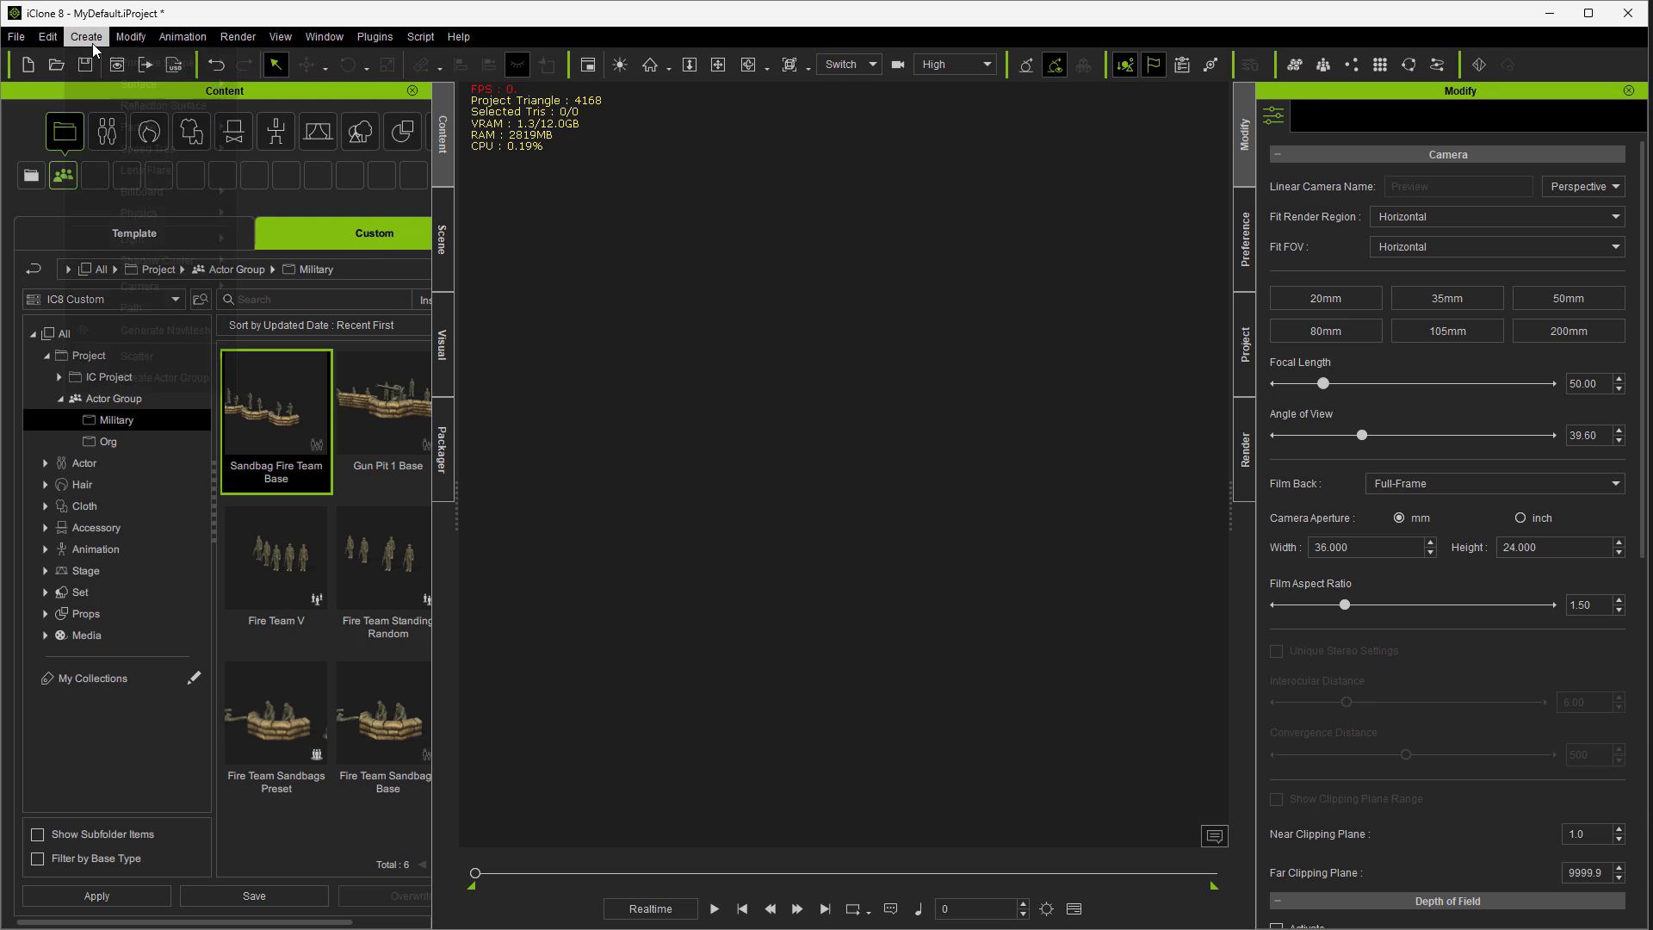
pyautogui.click(164, 377)
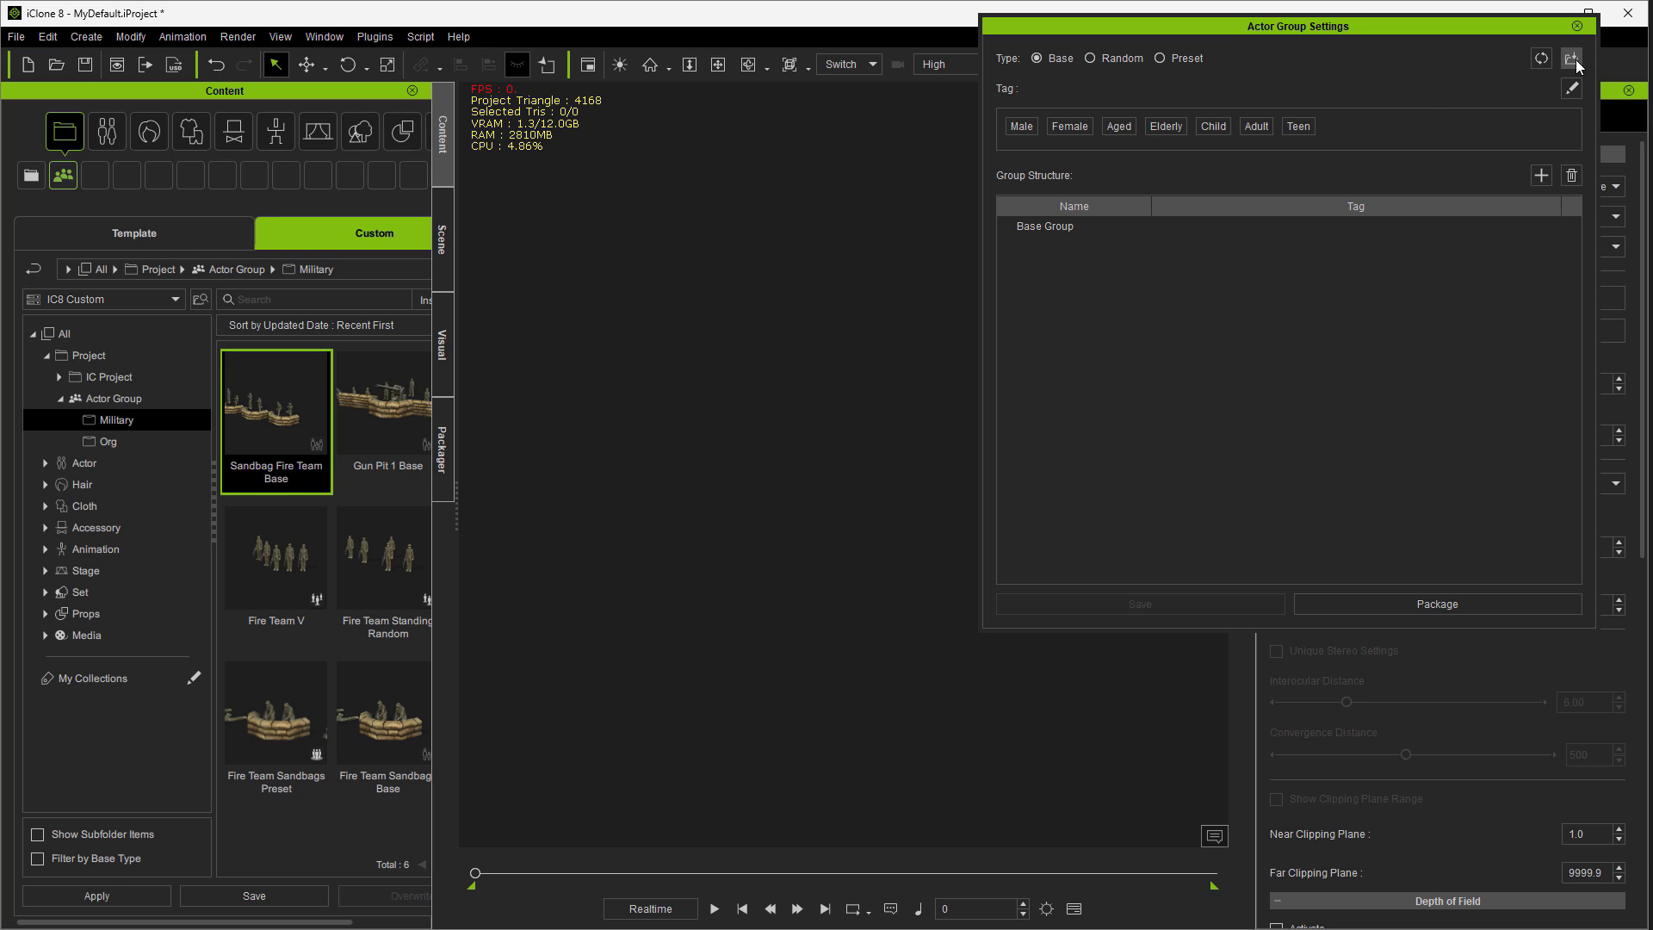
pyautogui.click(1572, 59)
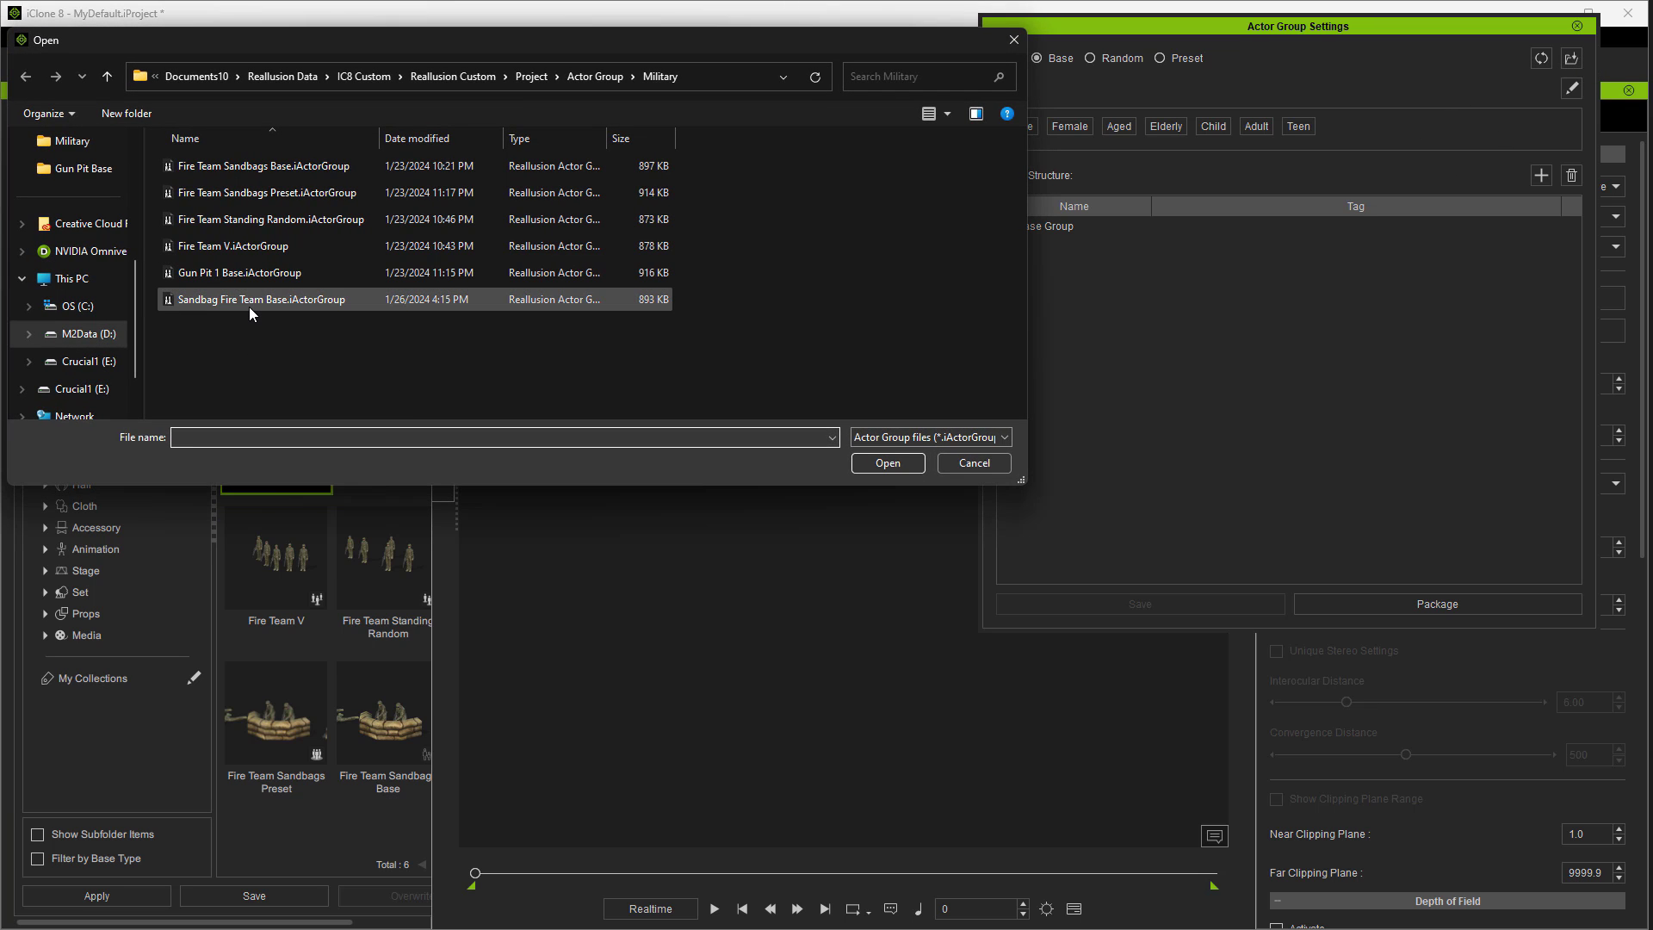
pyautogui.doubleClick(250, 302)
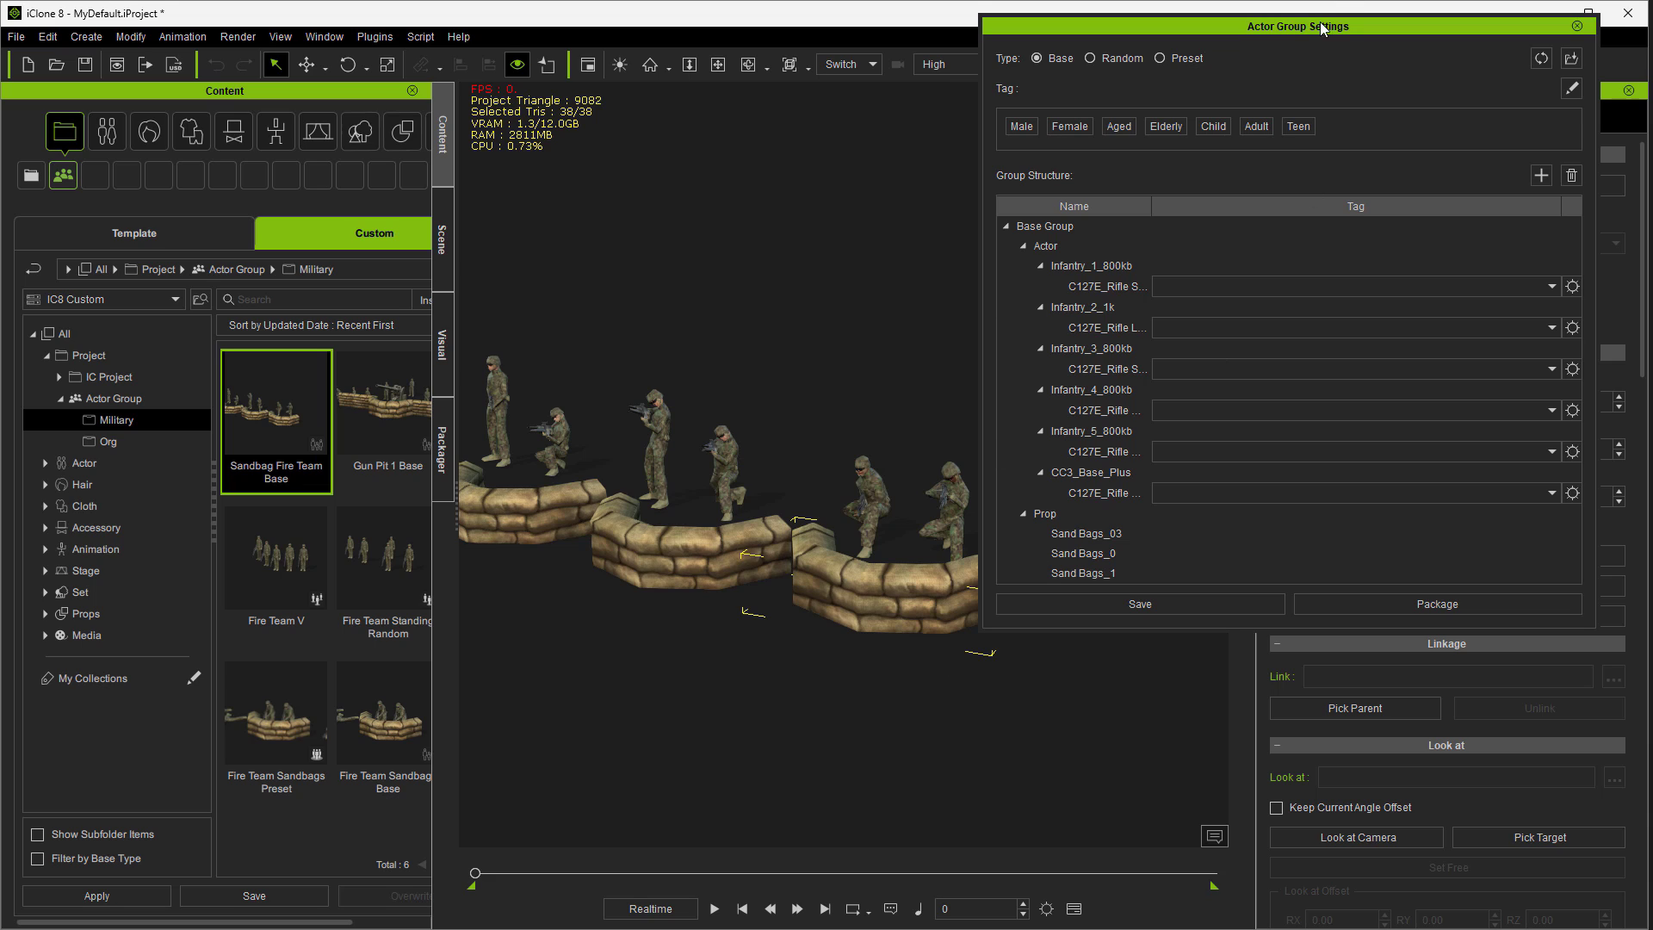
pyautogui.moveTo(1279, 31); pyautogui.dragTo(1318, 15)
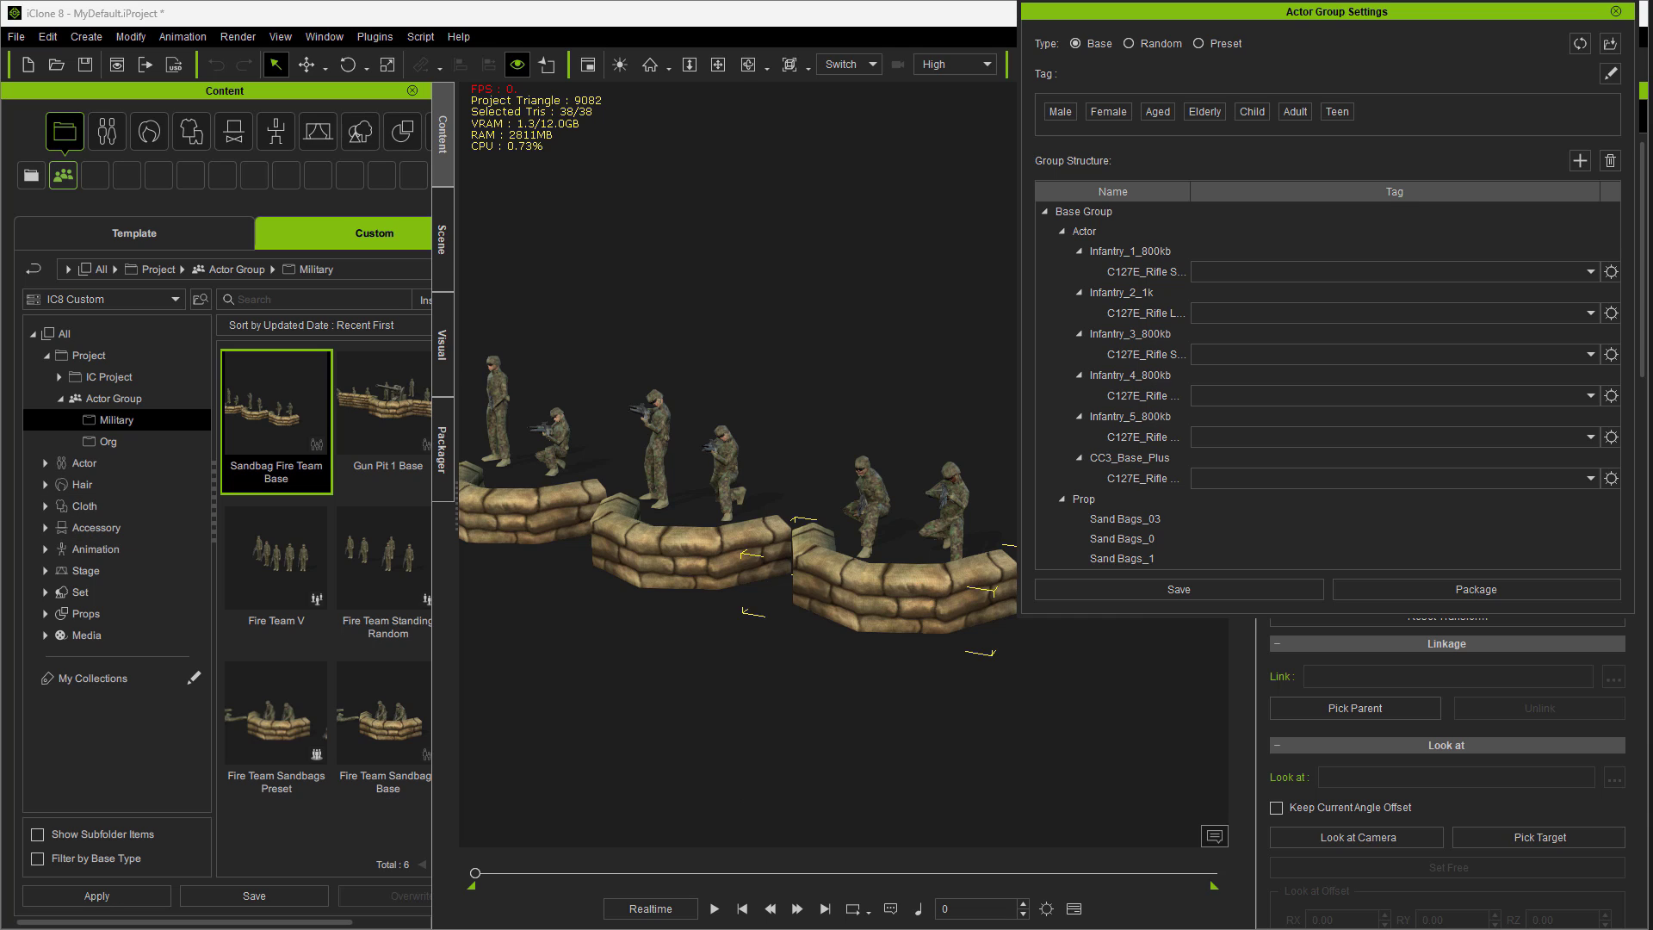
# - Add a Flak 30 gun behind the sandbags, moving Infantry_4_800kb beside it and Infantry_3_800kb closer to the middle wall
pyautogui.moveTo(160, 398); pyautogui.dragTo(744, 369)
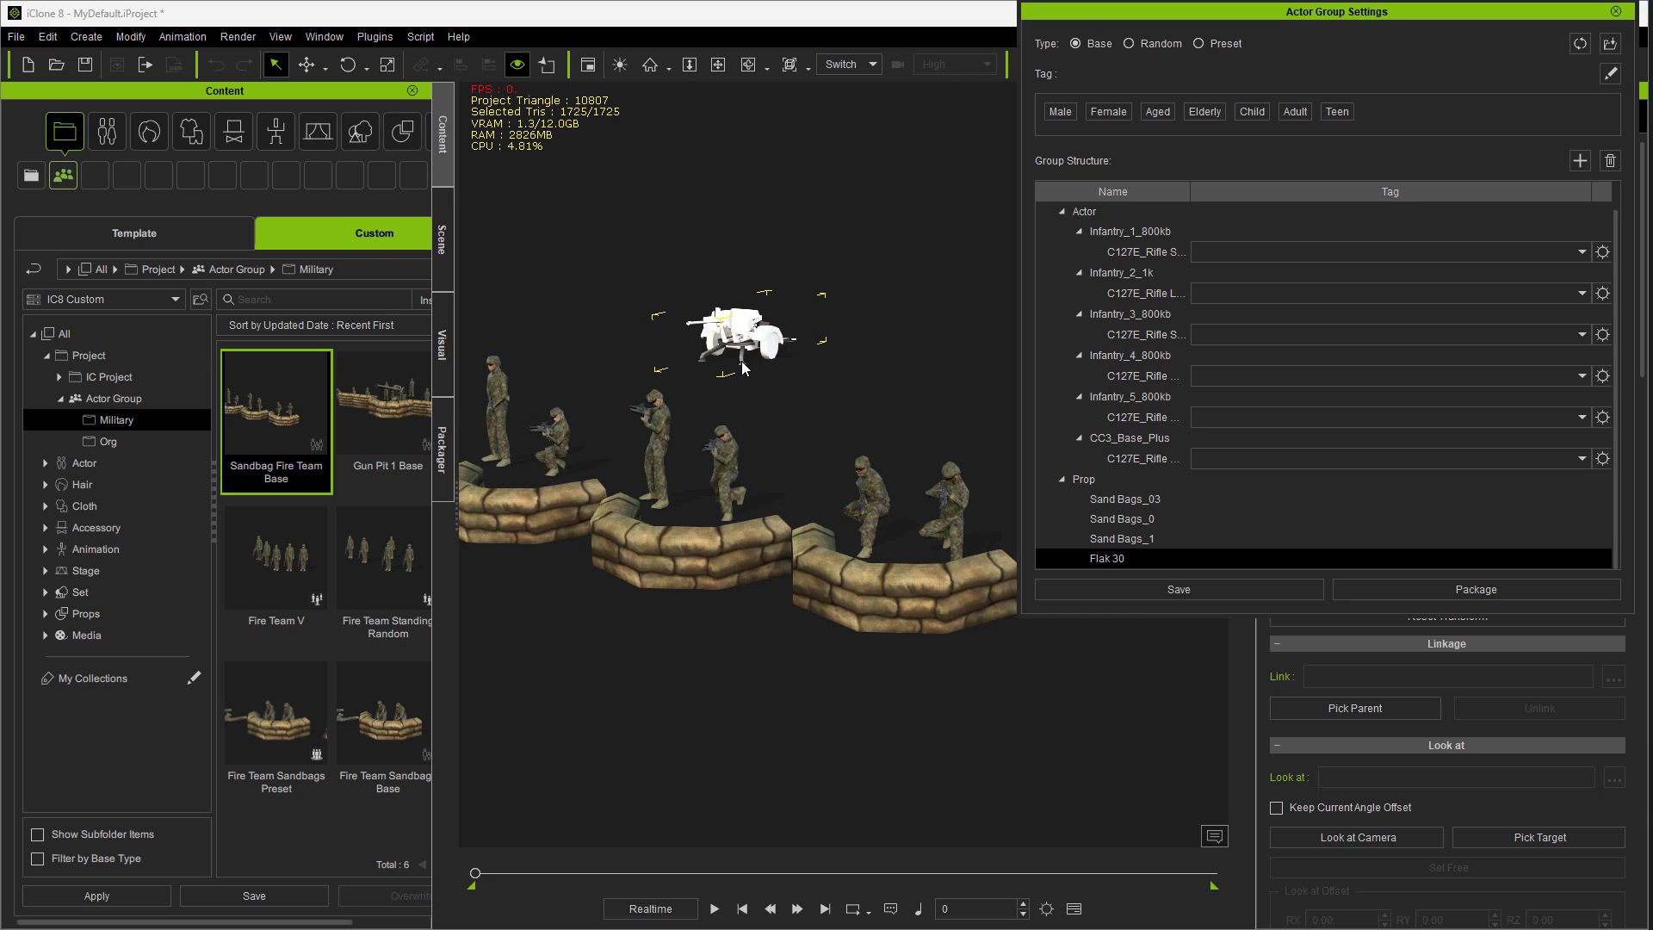
pyautogui.click(723, 477)
pyautogui.press('w')
pyautogui.moveTo(724, 476); pyautogui.dragTo(795, 343)
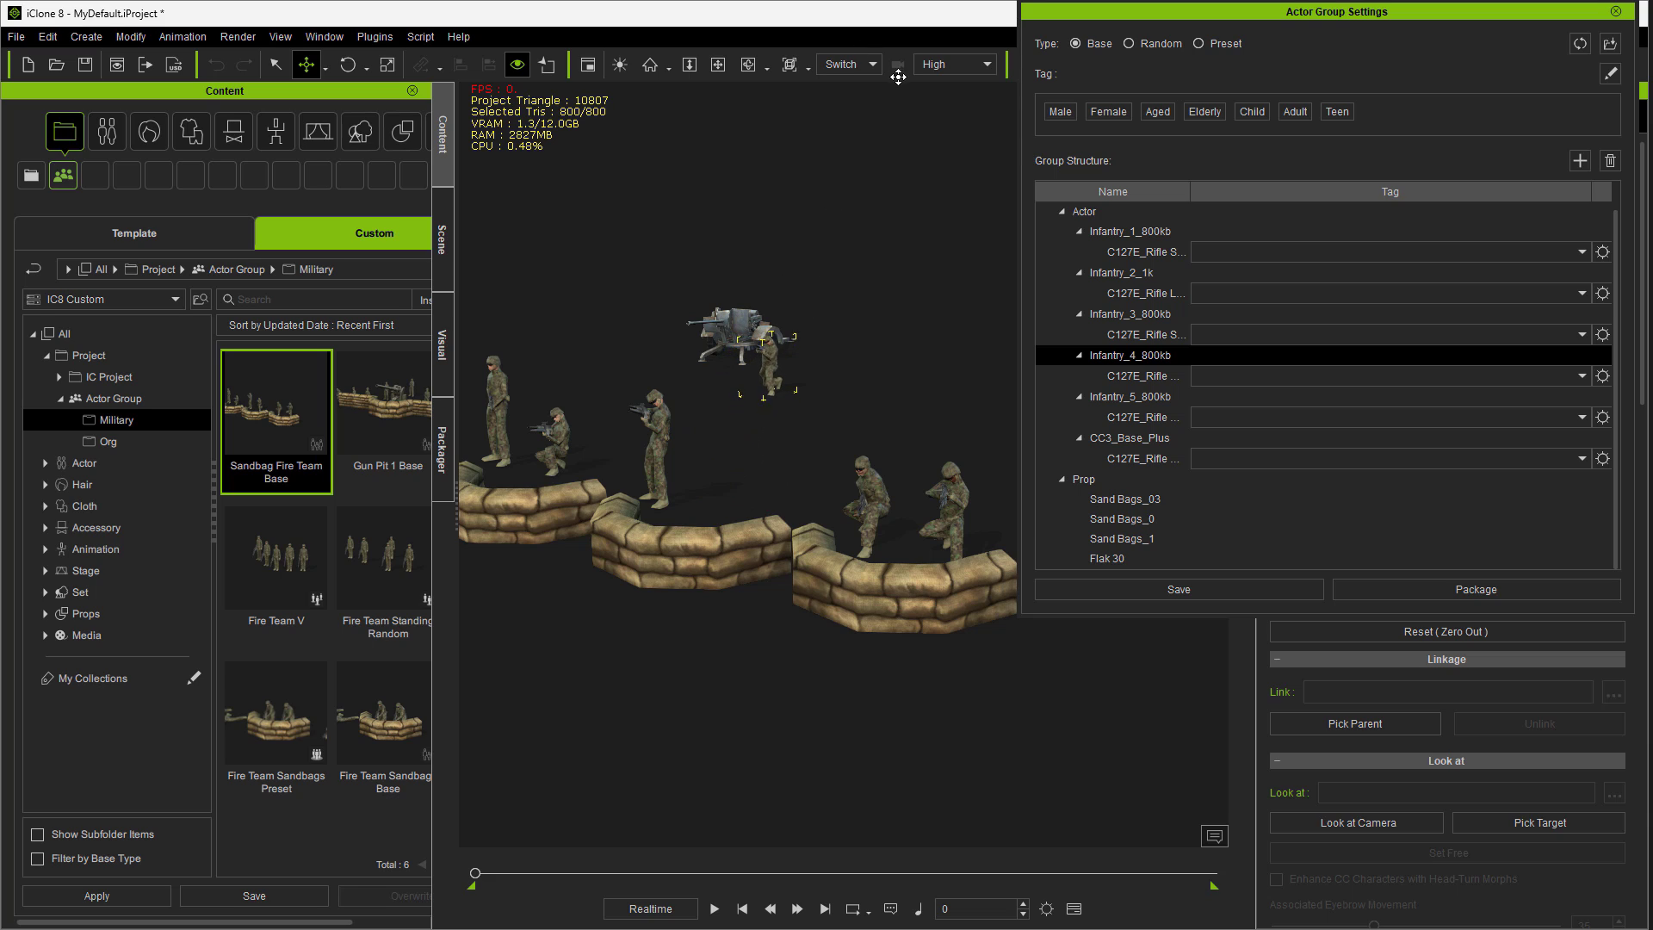
pyautogui.click(658, 444)
pyautogui.moveTo(661, 451); pyautogui.dragTo(707, 630)
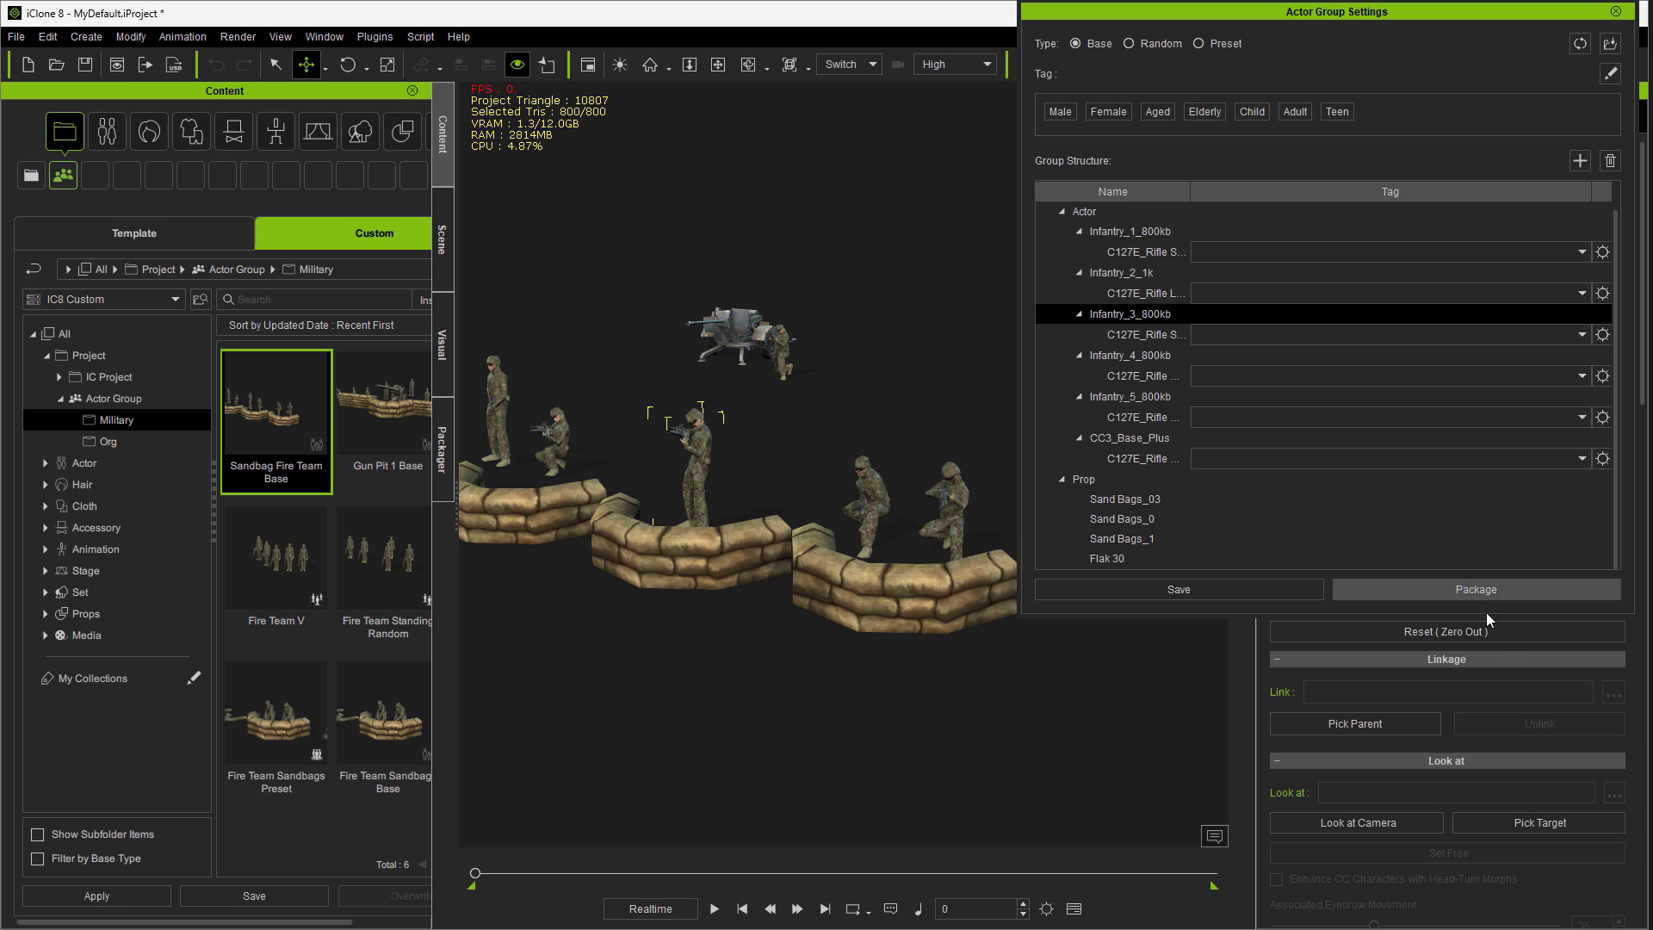
# - Save the modified actor group as Big Gun in the Military folder and close its settings
pyautogui.click(1192, 591)
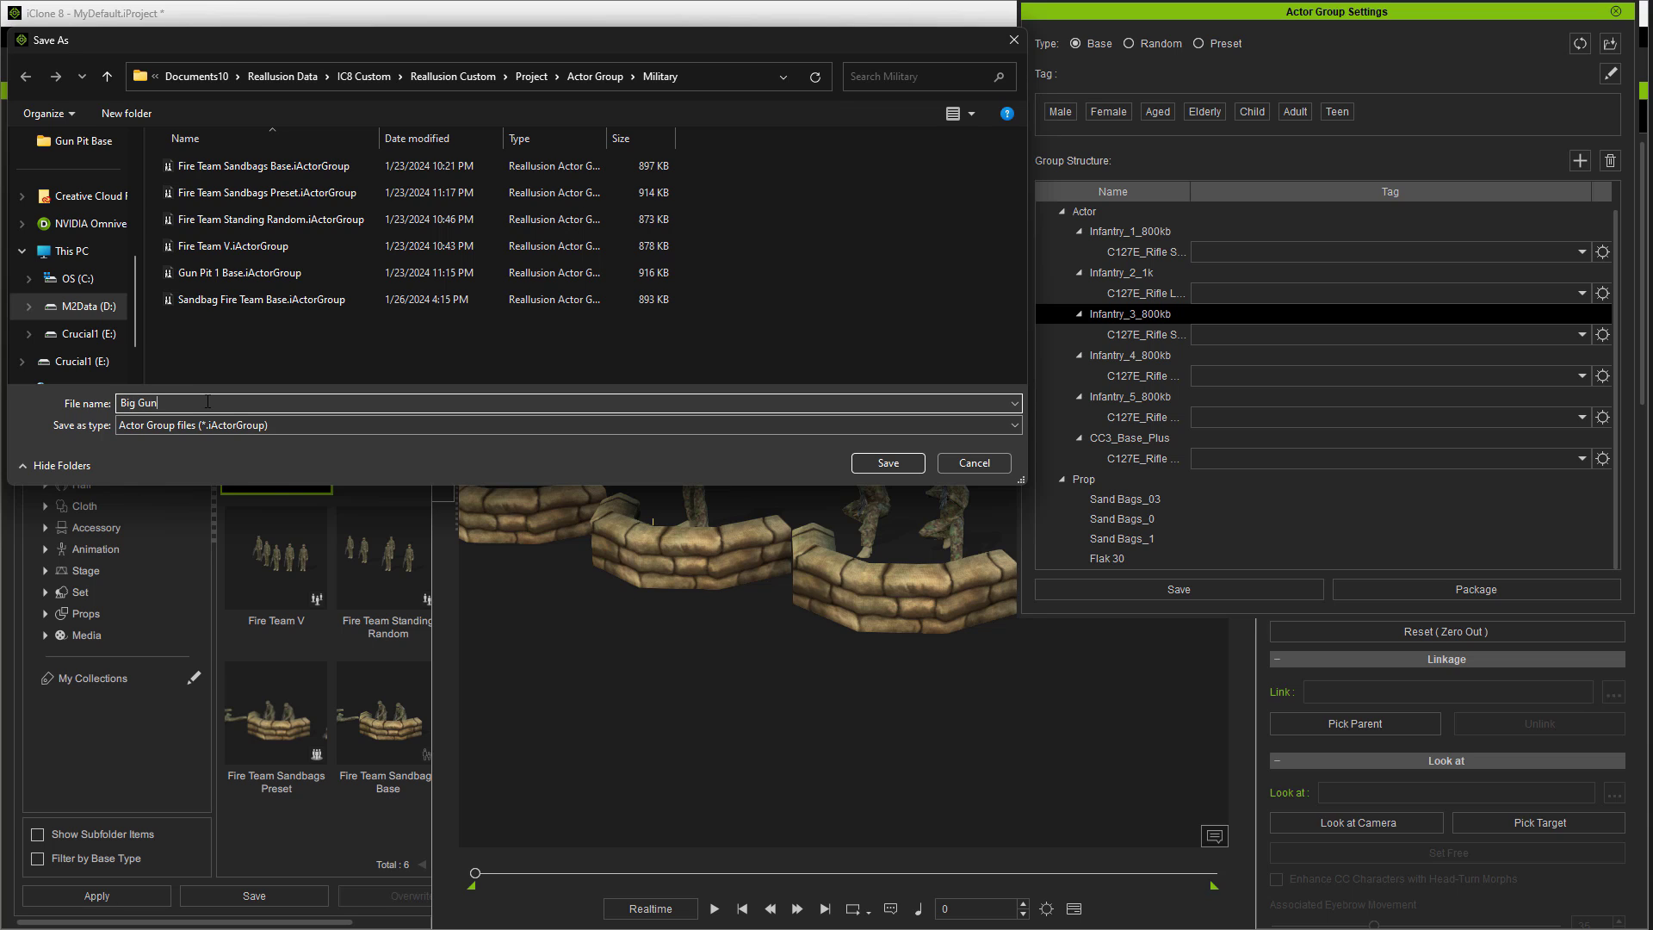
pyautogui.write('Big Gun')
pyautogui.press('Return')
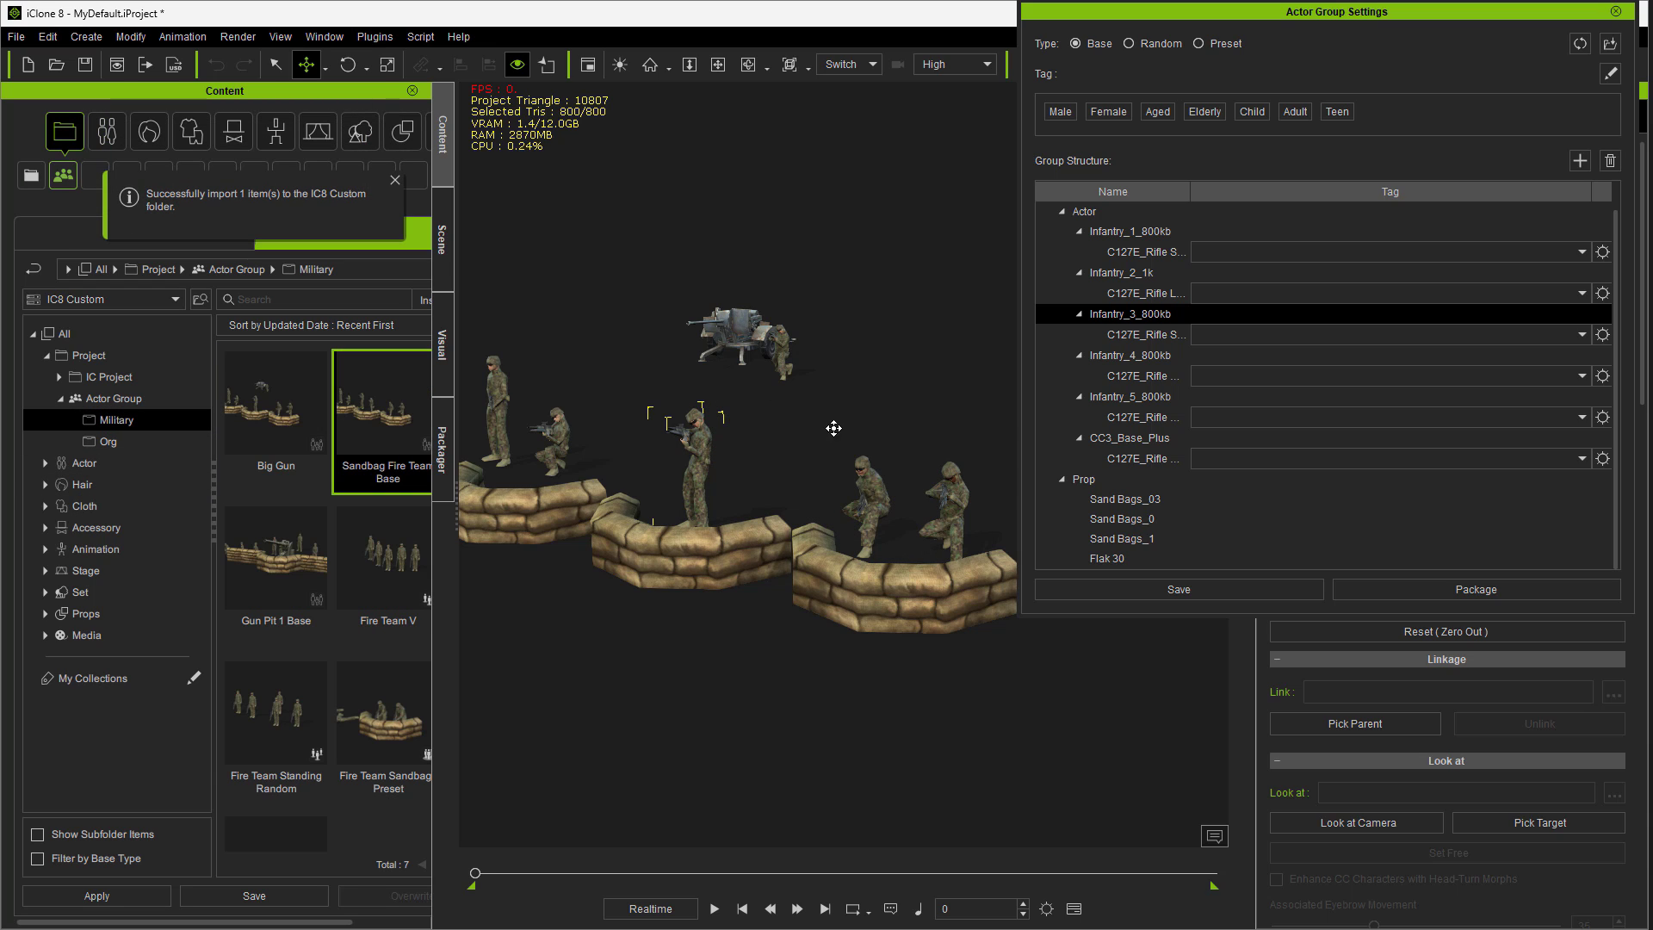
pyautogui.click(1607, 13)
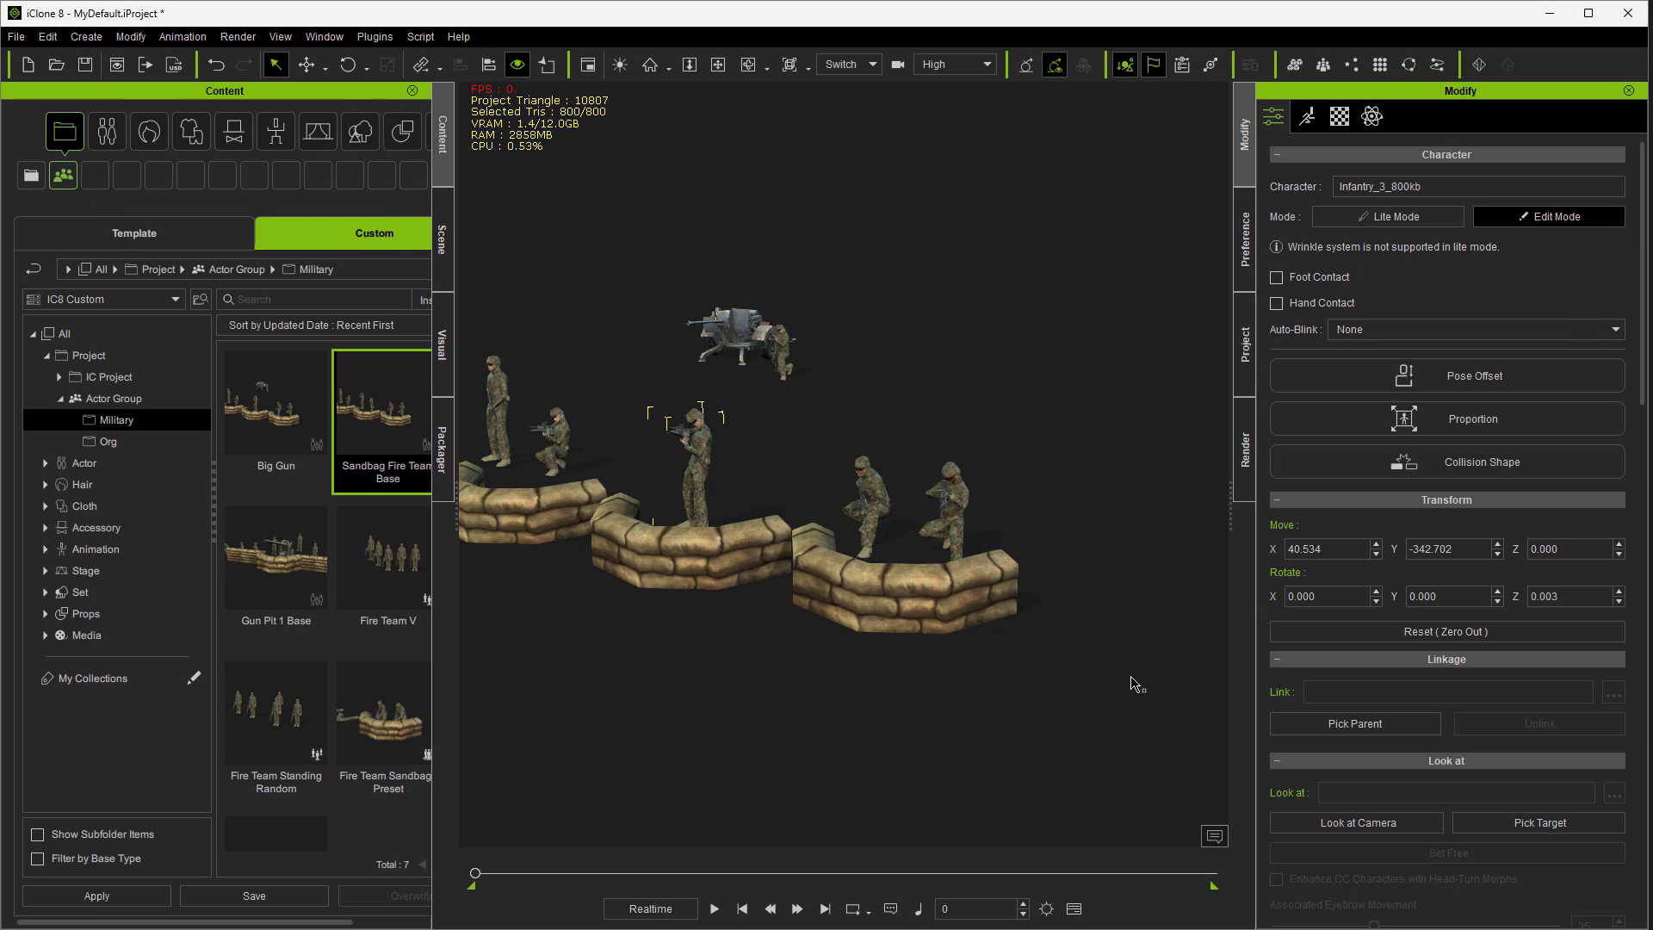
# - Clear the scene, and test the saved Big Gun group by loading it and deleting it again
pyautogui.moveTo(1145, 704); pyautogui.dragTo(460, 203)
pyautogui.press('Delete')
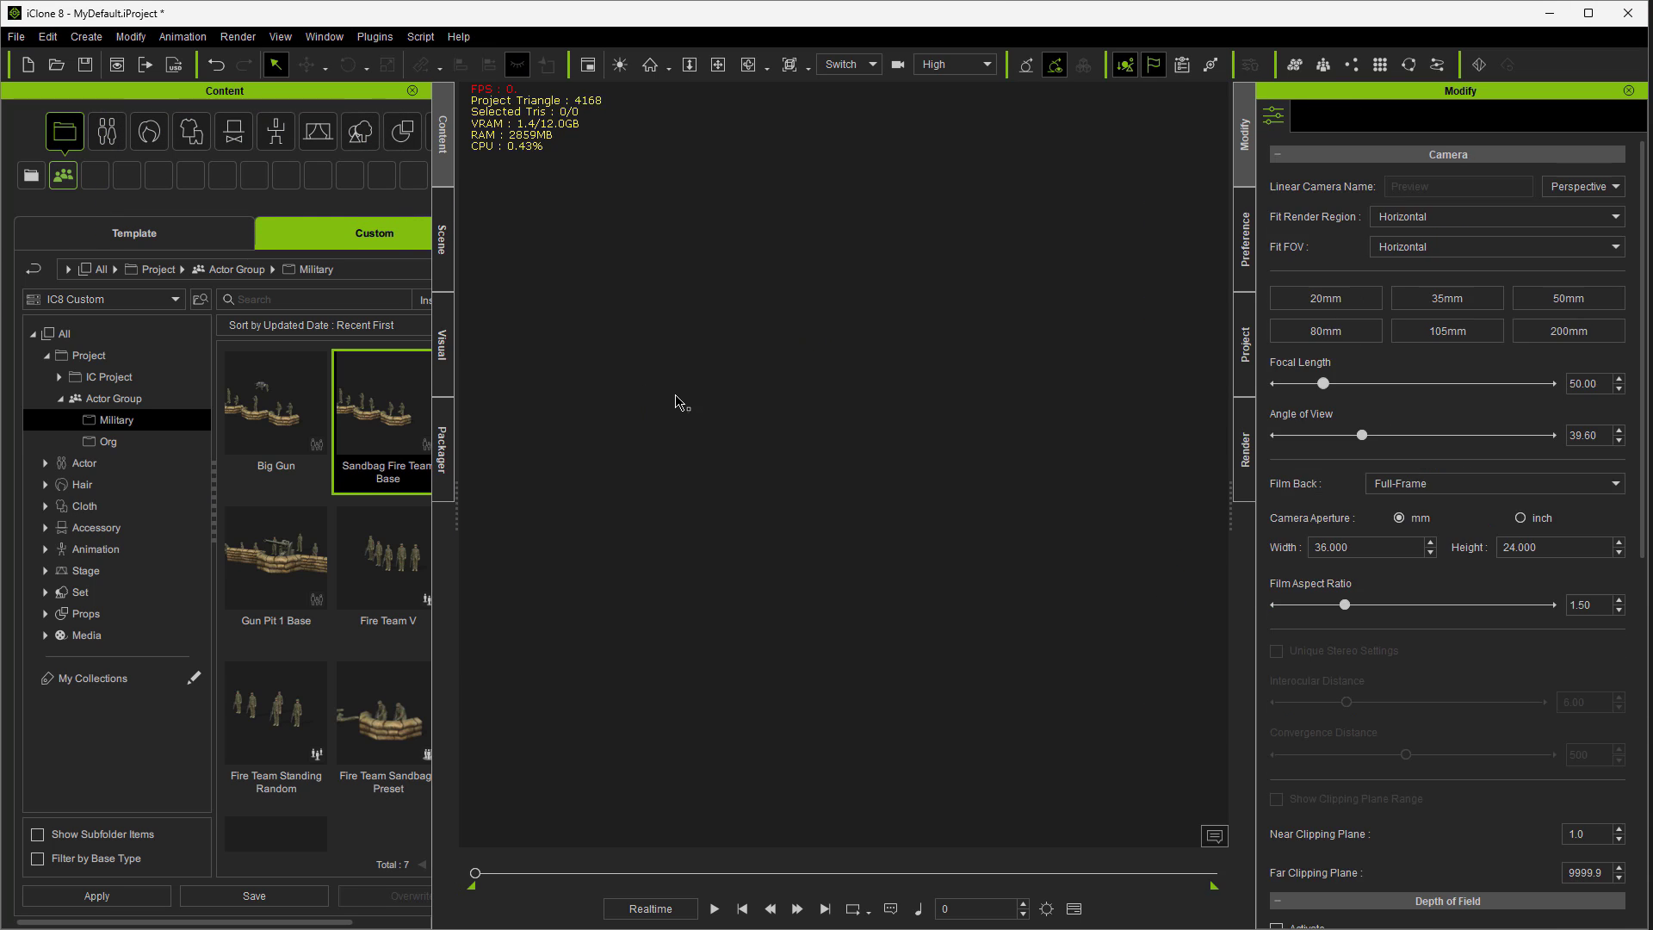
pyautogui.doubleClick(281, 437)
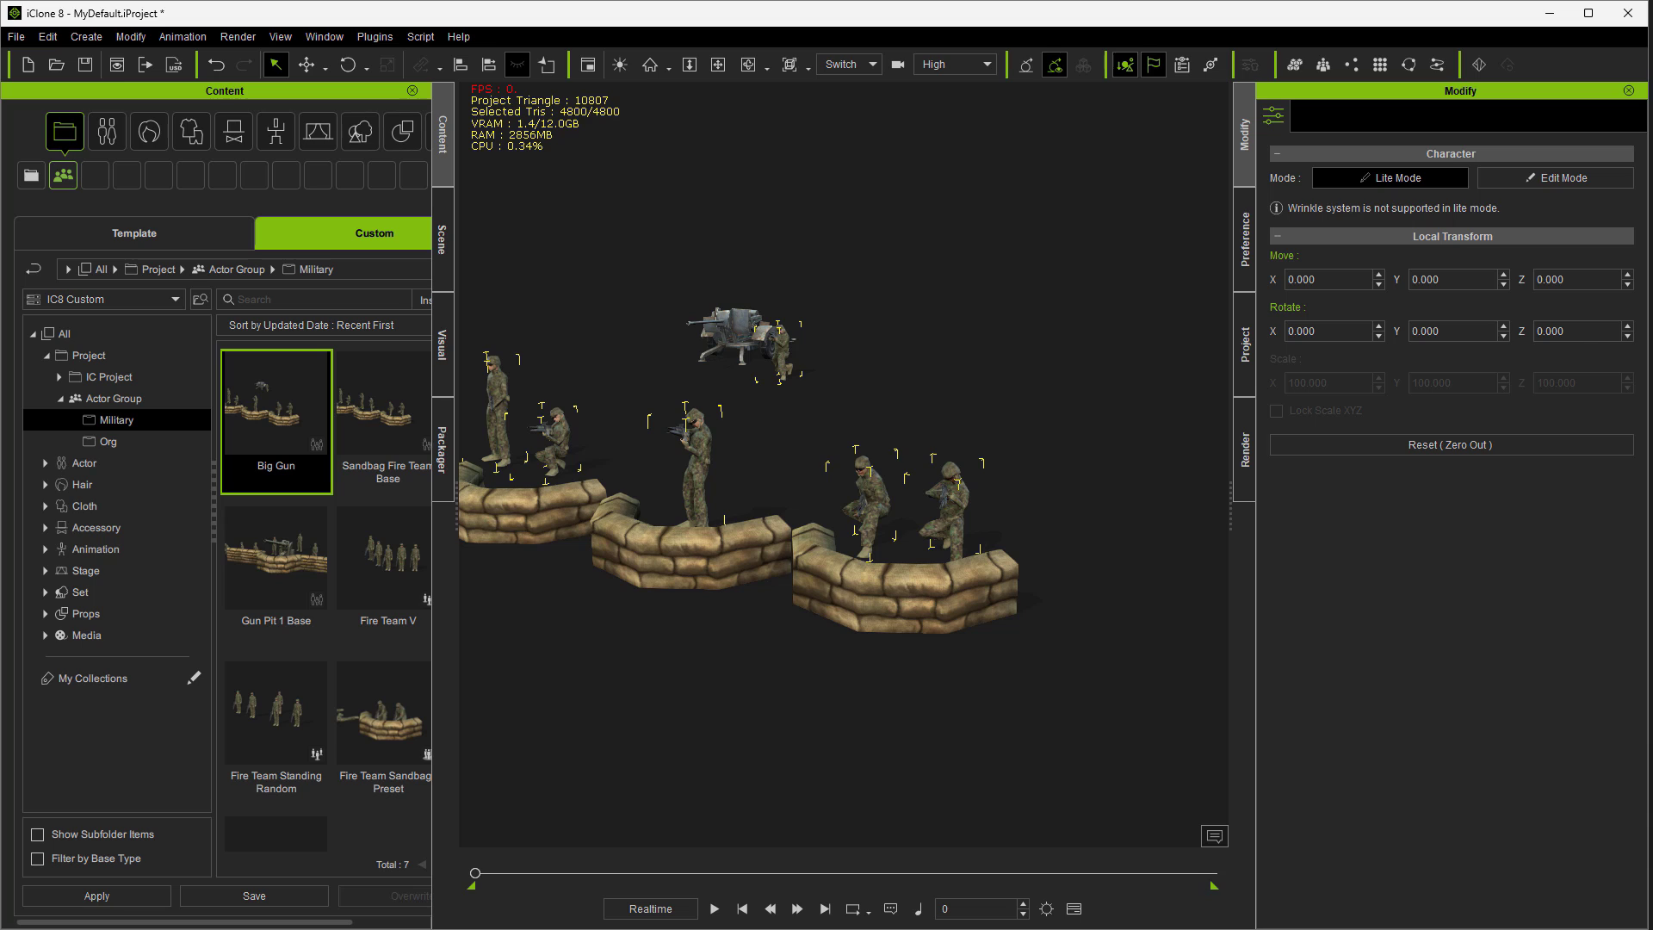
pyautogui.press('Delete')
# - Open the actor group settings and load the Big Gun actor group for editing
pyautogui.click(86, 36)
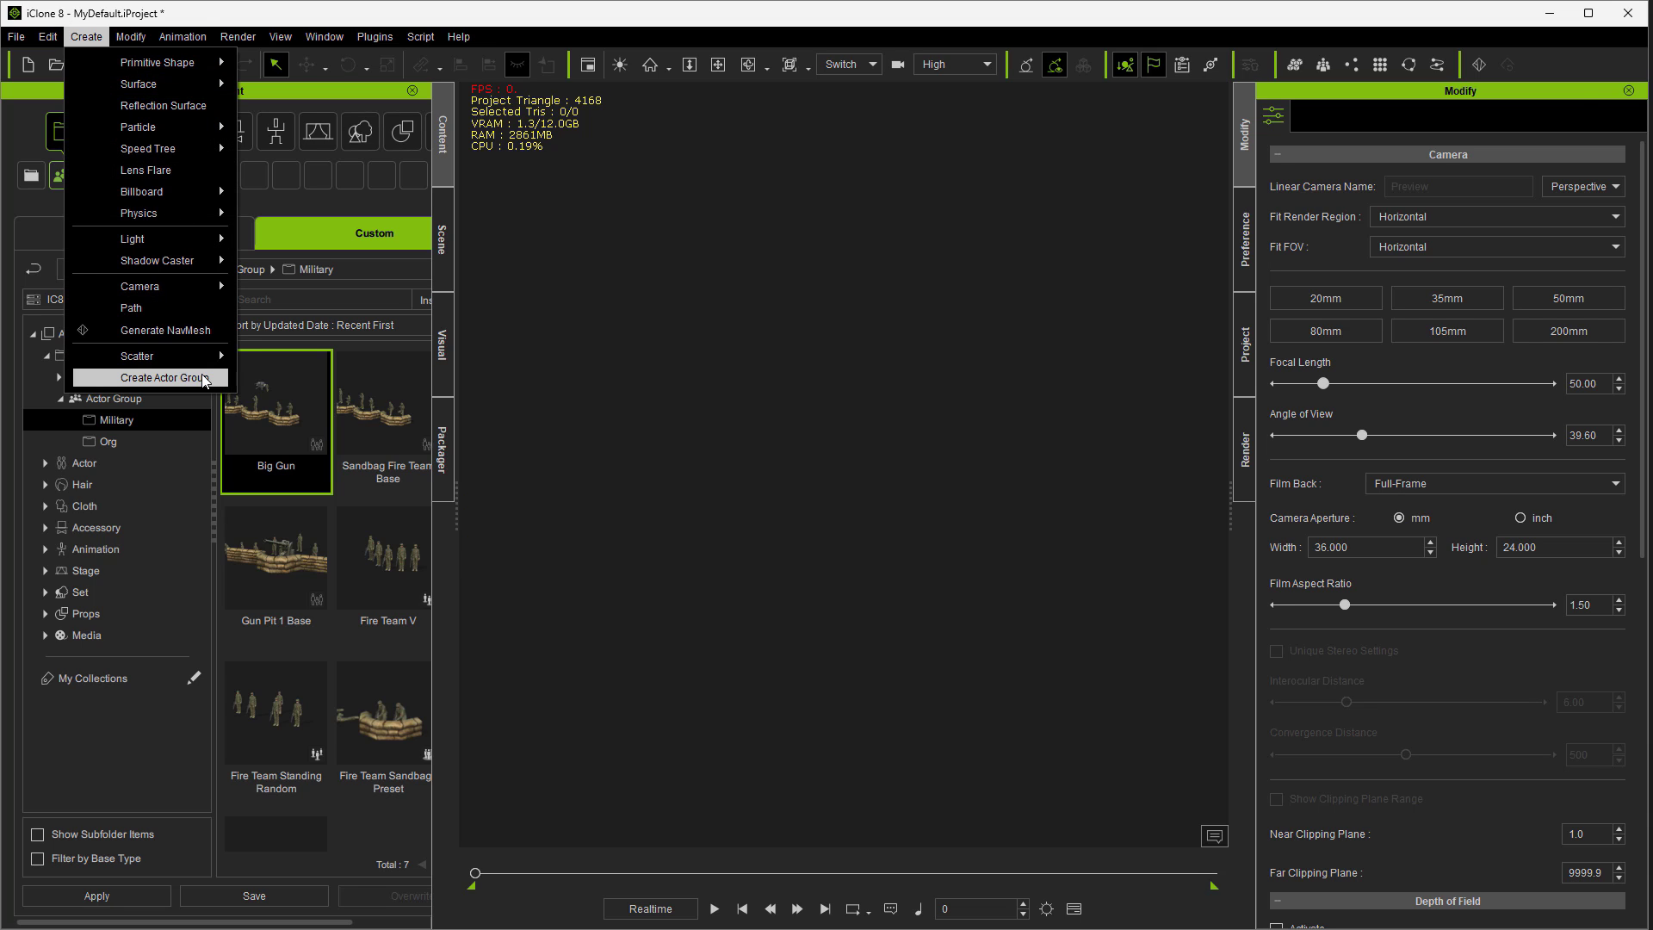
pyautogui.click(204, 378)
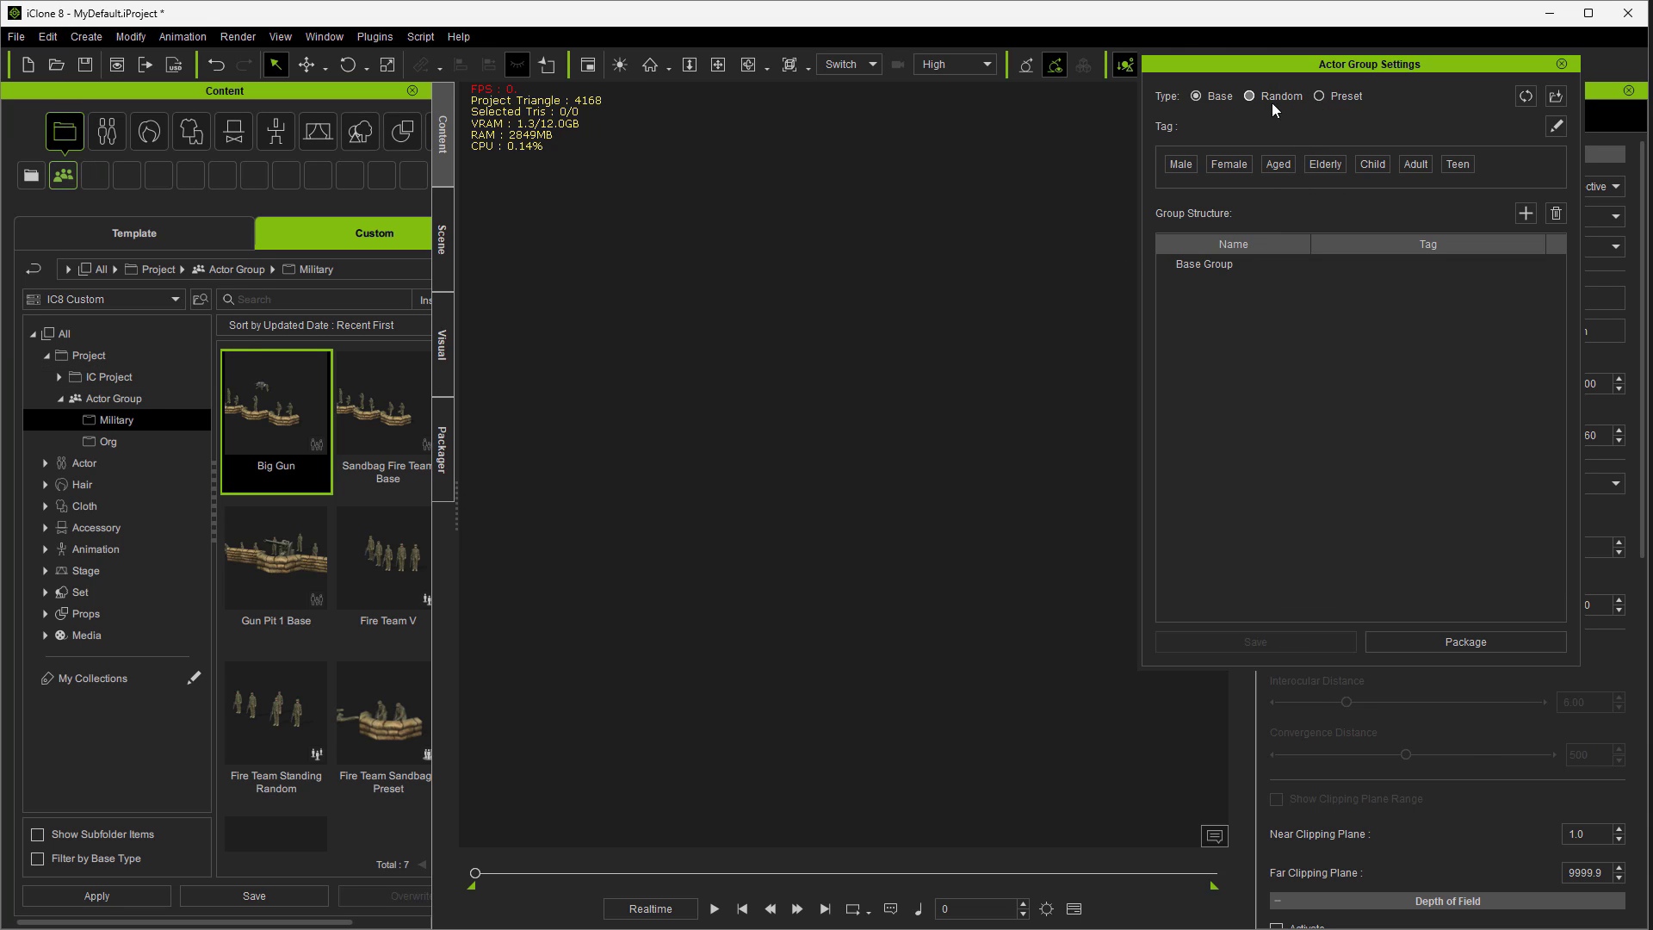
pyautogui.click(1558, 96)
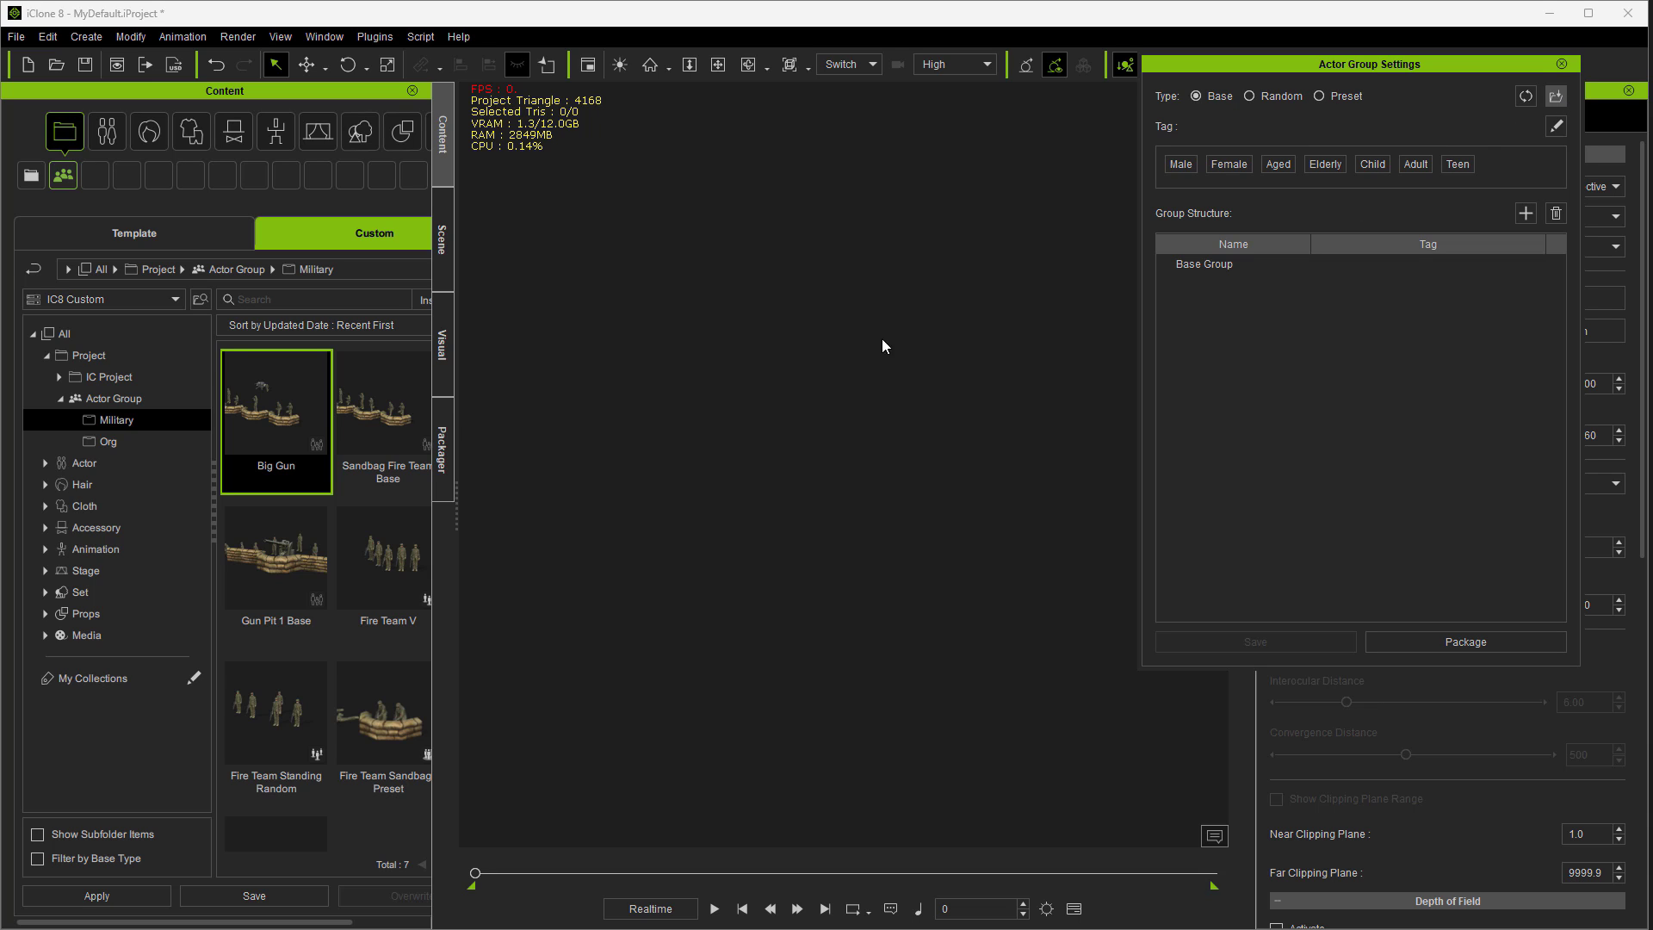
pyautogui.doubleClick(241, 167)
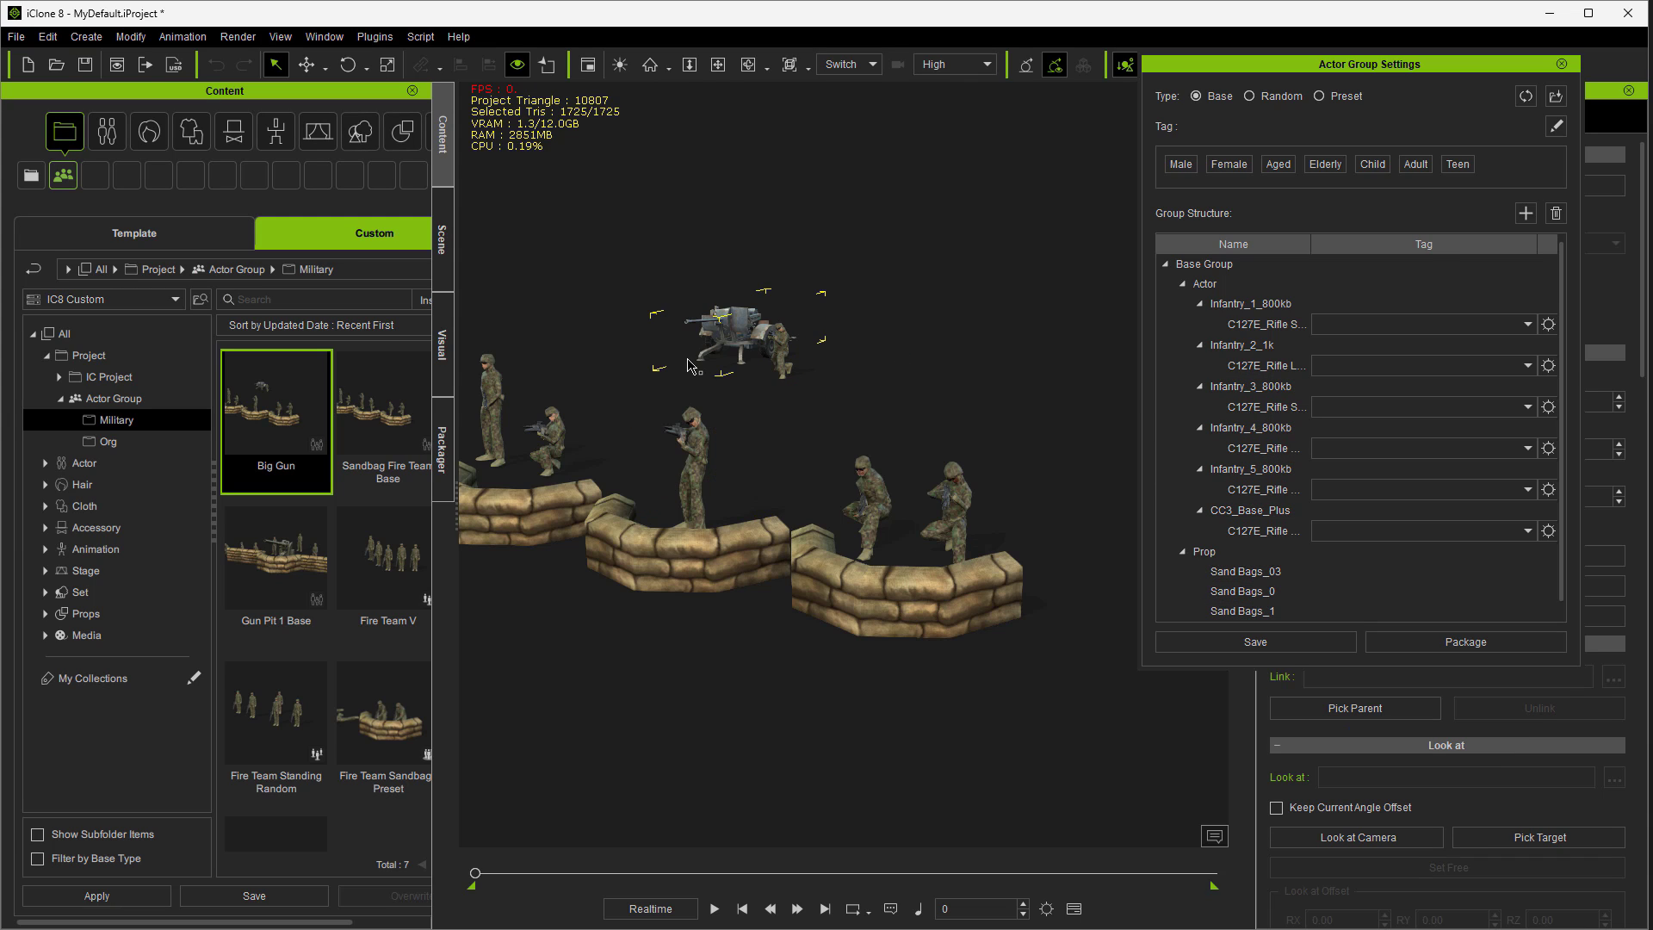
# - Move Infantry_3_800kb back from the middle sandbag wall and bring the Flak 30 forward directly behind that wall
pyautogui.click(663, 404)
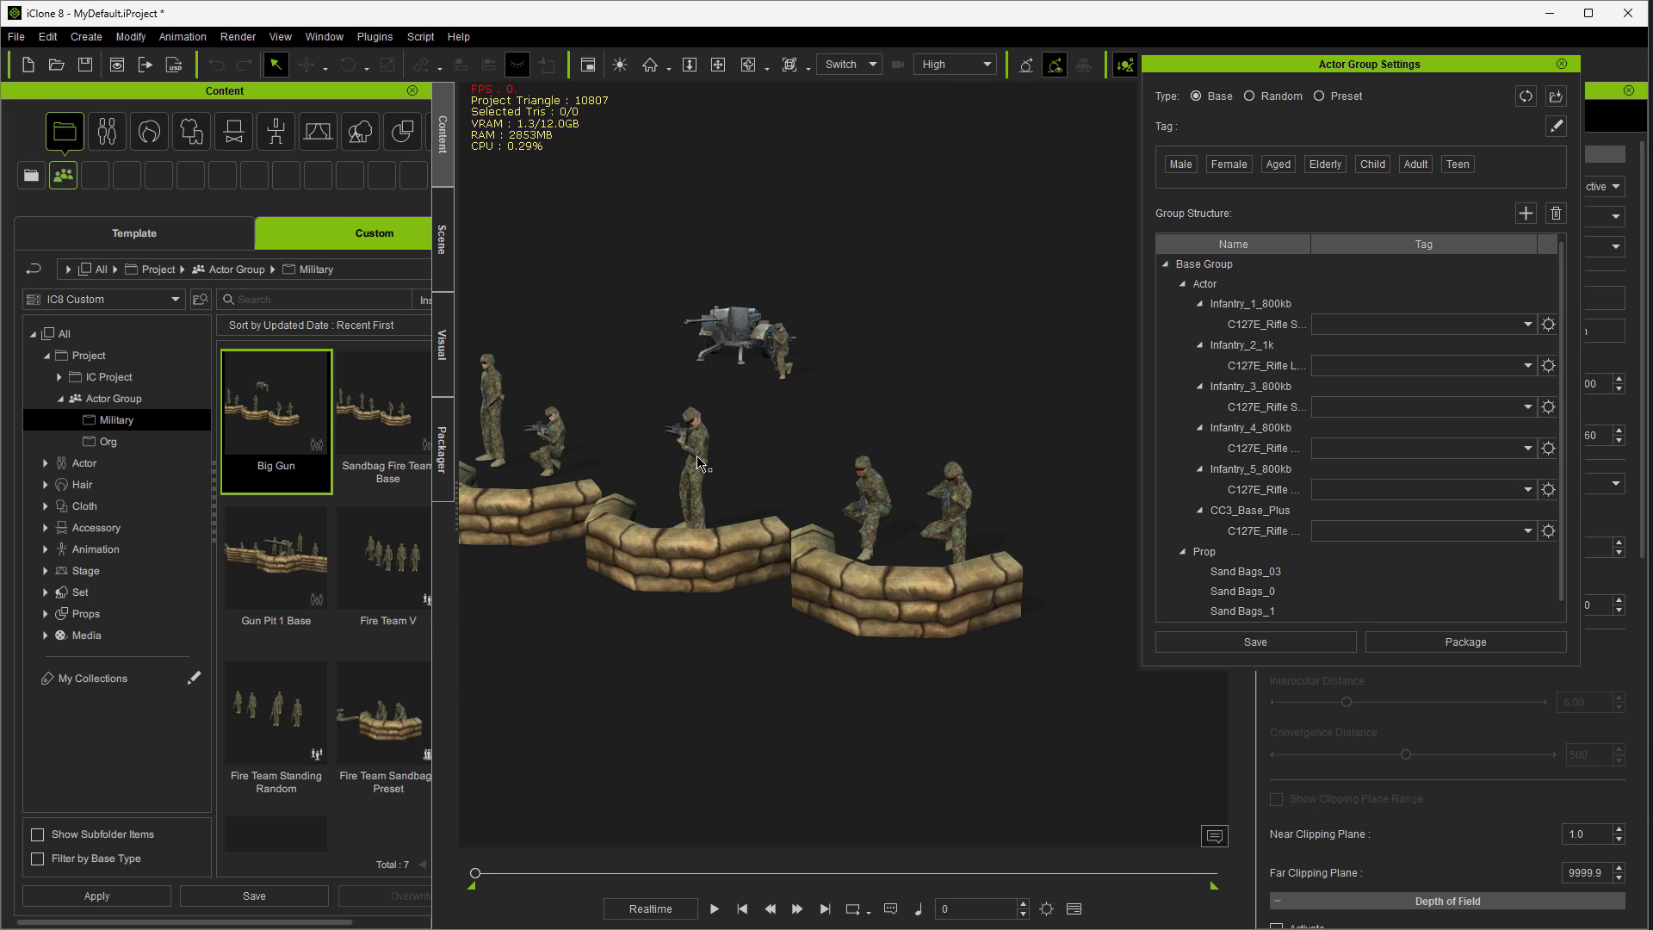
pyautogui.click(696, 466)
pyautogui.press('w')
pyautogui.moveTo(691, 474); pyautogui.dragTo(813, 292)
pyautogui.click(727, 325)
pyautogui.moveTo(728, 325); pyautogui.dragTo(767, 605)
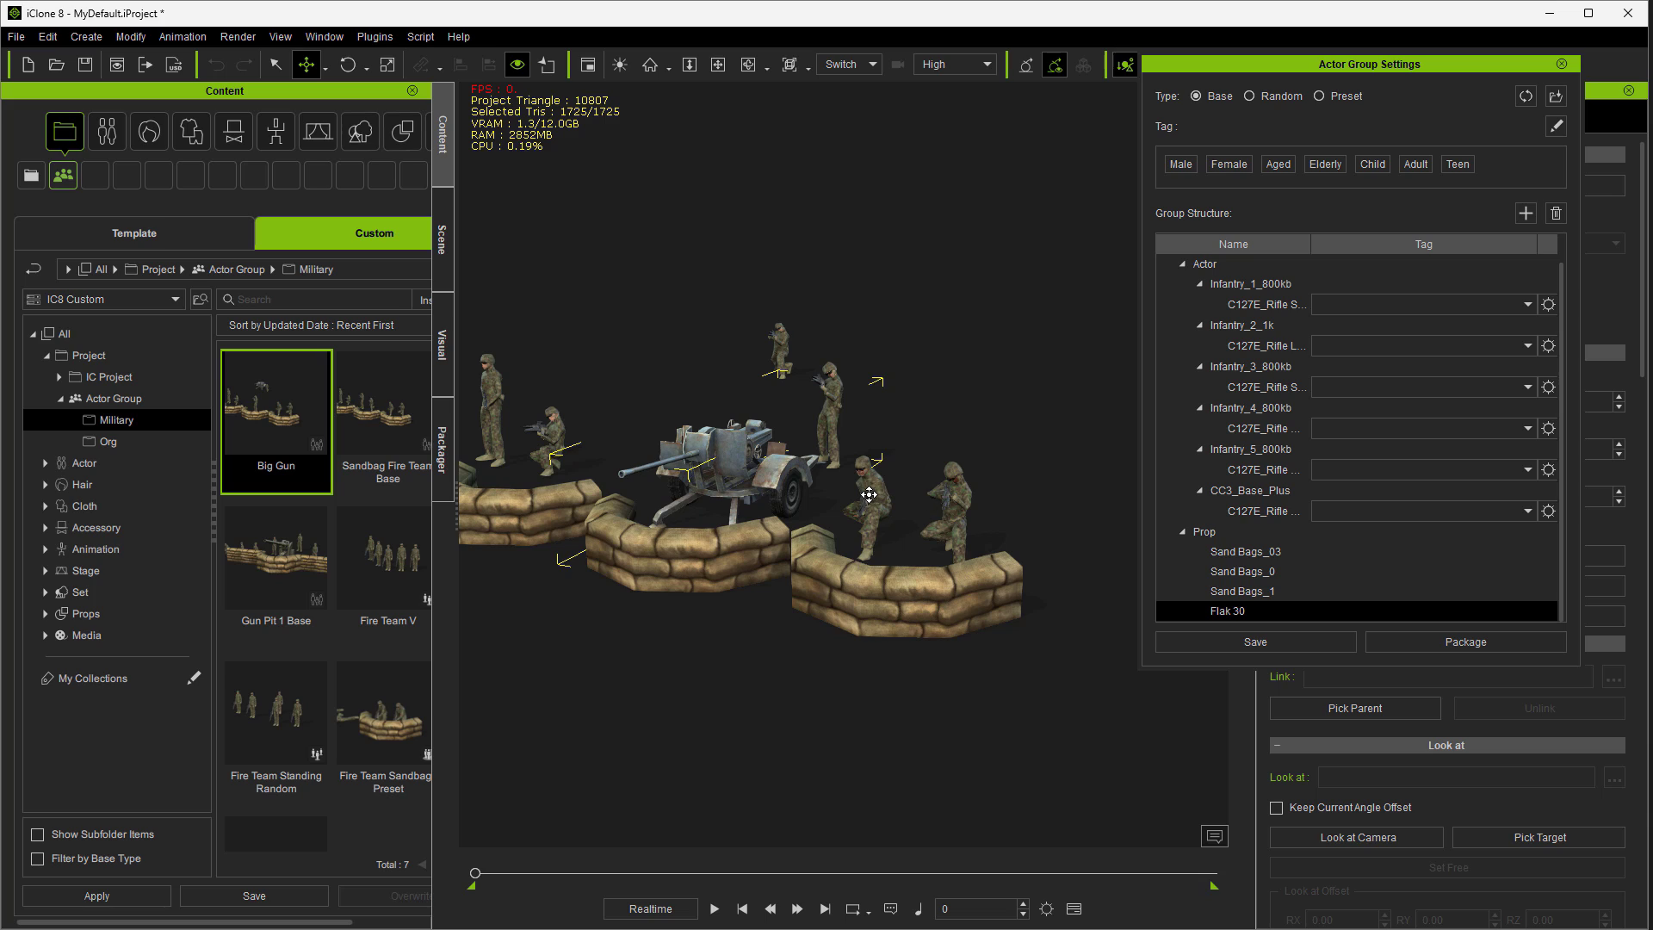
# - Move the soldiers behind the two outer sandbag walls farther back and place a second Flak 30 behind the nearest wall
pyautogui.moveTo(869, 494); pyautogui.dragTo(1042, 231)
pyautogui.moveTo(948, 511); pyautogui.dragTo(1184, 211)
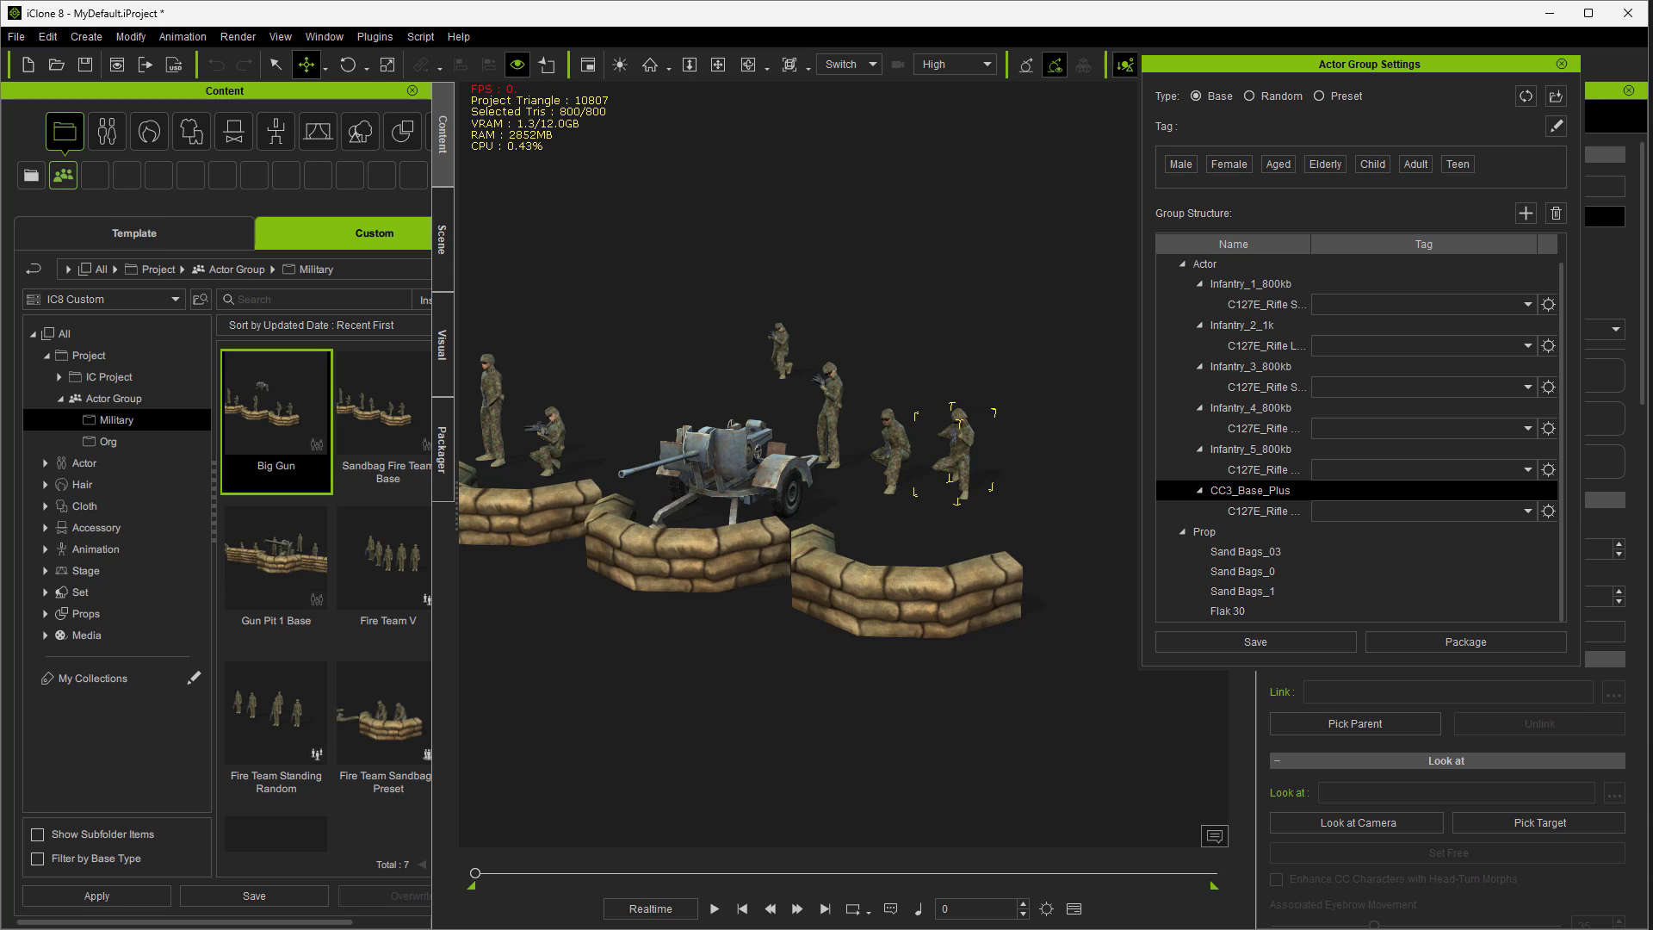
pyautogui.moveTo(1228, 611); pyautogui.dragTo(932, 504)
pyautogui.moveTo(562, 446); pyautogui.dragTo(825, 130)
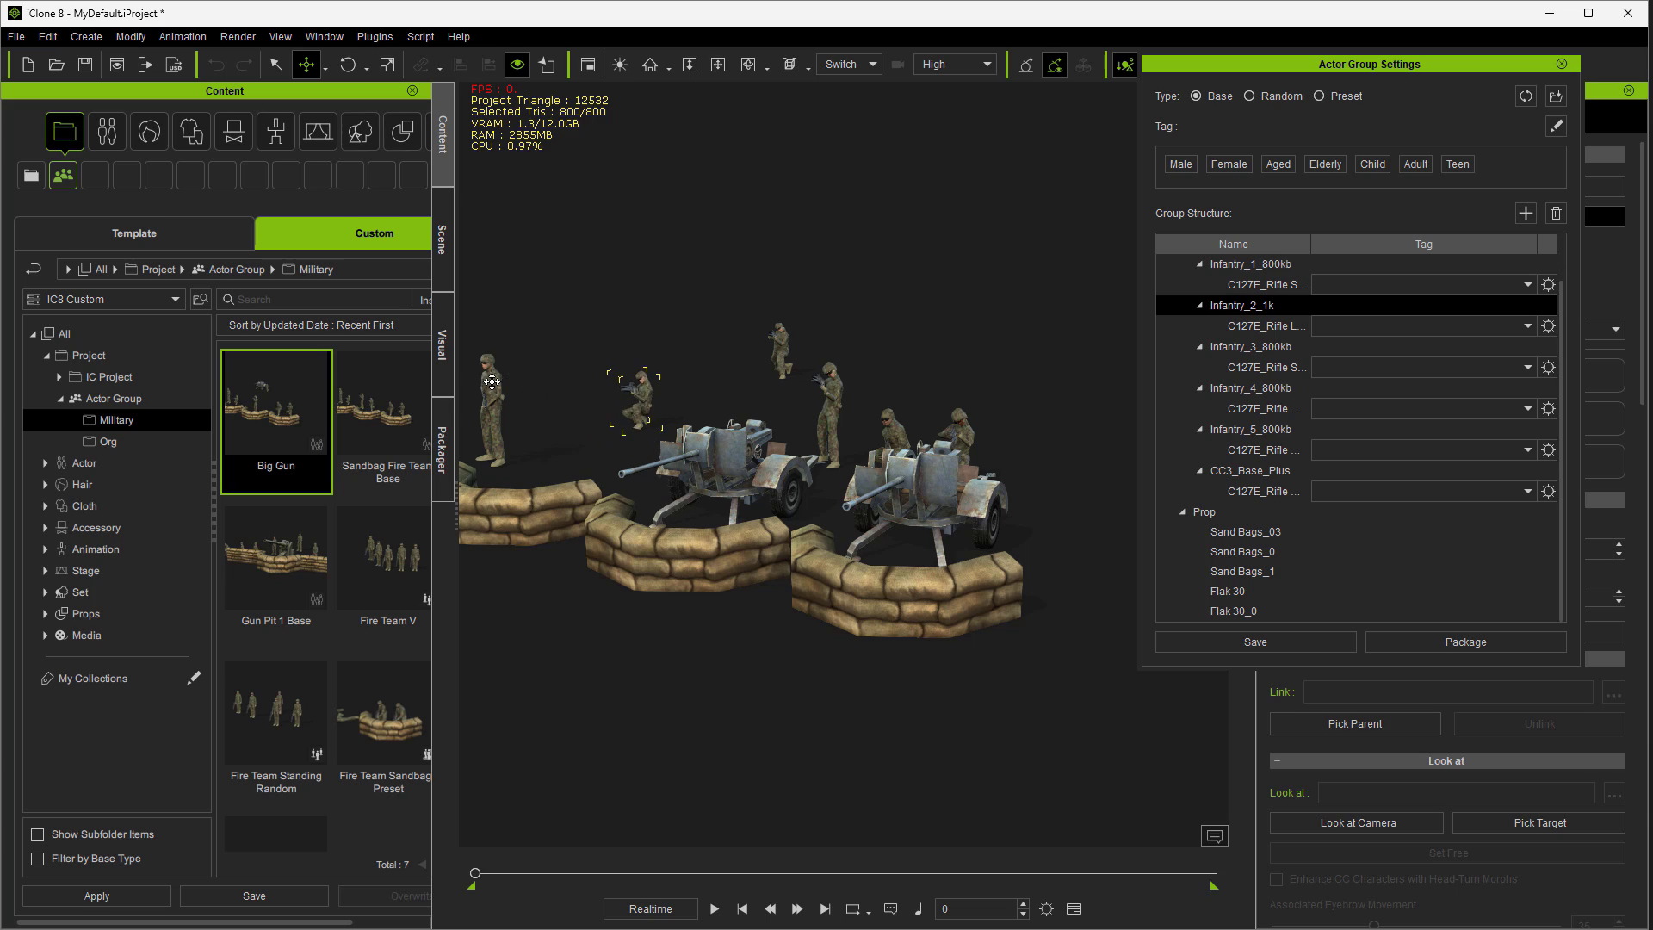
pyautogui.moveTo(489, 417); pyautogui.dragTo(738, 64)
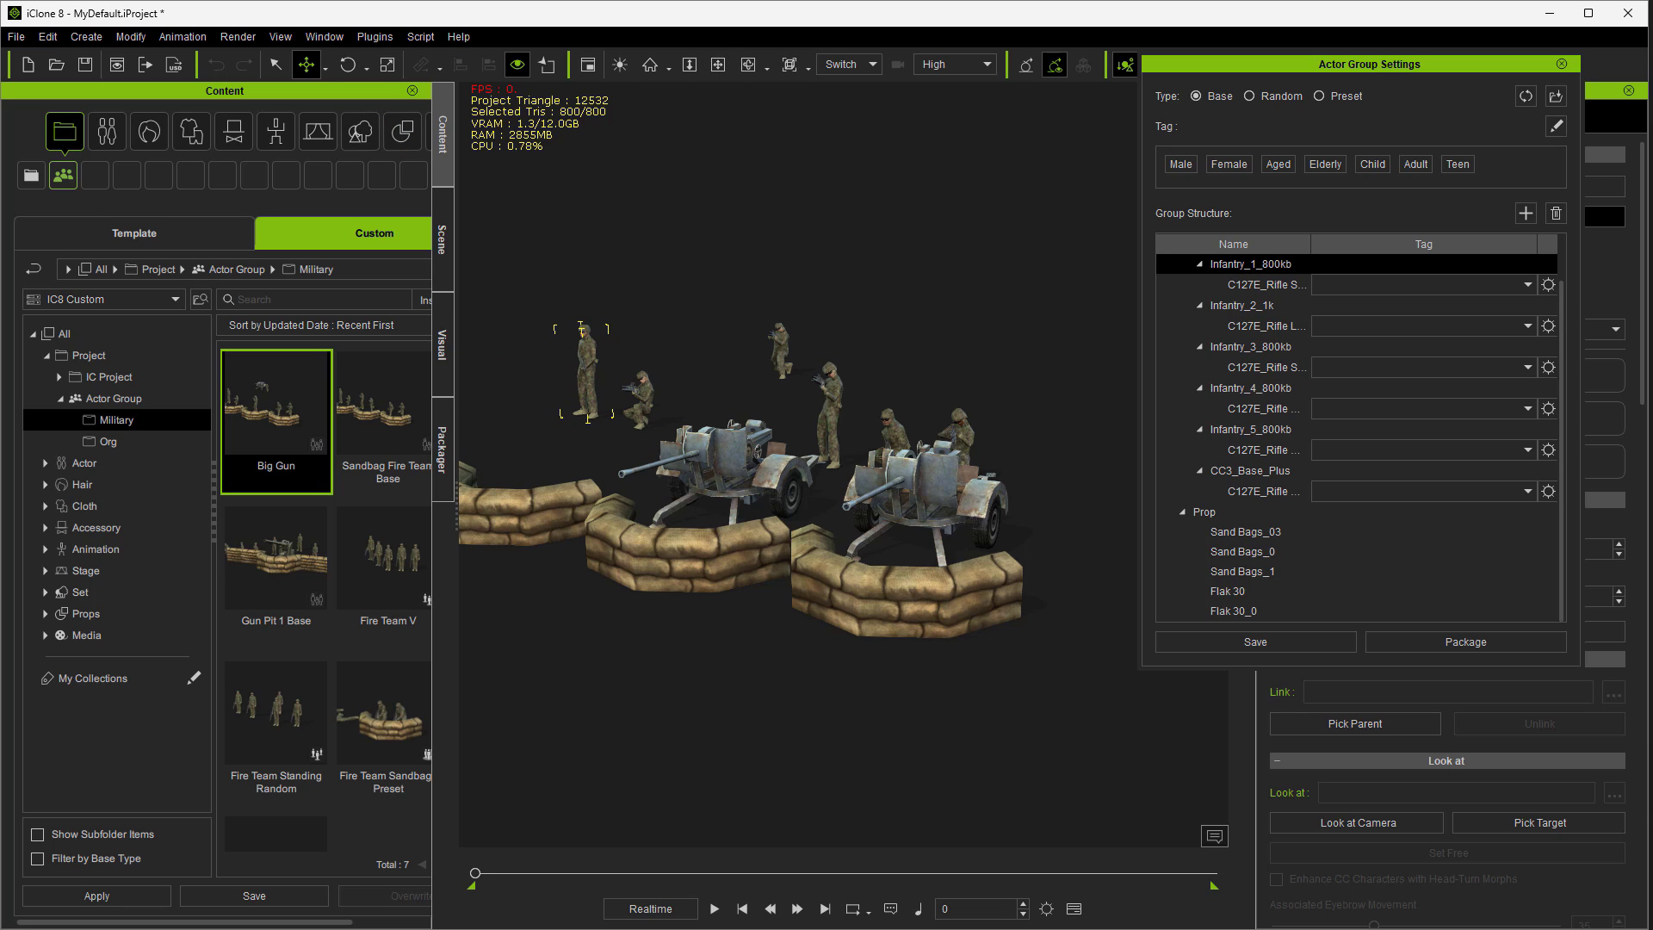
# - Place a third Flak 30 behind the remaining sandbag wall and move the CC3_Base_Plus soldier clear of the nearest gun
pyautogui.moveTo(0, 603); pyautogui.dragTo(584, 478)
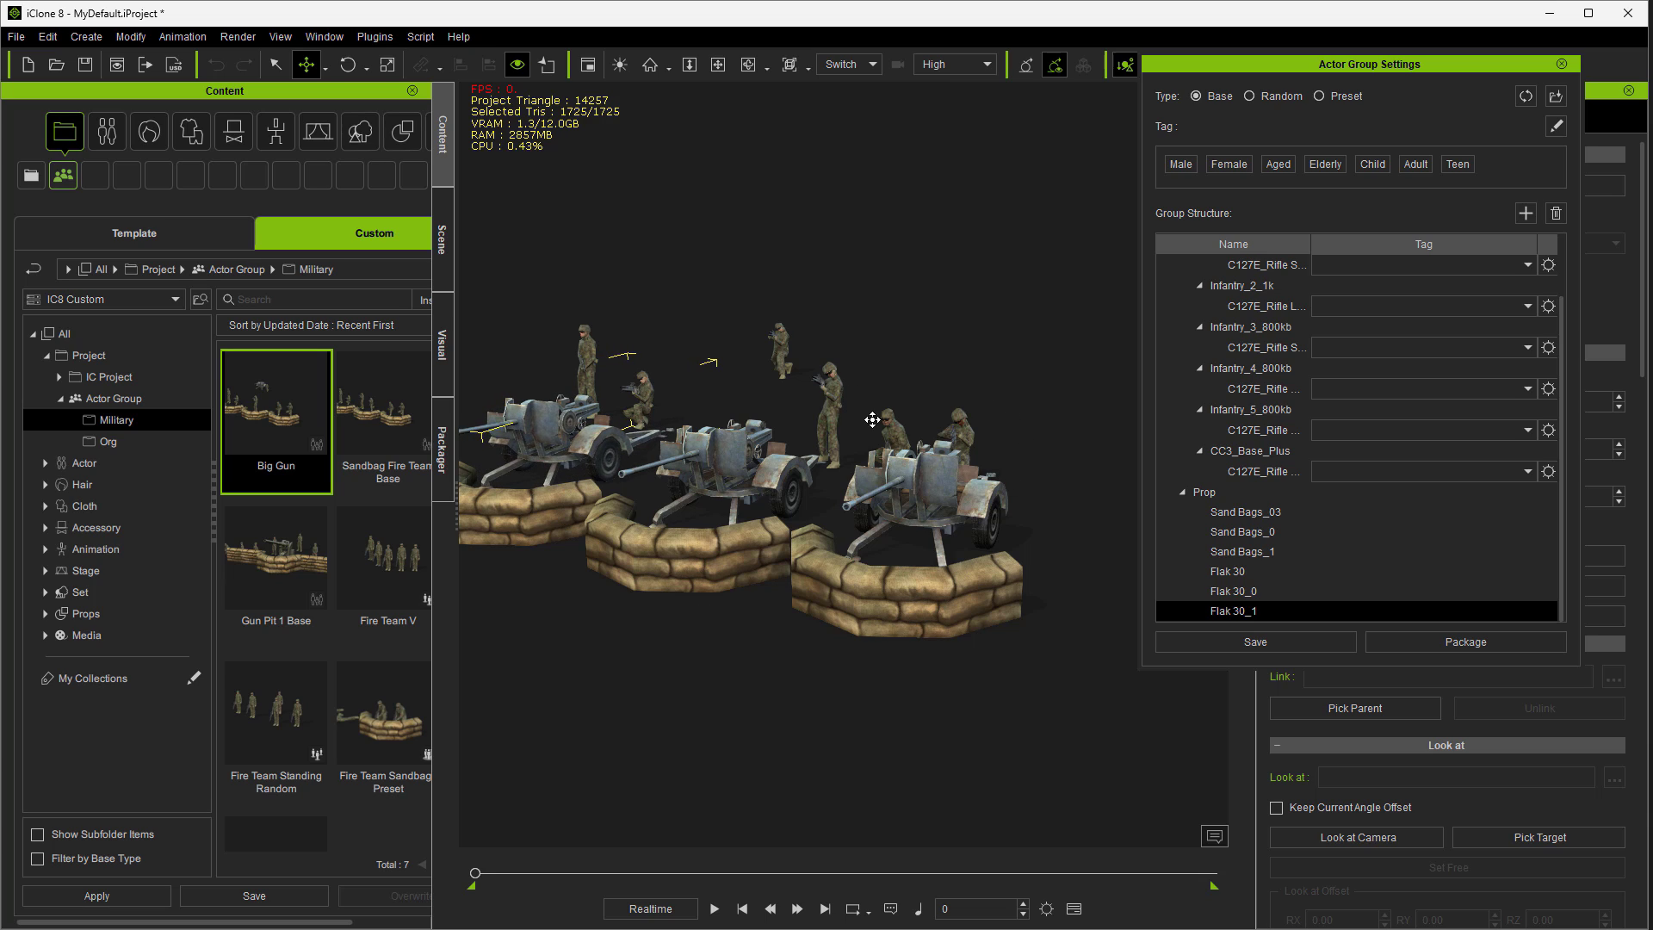
pyautogui.click(895, 434)
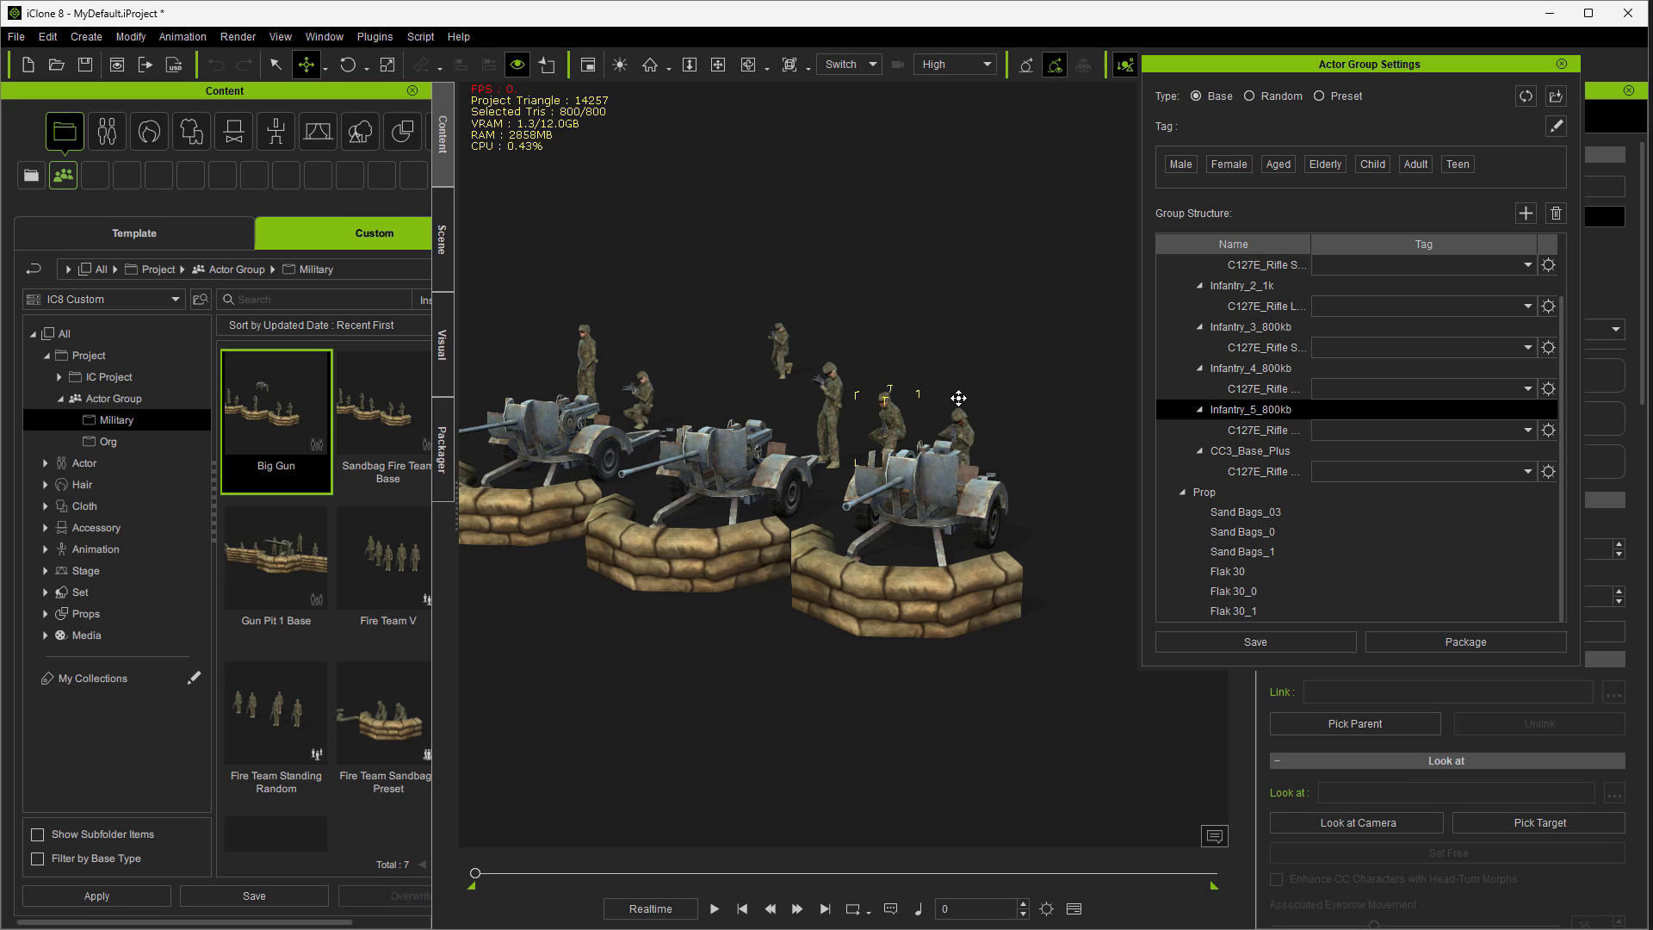
pyautogui.click(976, 433)
pyautogui.moveTo(969, 433); pyautogui.dragTo(1063, 446)
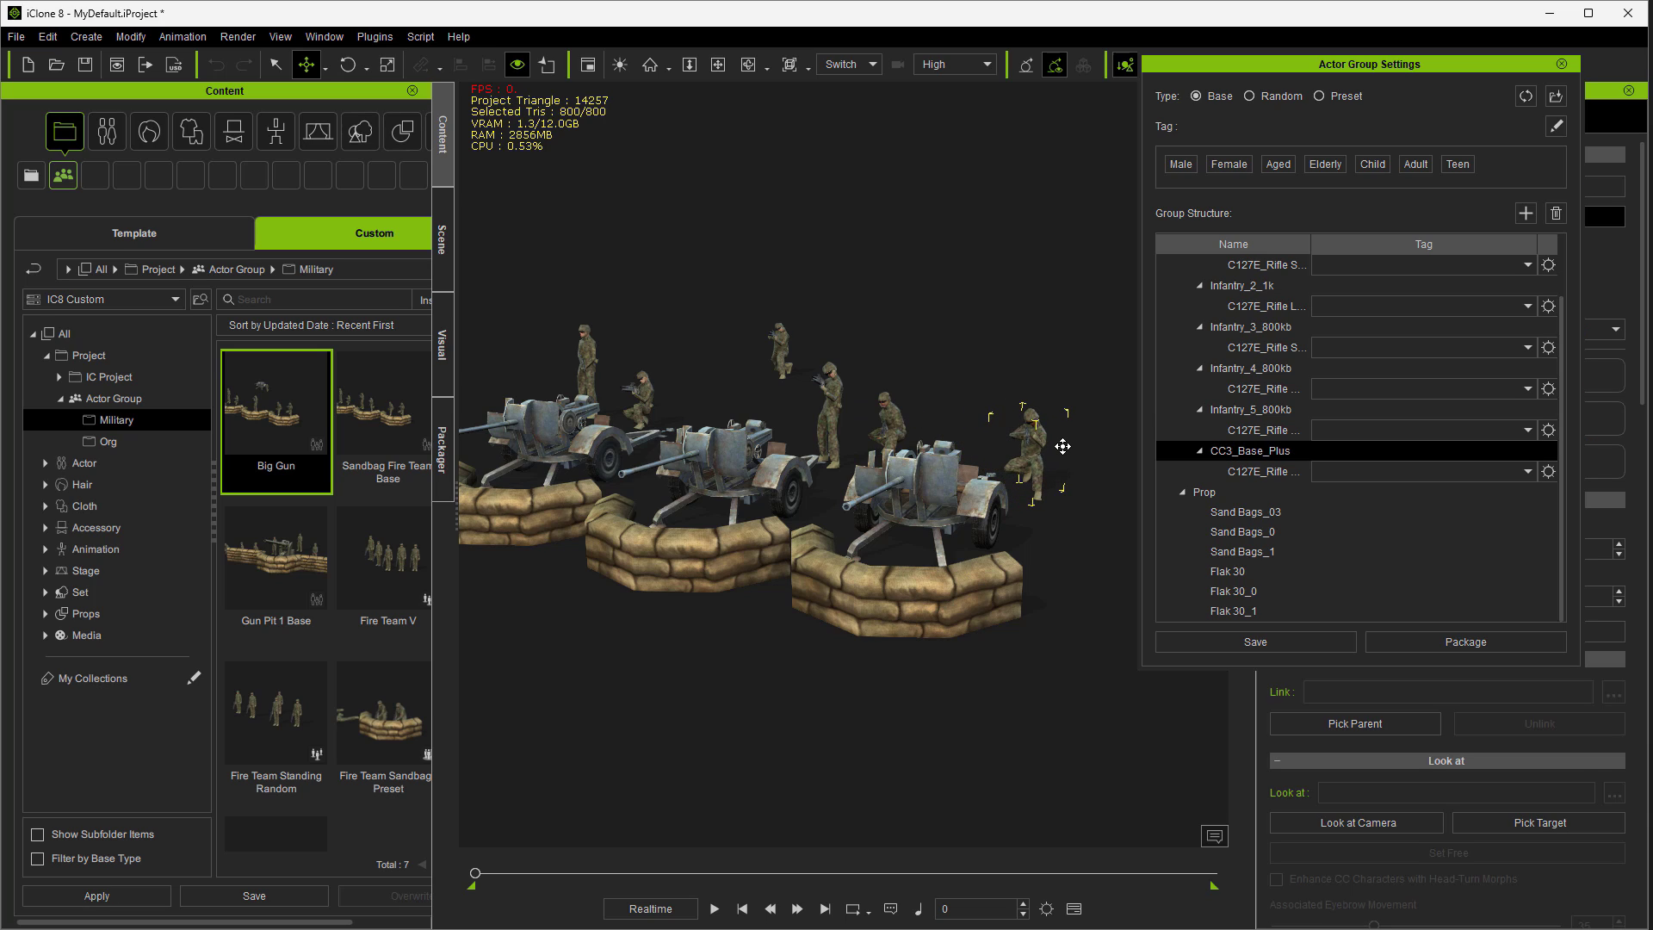
# - Play back the group's animation briefly, save the group as Big Gun 3 in the Military folder, and close its settings
pyautogui.click(714, 908)
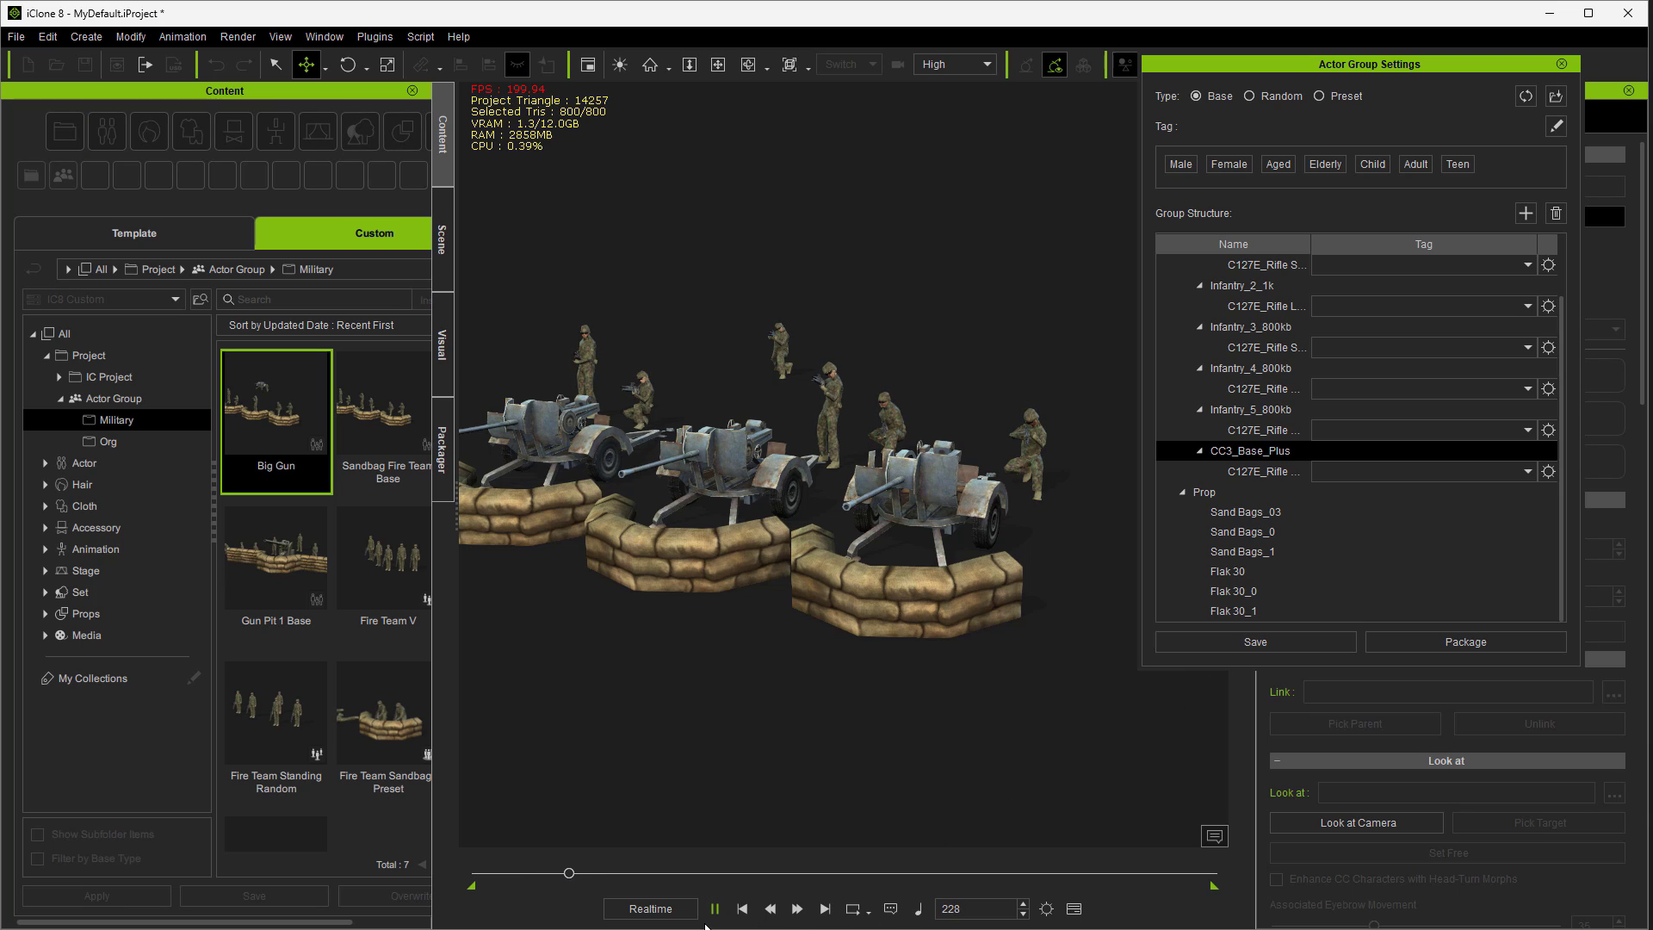
pyautogui.press('space')
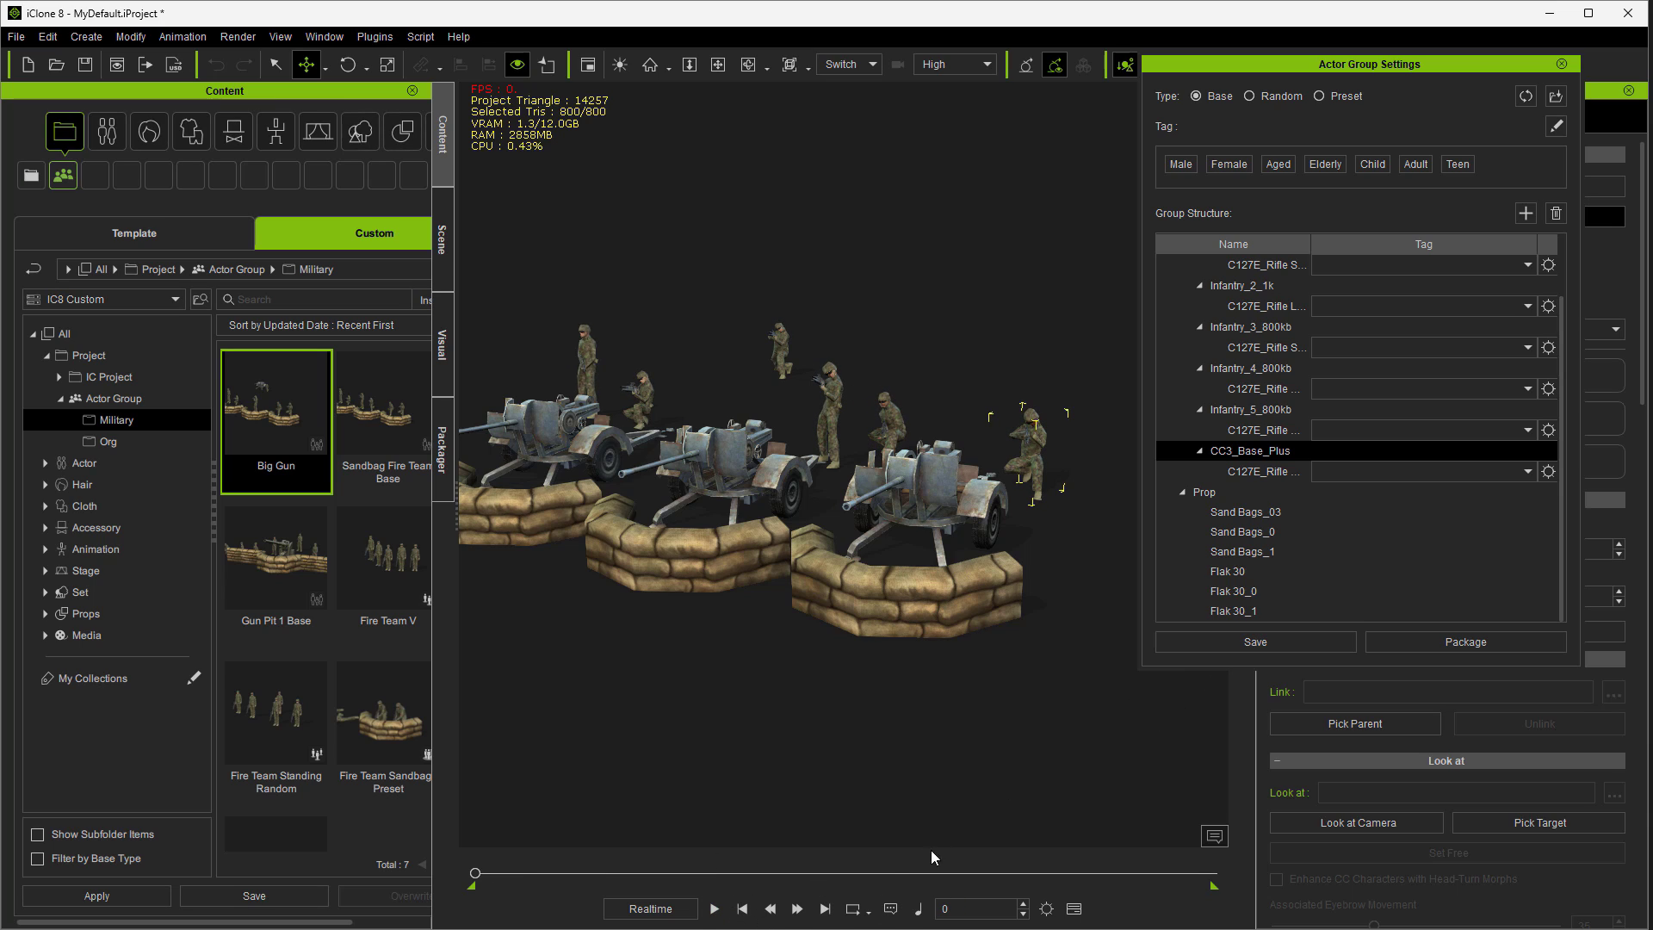
pyautogui.click(1179, 642)
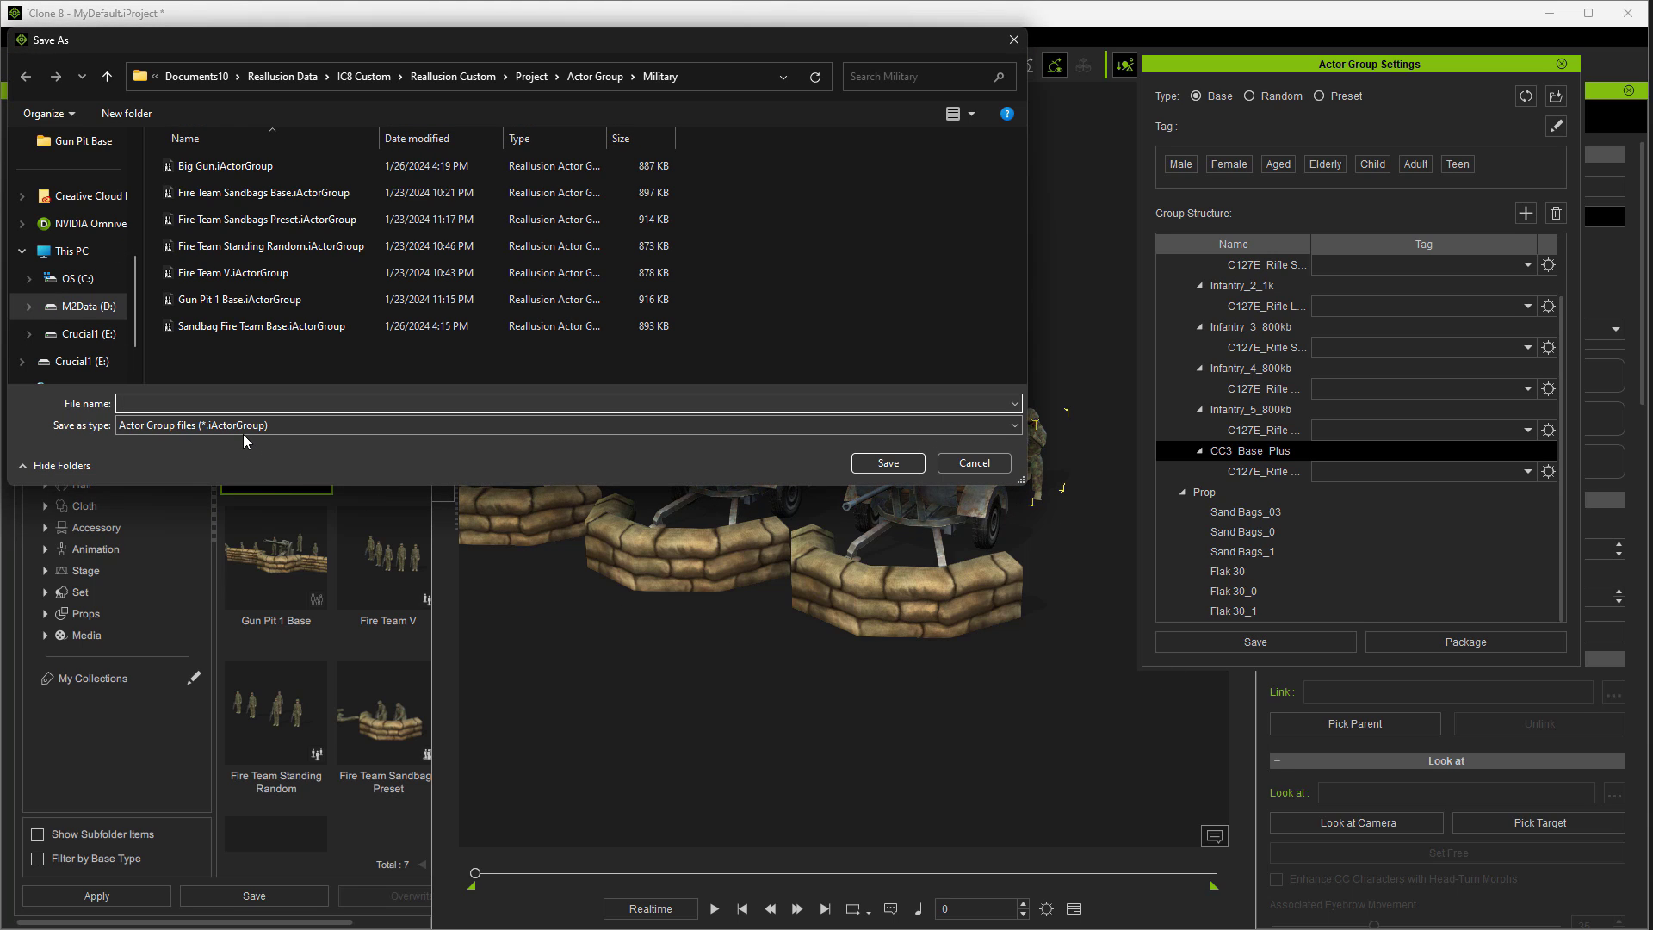
pyautogui.write('Big')
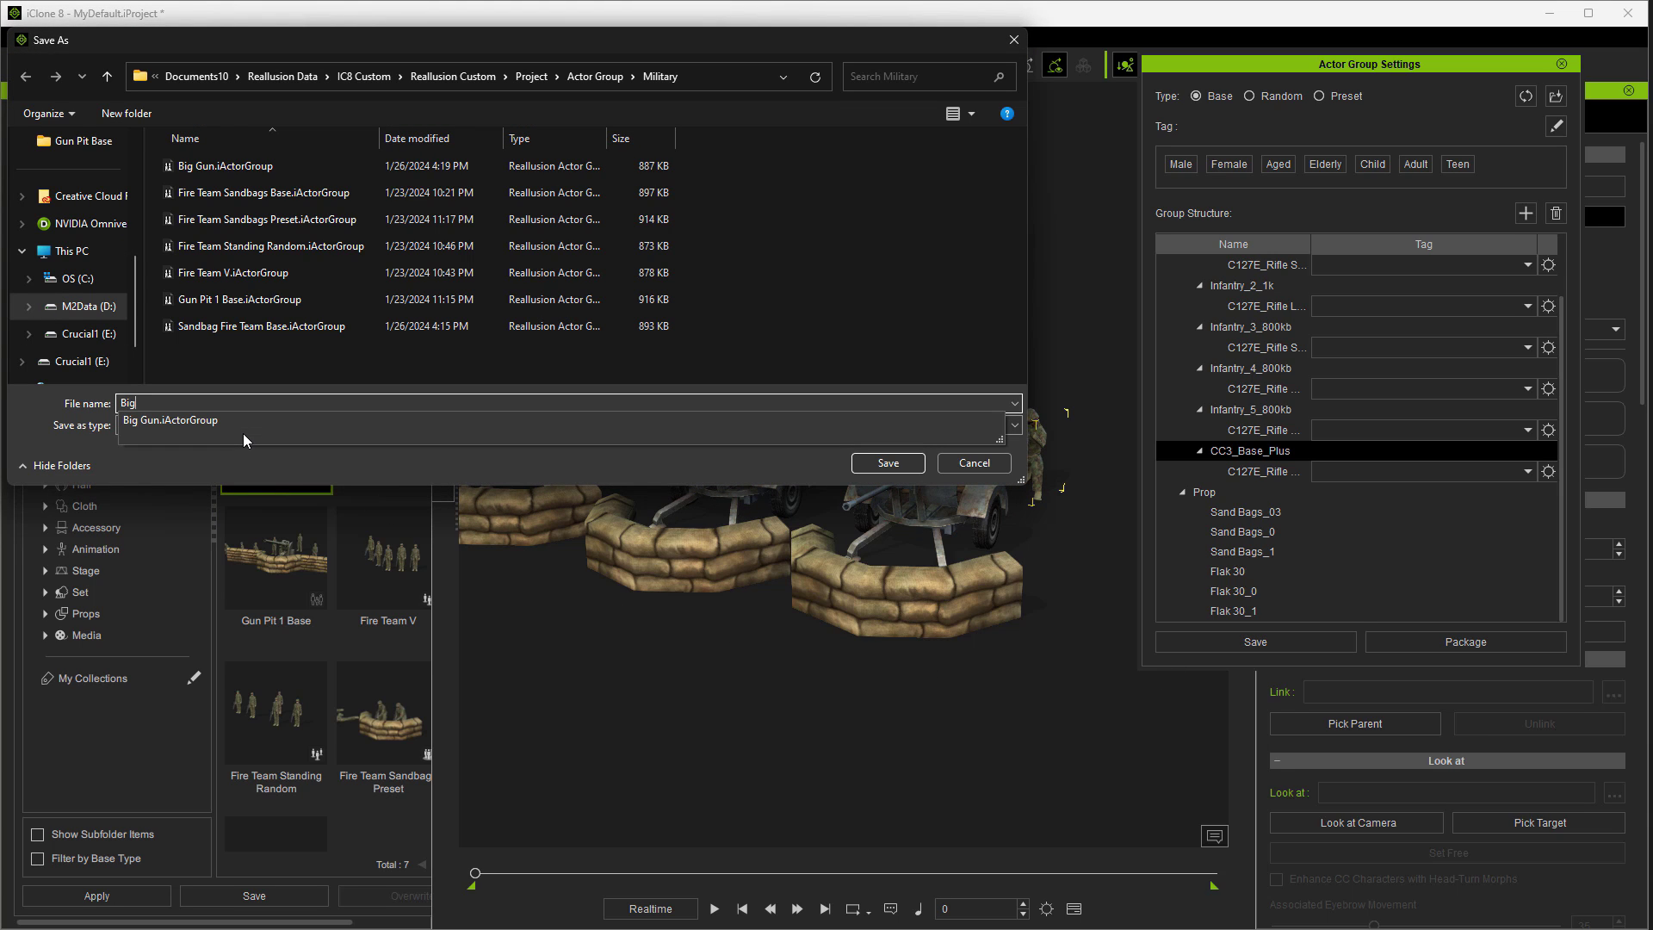
pyautogui.write(' Gun ')
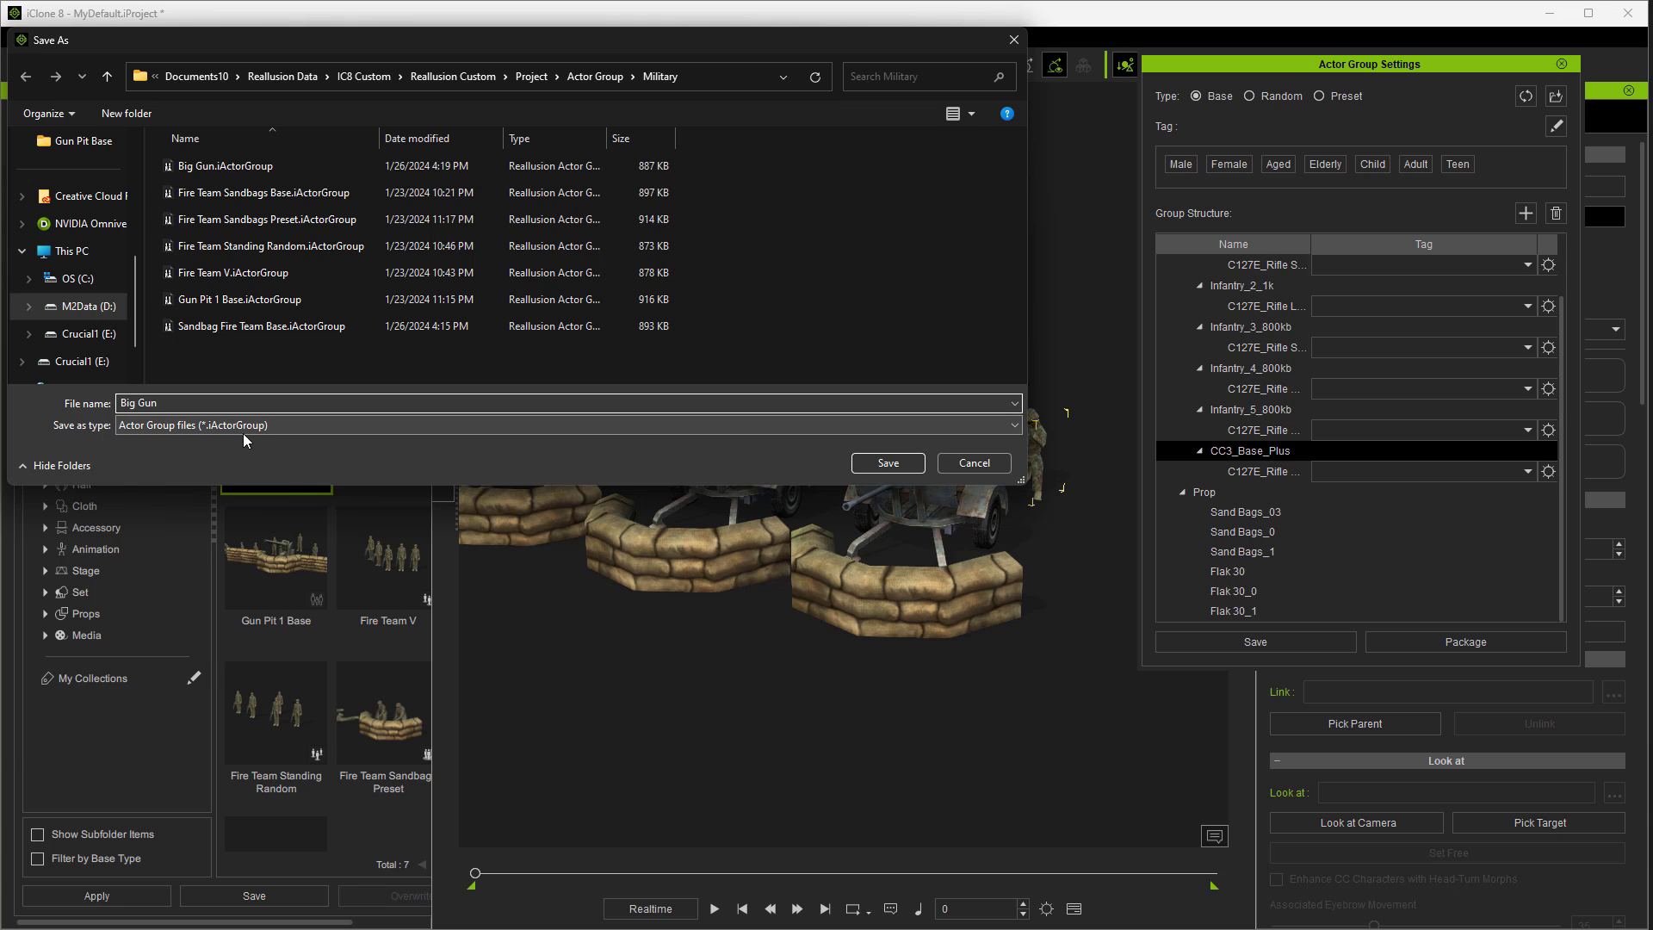
pyautogui.write('3')
pyautogui.press('Return')
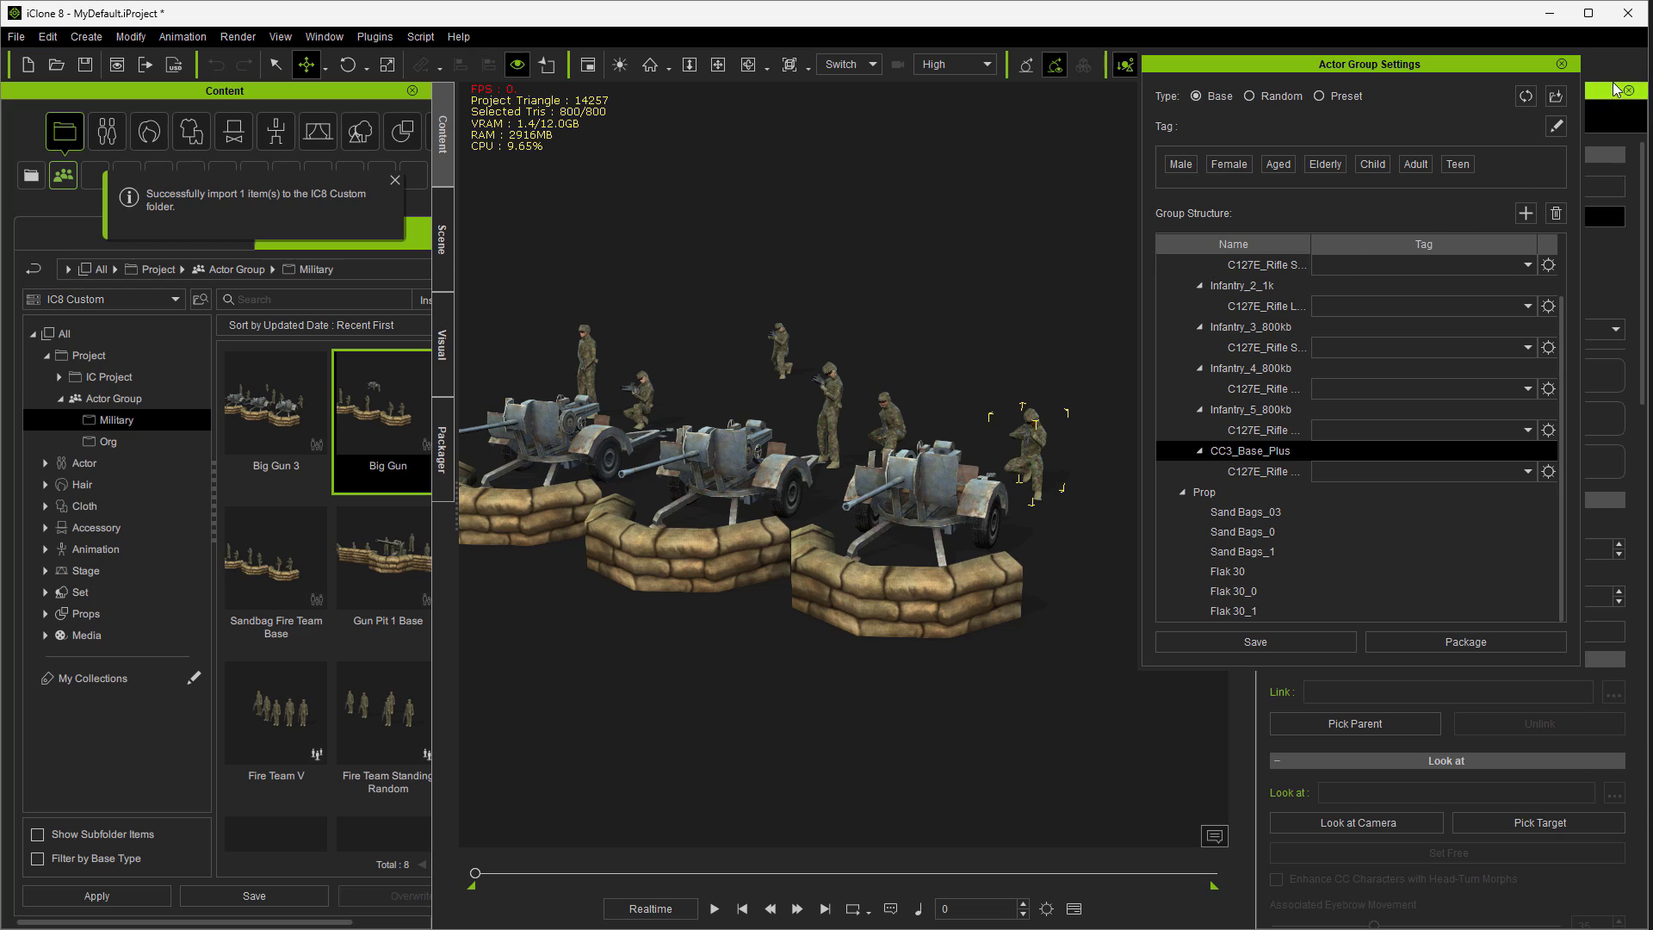
pyautogui.click(1562, 65)
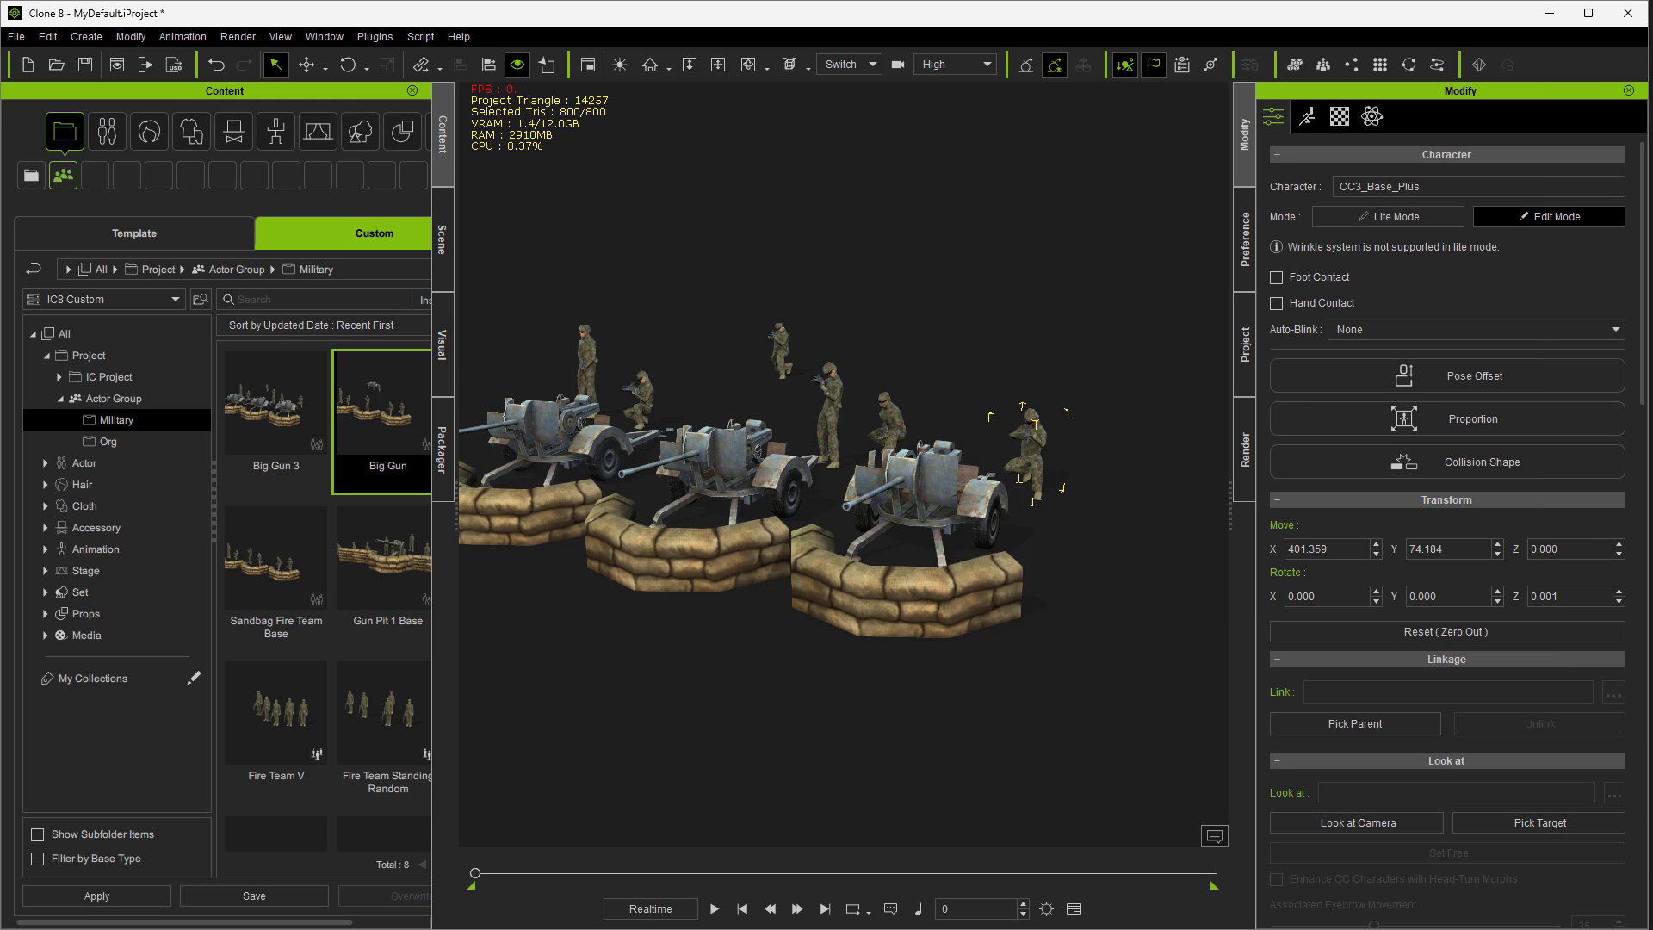
# - Delete the edited group from the scene and load the Sandbag Fire Team Base and Gun Pit 1 Base groups
pyautogui.press('Delete')
pyautogui.moveTo(260, 581); pyautogui.dragTo(570, 563)
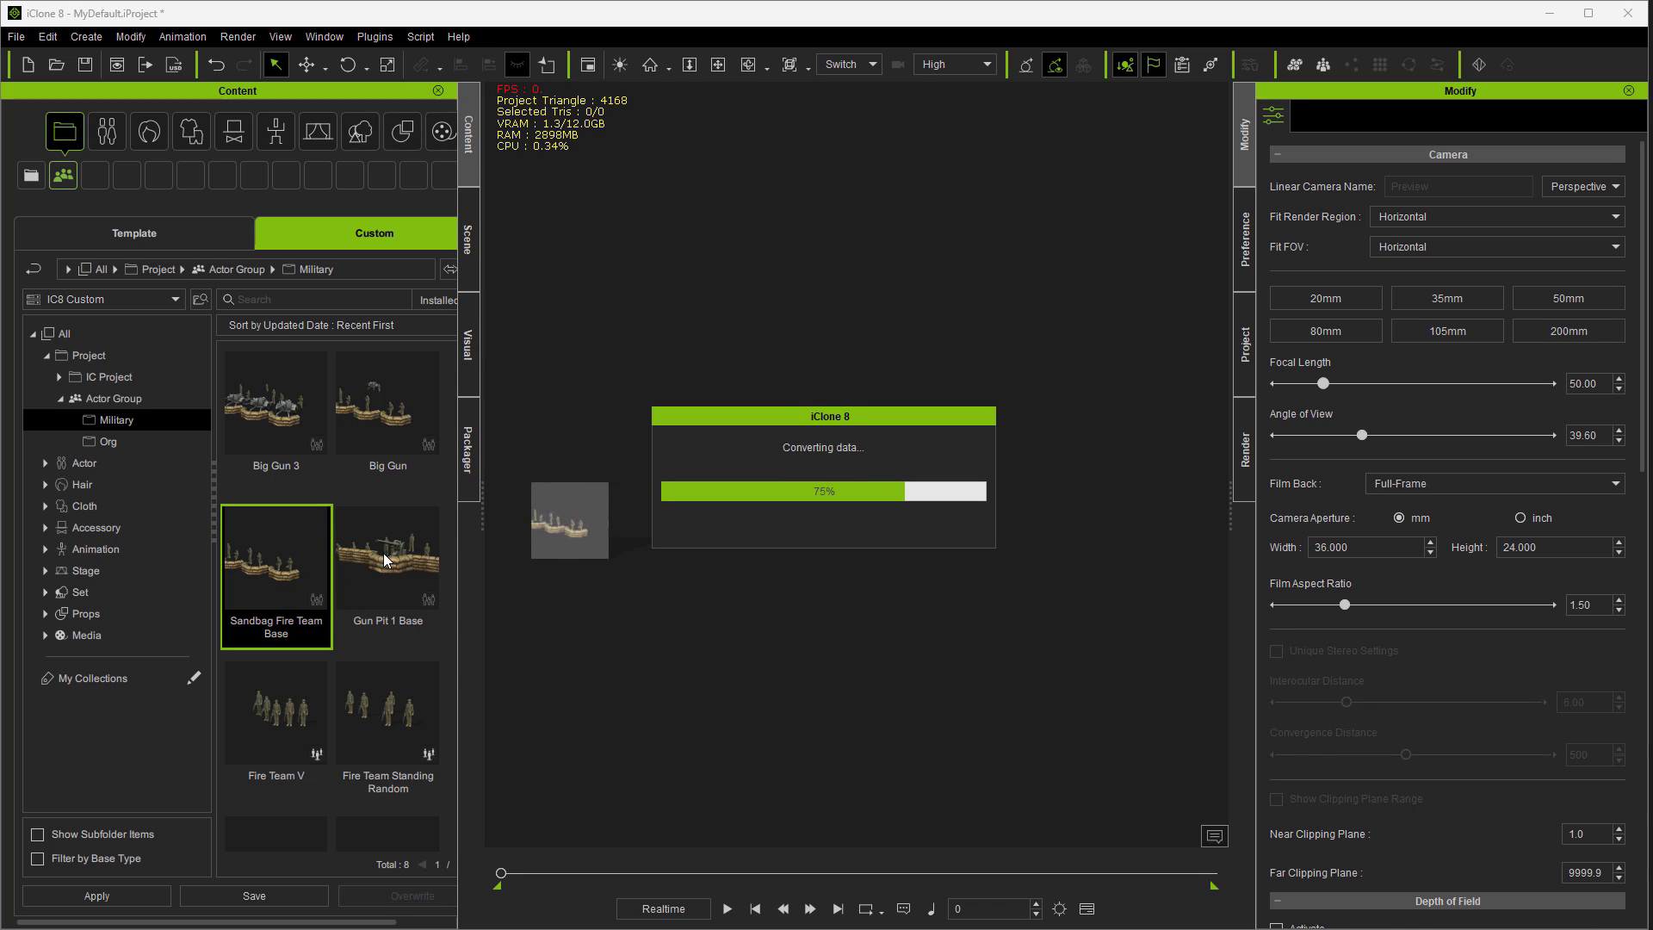
pyautogui.moveTo(388, 560); pyautogui.dragTo(654, 333)
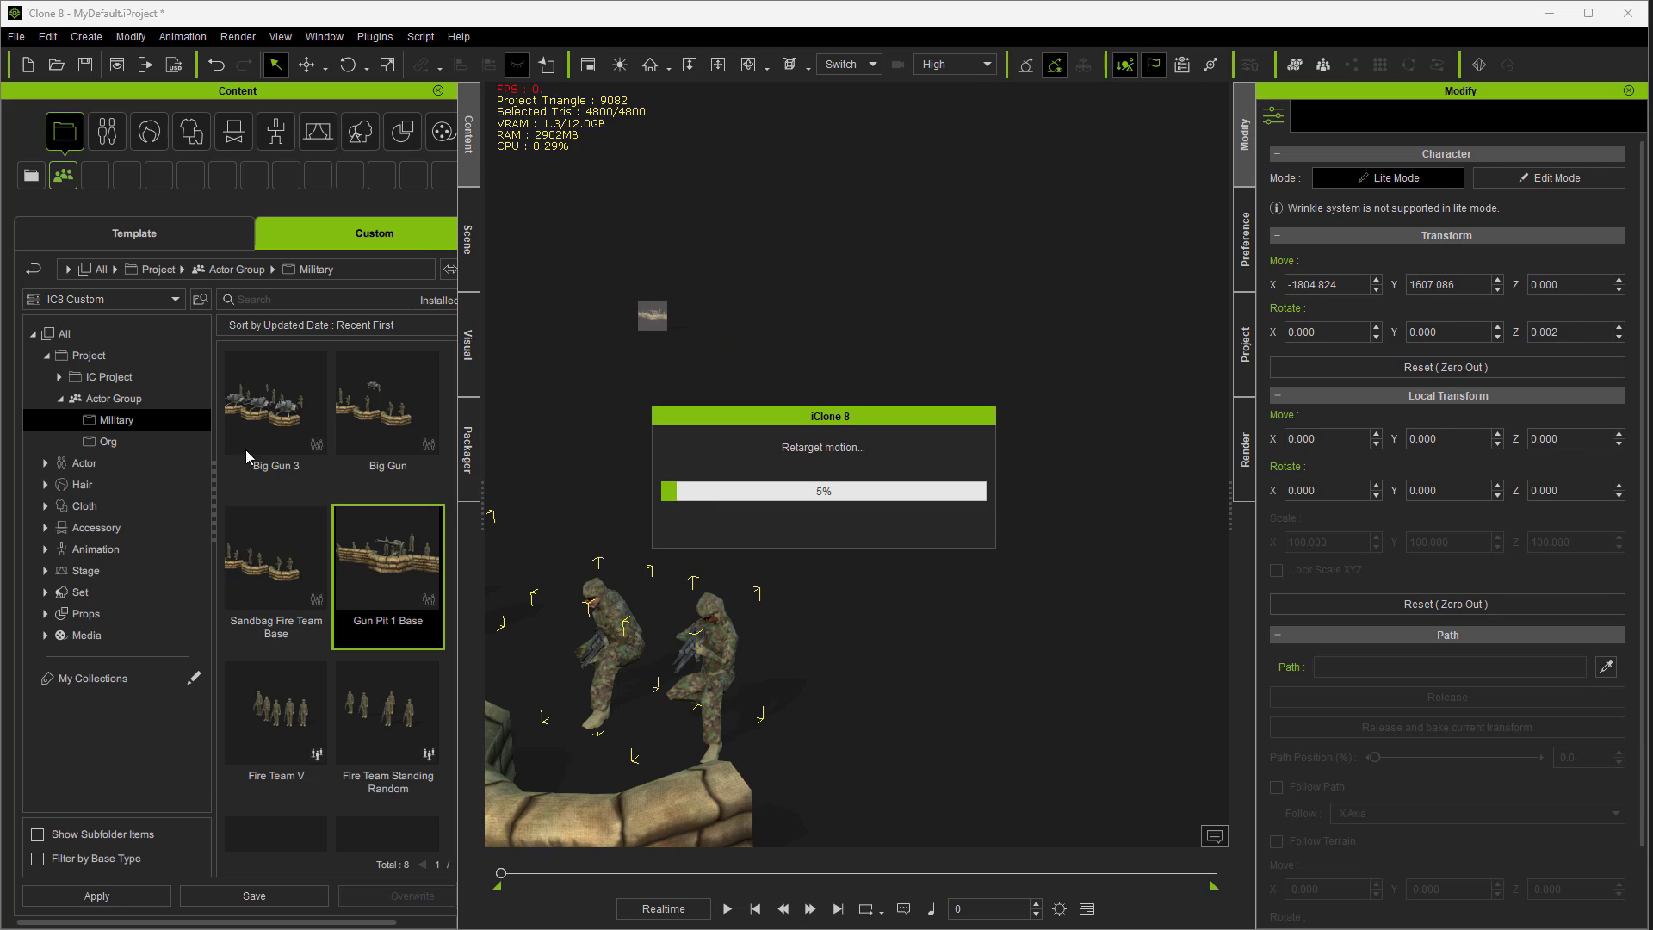
# - Add the Big Gun group and, in the far background, the Big Gun 3 group, and play the combined scene
pyautogui.click(371, 422)
pyautogui.moveTo(704, 470); pyautogui.dragTo(1036, 548)
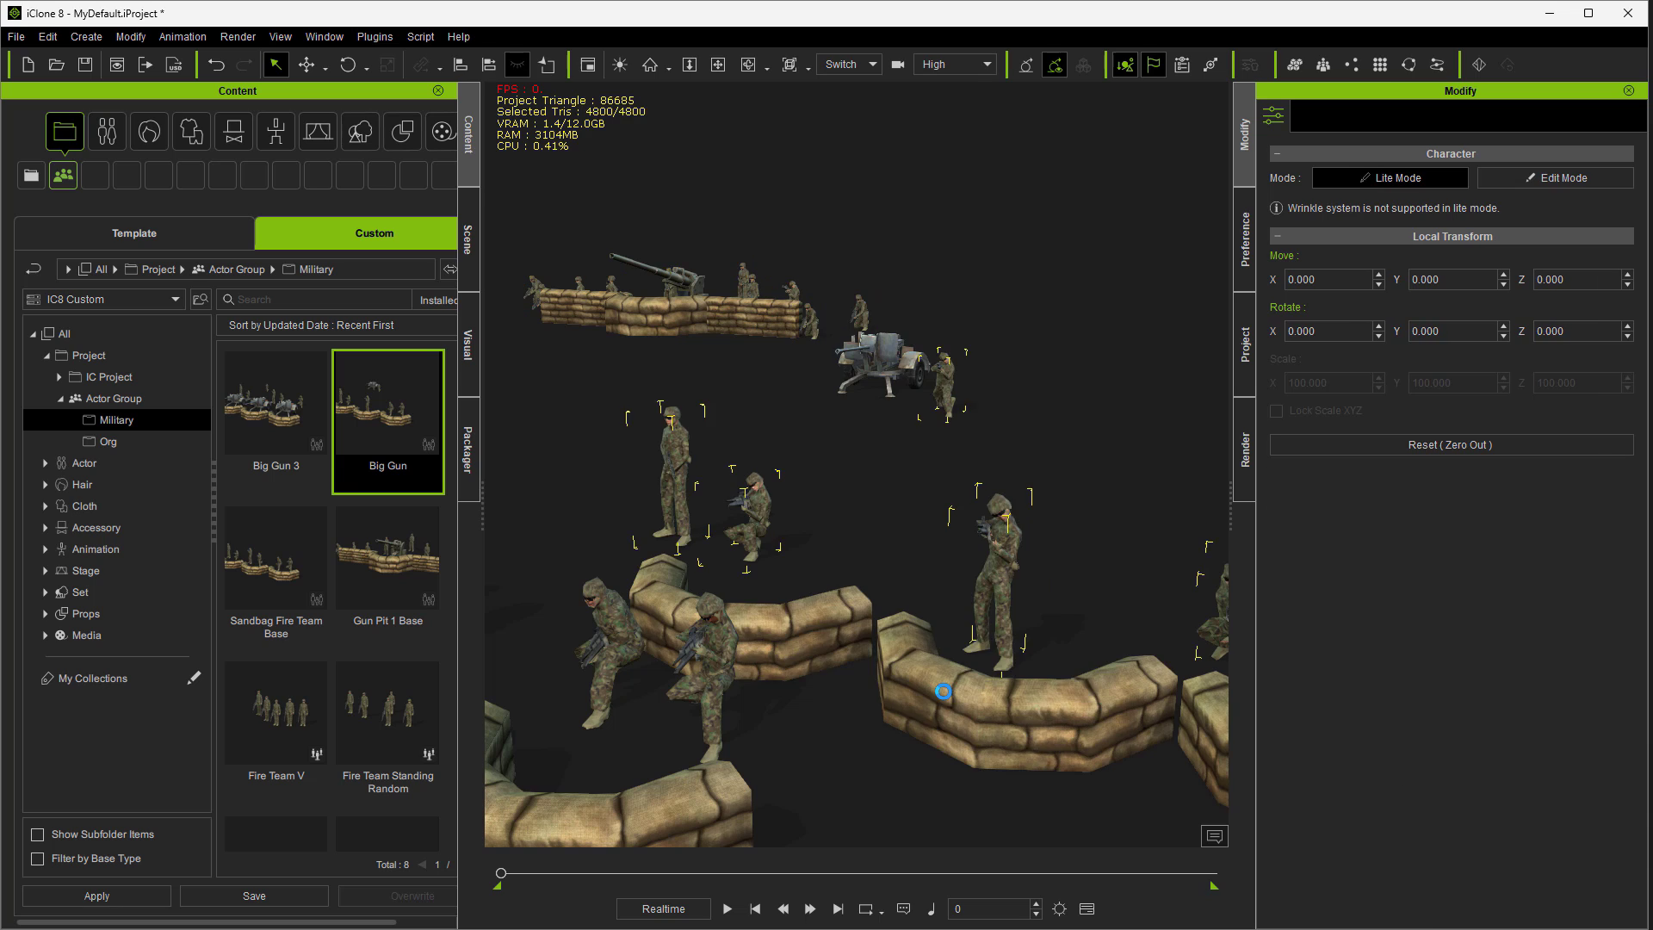
pyautogui.scroll(-6, 943, 692)
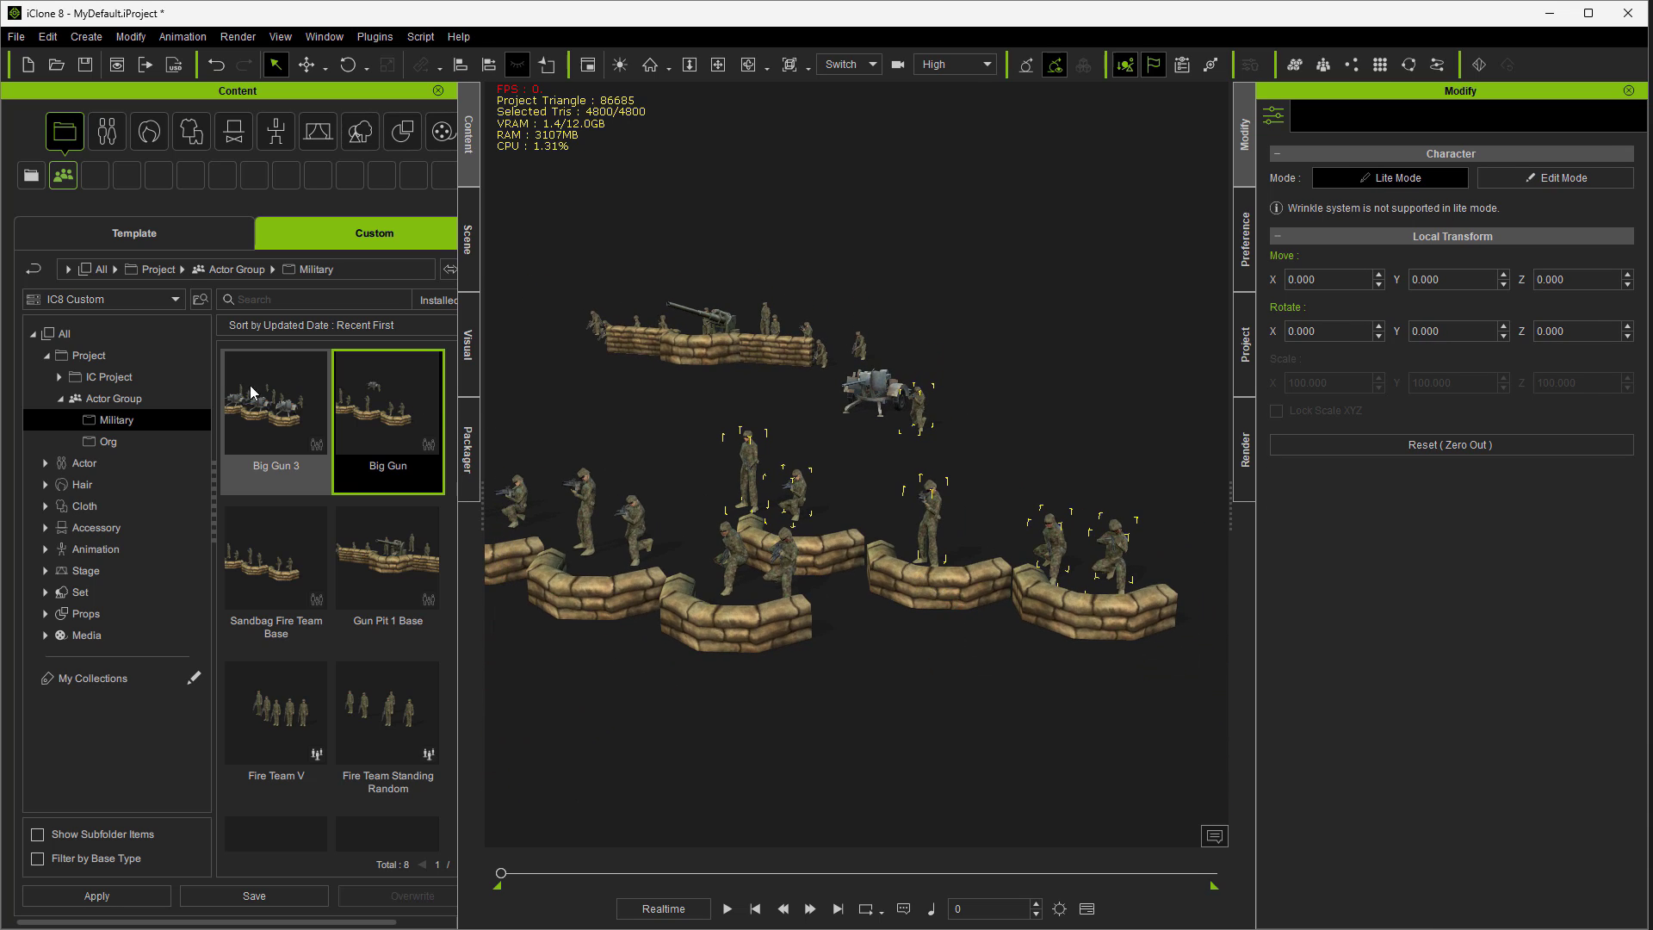
pyautogui.moveTo(261, 431); pyautogui.dragTo(1054, 271)
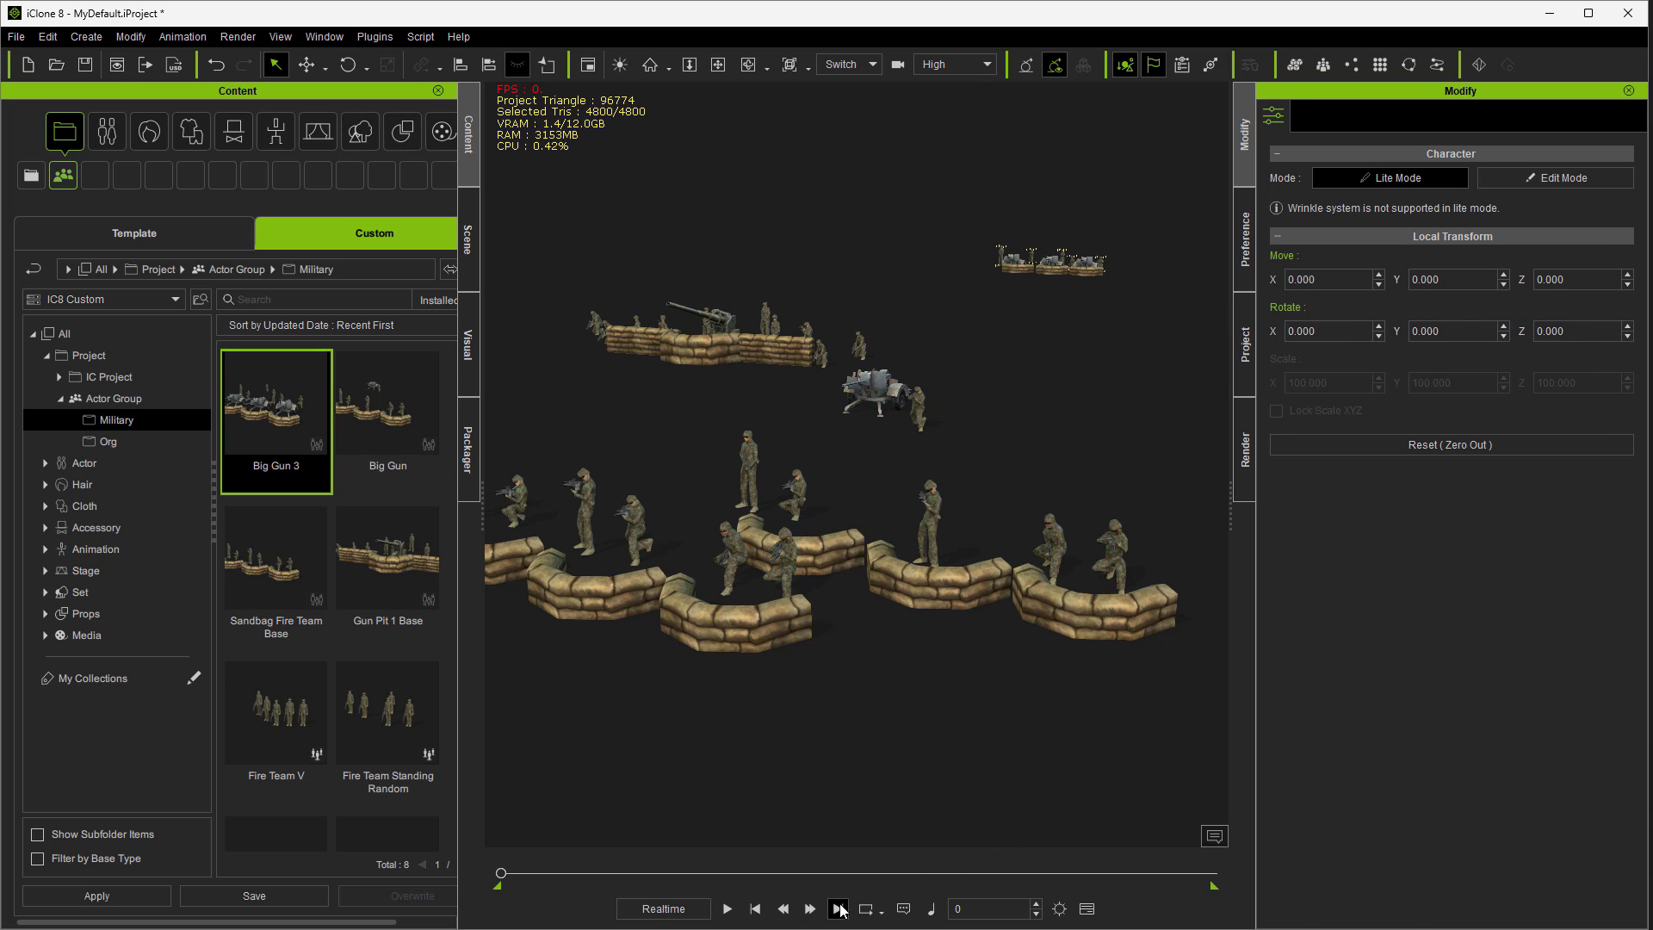
pyautogui.click(729, 909)
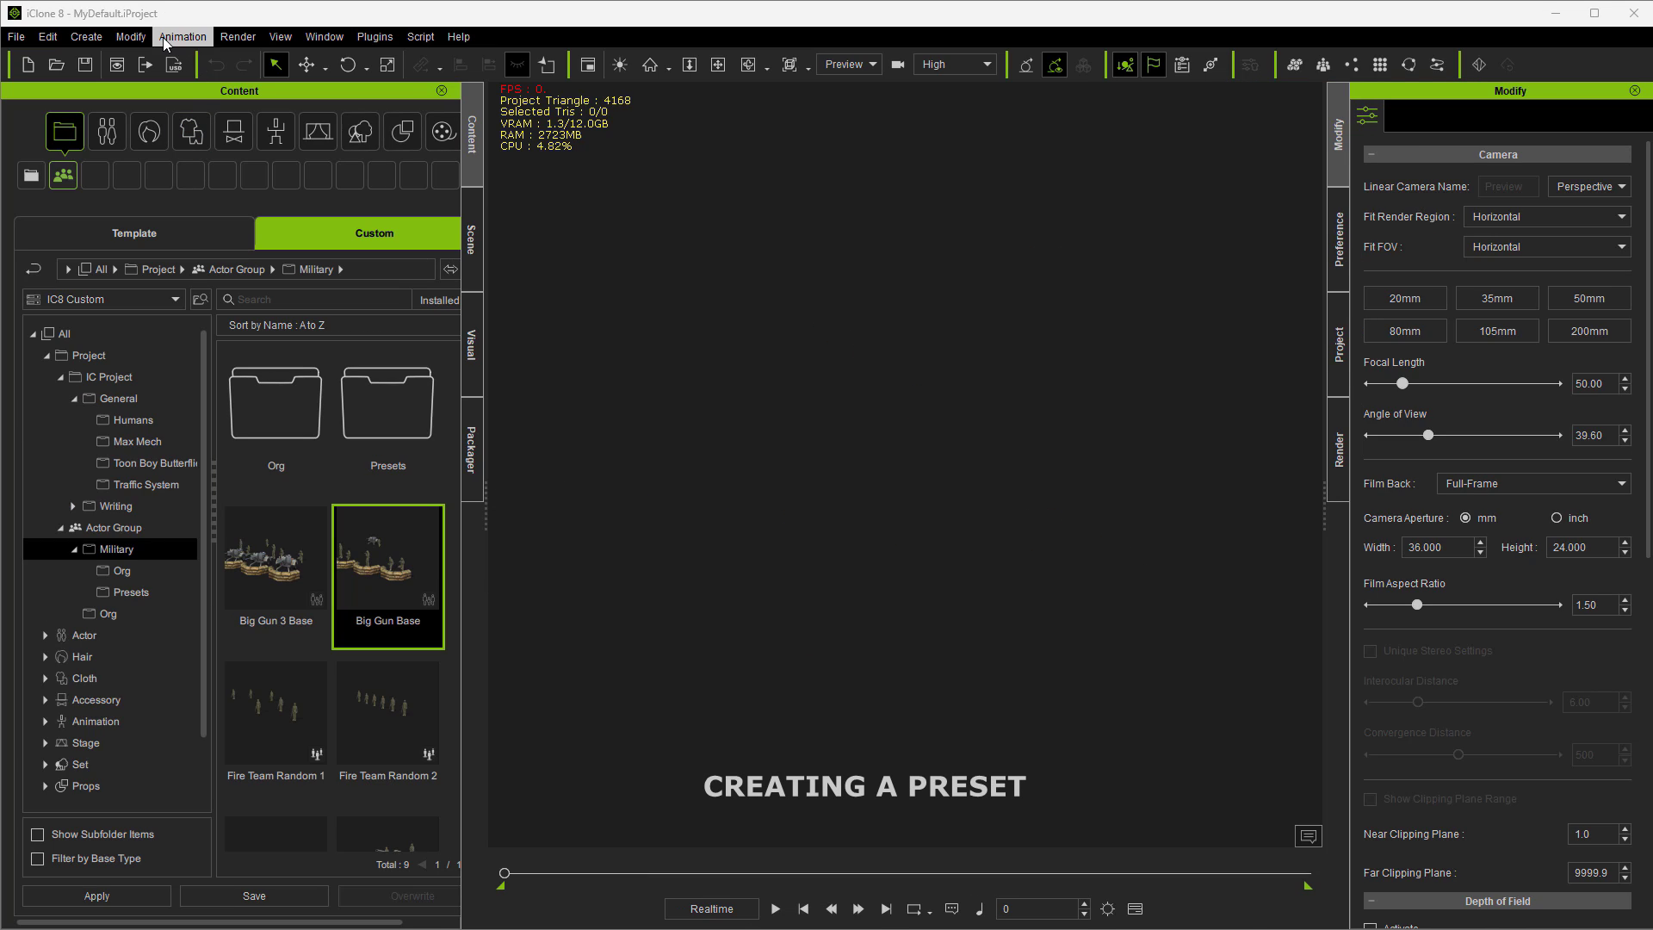
# - Start a new actor group and set its type to Preset
pyautogui.click(90, 37)
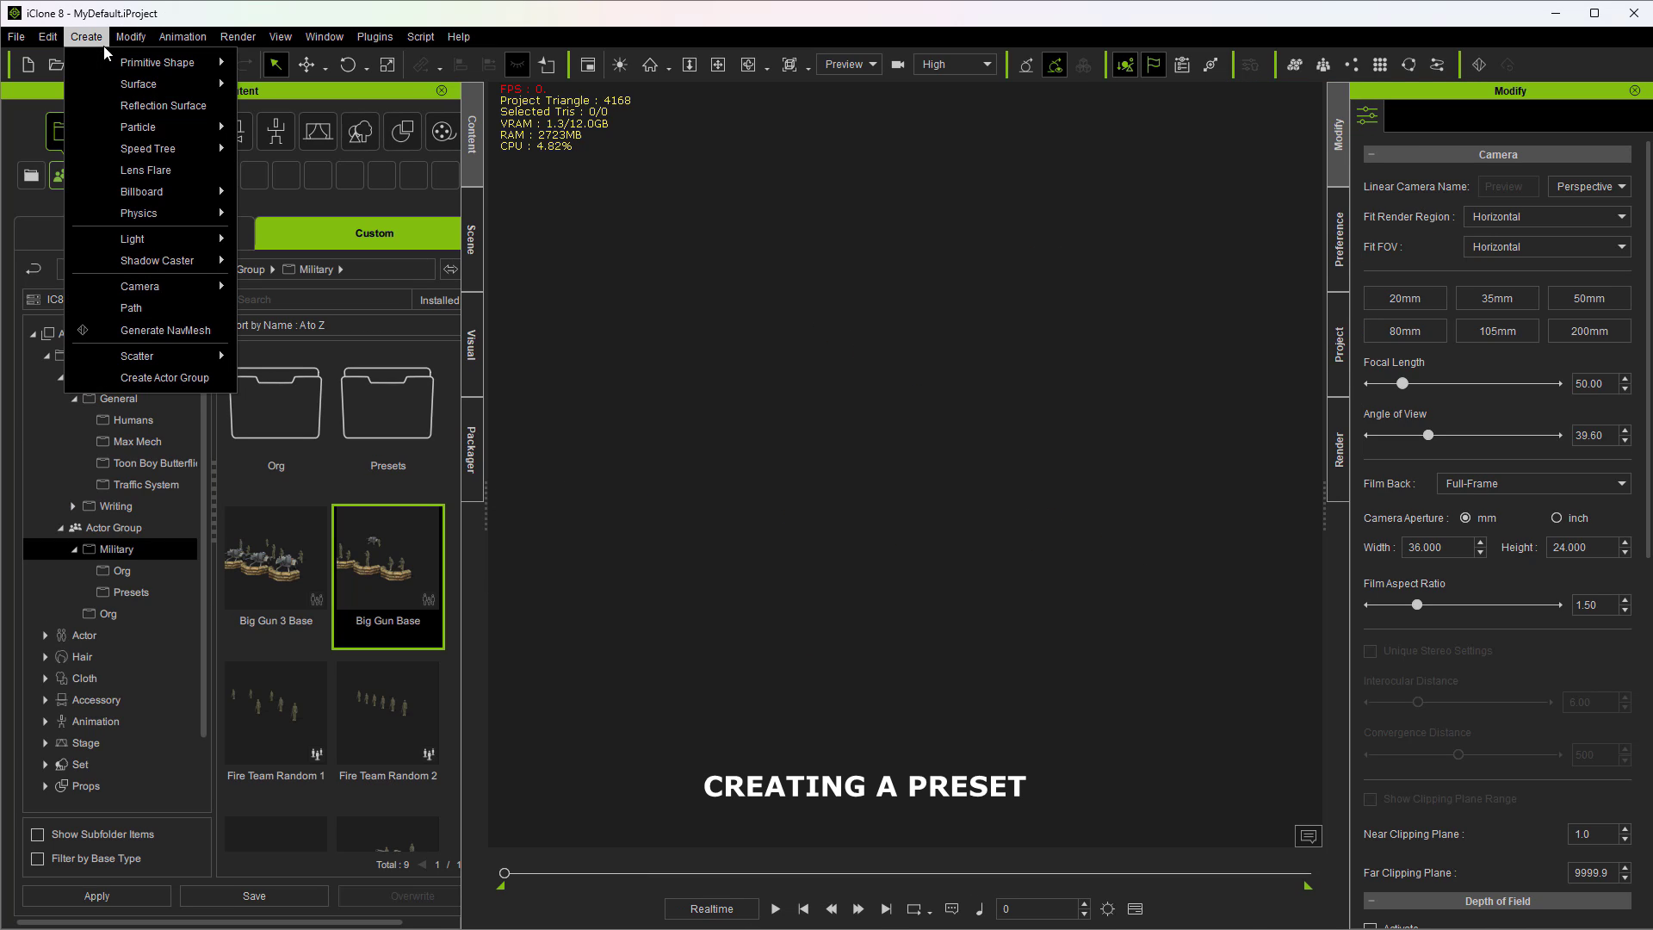
pyautogui.click(143, 379)
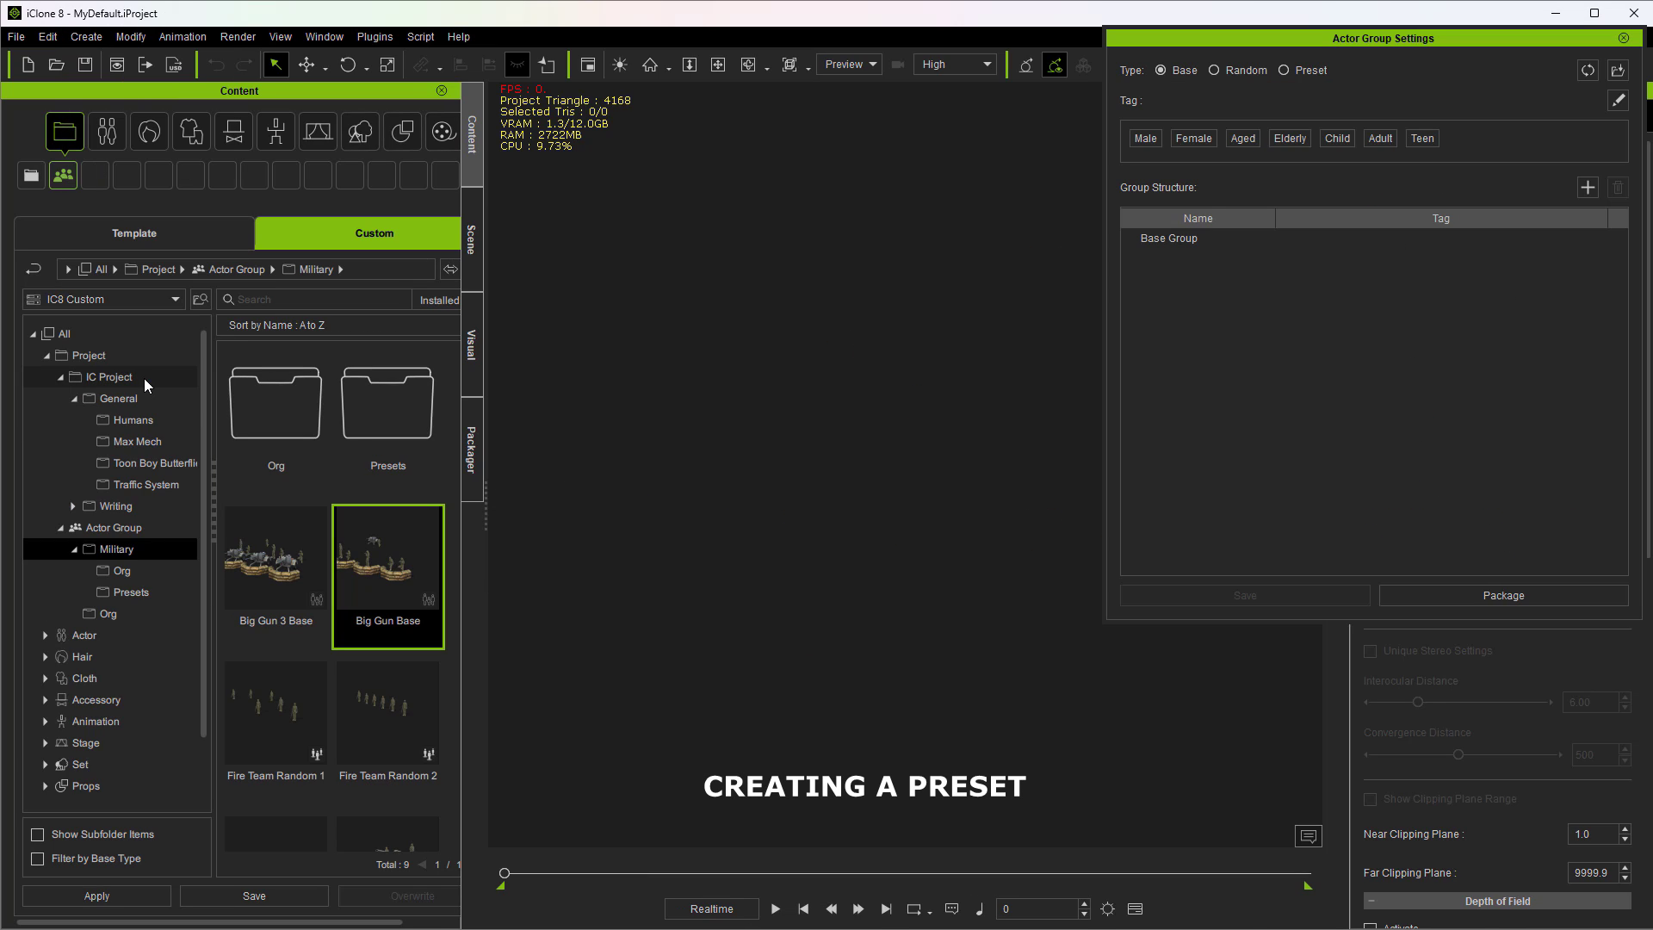
pyautogui.click(1283, 71)
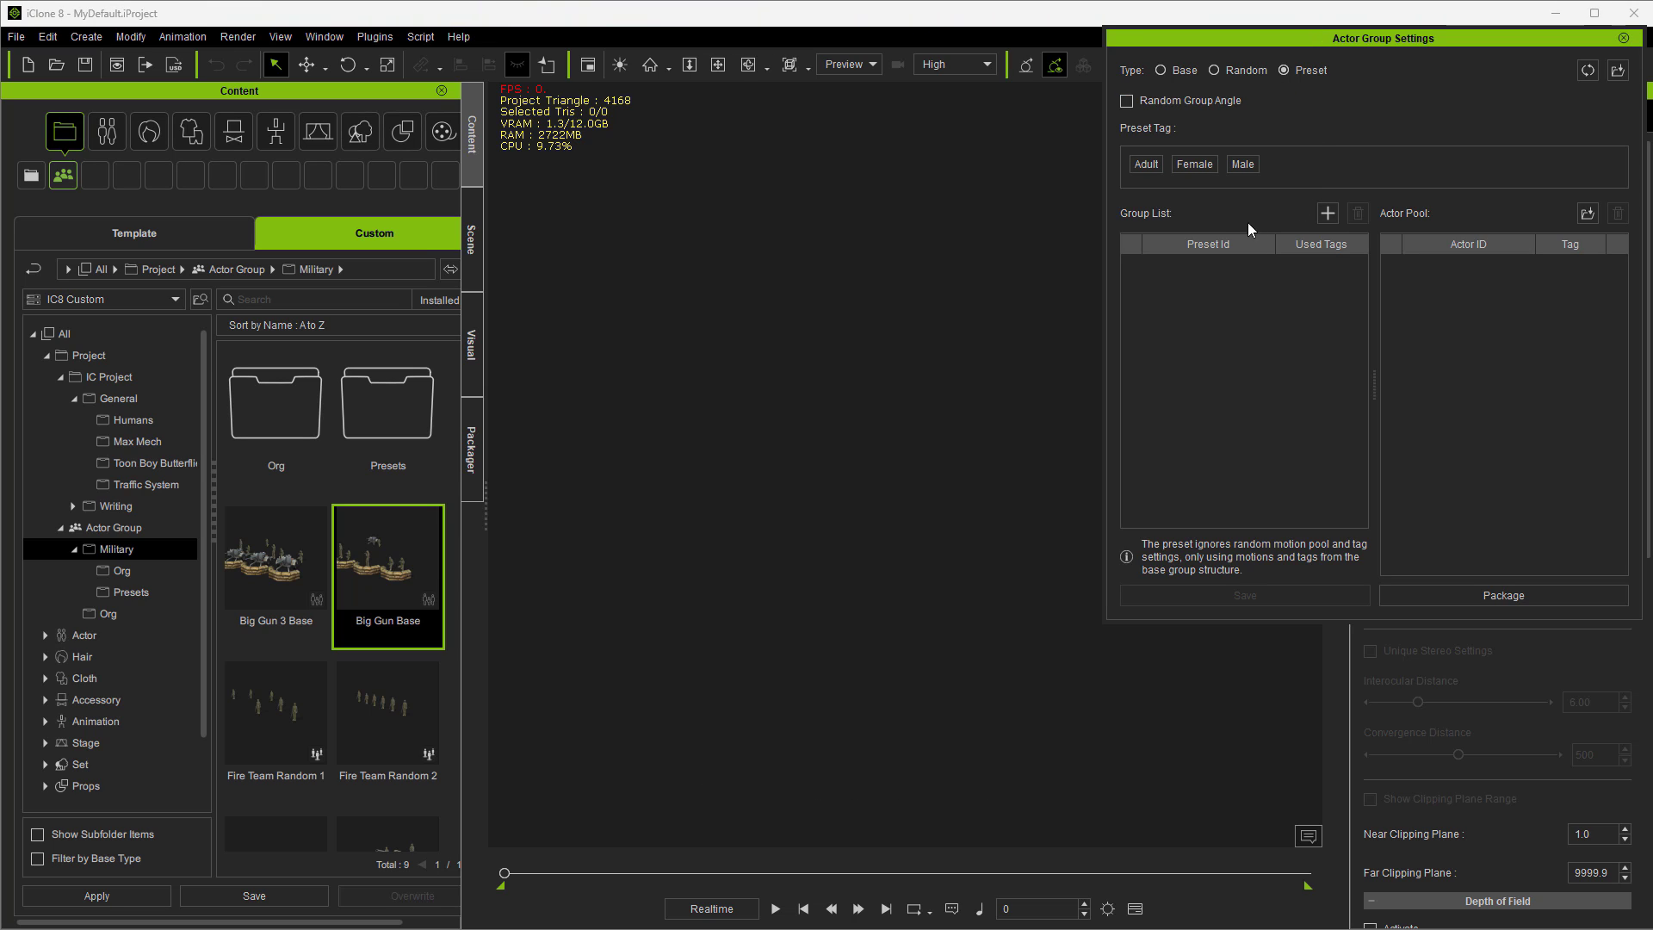
# - Add Big Gun 3 Base, Big Gun Base, Fire Team Sandbags Base, Gun Pit 1 Base and Sandbag Fire Team Base to the preset's group list
pyautogui.click(1317, 220)
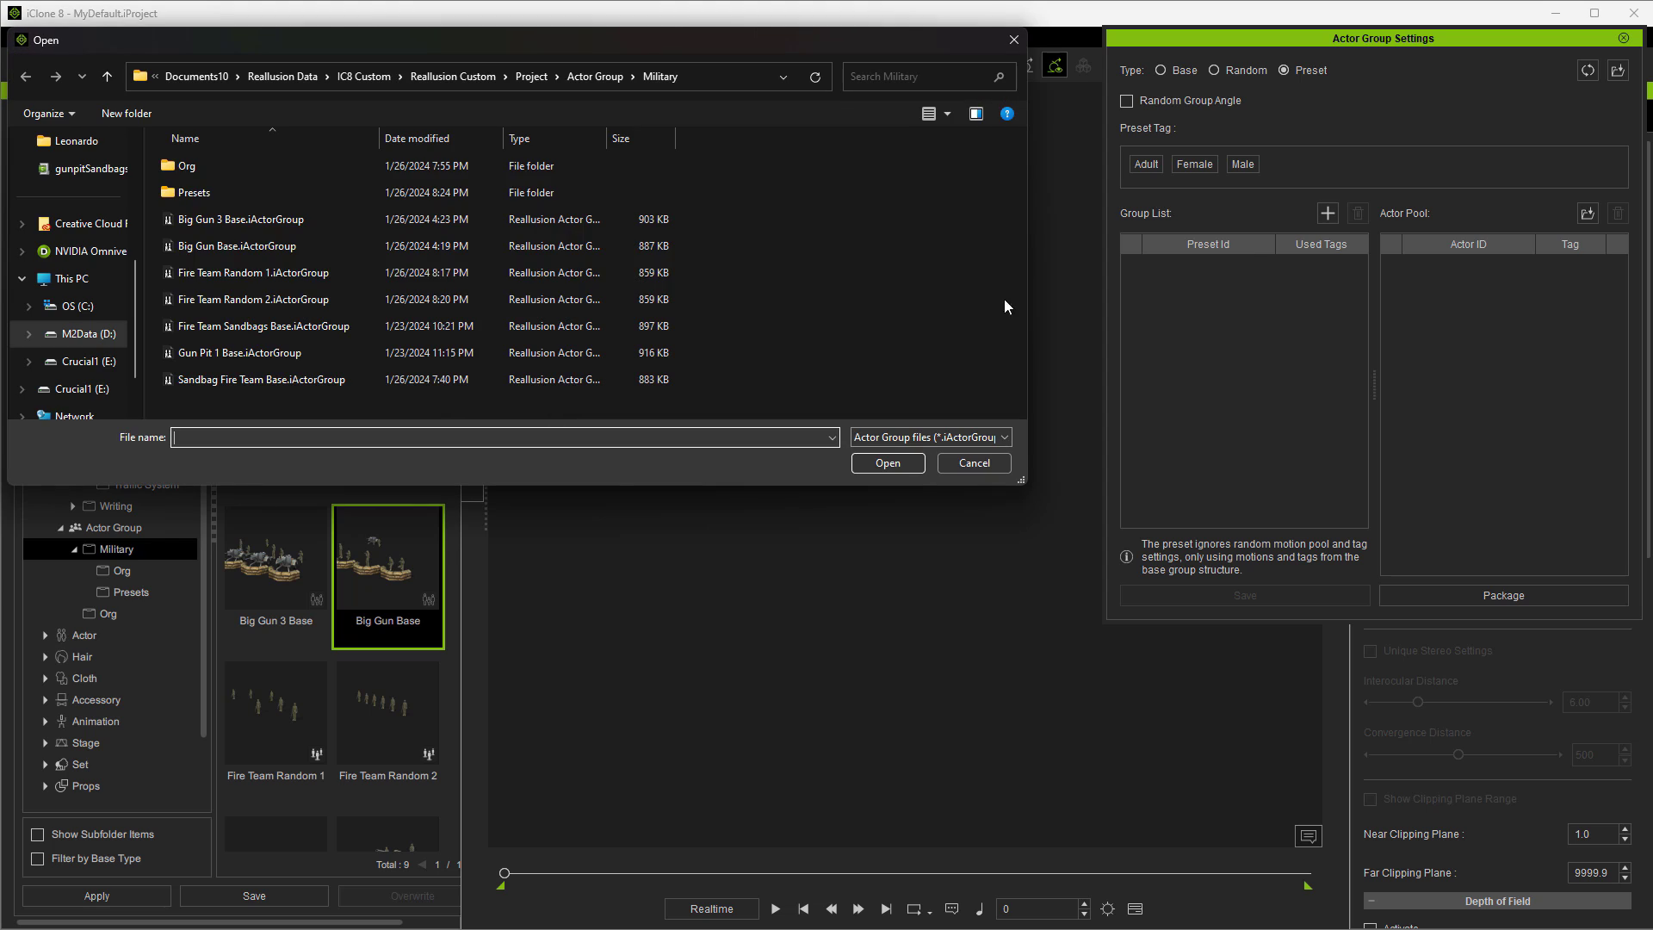
pyautogui.click(293, 226)
pyautogui.keyDown('ctrl'); pyautogui.click(291, 249); pyautogui.keyUp('ctrl')
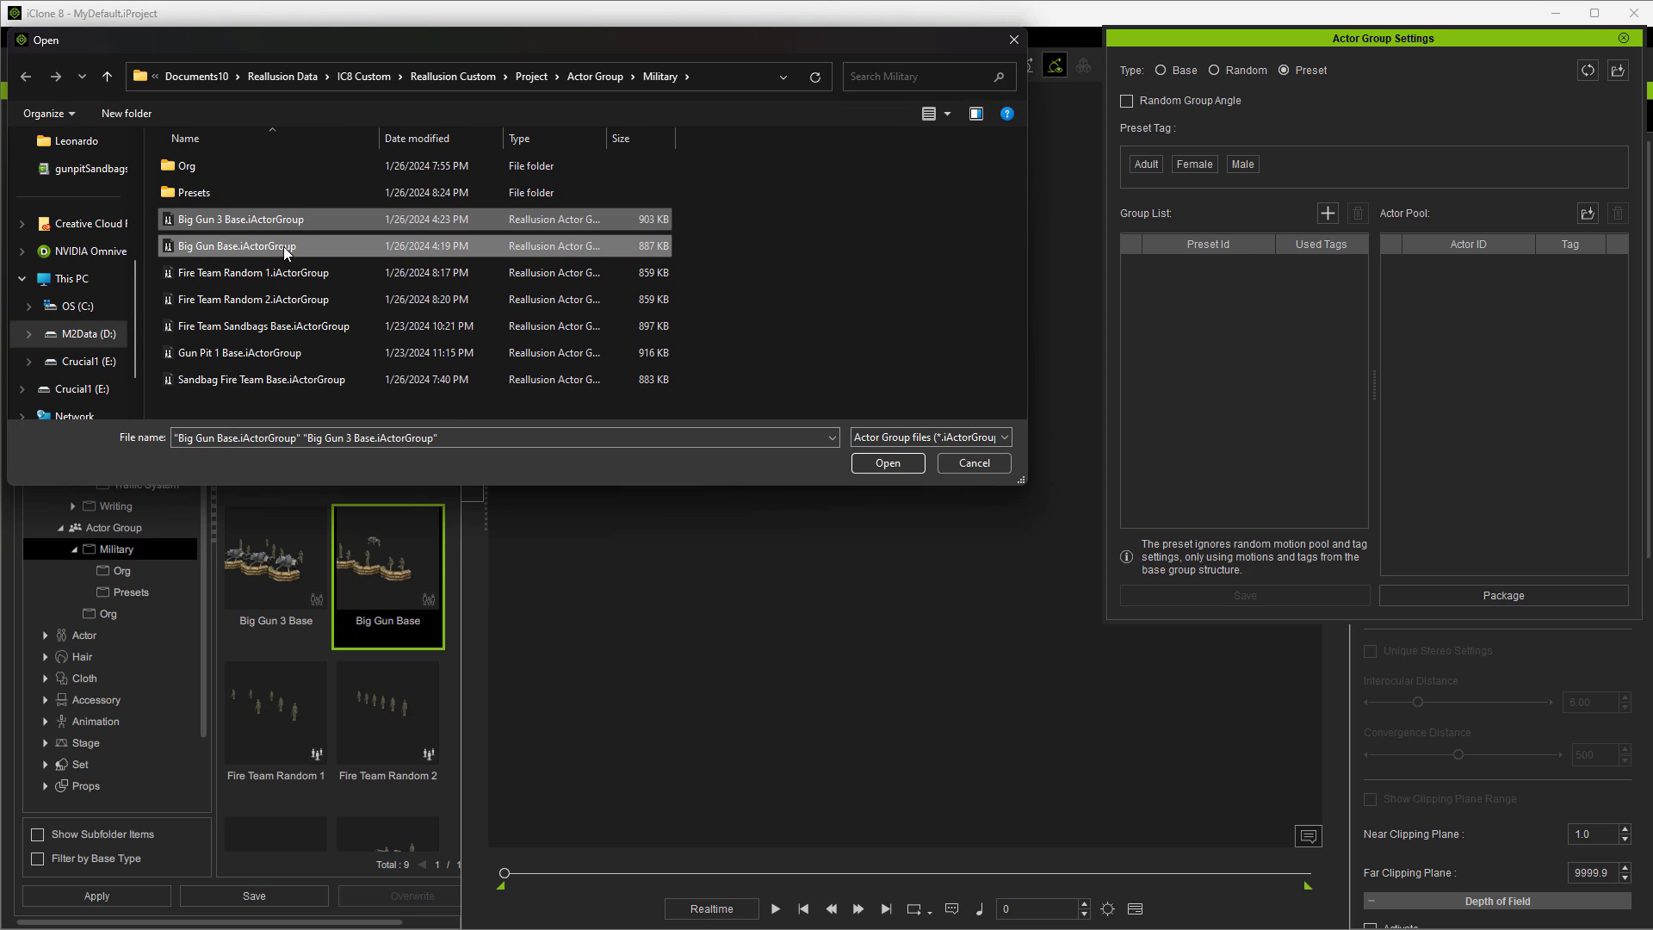
pyautogui.keyDown('ctrl'); pyautogui.click(291, 327); pyautogui.keyUp('ctrl')
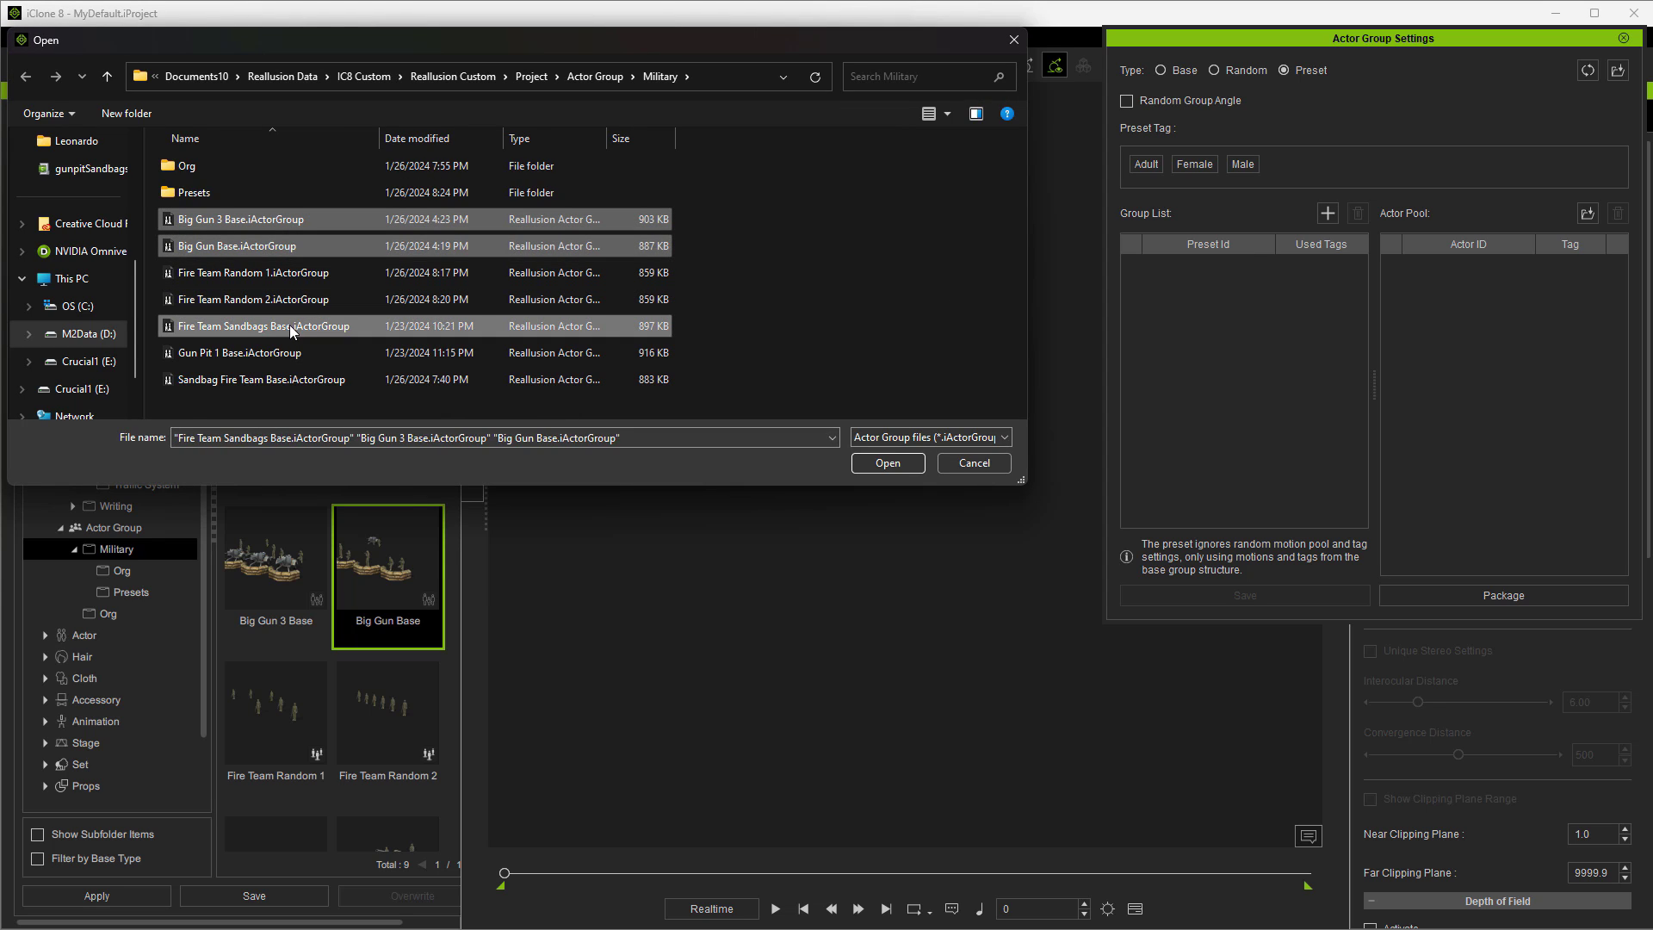
pyautogui.keyDown('ctrl'); pyautogui.click(286, 352); pyautogui.keyUp('ctrl')
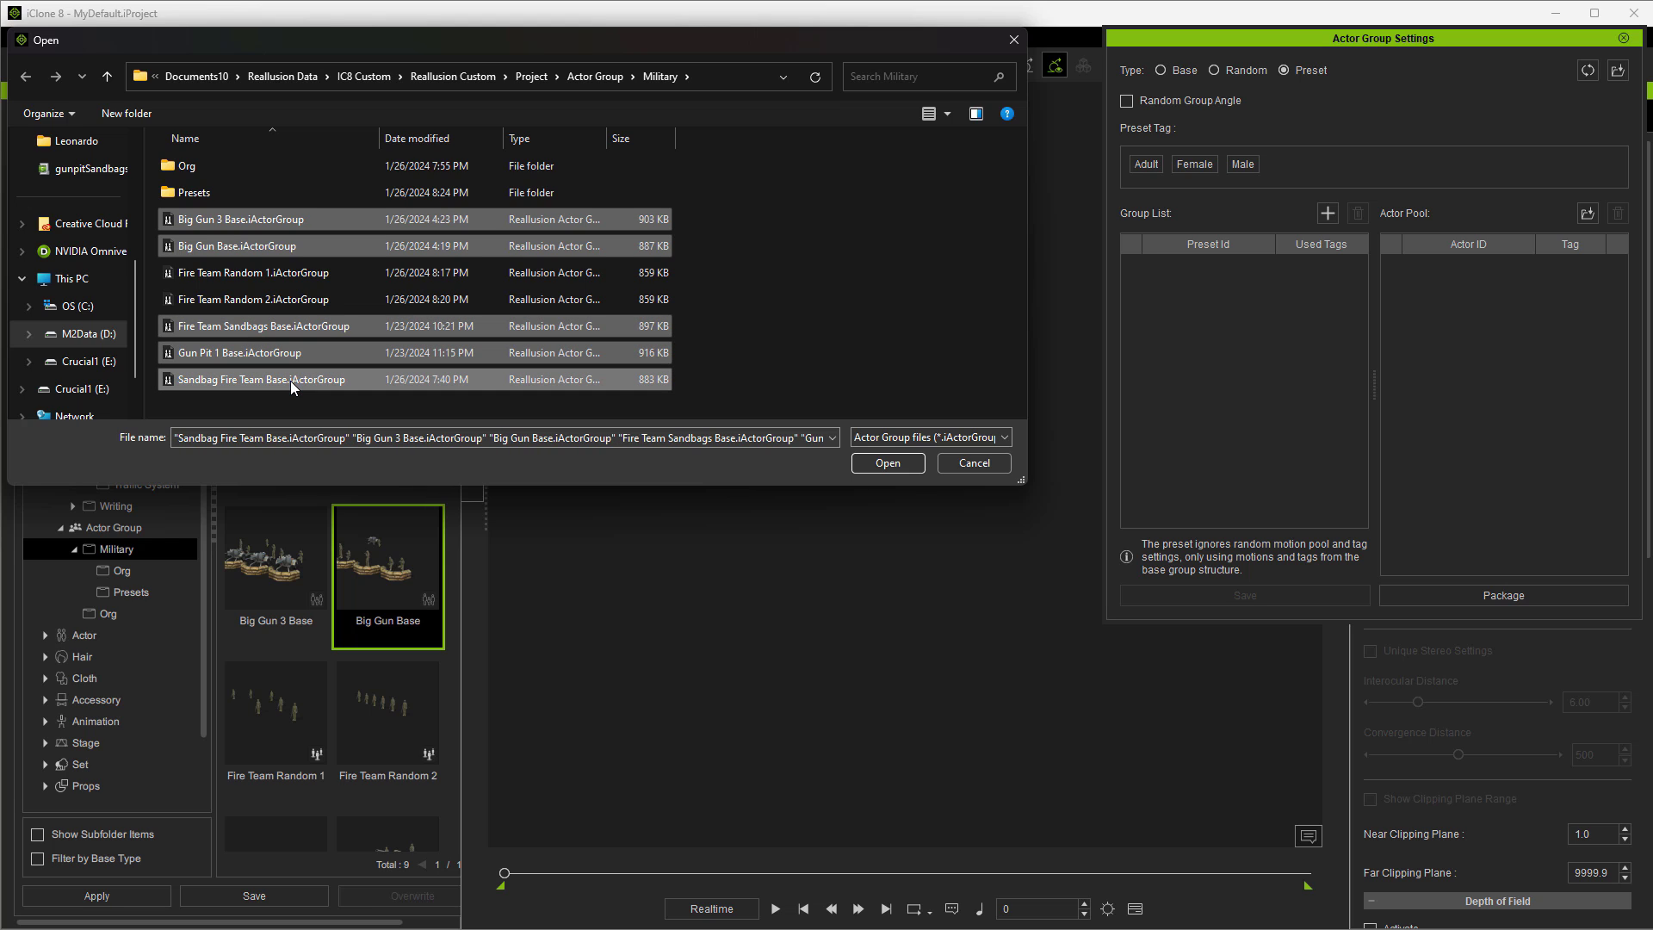
pyautogui.click(876, 465)
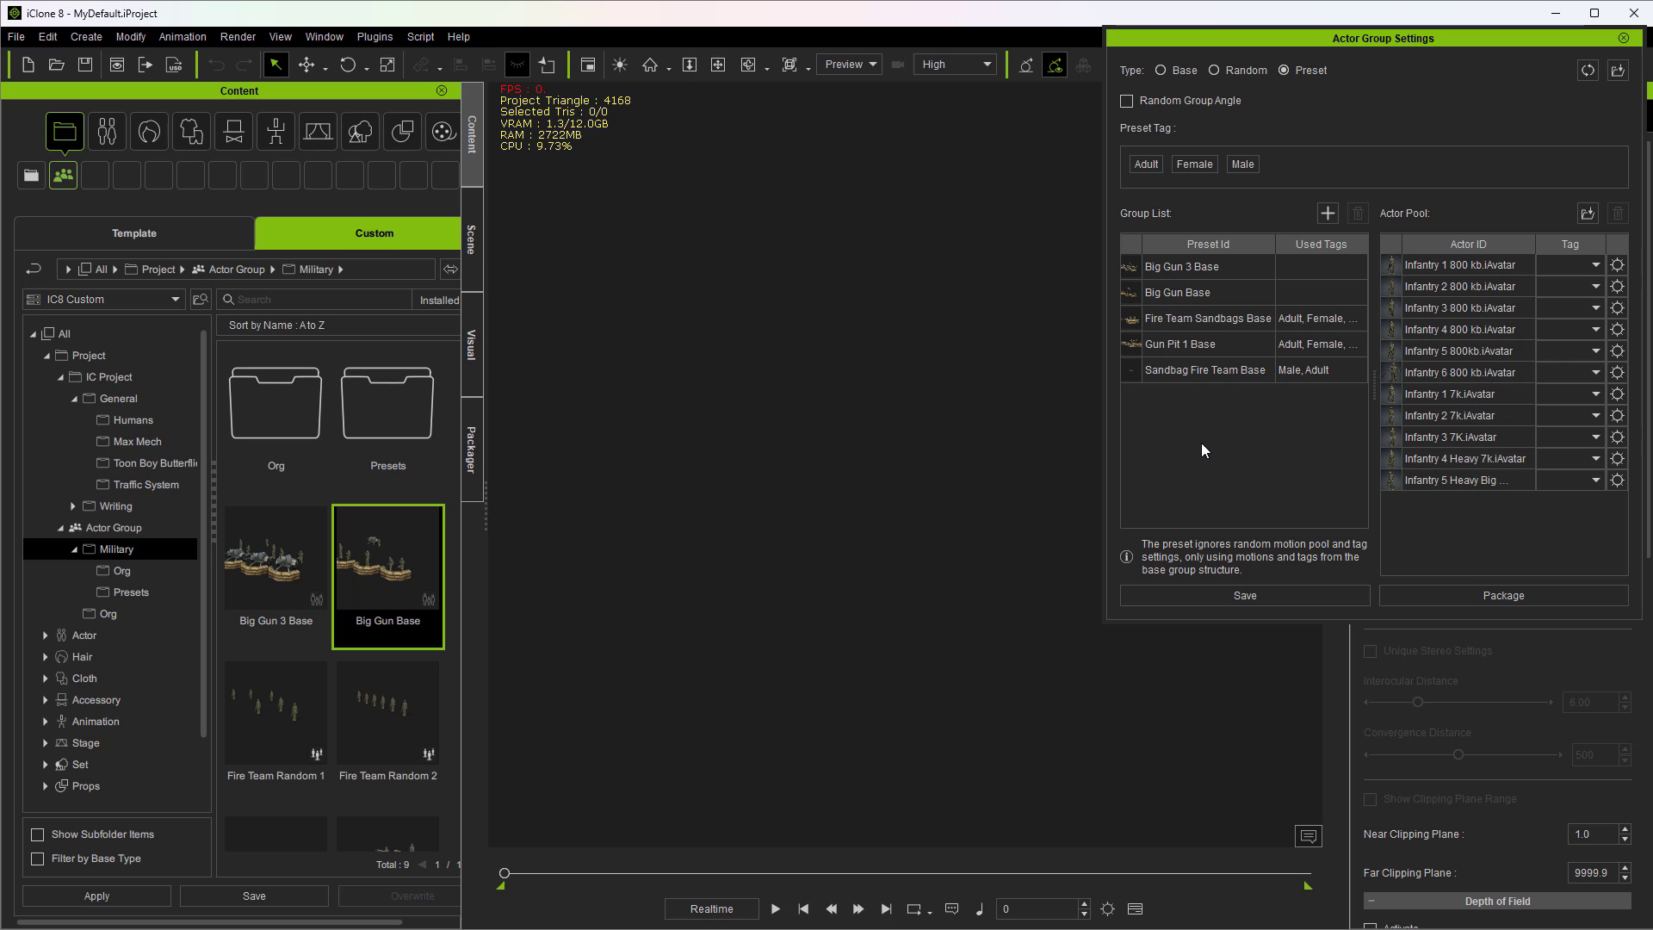
# - Save the preset actor group as Preset 1 in the Presets folder under Military
pyautogui.click(1218, 595)
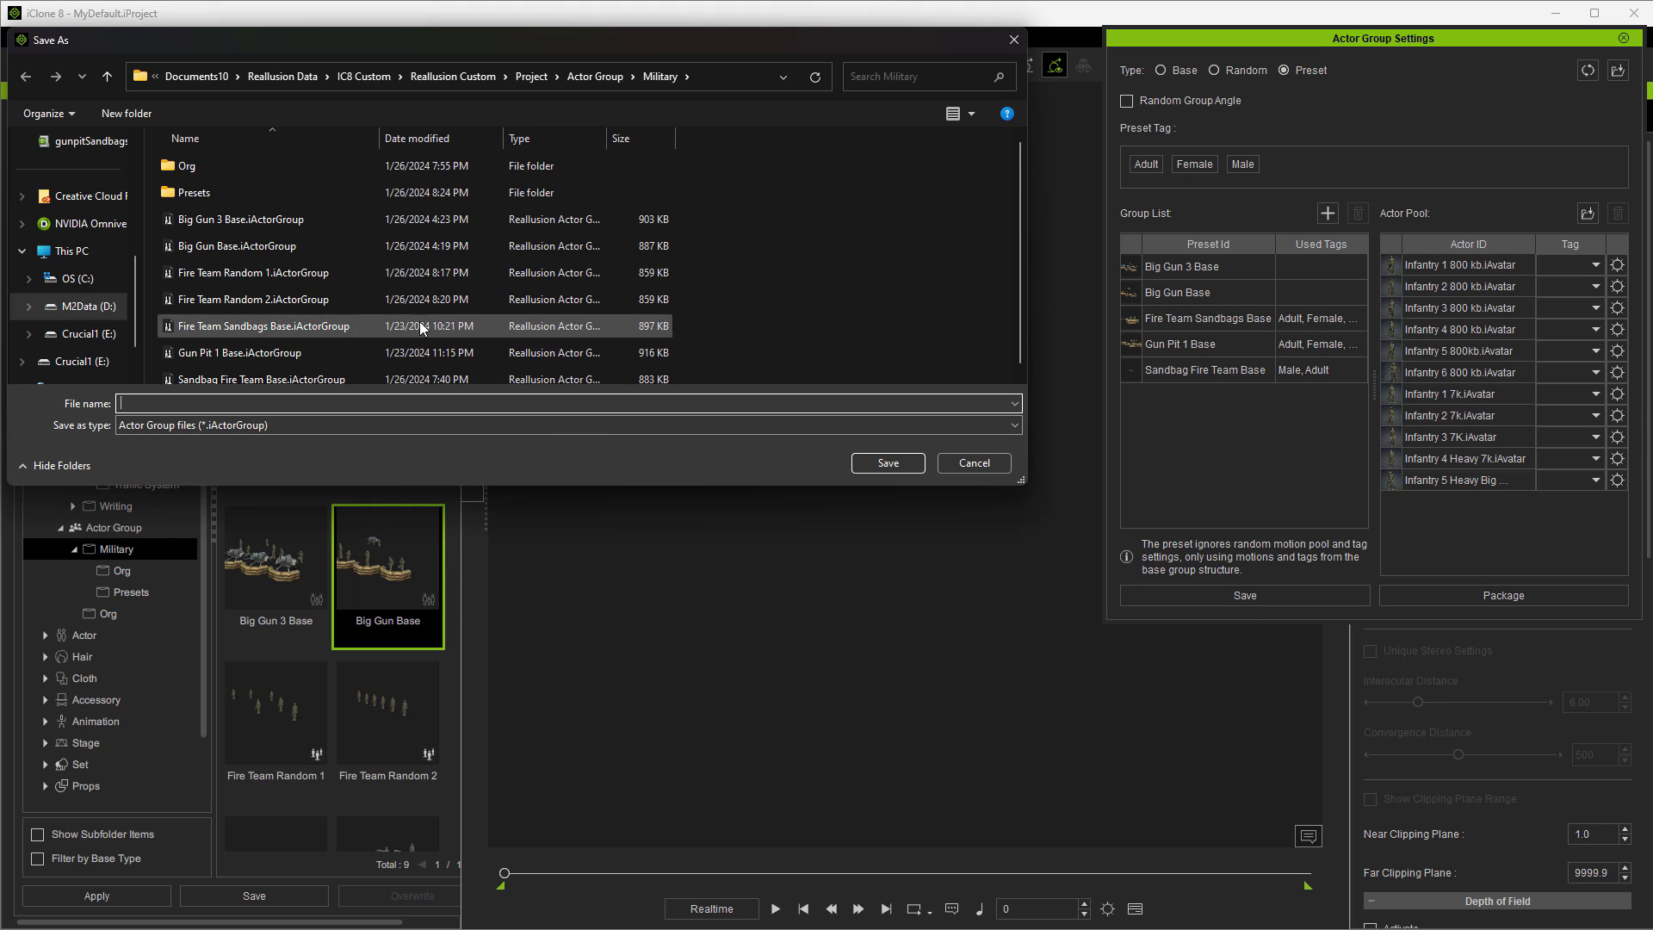
pyautogui.doubleClick(194, 192)
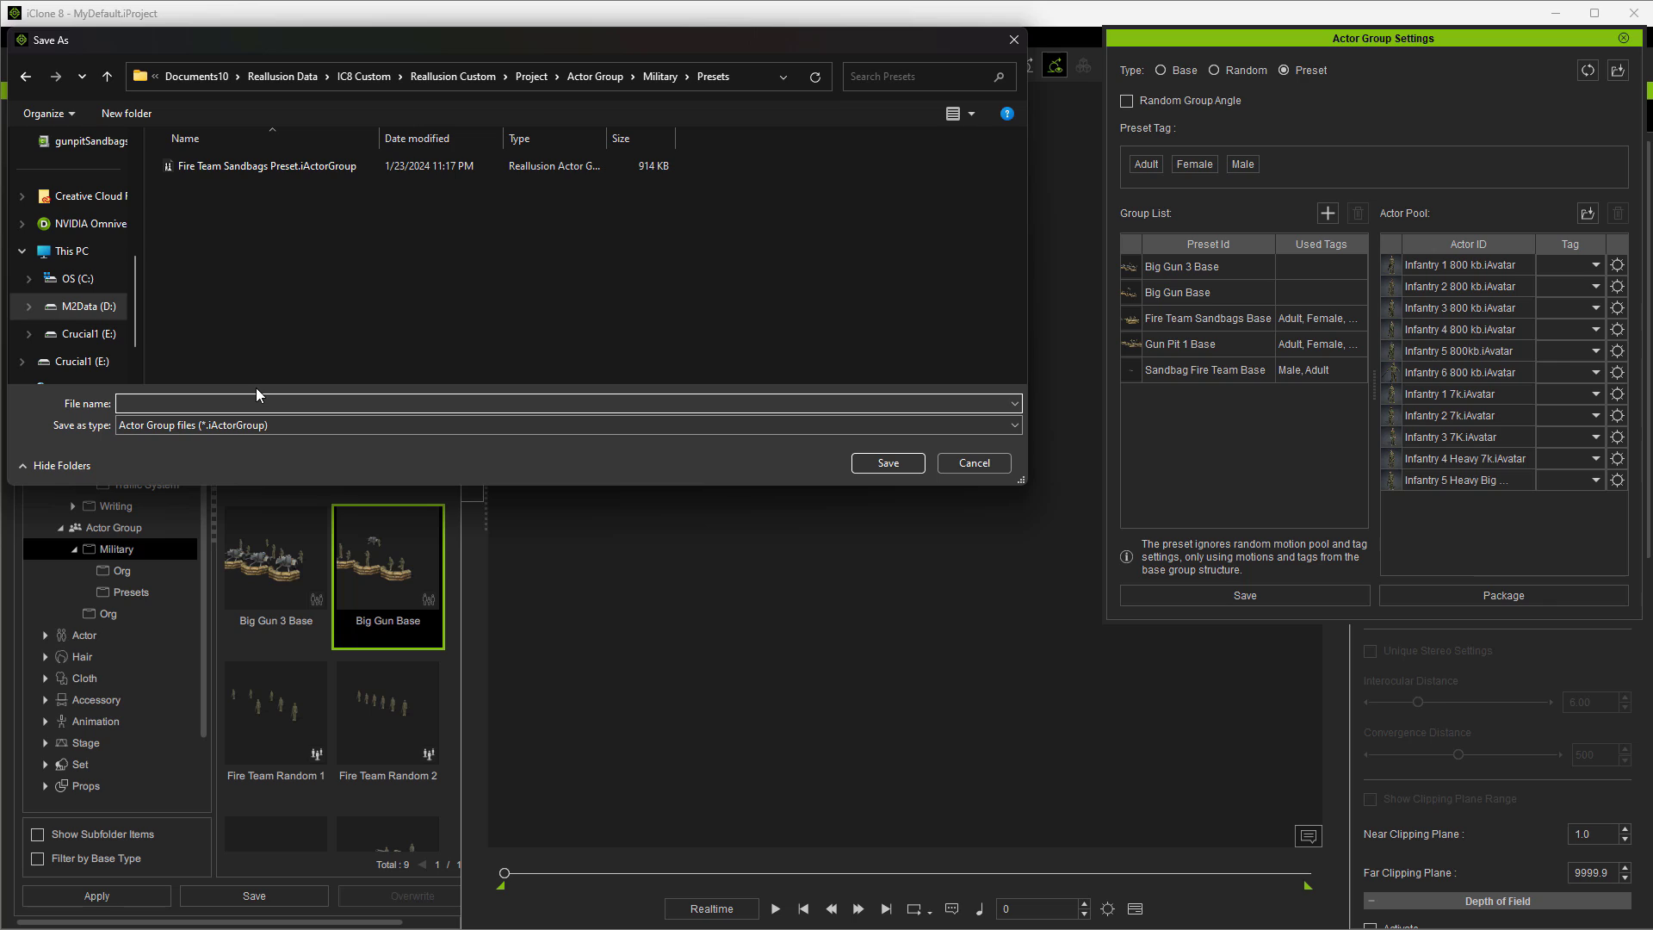
pyautogui.write('Preset 1')
pyautogui.press('Return')
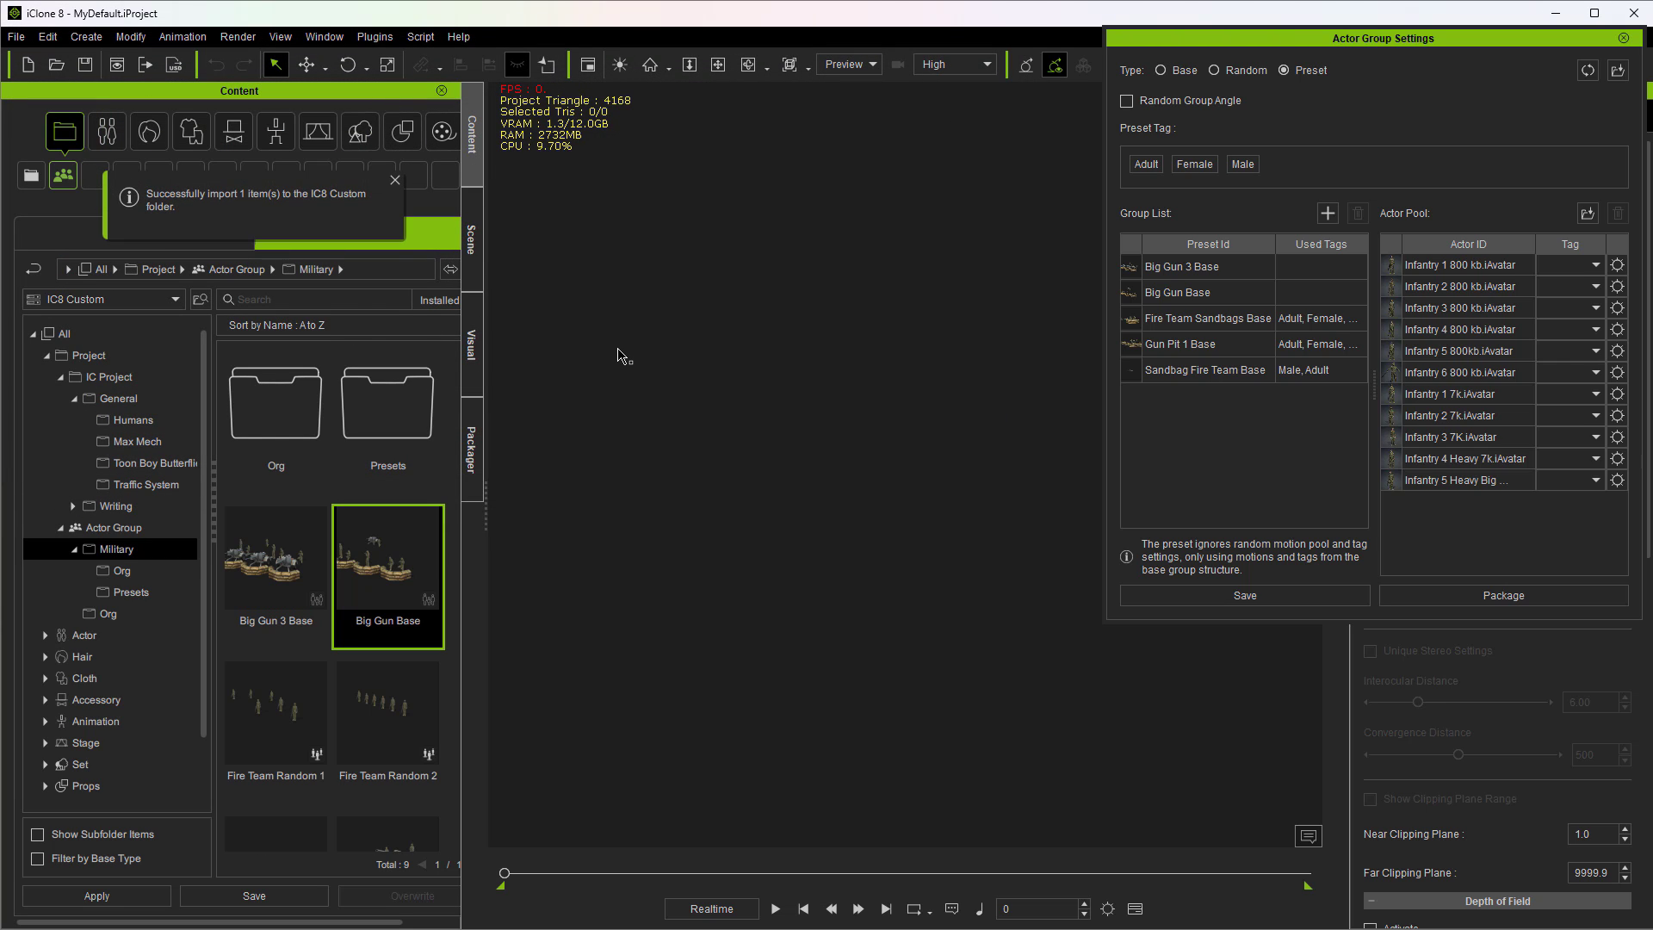
# - Close the actor group settings and load Preset 1 from the Presets folder into the scene
pyautogui.doubleClick(391, 400)
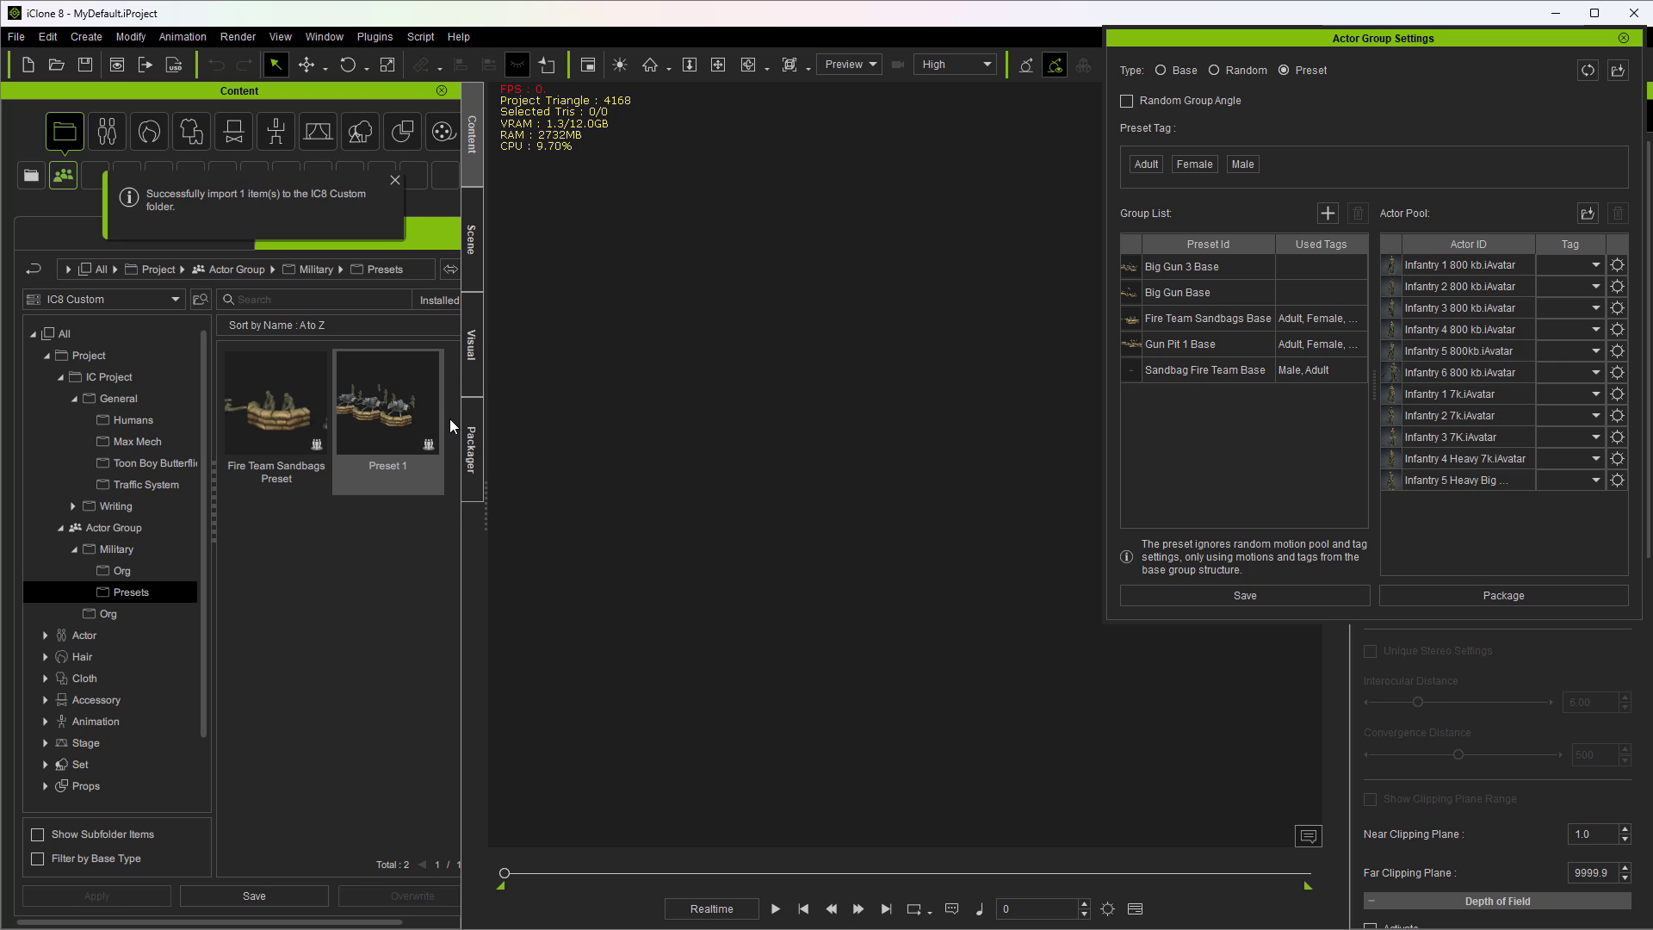
pyautogui.click(1624, 39)
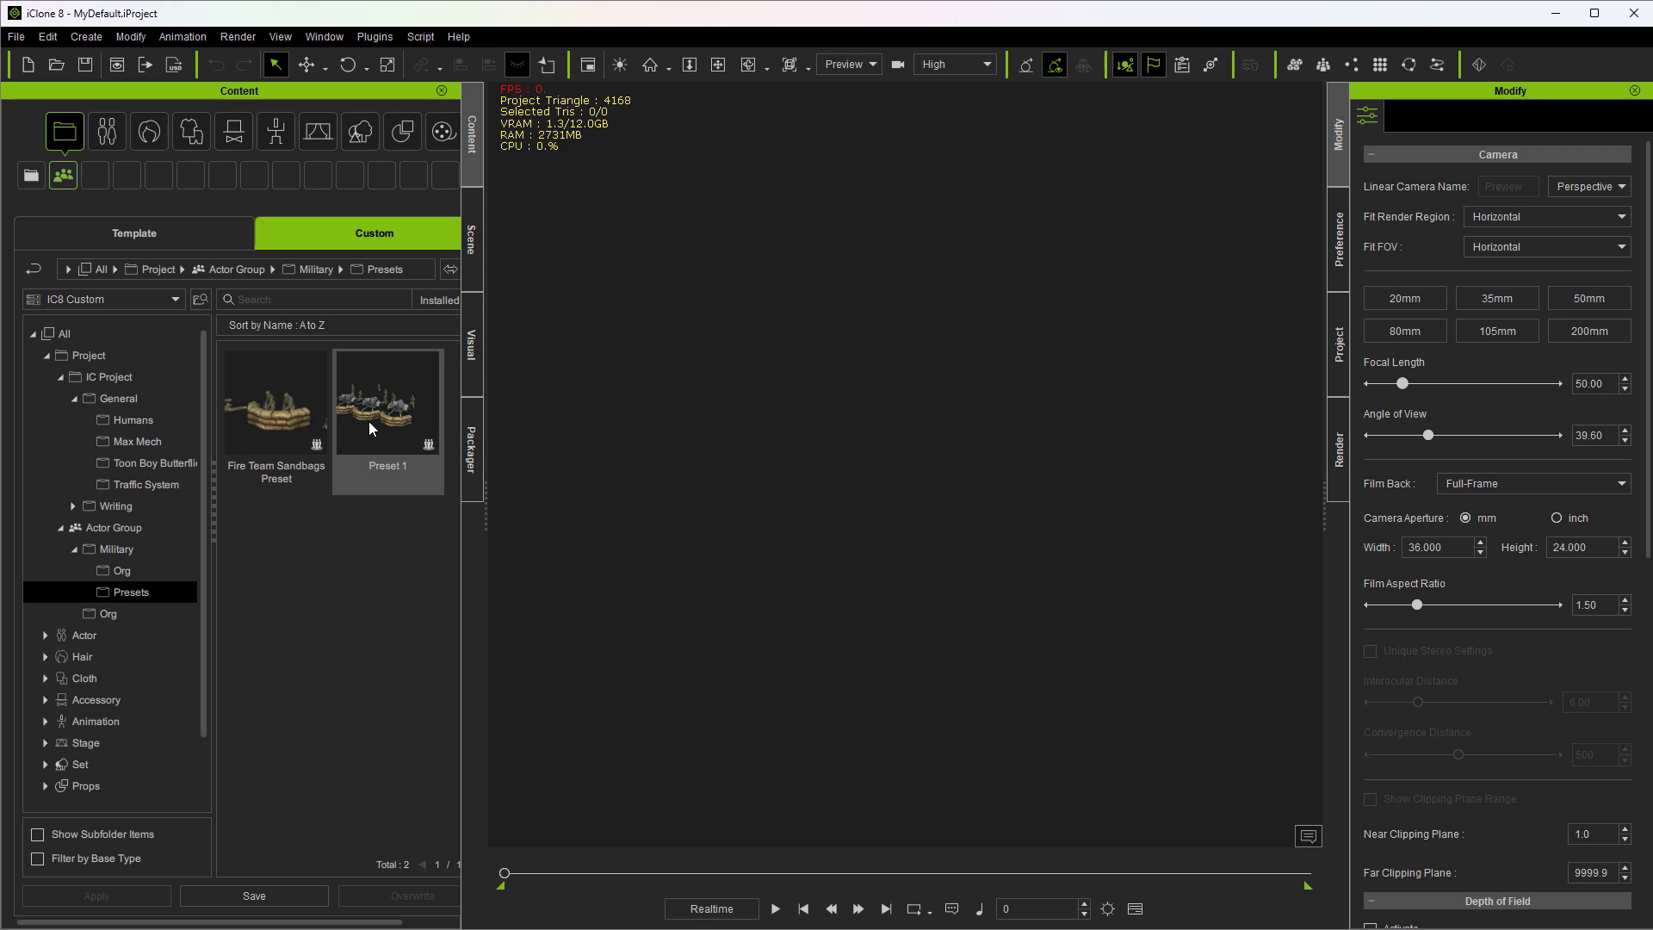
pyautogui.moveTo(372, 423); pyautogui.dragTo(923, 470)
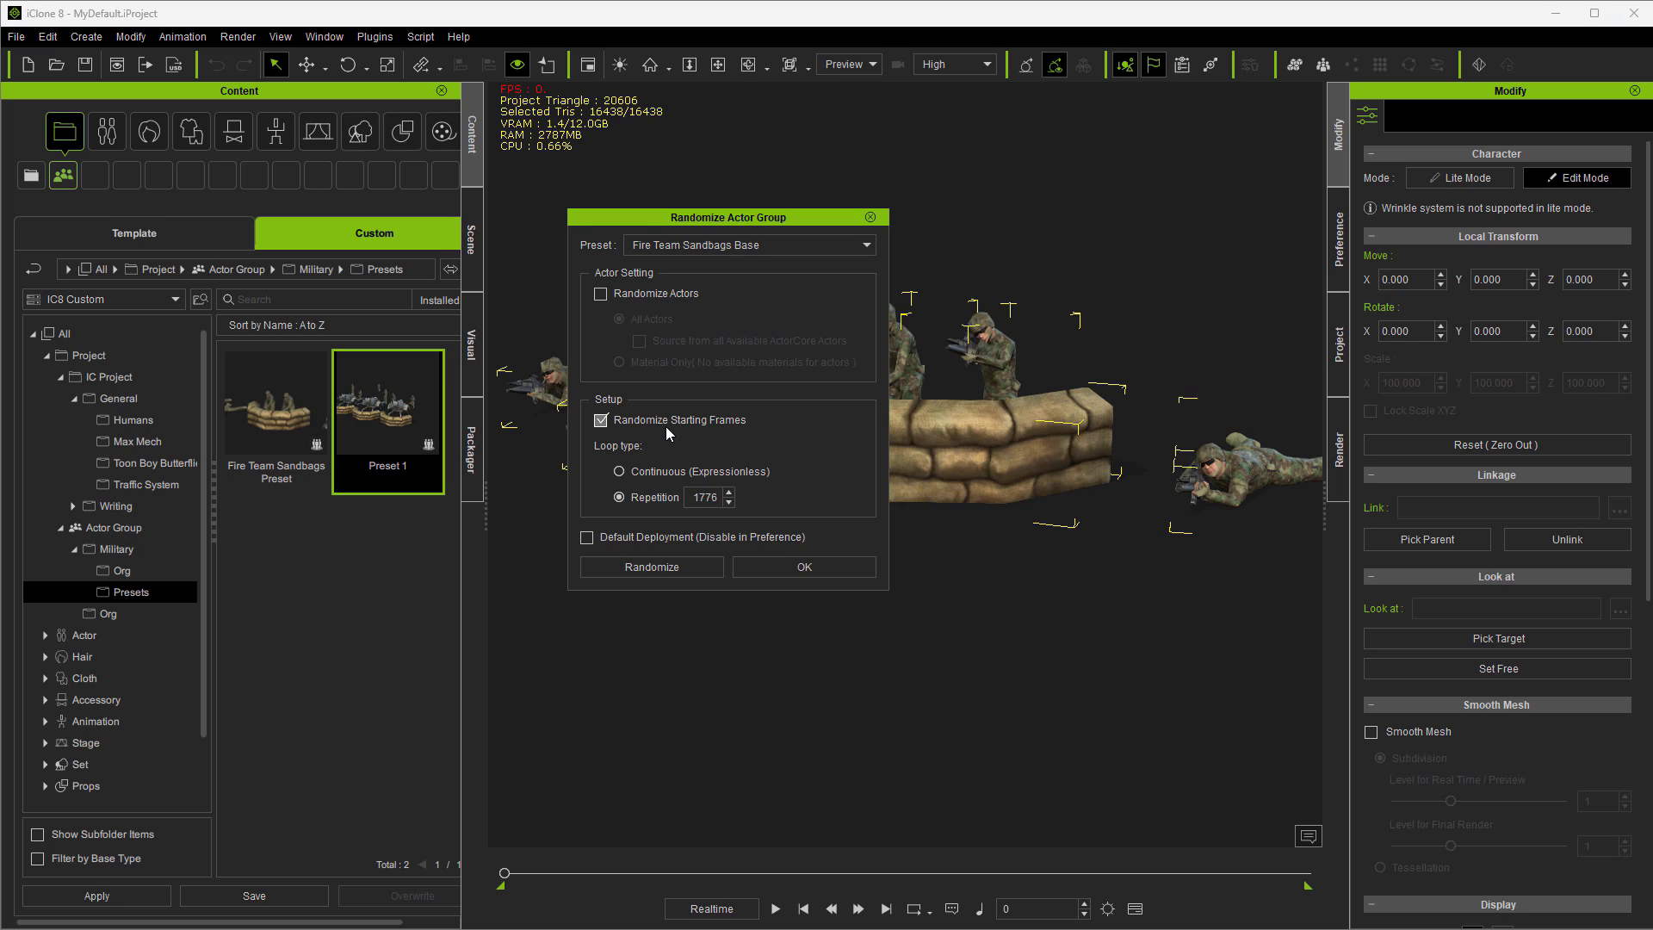
# - Switch the loaded group's preset to Big Gun 3 Base and randomize the actor group
pyautogui.moveTo(722, 219); pyautogui.dragTo(498, 124)
pyautogui.click(640, 151)
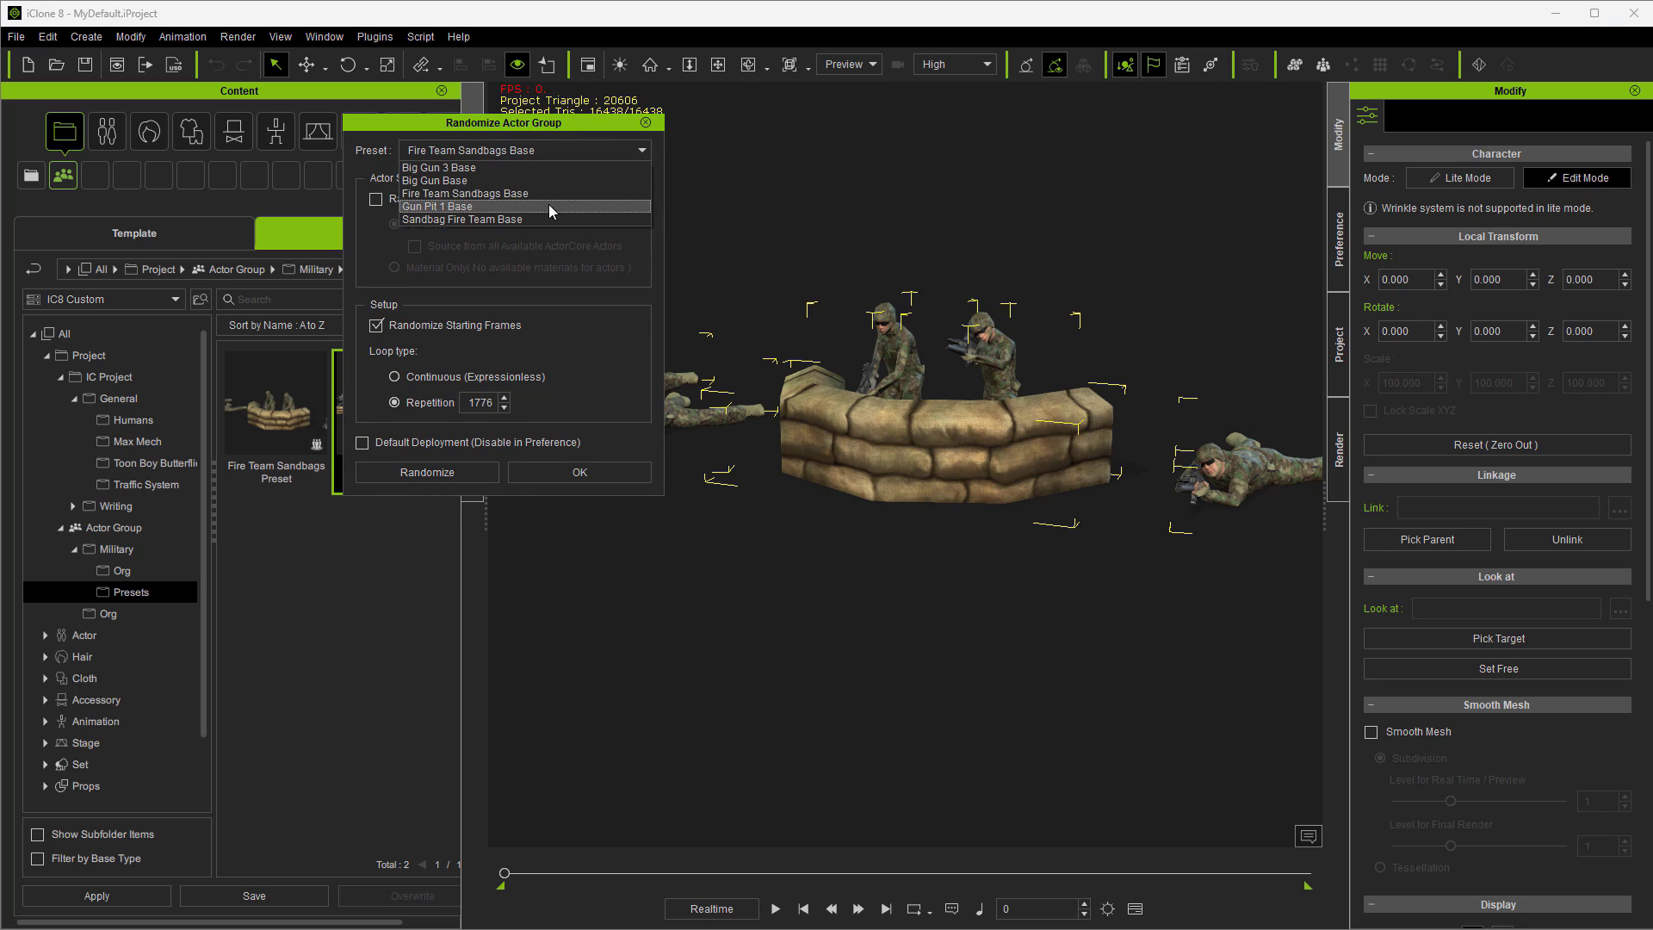
pyautogui.click(465, 168)
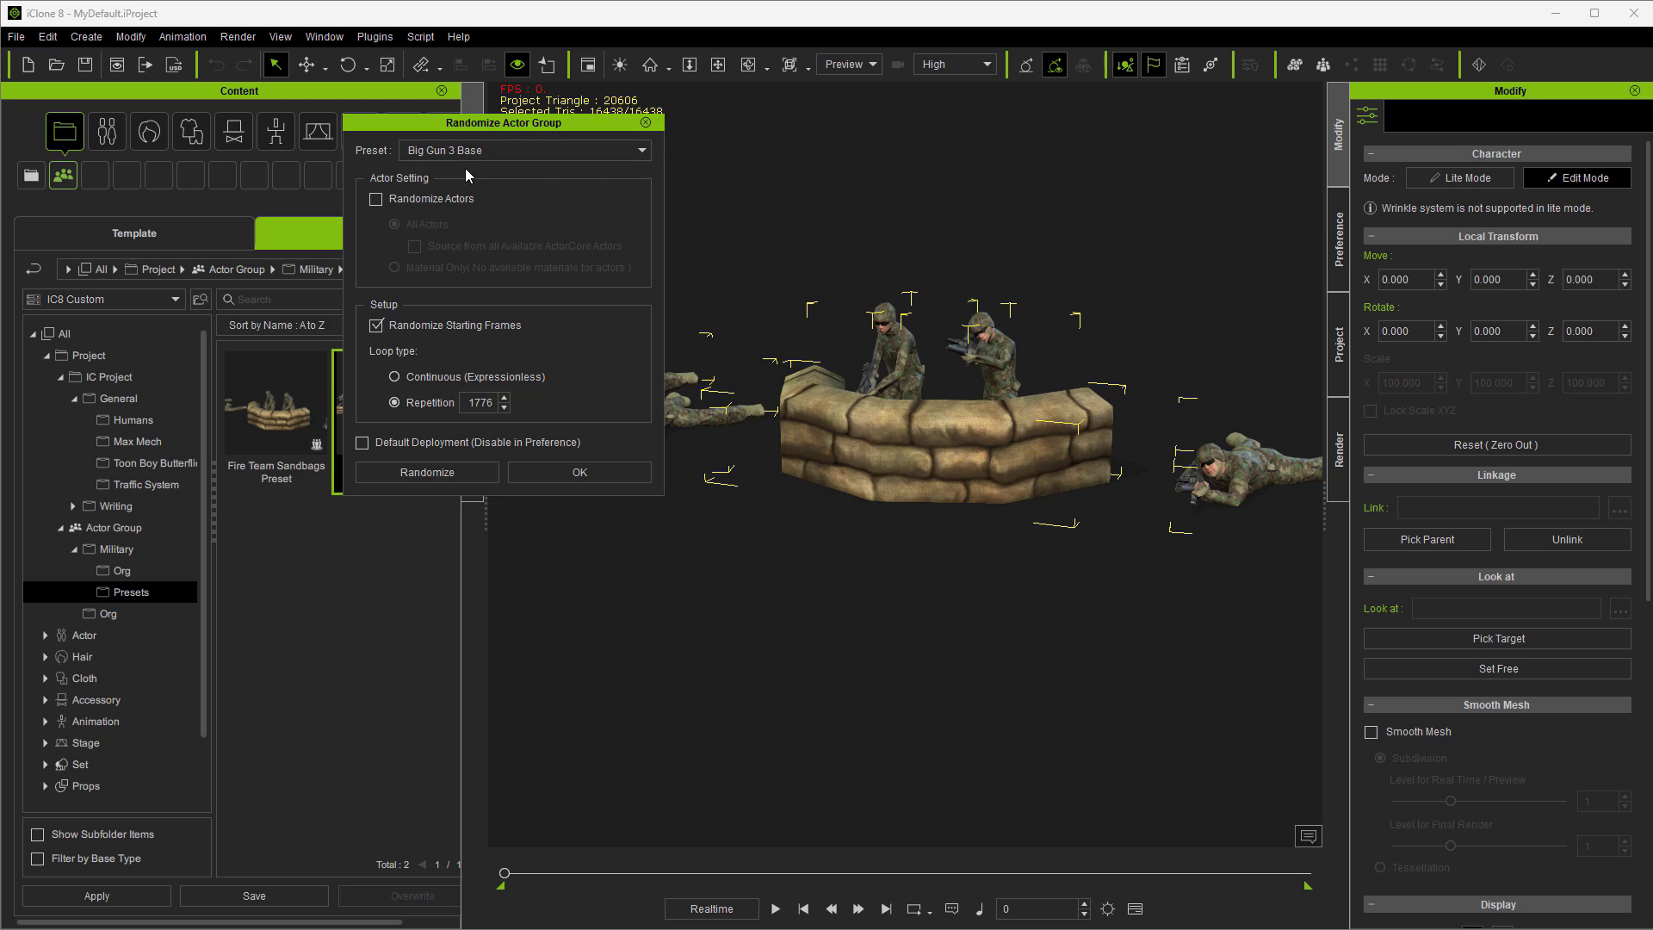
pyautogui.click(643, 152)
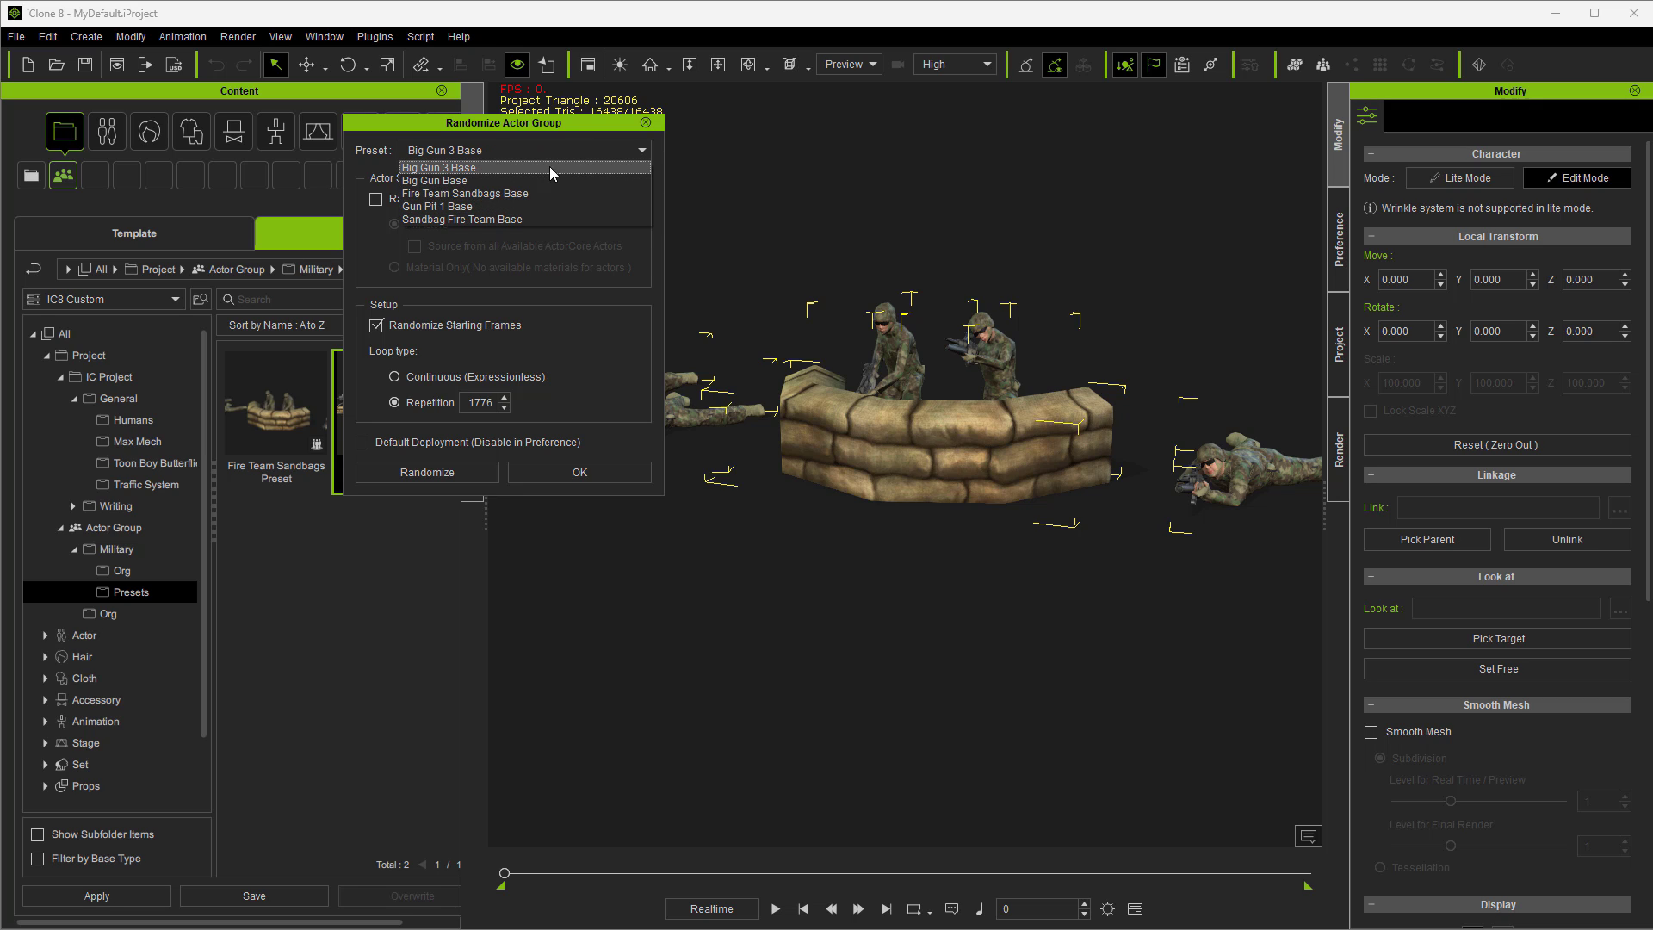
pyautogui.click(495, 151)
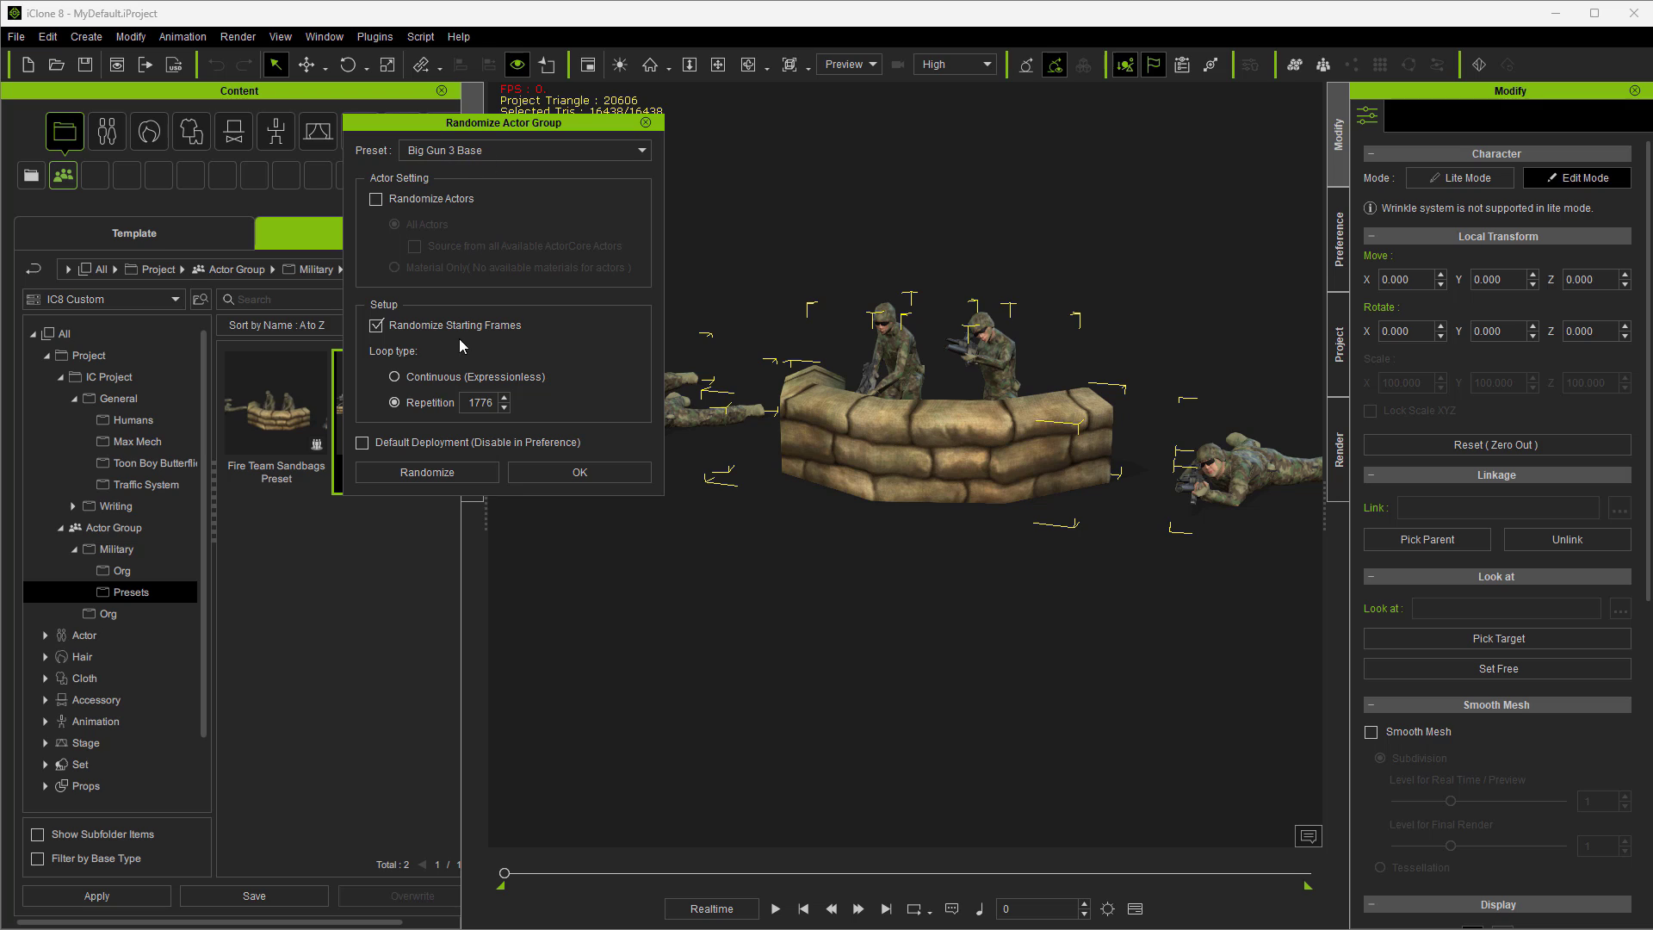
pyautogui.click(425, 472)
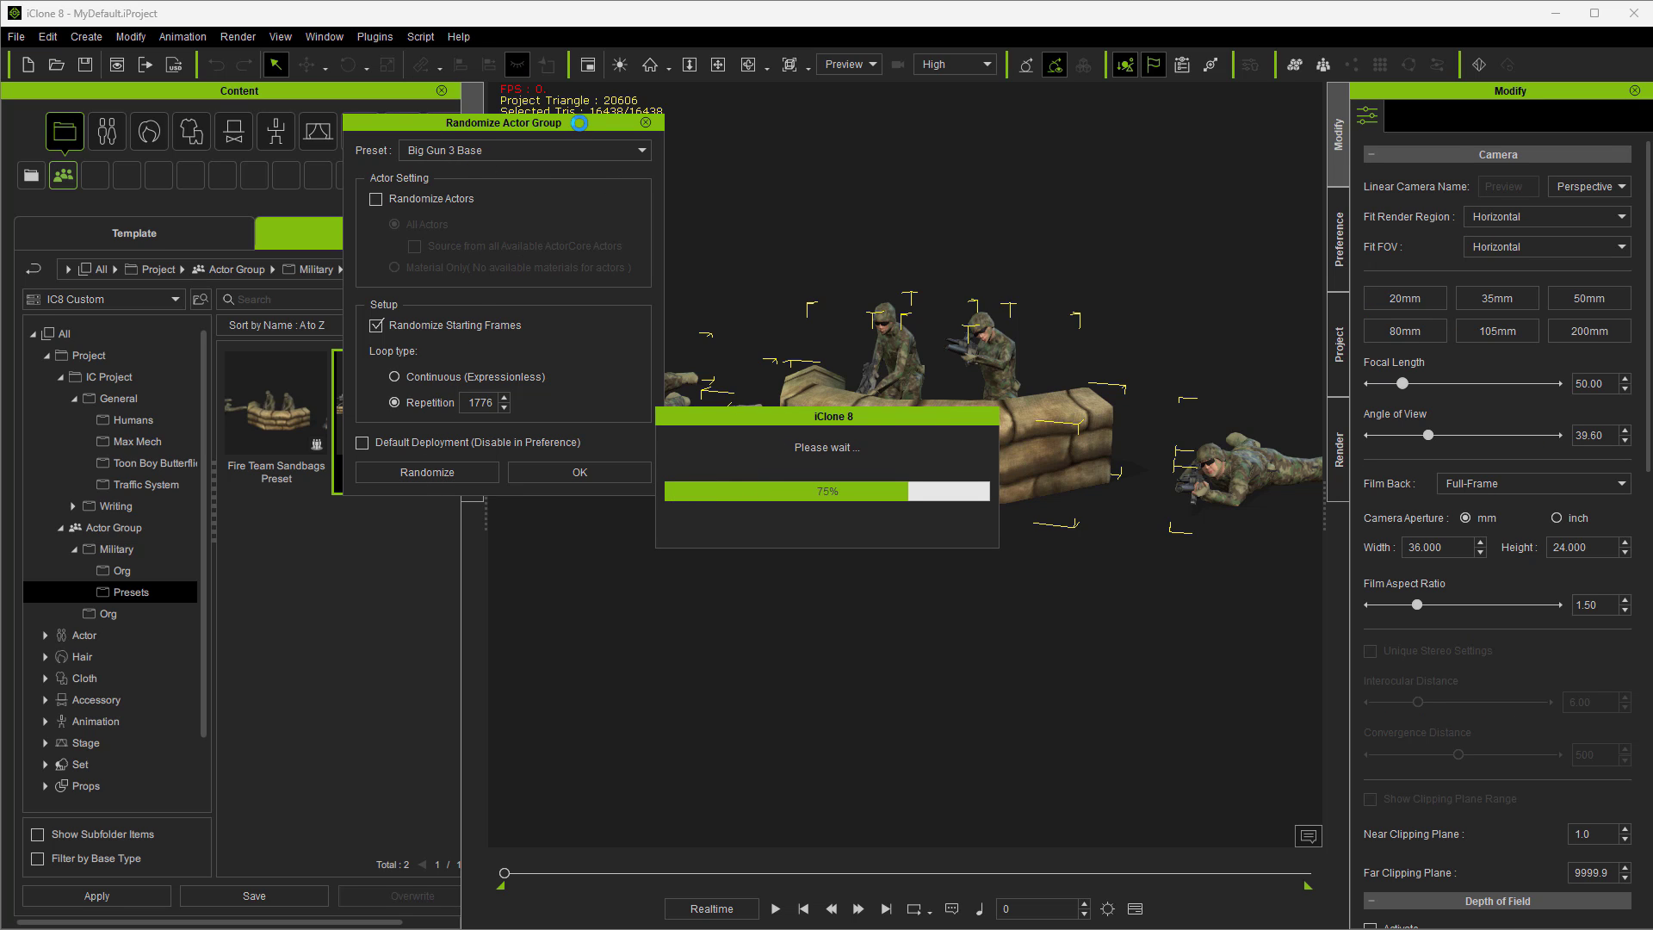
# - Move the Randomize Actor Group dialog clear of the viewport, switch the preset to Big Gun Base and randomize the group
pyautogui.moveTo(571, 123); pyautogui.dragTo(431, 98)
pyautogui.scroll(-5, 808, 537)
pyautogui.scroll(-2, 808, 537)
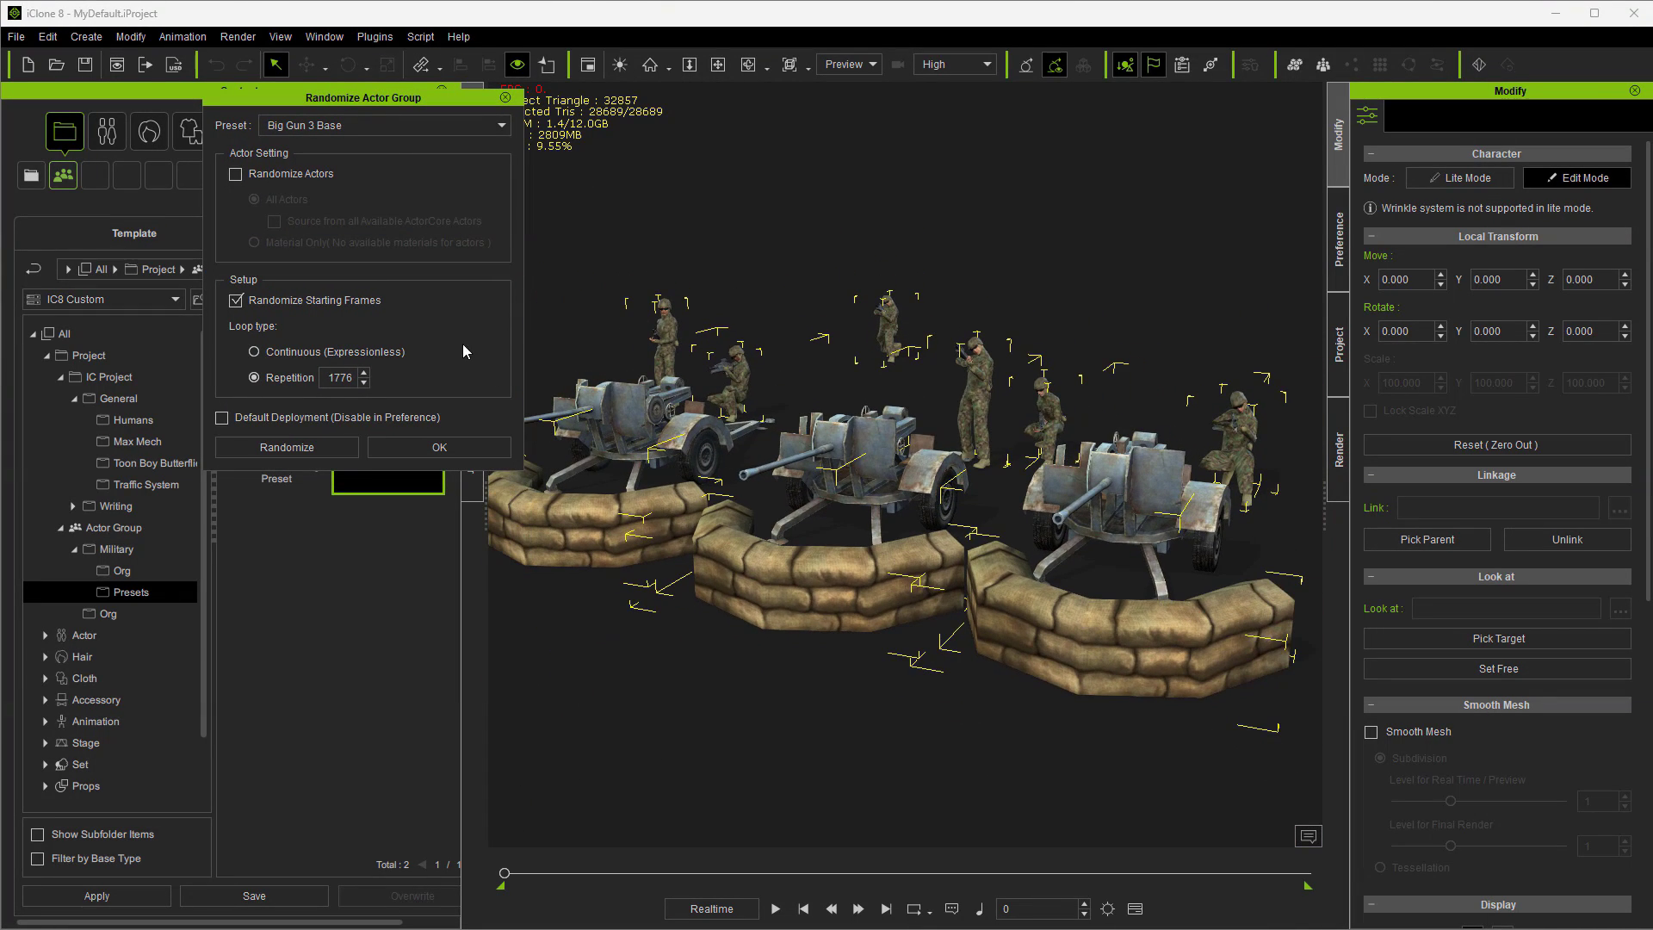
pyautogui.click(501, 131)
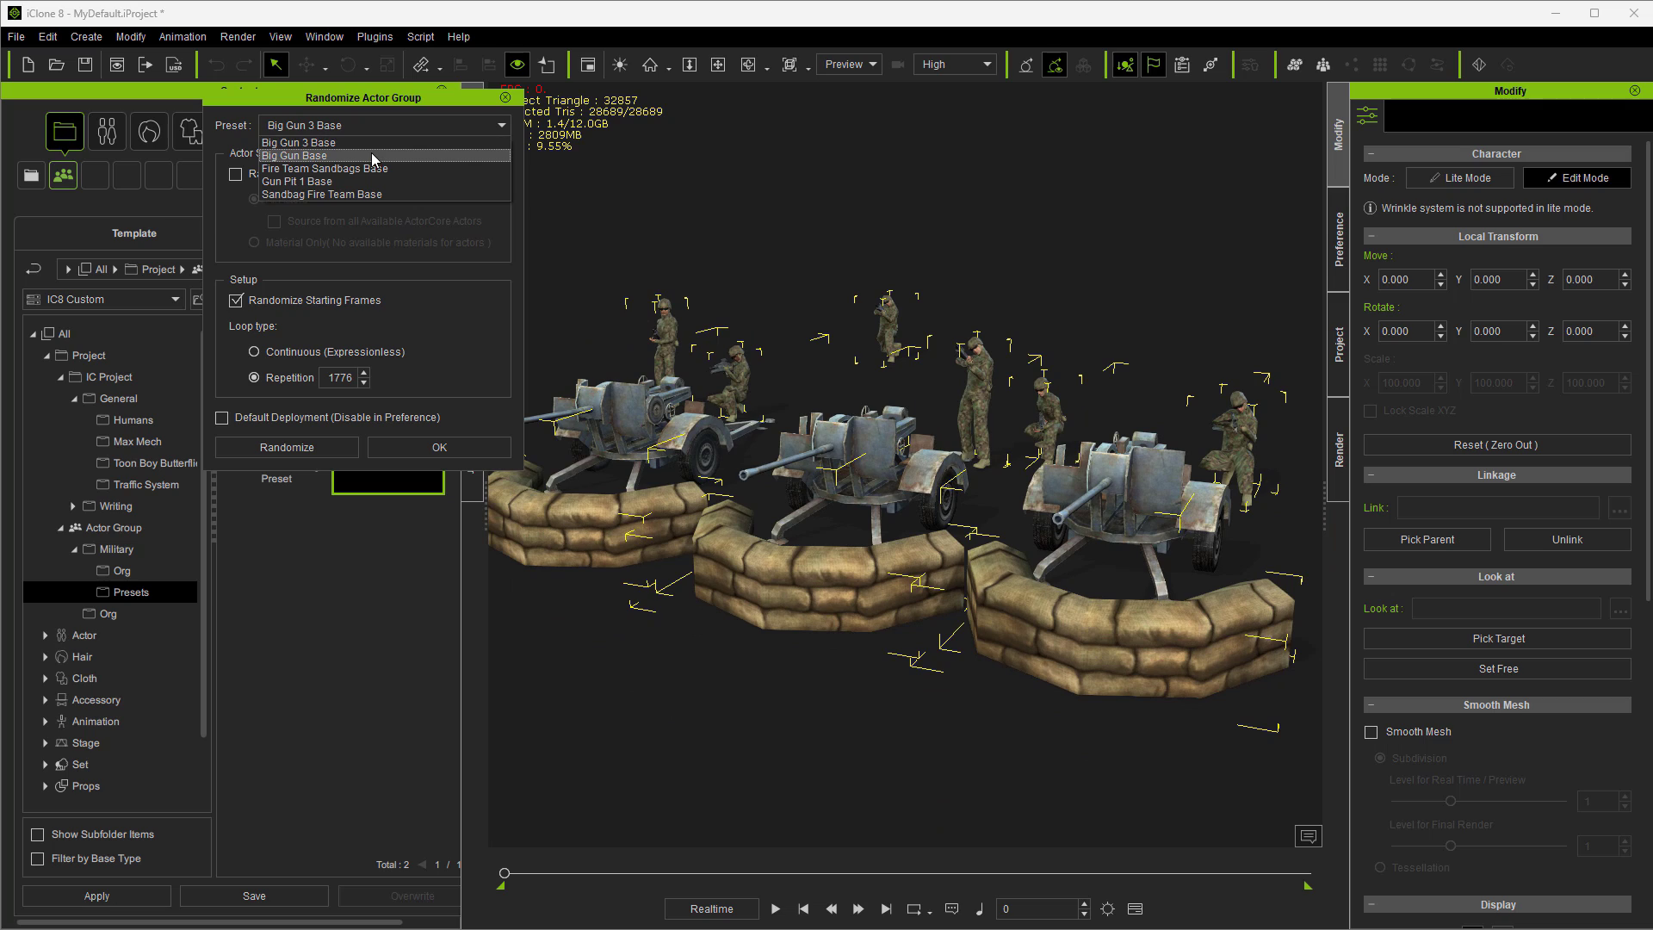
pyautogui.click(376, 162)
pyautogui.click(317, 449)
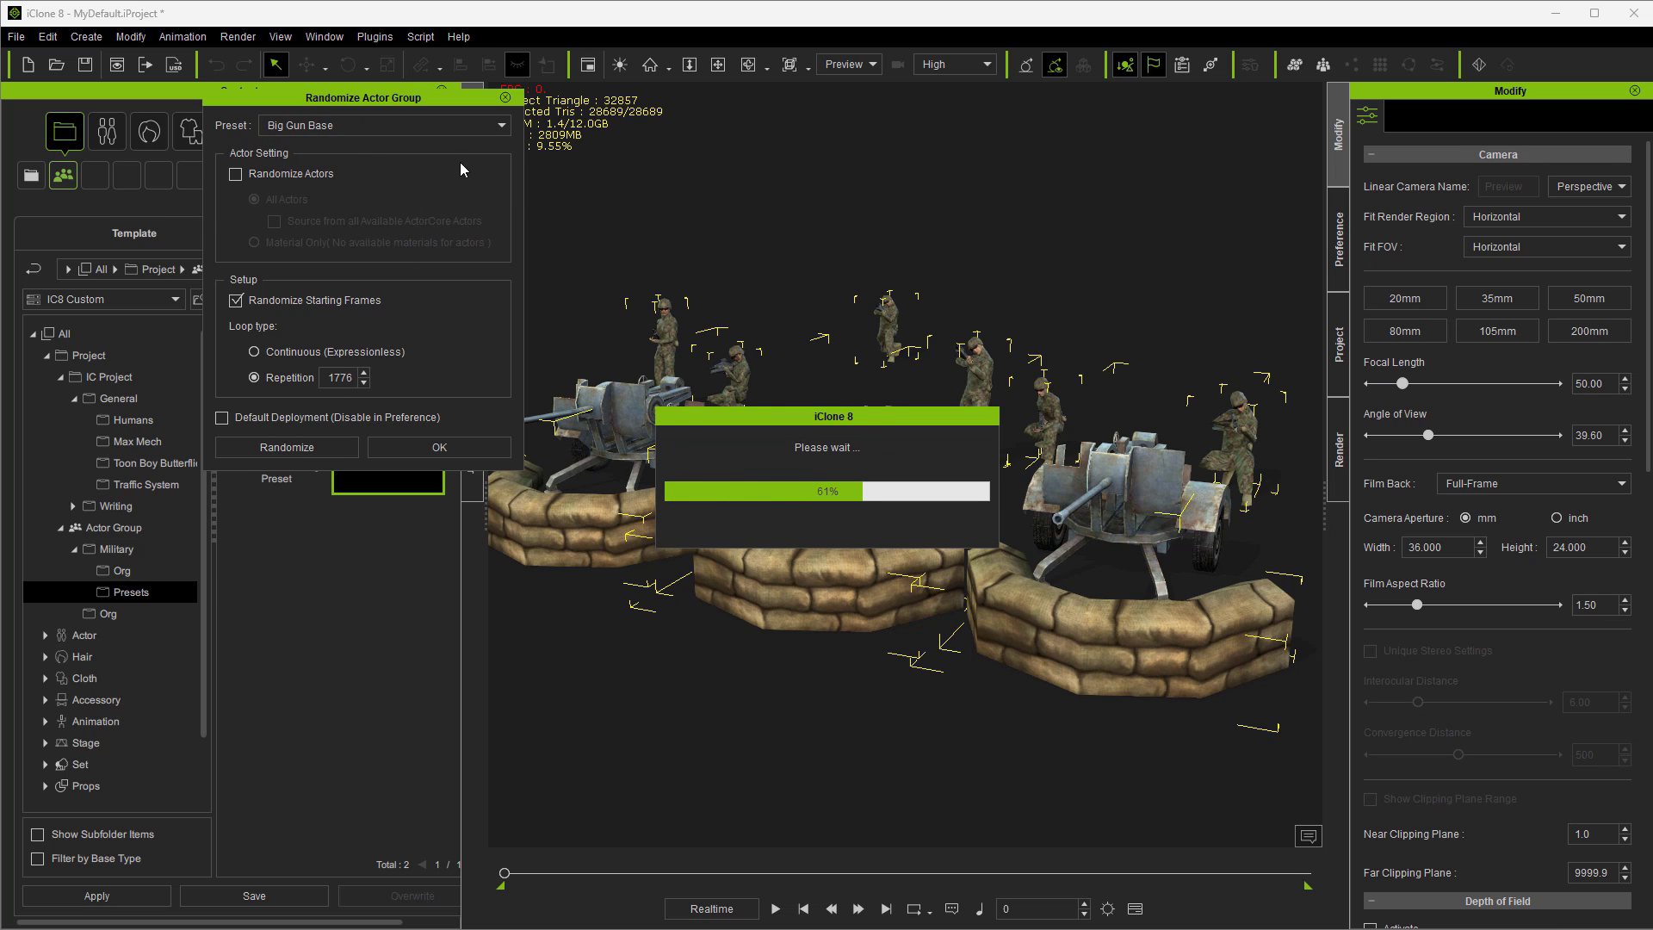
# - Switch the actor group's preset to Gun Pit 1 Base and randomize the group
pyautogui.click(502, 126)
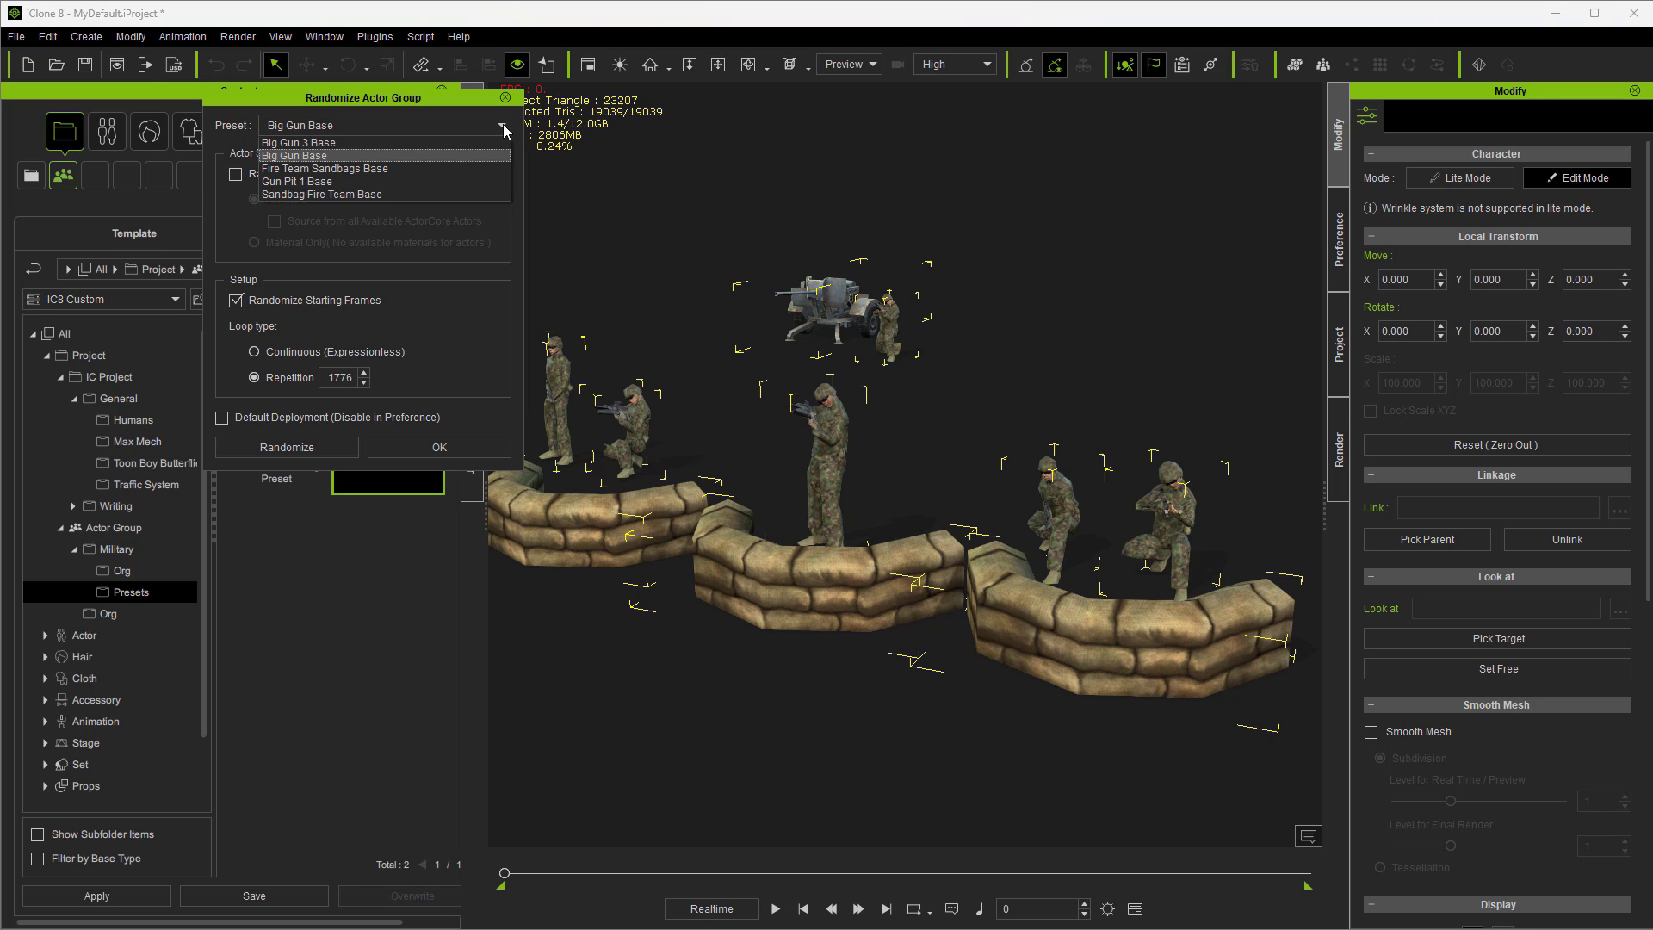
pyautogui.click(364, 174)
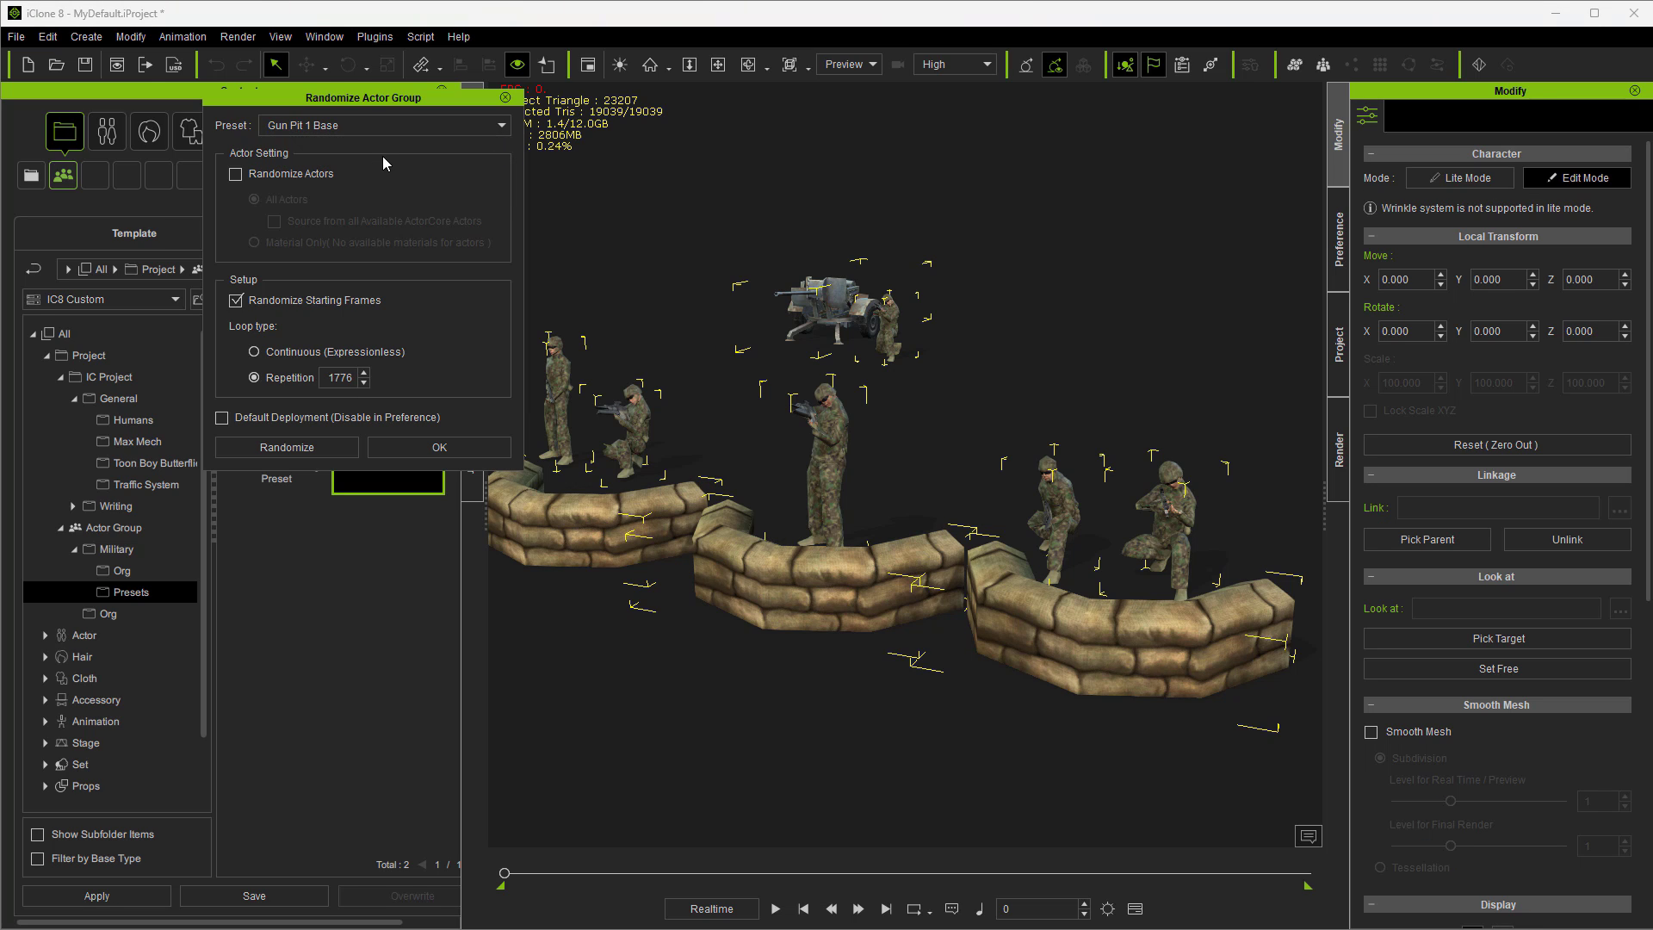
pyautogui.click(310, 448)
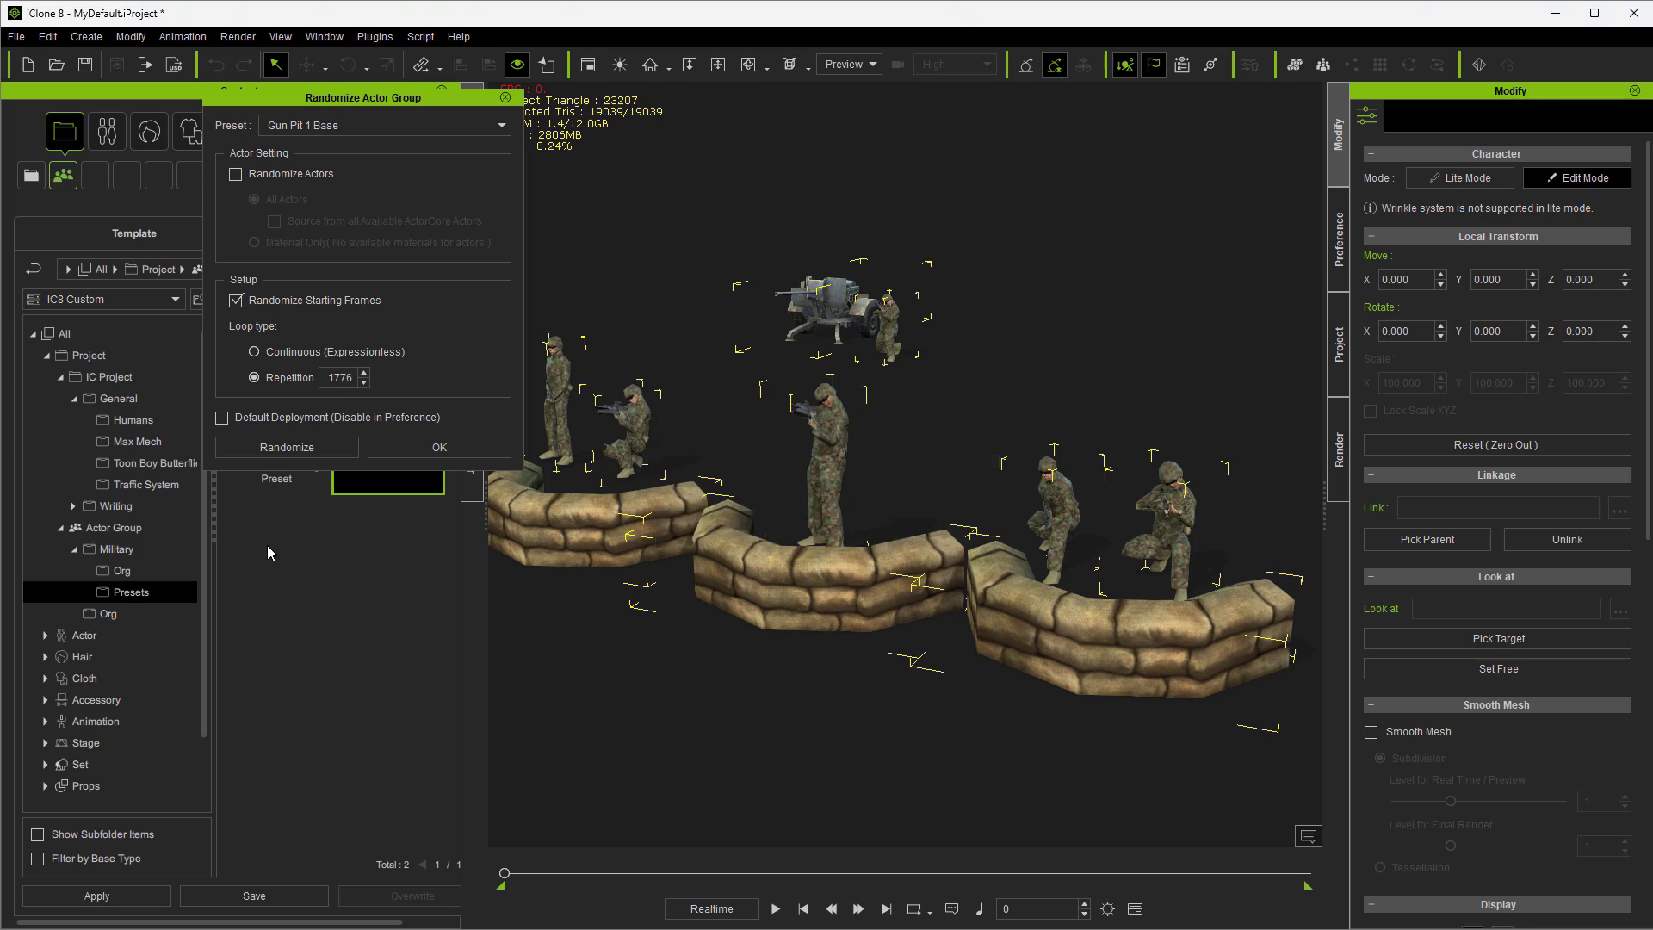
# - Switch the actor group's preset to Fire Team Sandbags Base and randomize the group
pyautogui.click(503, 125)
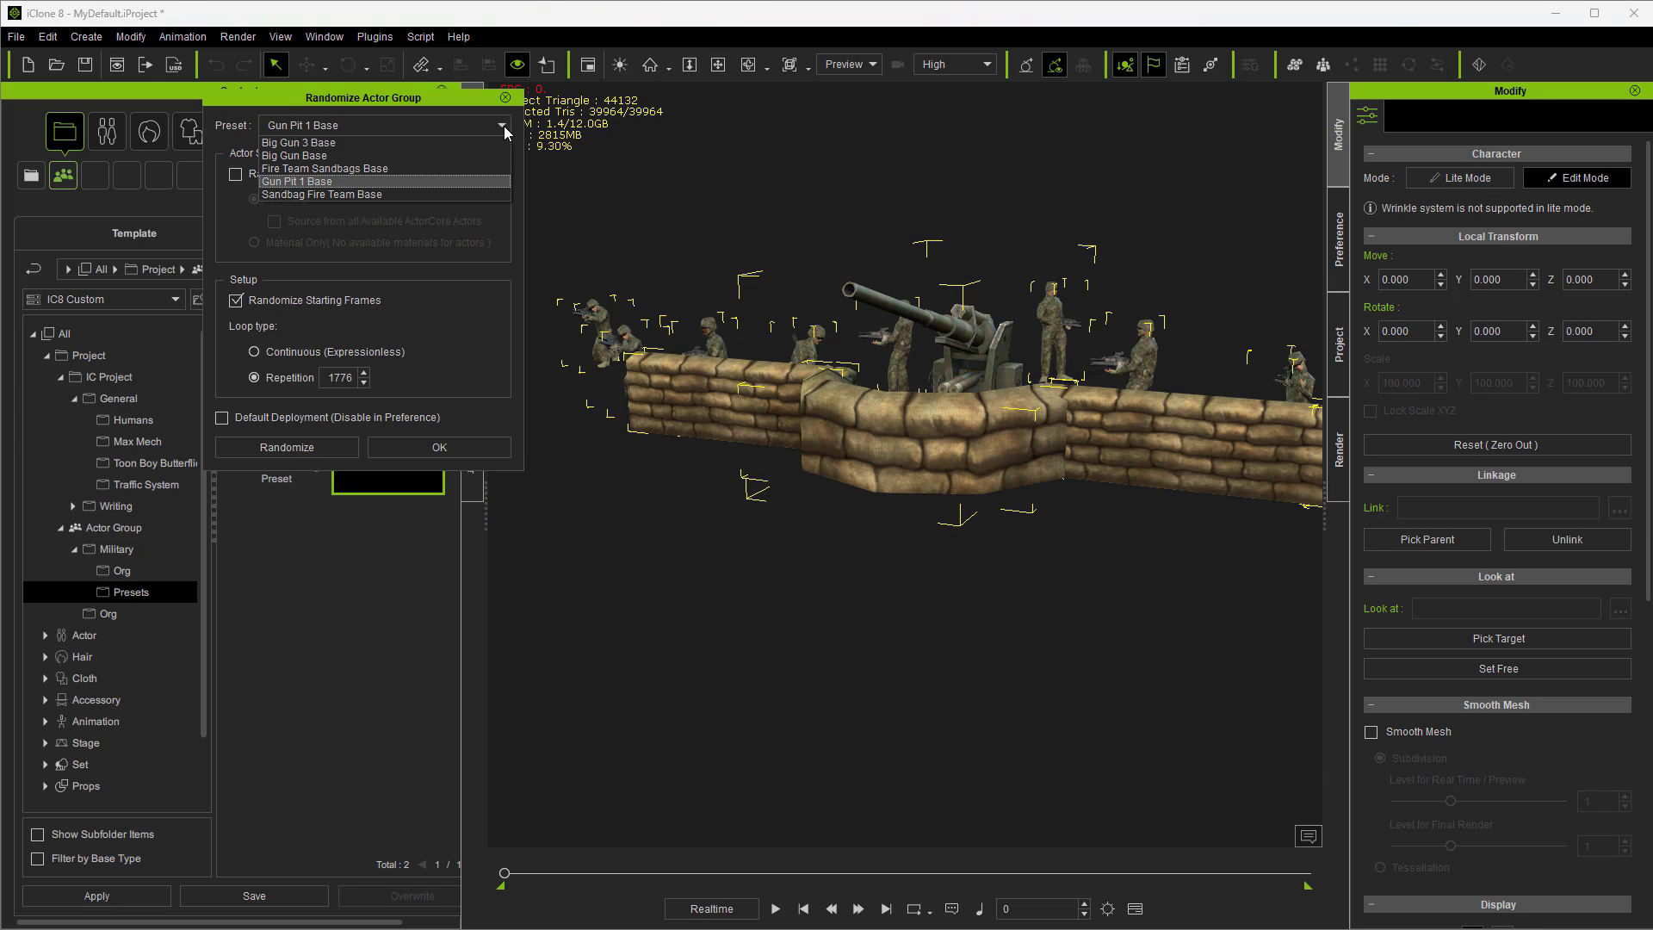
pyautogui.click(371, 170)
pyautogui.click(292, 449)
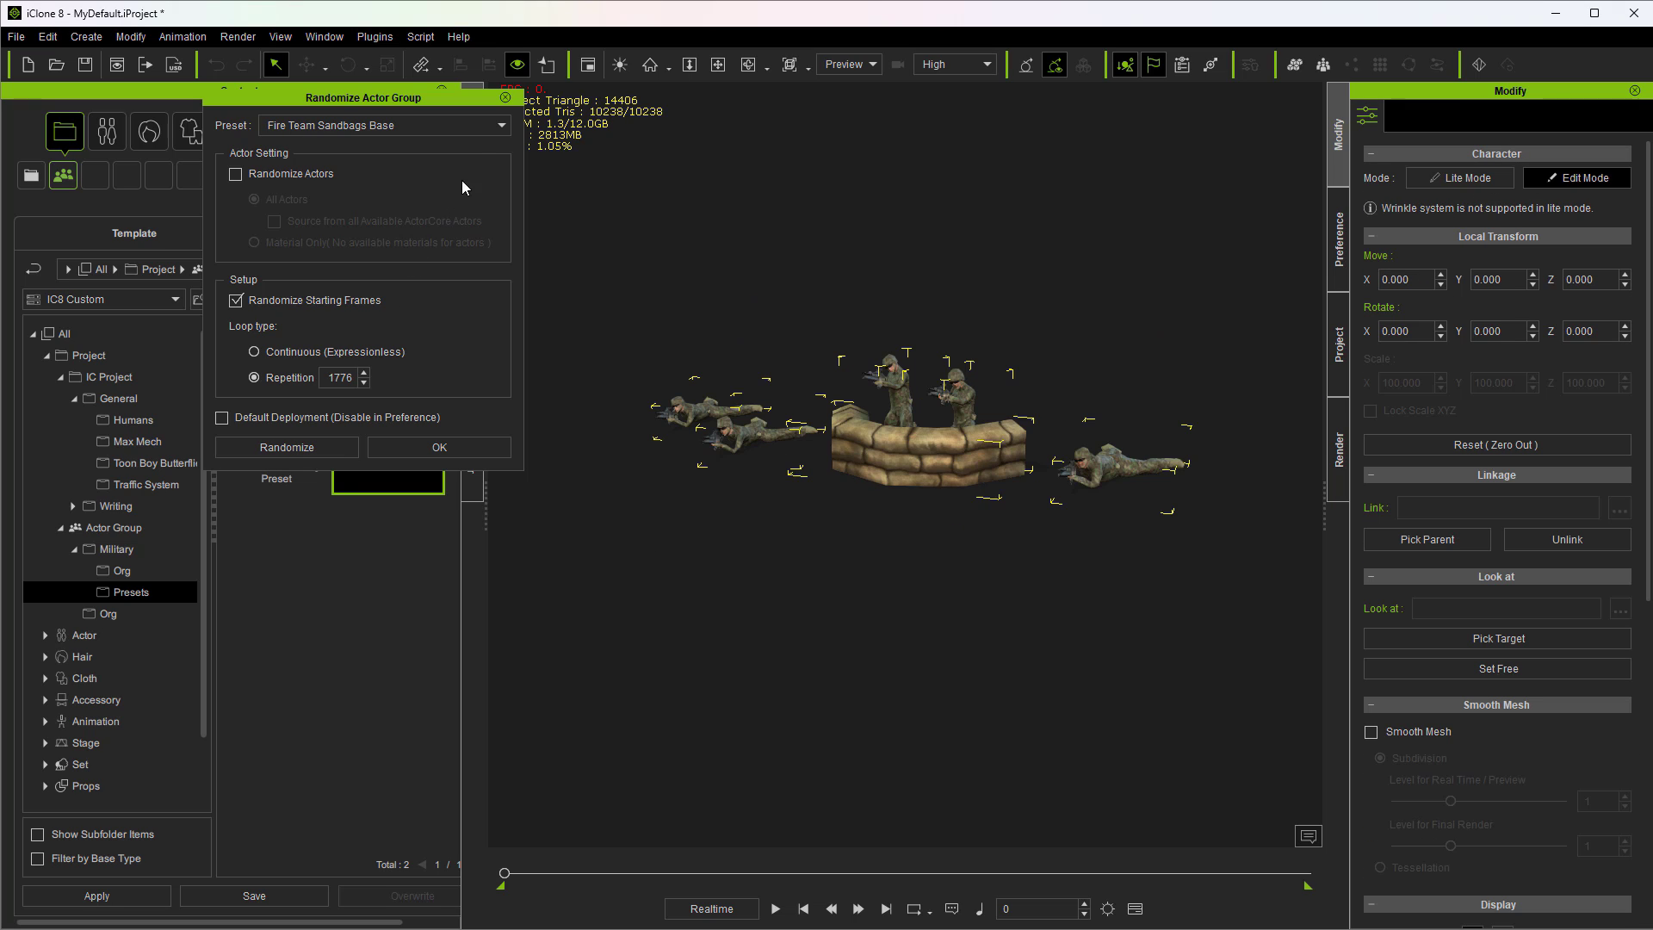
# - Apply the Sandbag Fire Team Base preset to the actor group with randomization and play the animation
pyautogui.click(494, 125)
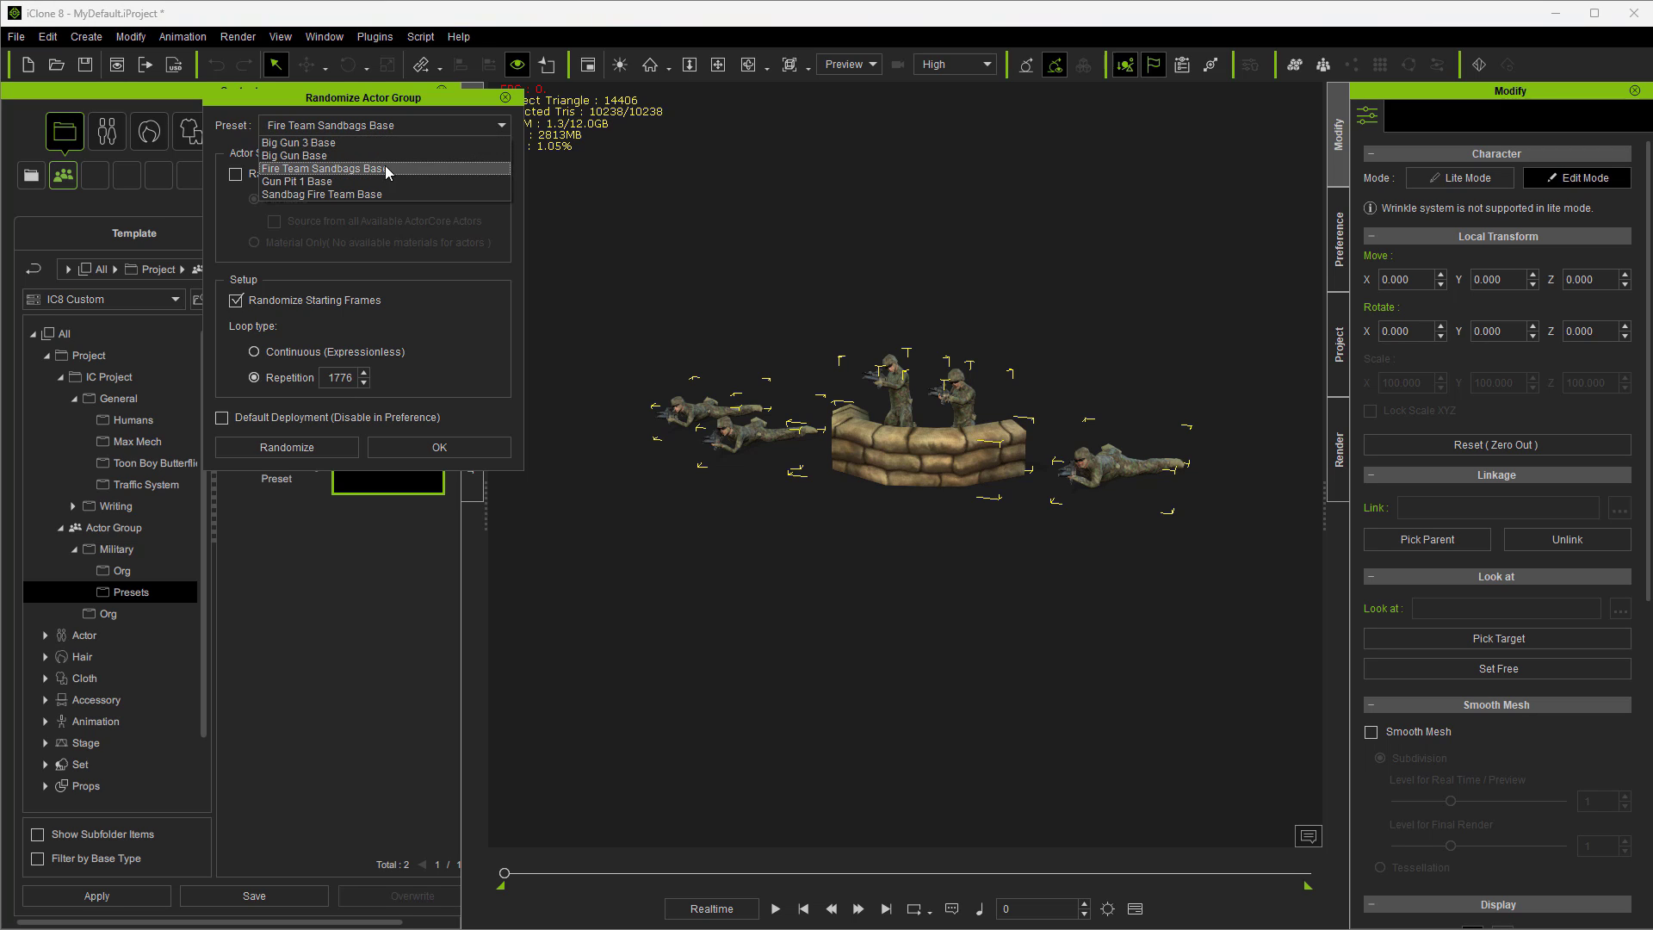
pyautogui.click(366, 192)
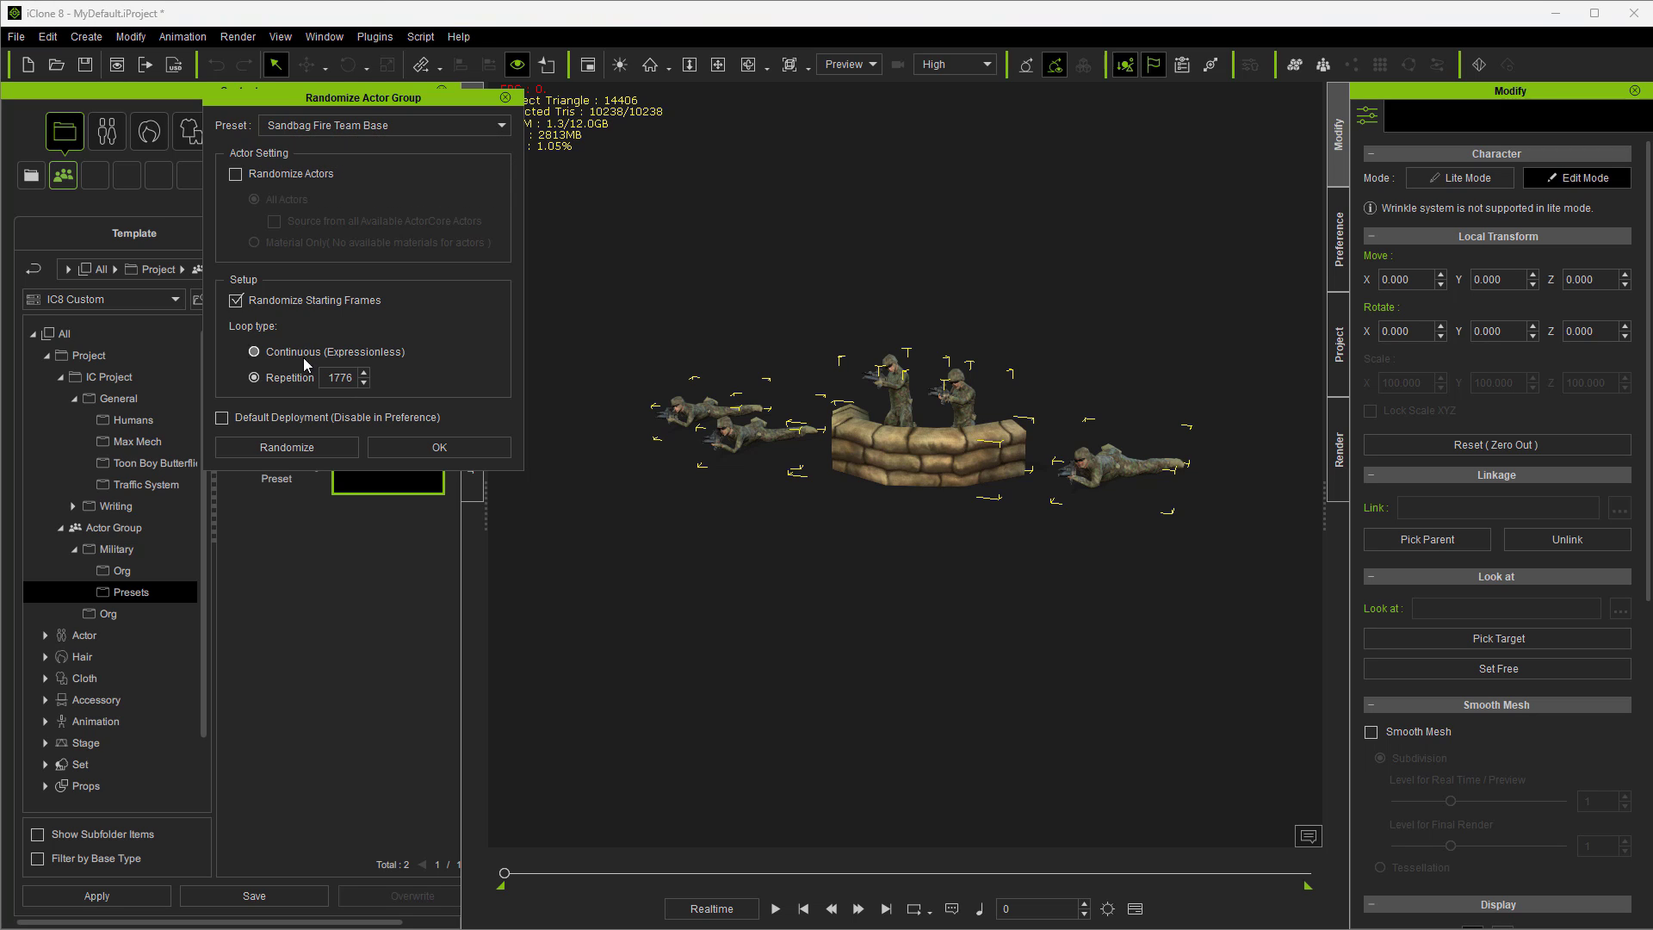
pyautogui.click(278, 447)
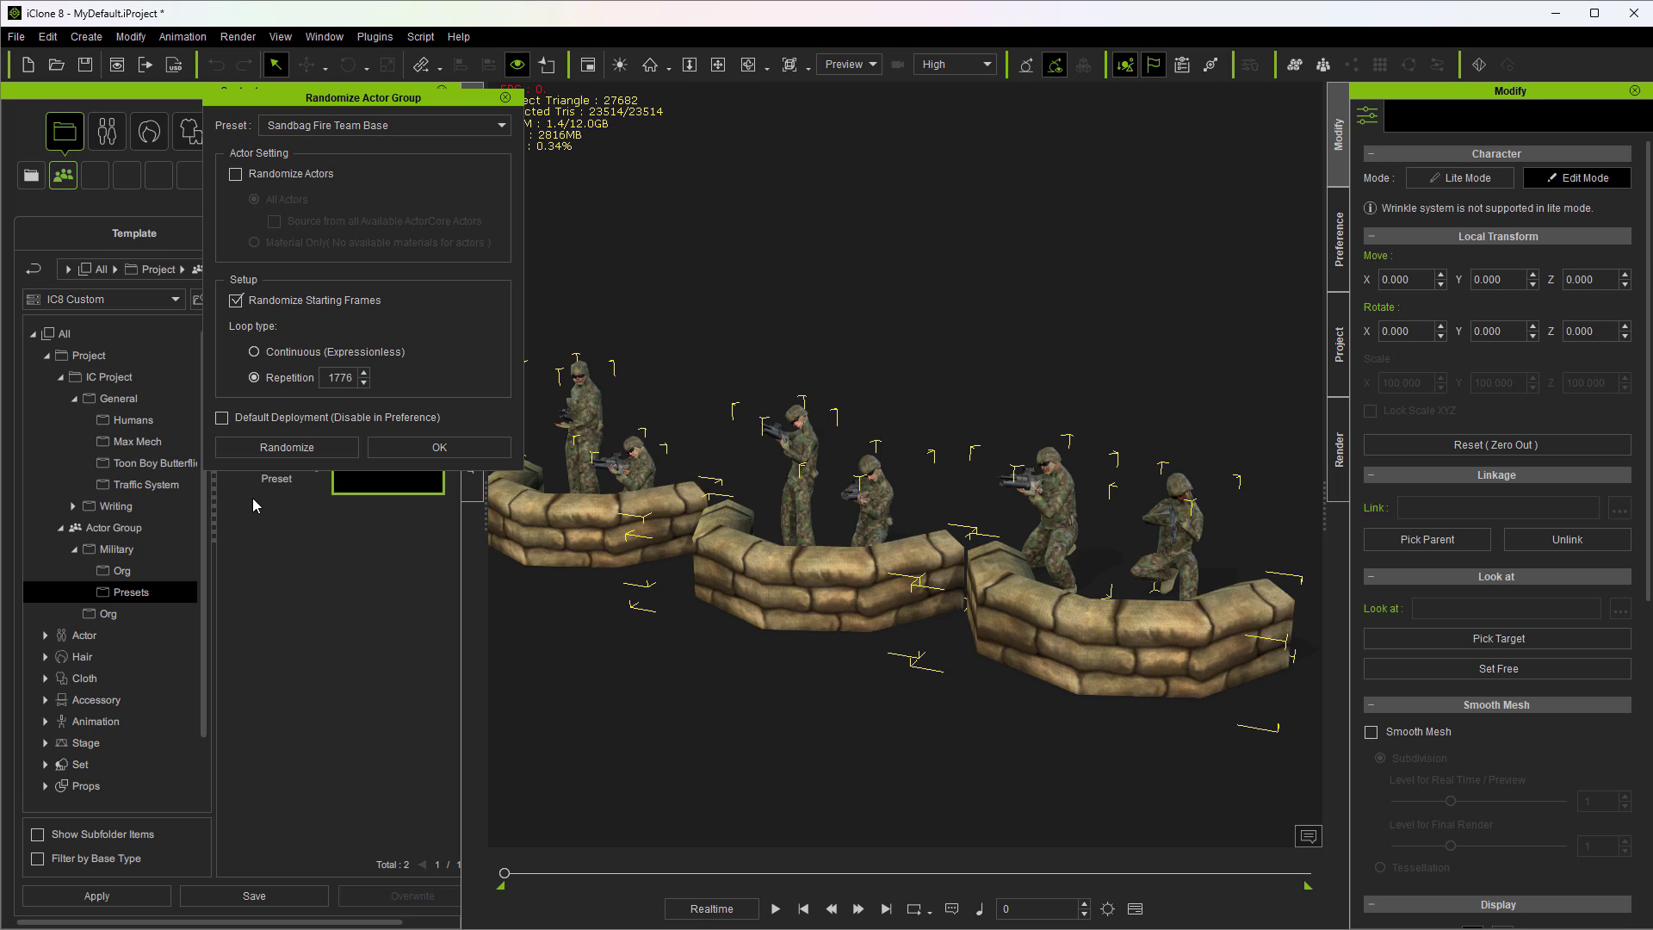
pyautogui.click(411, 446)
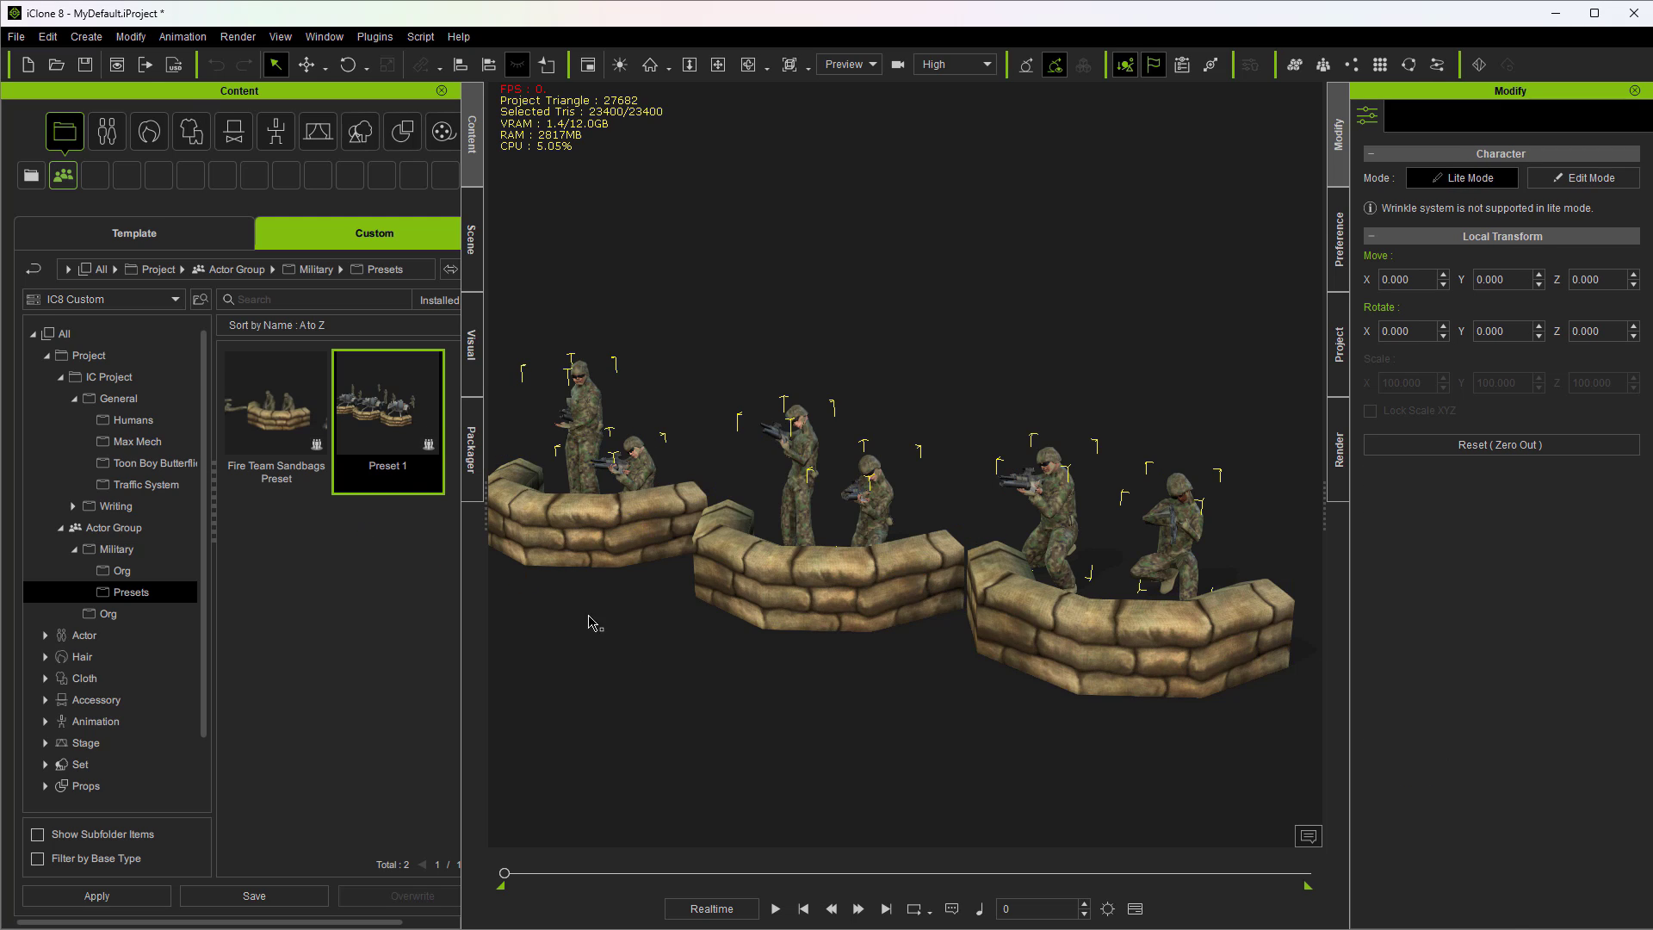
pyautogui.click(776, 909)
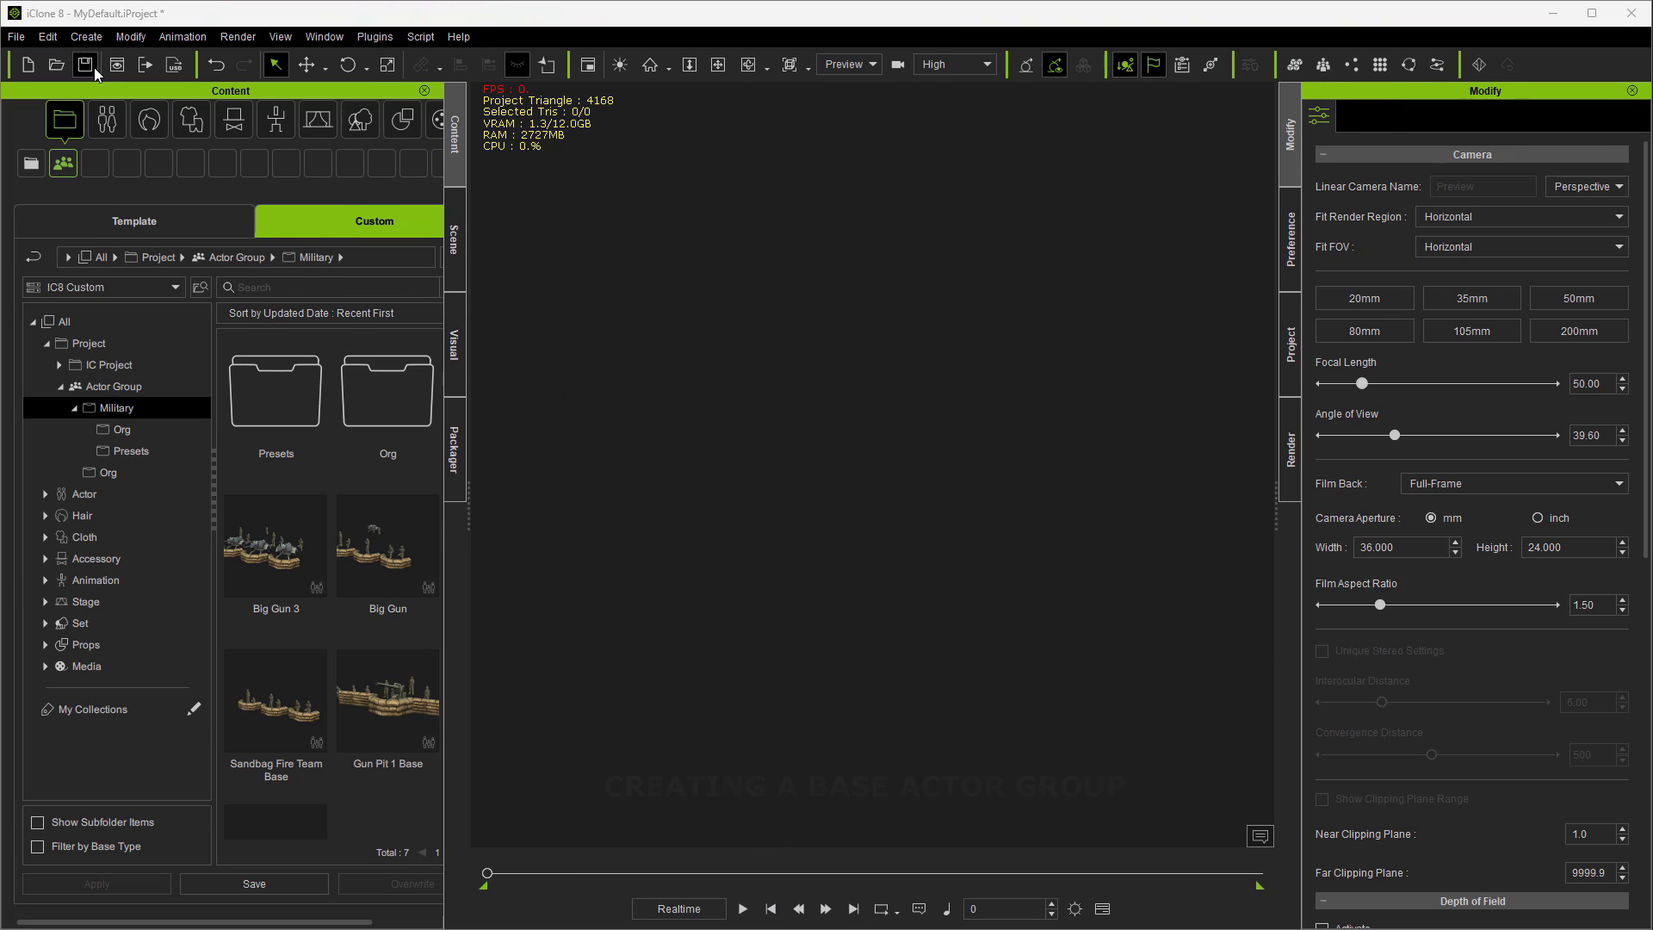
# - Start creating a new actor group and set its type to Random
pyautogui.click(86, 37)
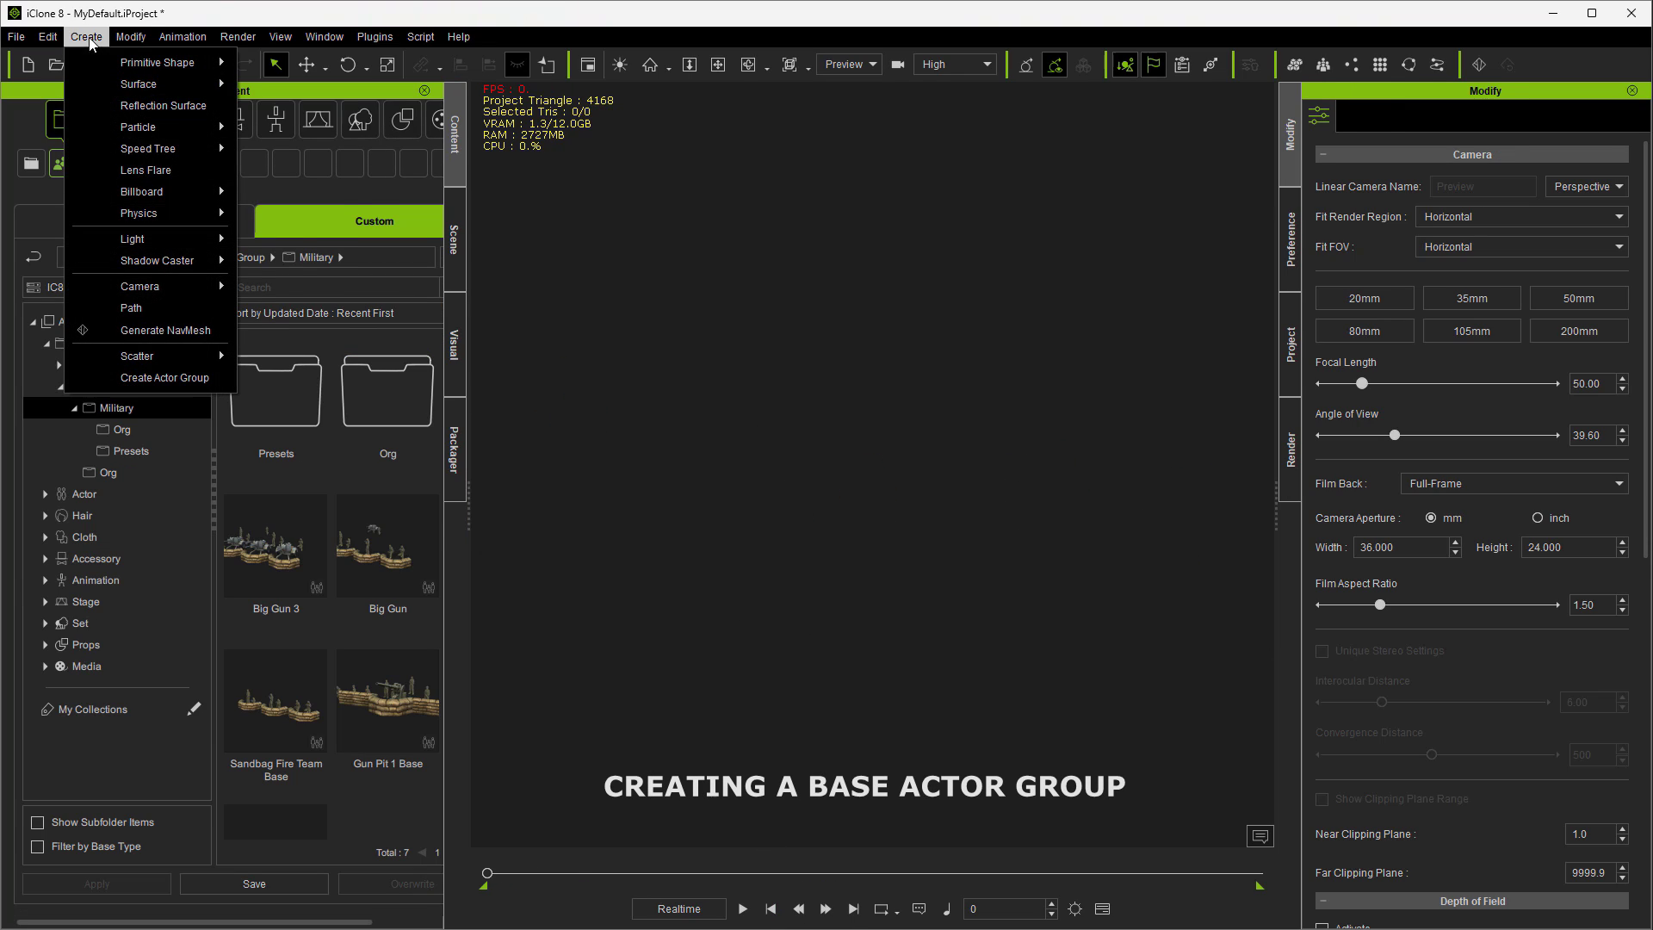
pyautogui.click(168, 378)
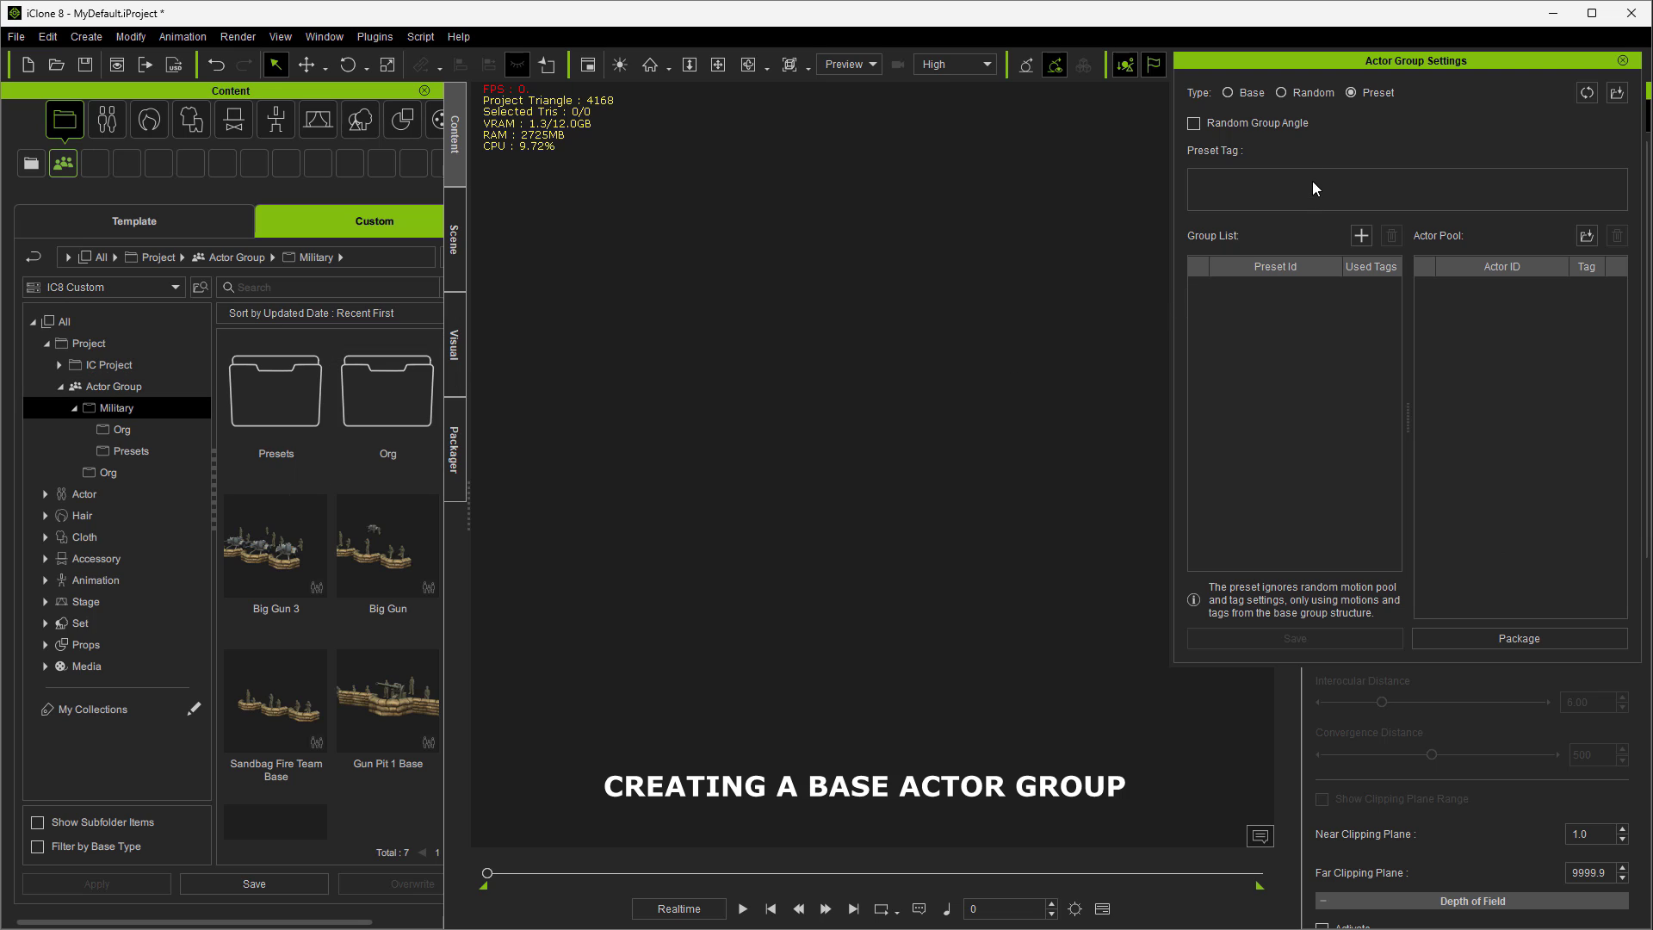
pyautogui.click(1282, 94)
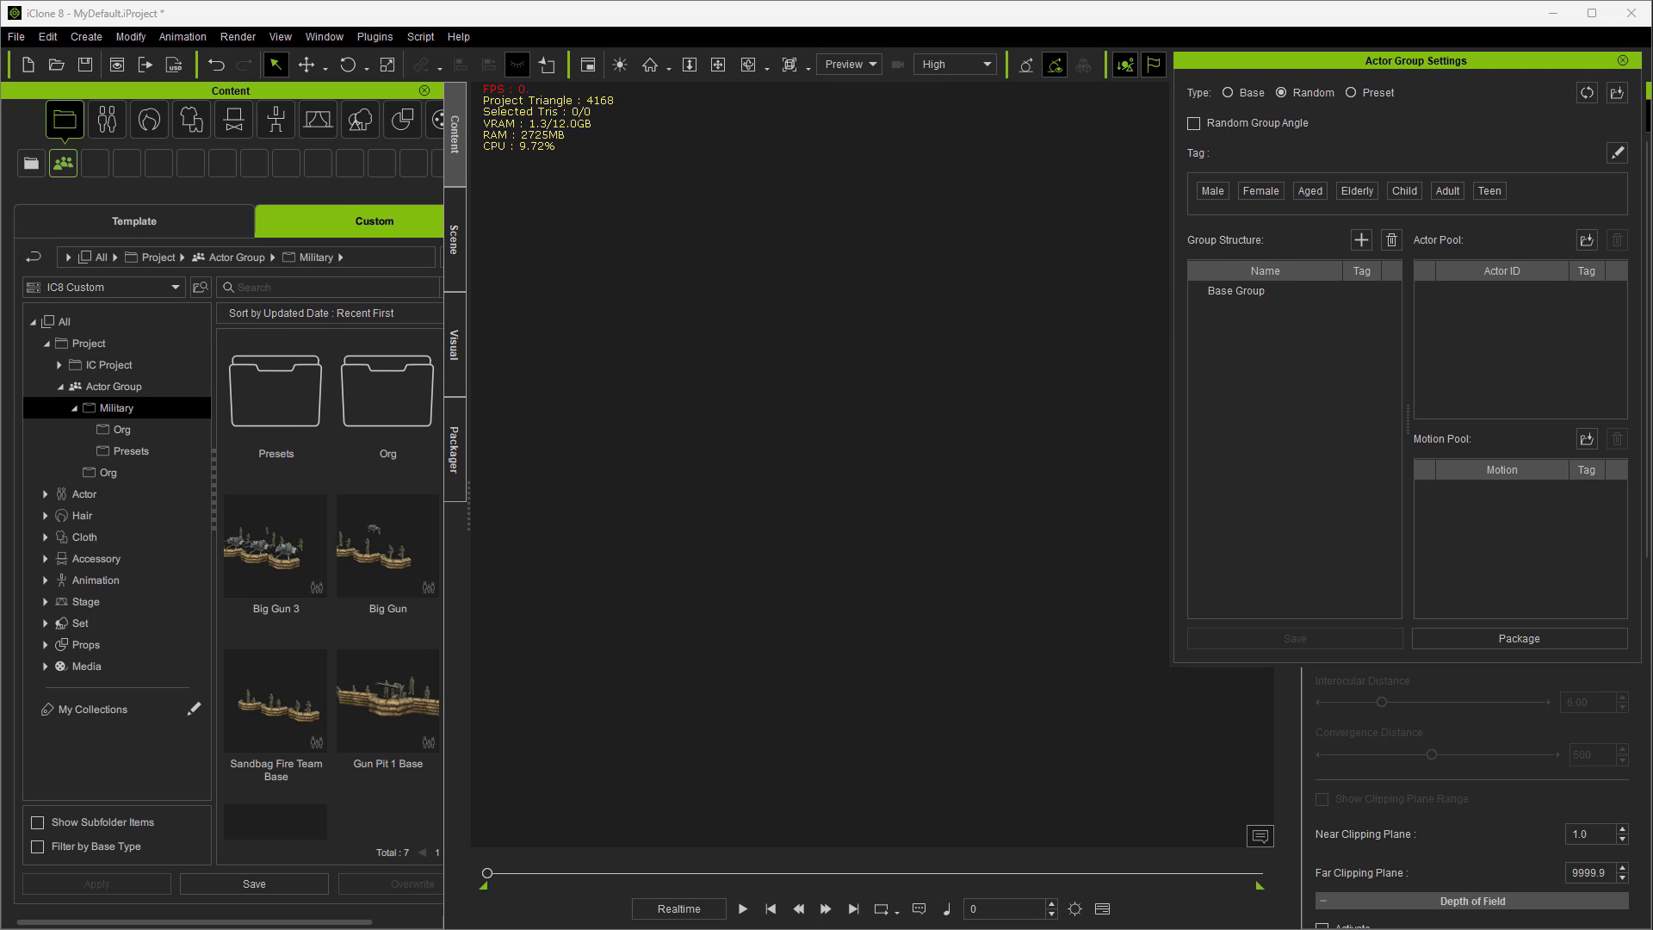
# - Add the Infantry 1 to 6 avatars to the actor pool and the C127E_Rifle motions to the motion pool
pyautogui.moveTo(0, 203); pyautogui.dragTo(0, 163)
pyautogui.moveTo(0, 320); pyautogui.dragTo(1496, 320)
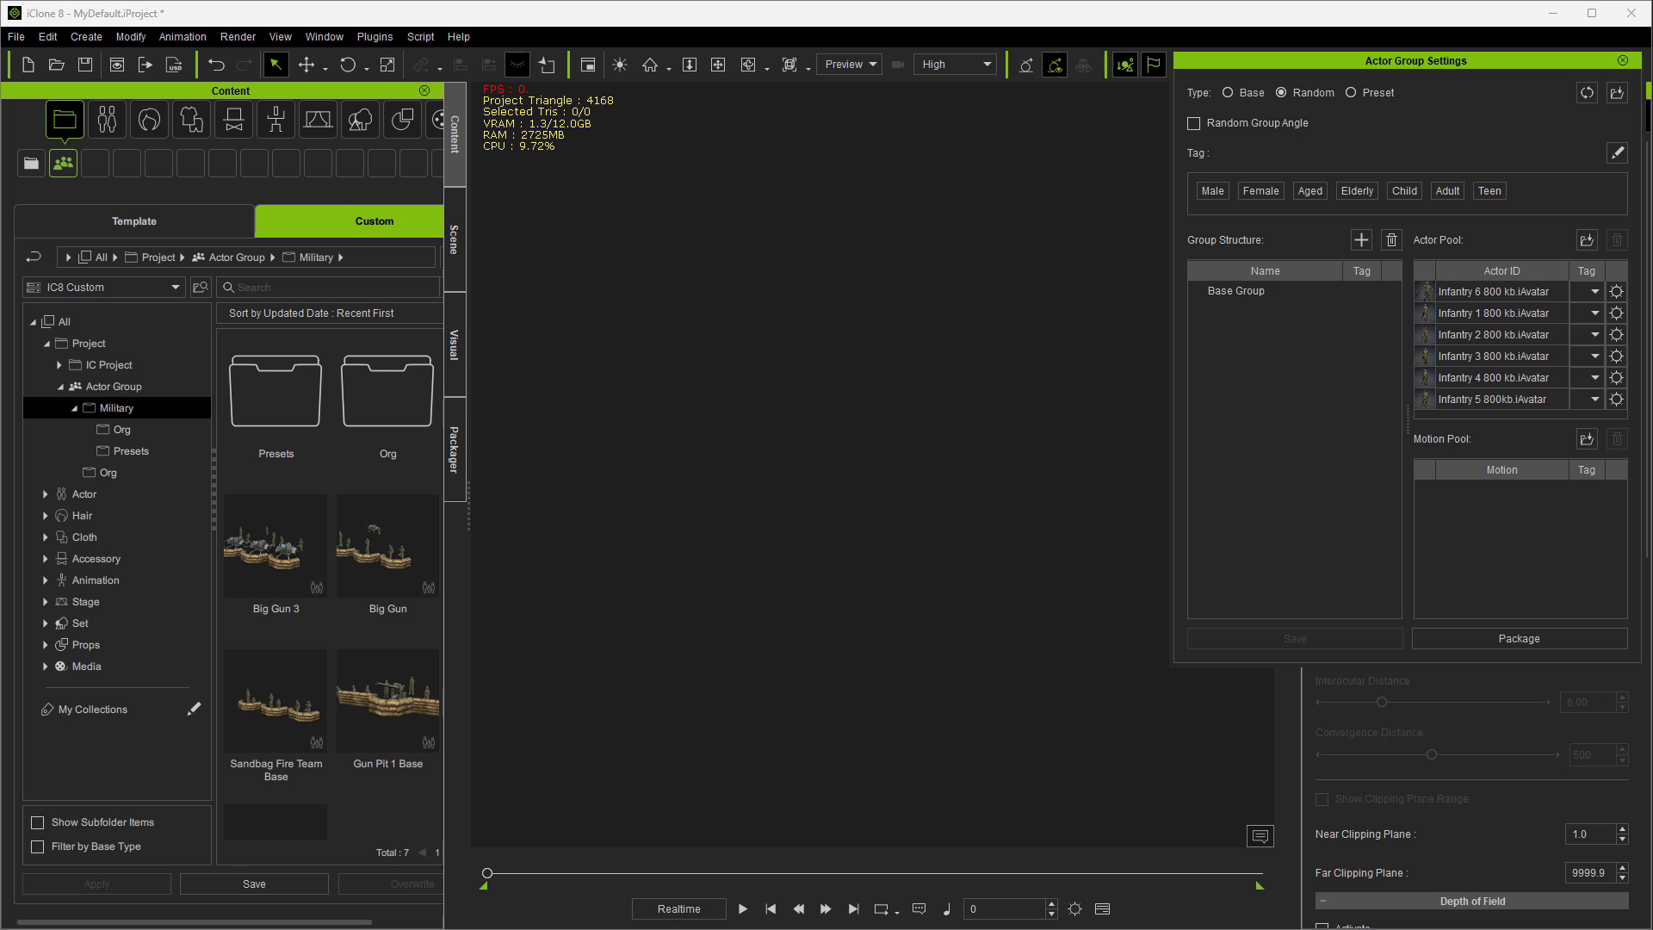
pyautogui.moveTo(156, 632); pyautogui.dragTo(1546, 586)
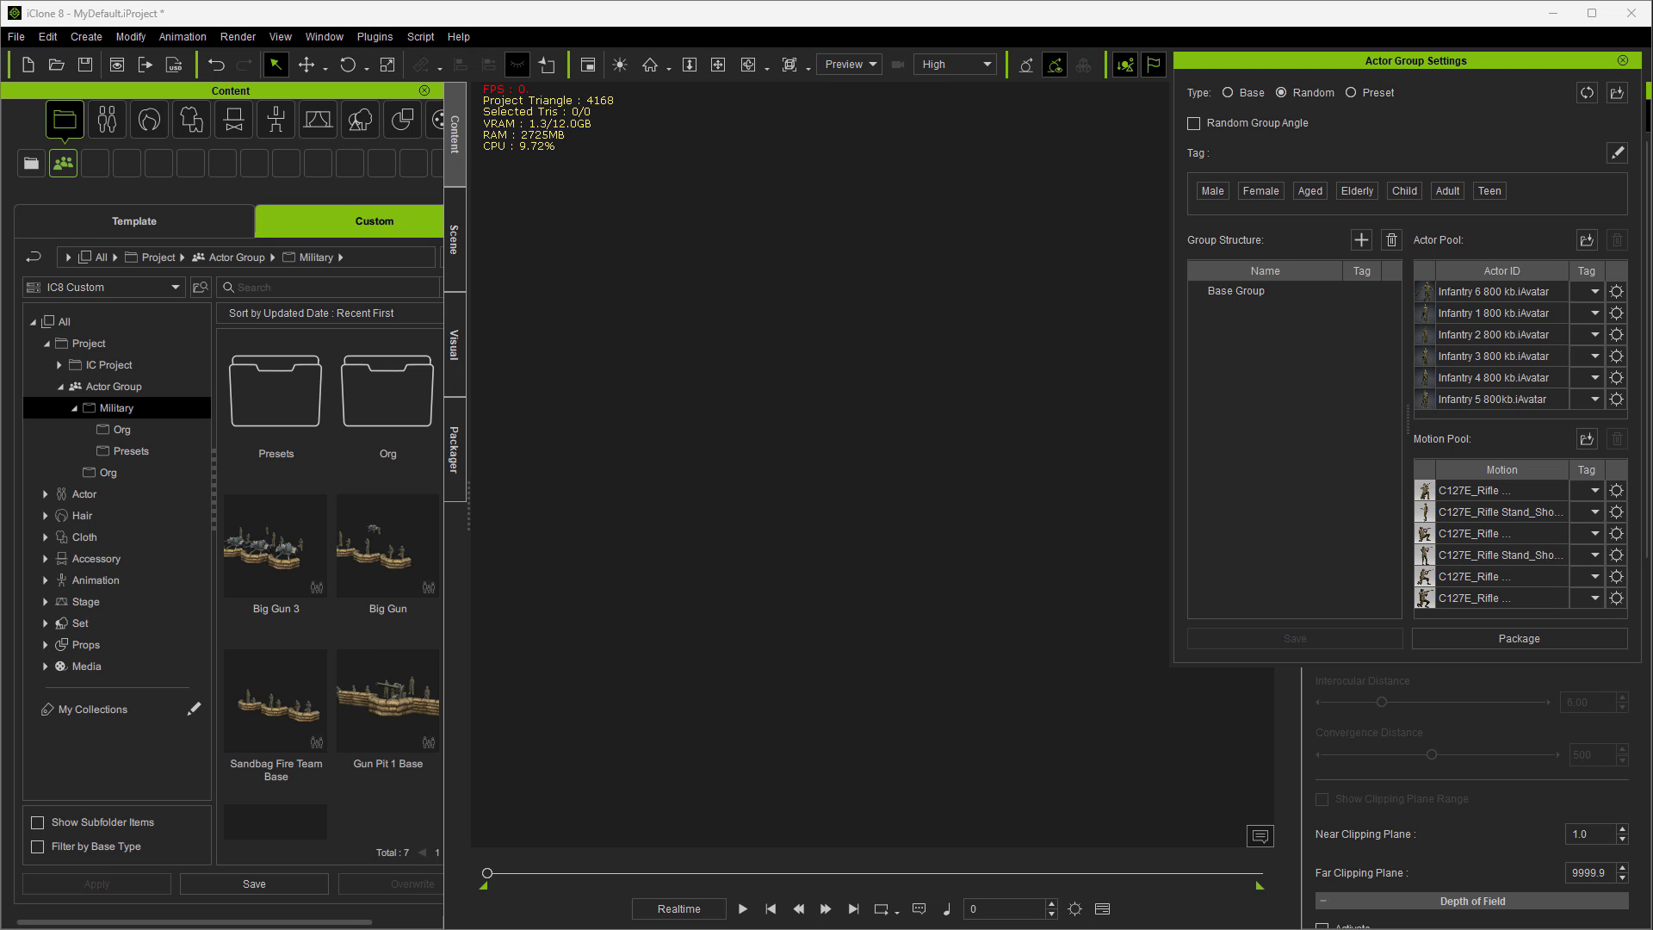
# - Place the six infantry avatars in the scene as a loose, staggered fire team
pyautogui.moveTo(448, 378); pyautogui.dragTo(686, 353)
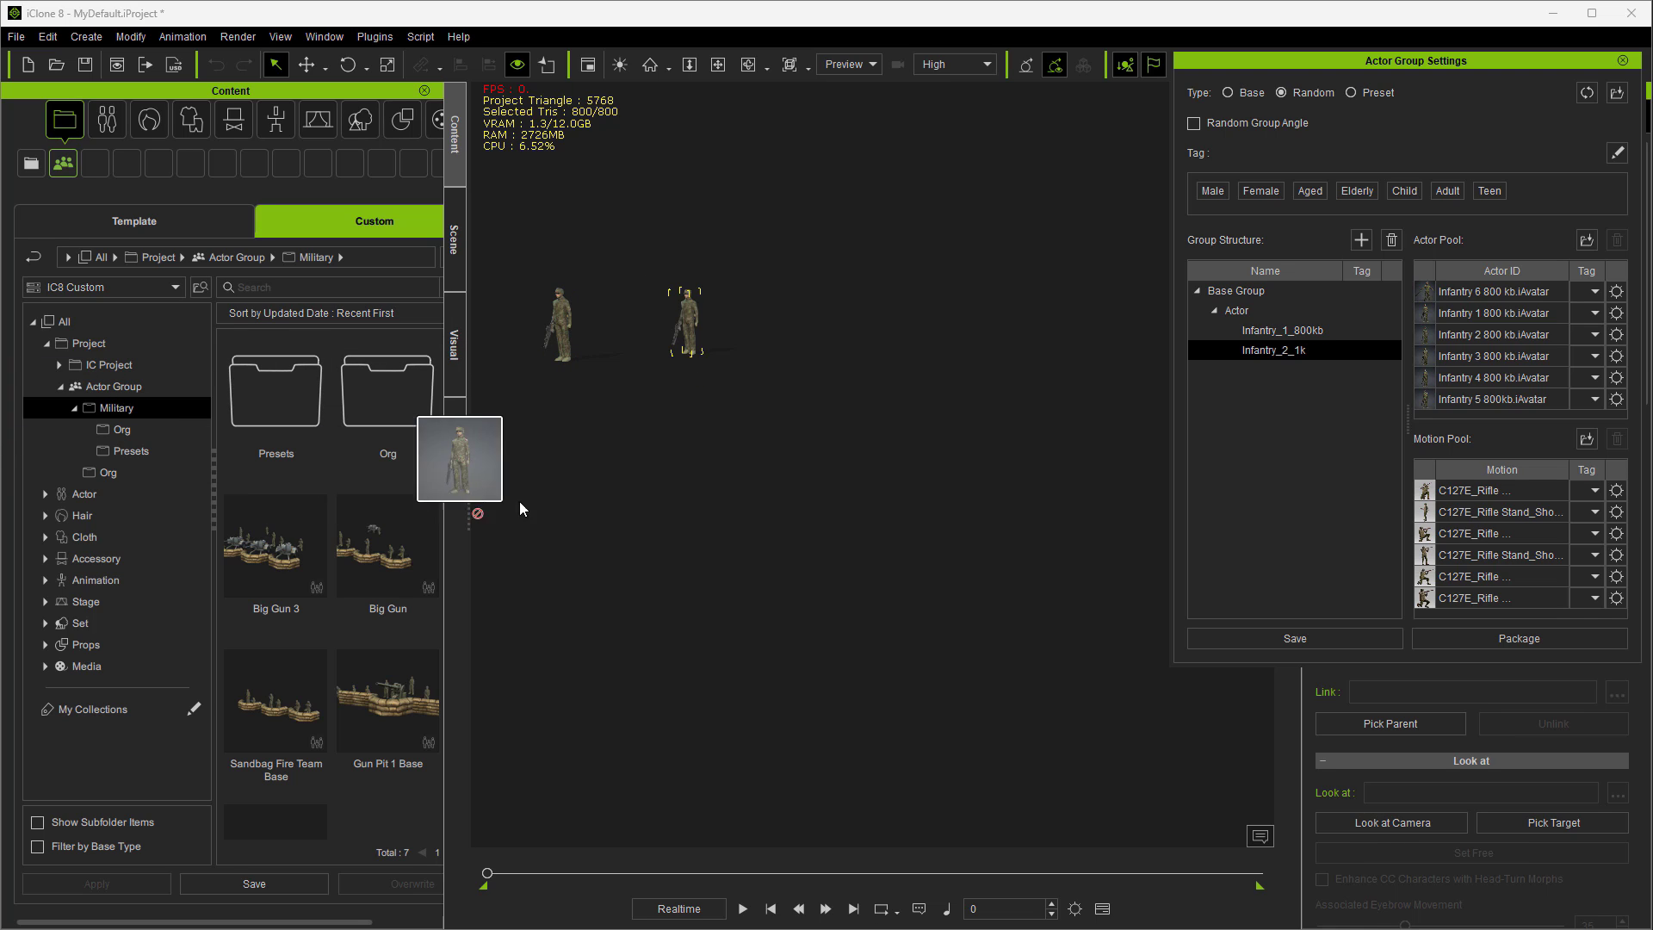
pyautogui.moveTo(531, 508); pyautogui.dragTo(745, 470)
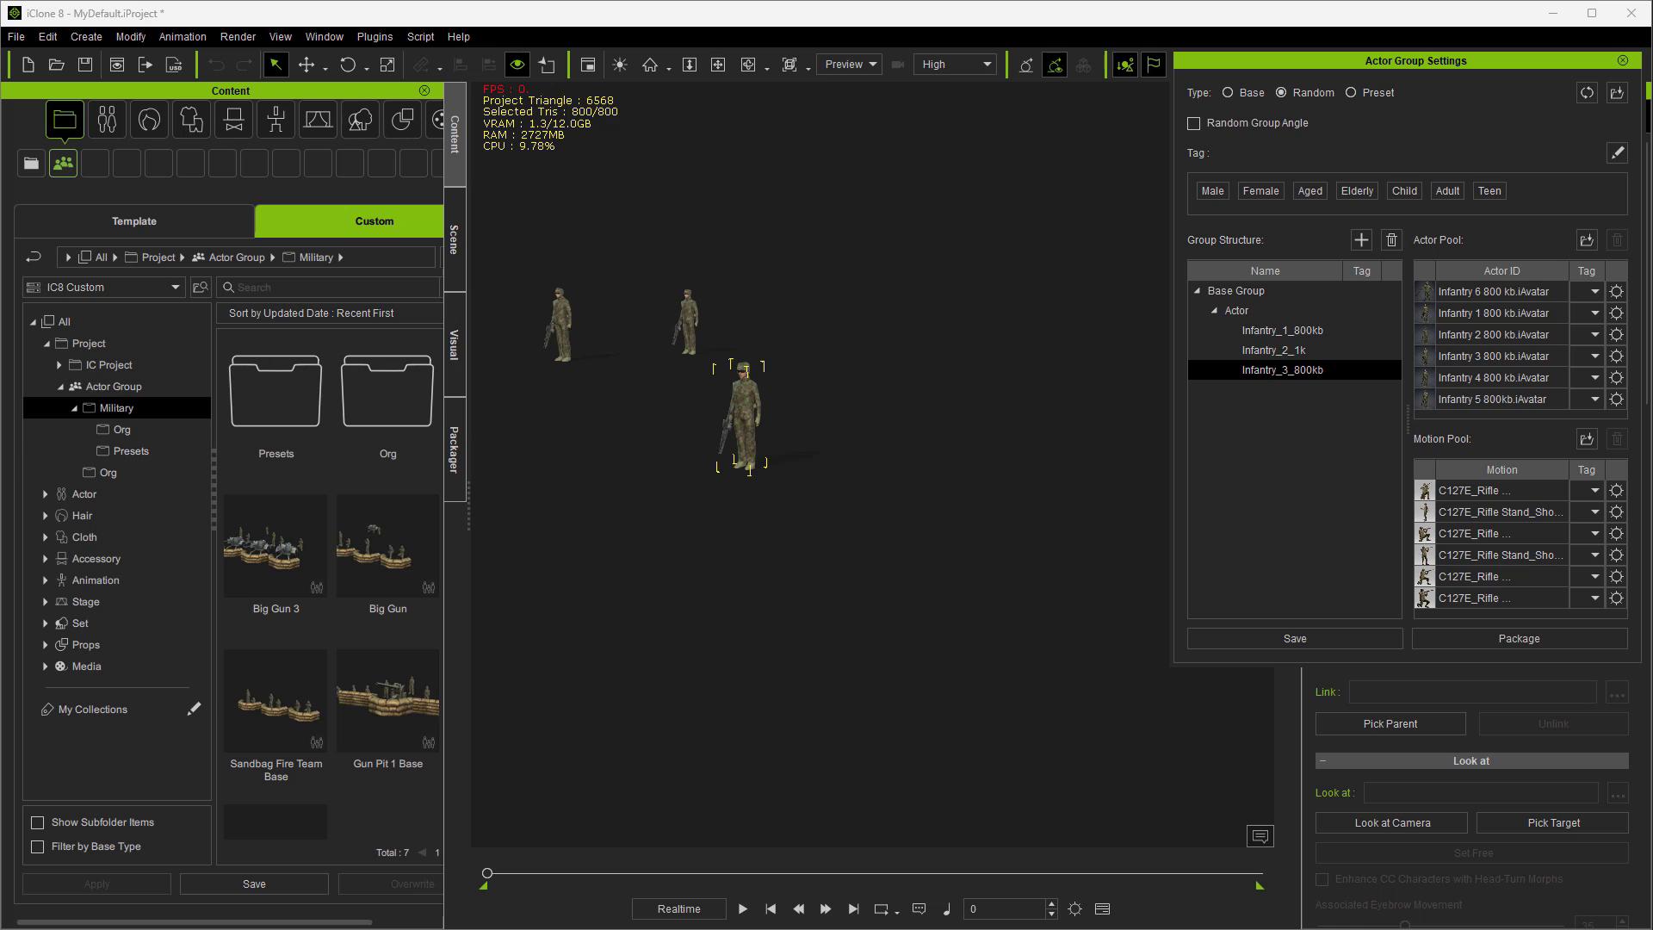
pyautogui.moveTo(4, 258); pyautogui.dragTo(904, 371)
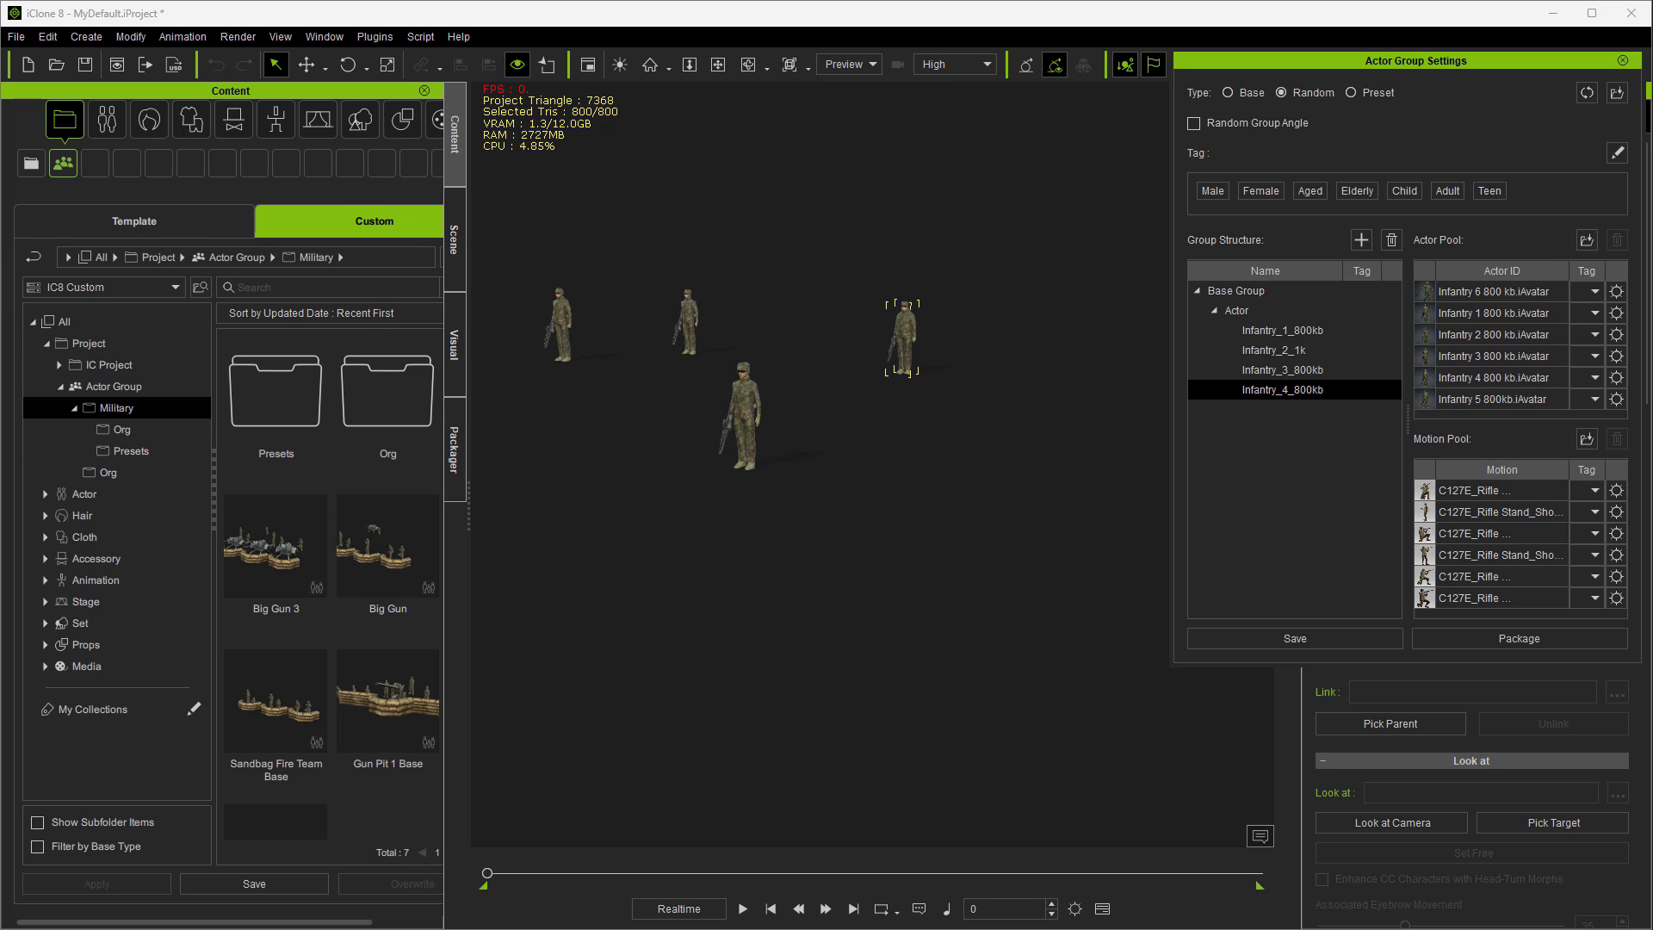
pyautogui.moveTo(4, 413); pyautogui.dragTo(914, 451)
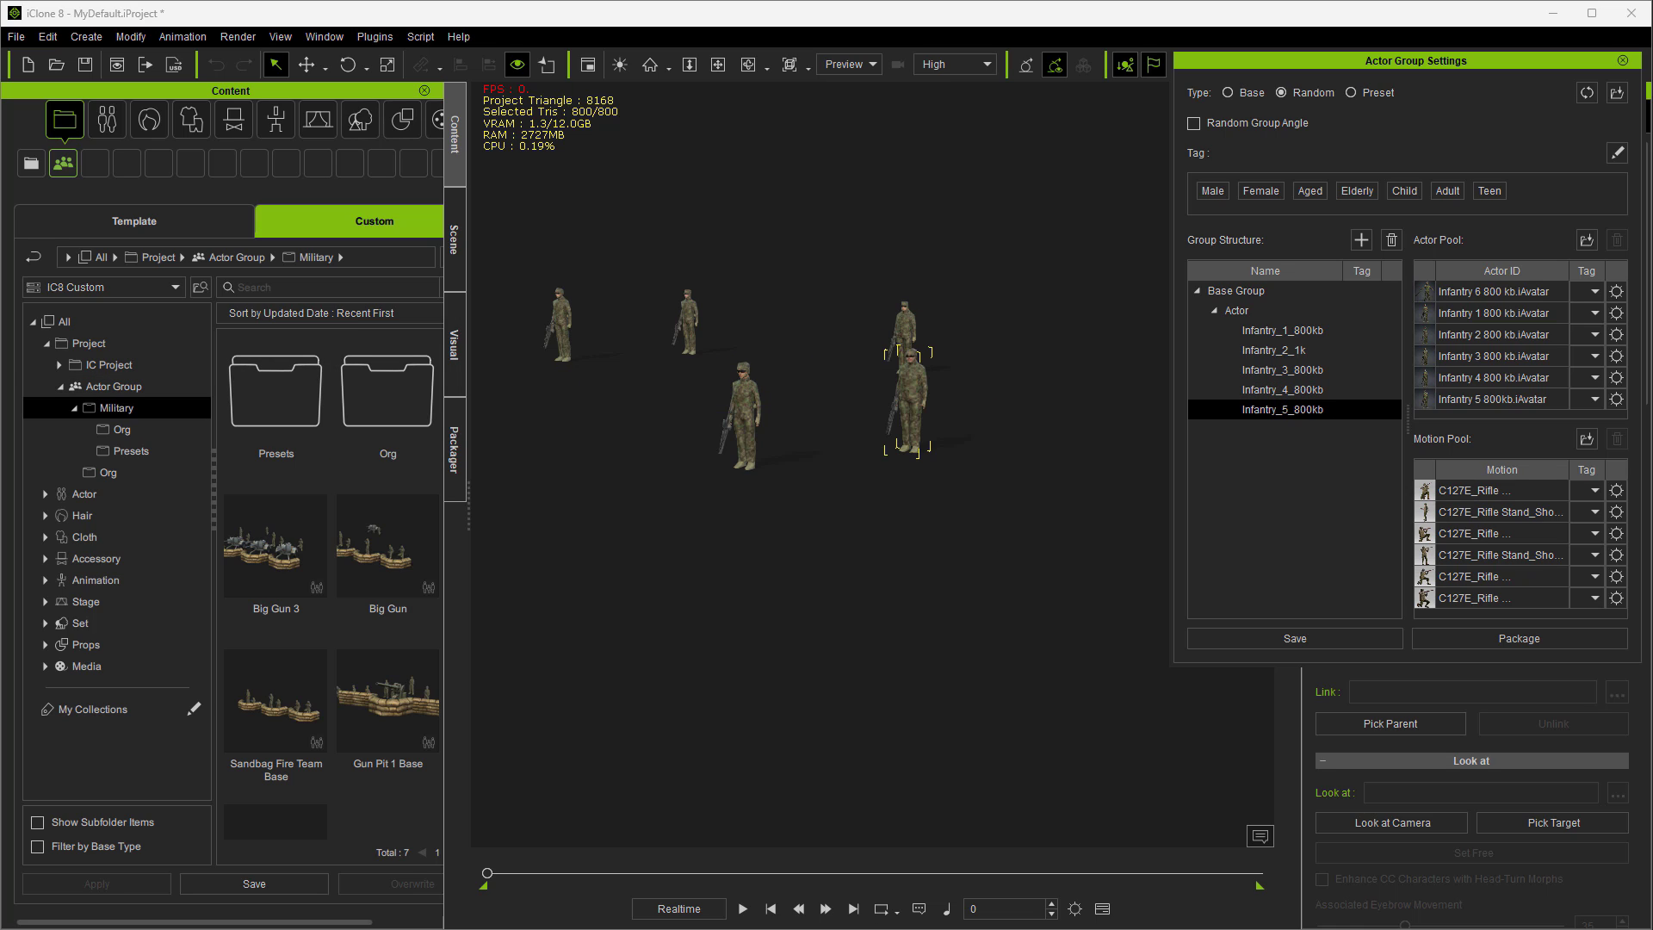
pyautogui.moveTo(0, 456); pyautogui.dragTo(1014, 521)
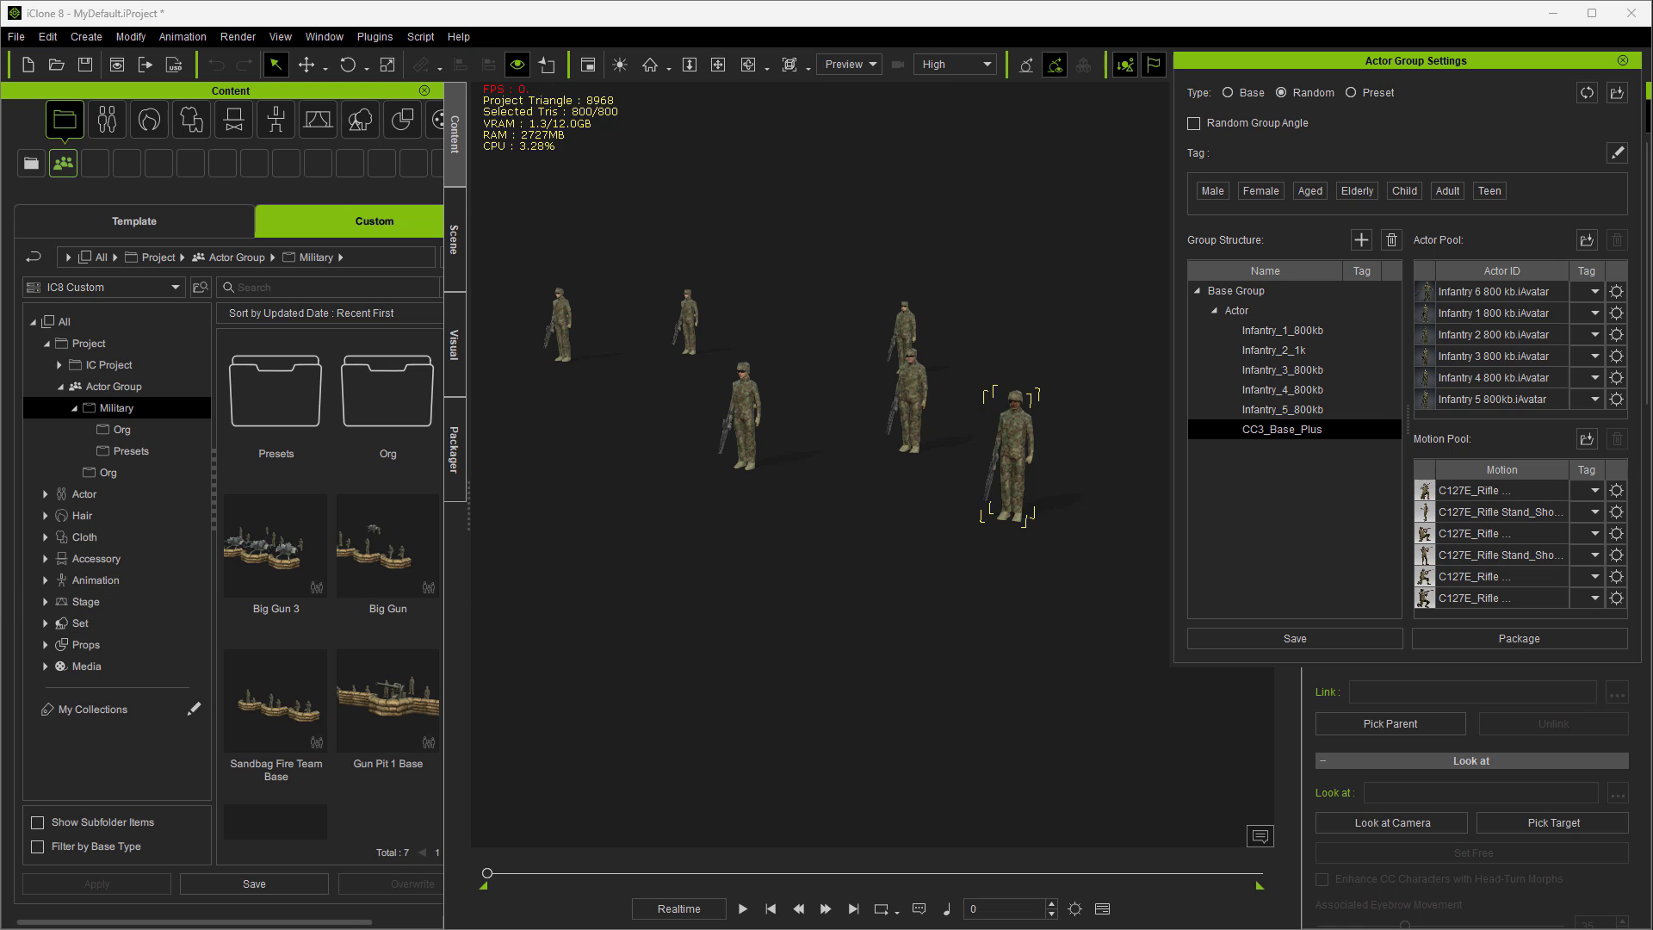
# - Move Infantry_4_800kb away from the soldier in front of it so the two no longer overlap
pyautogui.click(906, 341)
pyautogui.press('w')
pyautogui.moveTo(906, 341); pyautogui.dragTo(757, 291)
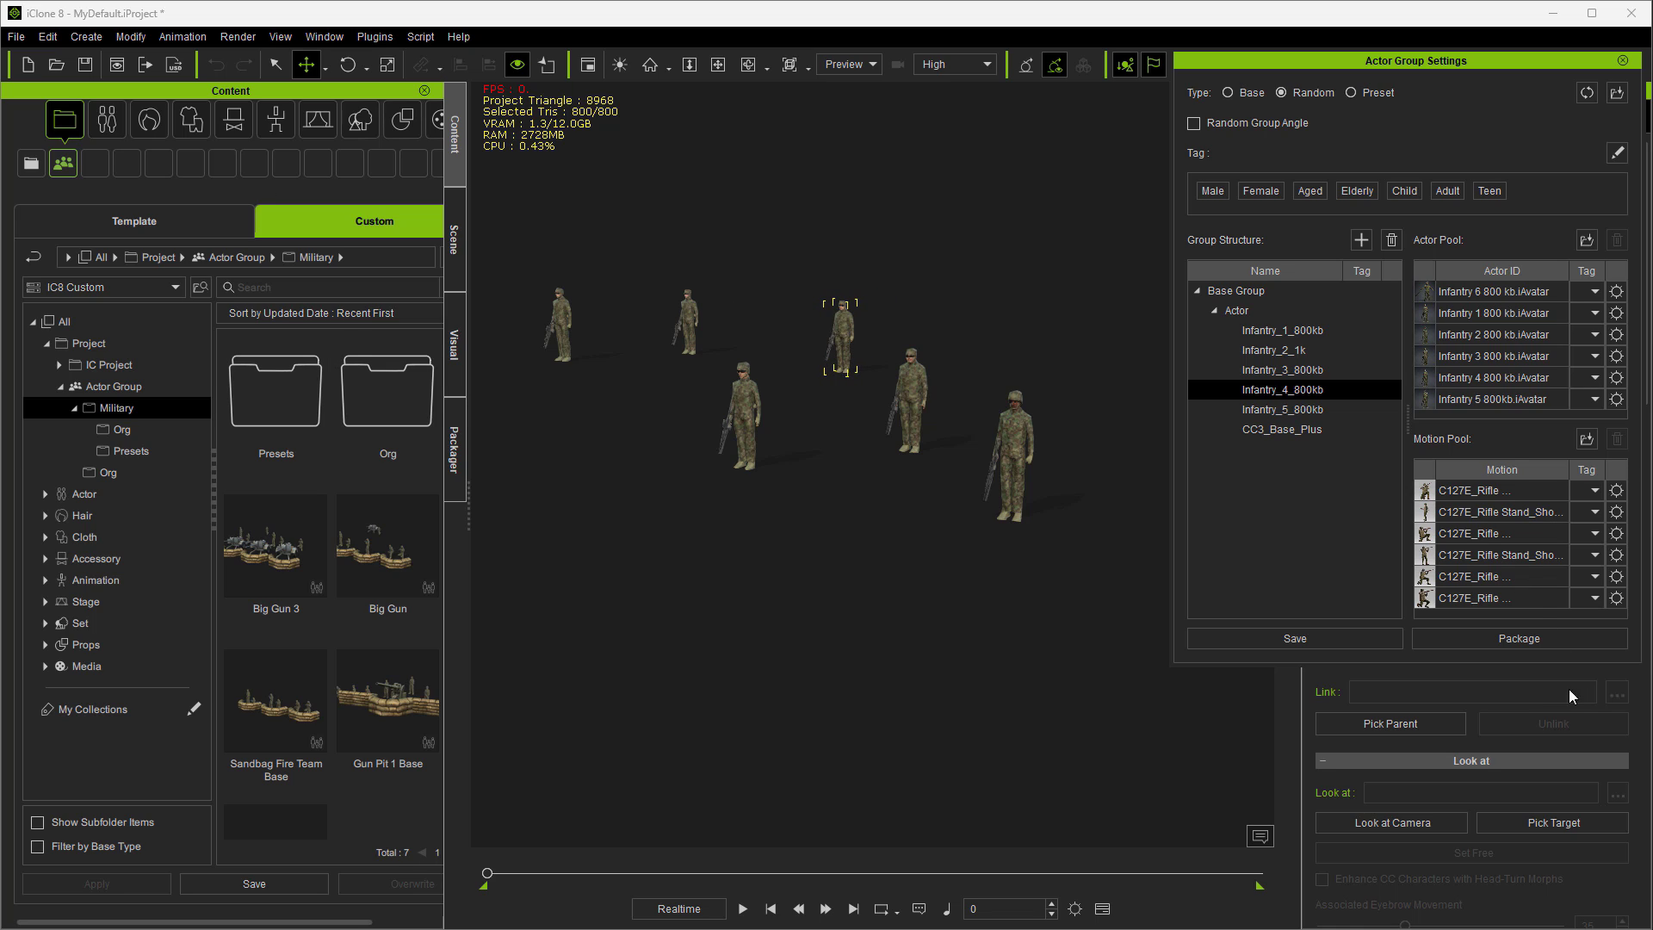
# - Save the random actor group as Fire Team Random 1 in the Military folder
pyautogui.click(1309, 643)
pyautogui.write('F')
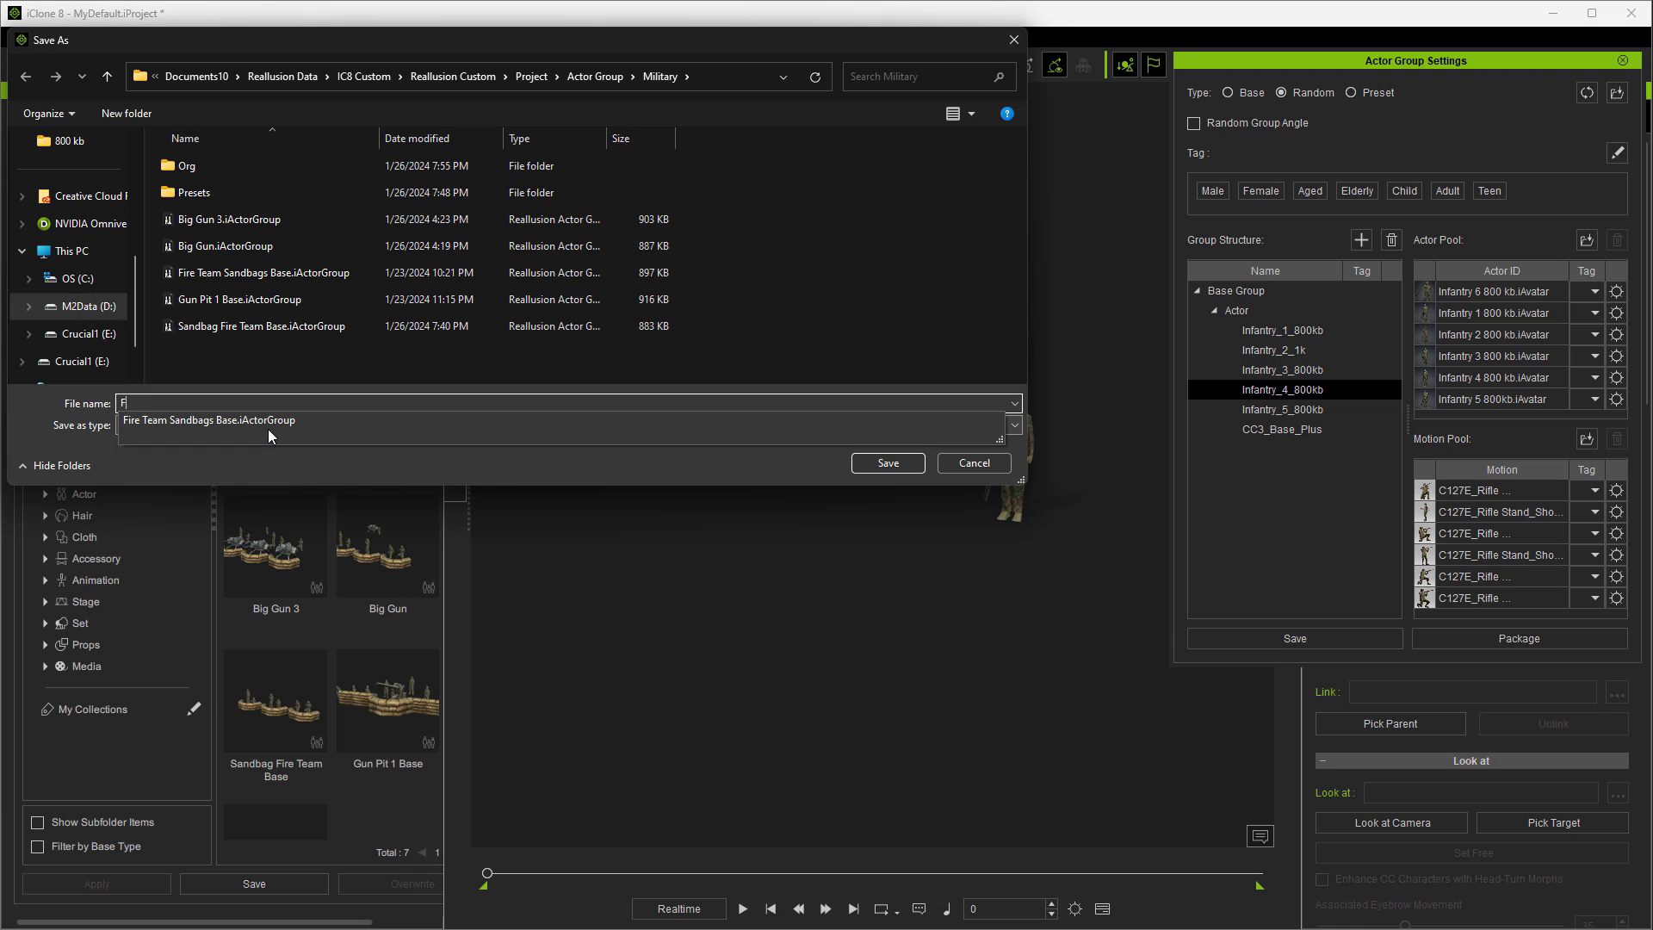
pyautogui.write('ire Team Random 1')
pyautogui.press('Return')
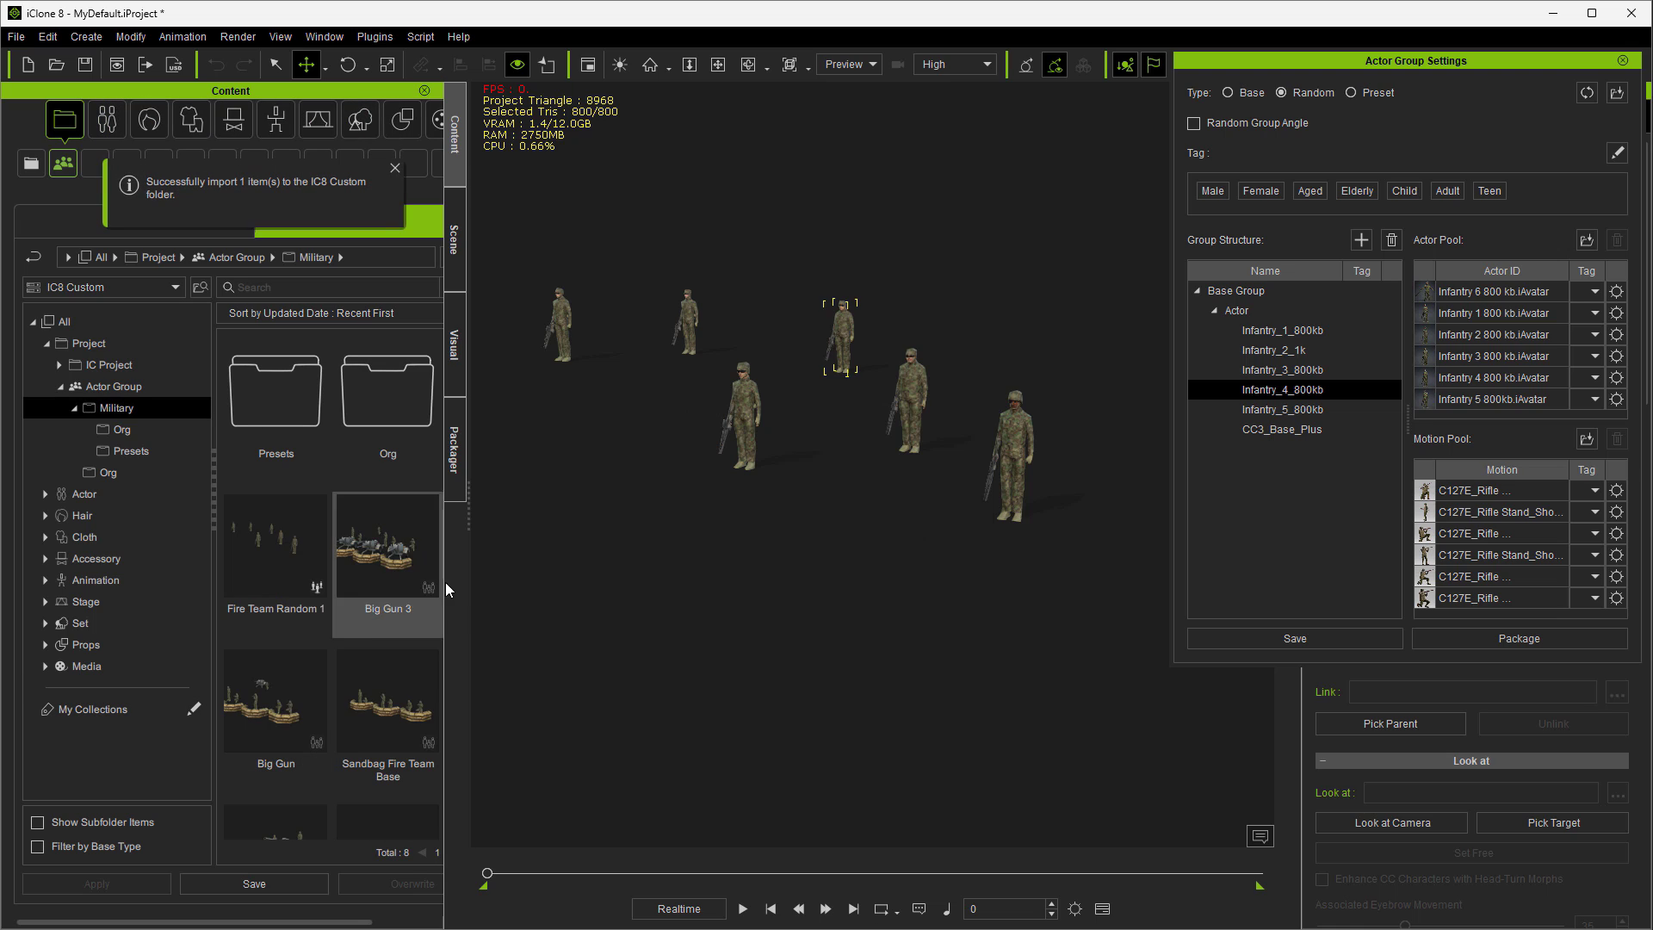
# - Close the actor group settings and delete all the soldiers from the scene
pyautogui.click(1623, 61)
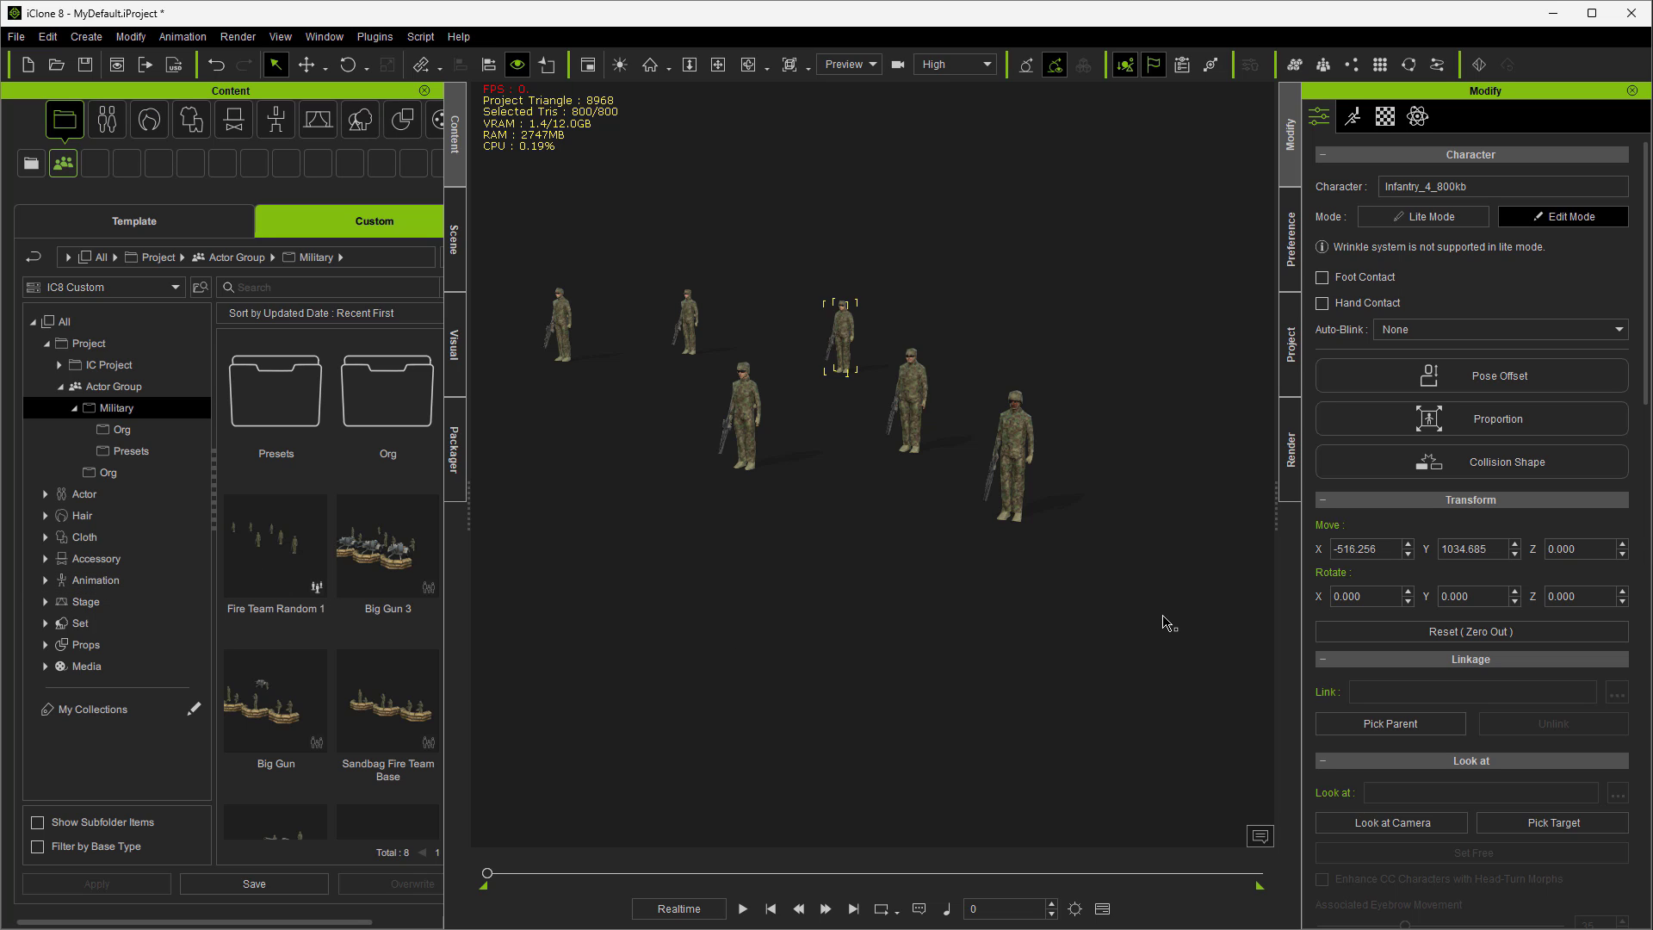
pyautogui.moveTo(1163, 617); pyautogui.dragTo(527, 215)
pyautogui.press('Delete')
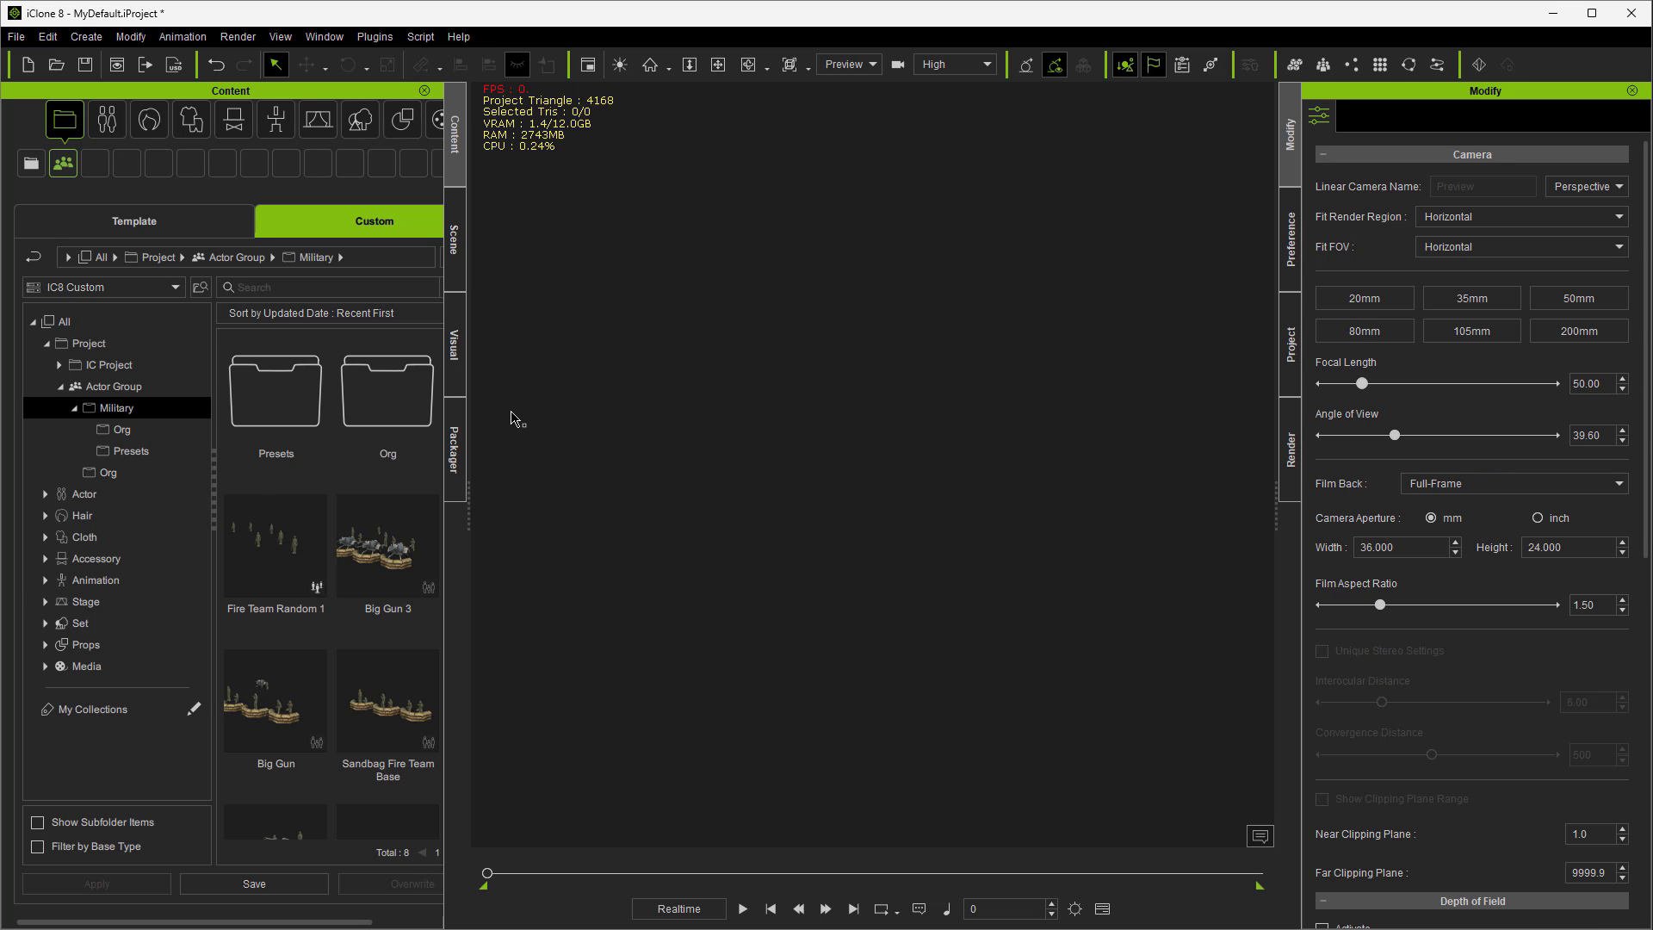
# - Load Fire Team Random 1 into the scene and randomize its actors without sourcing from all available ActorCore actors
pyautogui.moveTo(238, 582); pyautogui.dragTo(803, 502)
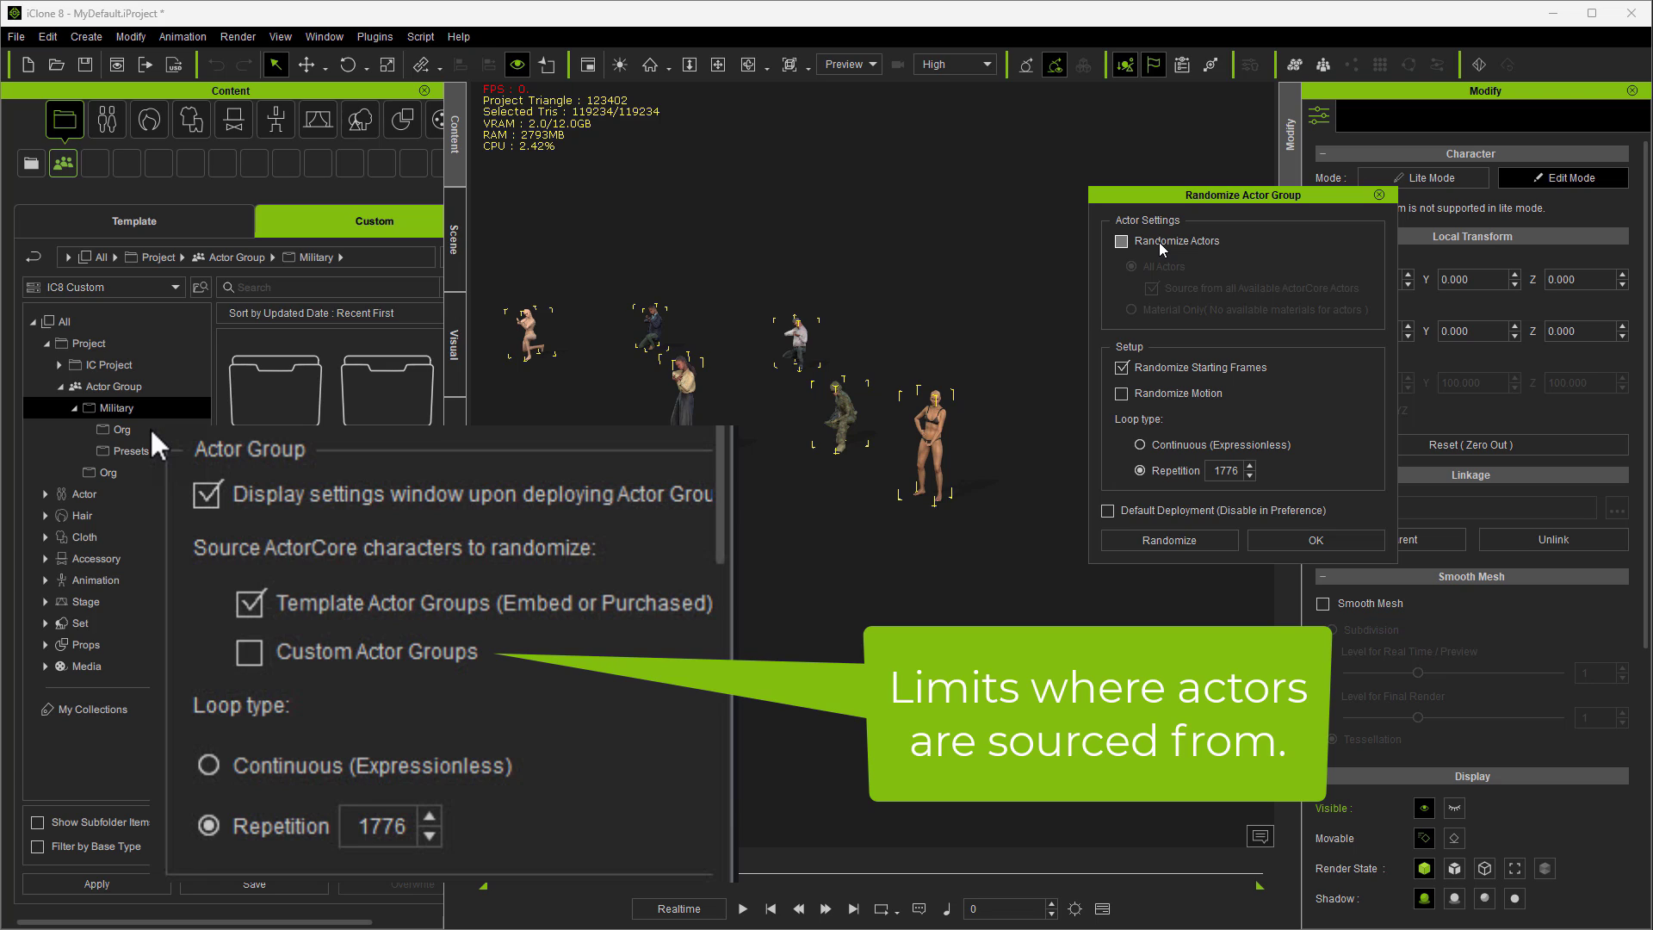
pyautogui.click(1121, 241)
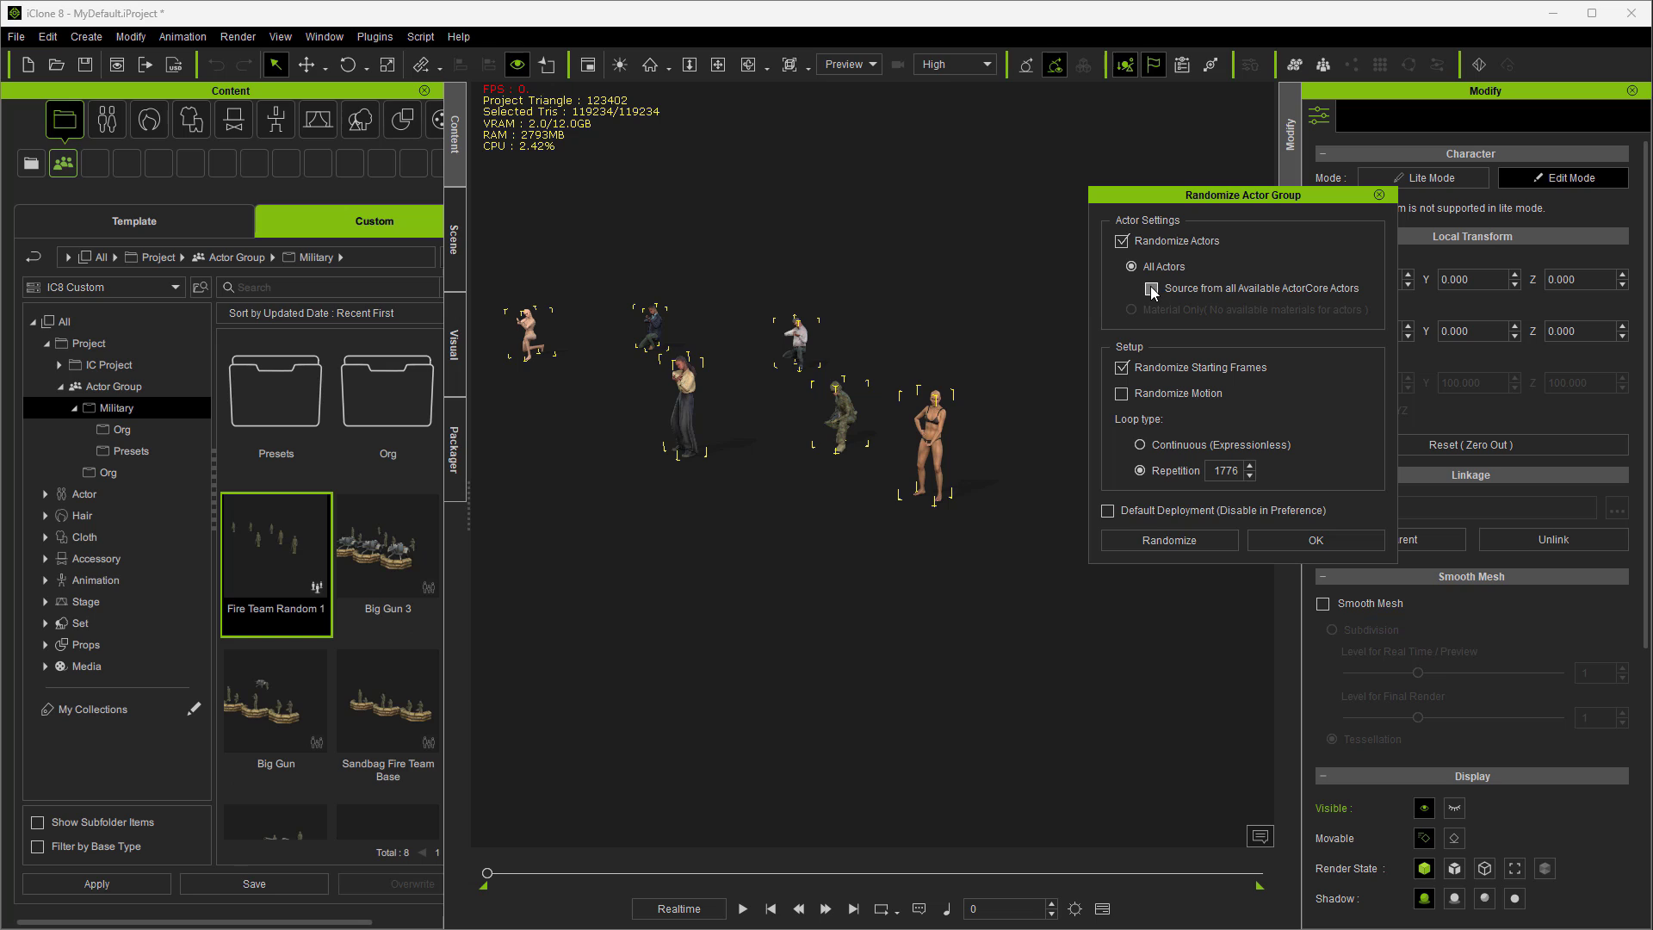
pyautogui.click(1169, 540)
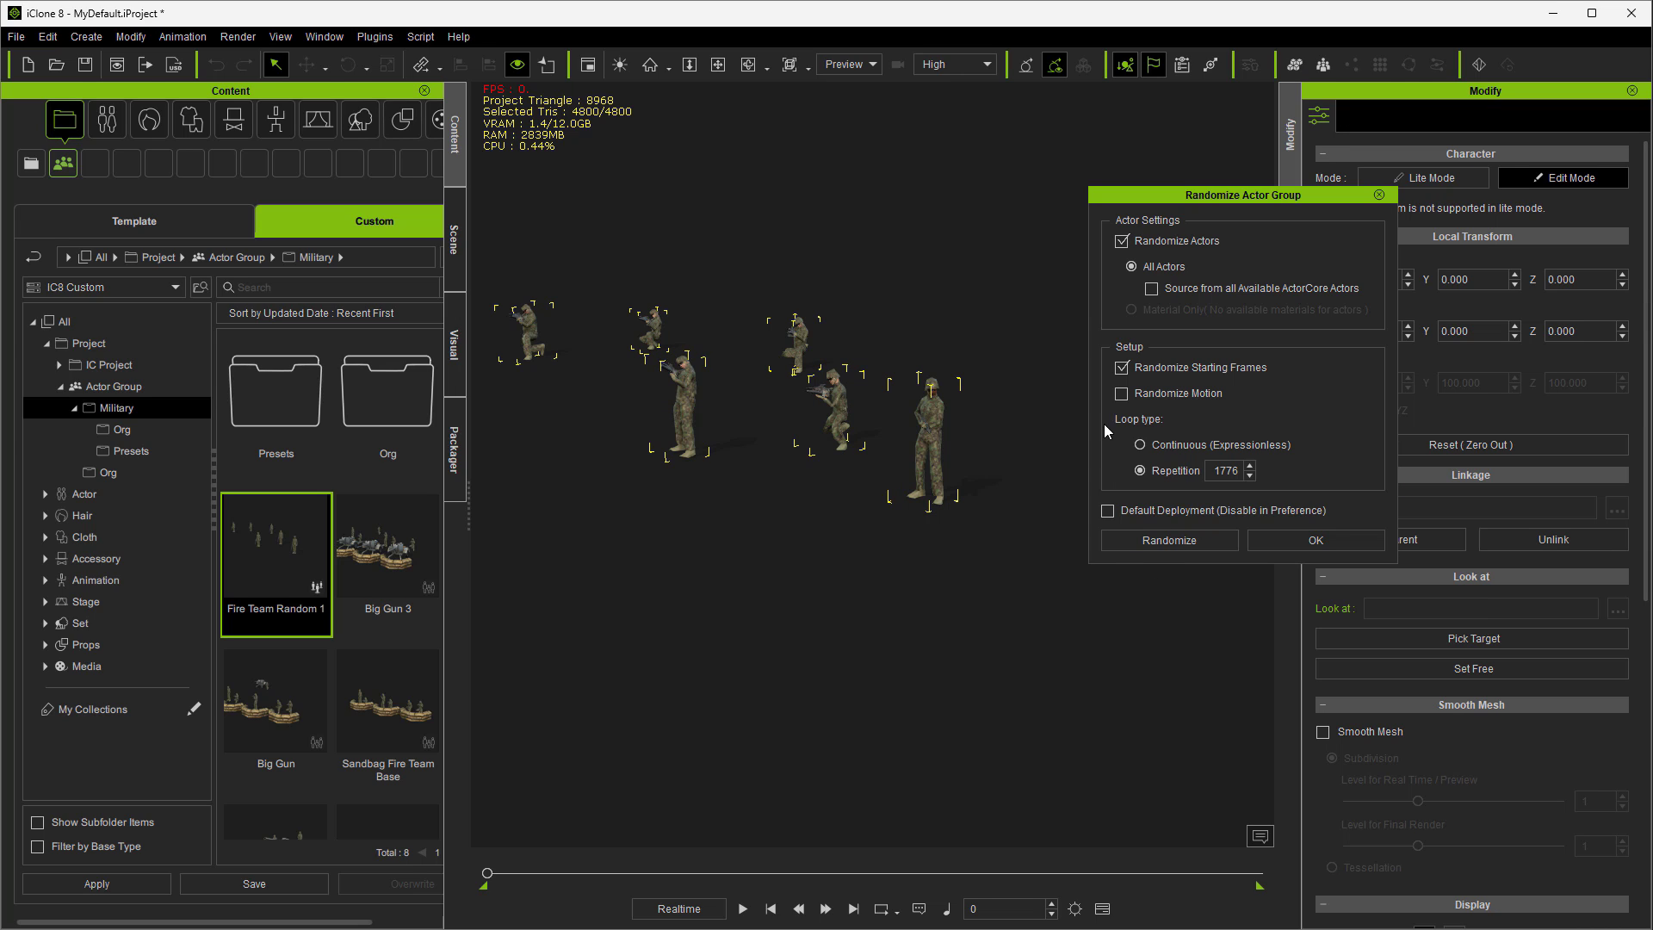
# - Enable Randomize Motion for the fire team and randomize the group twice
pyautogui.click(1122, 395)
pyautogui.click(1127, 541)
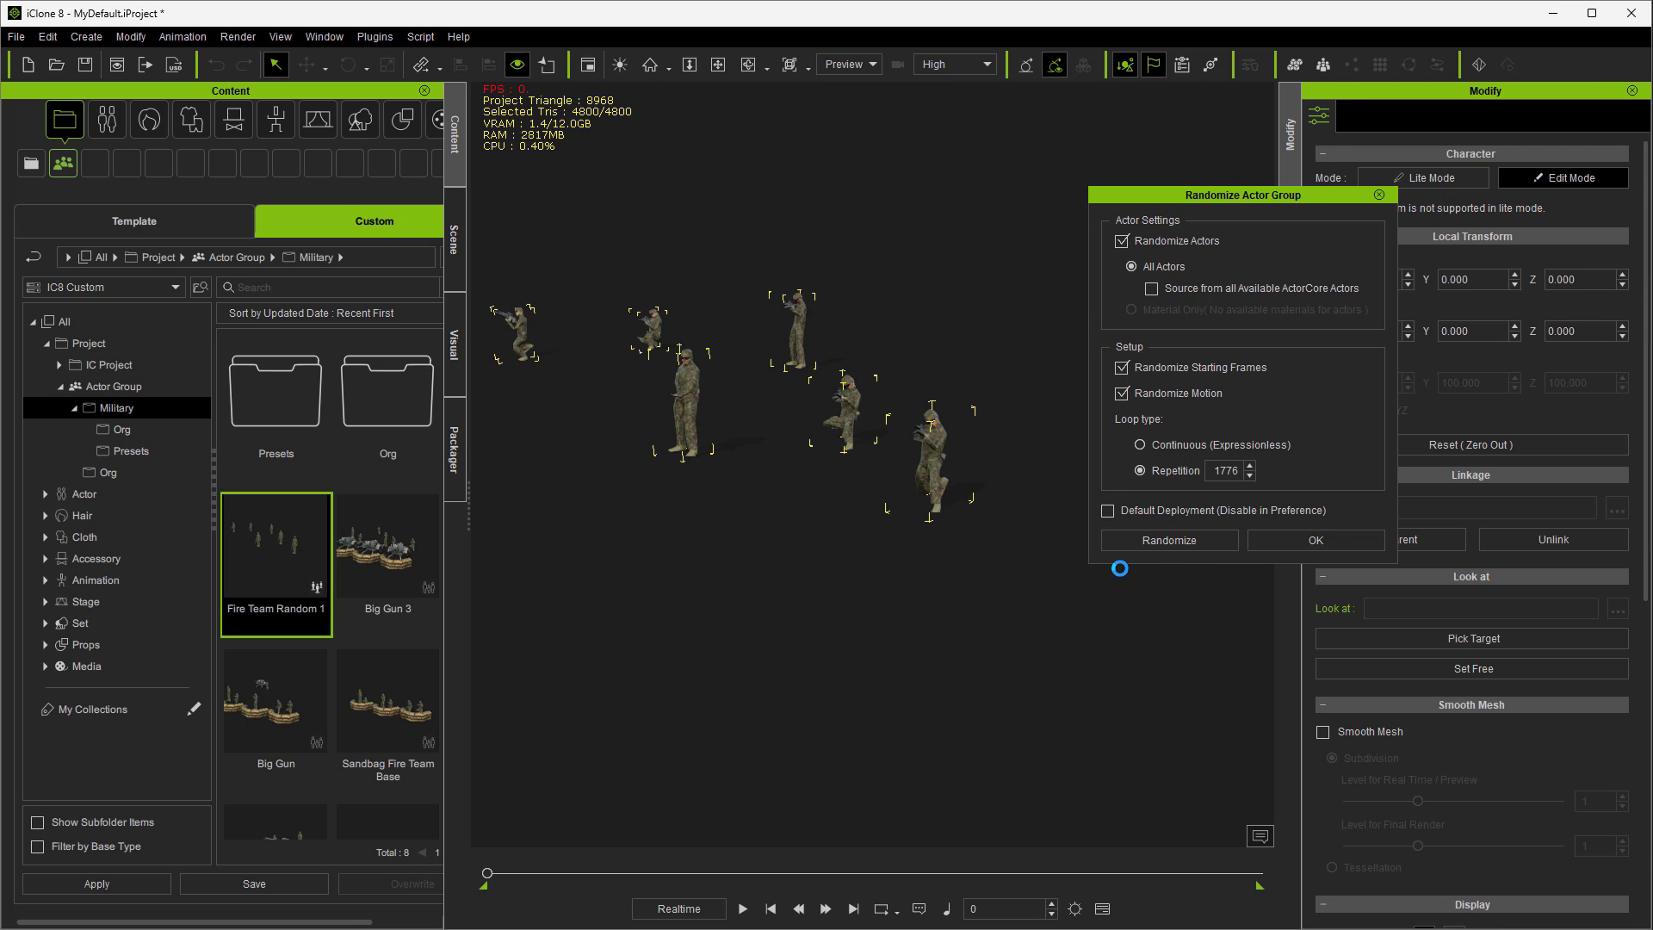
pyautogui.click(1126, 540)
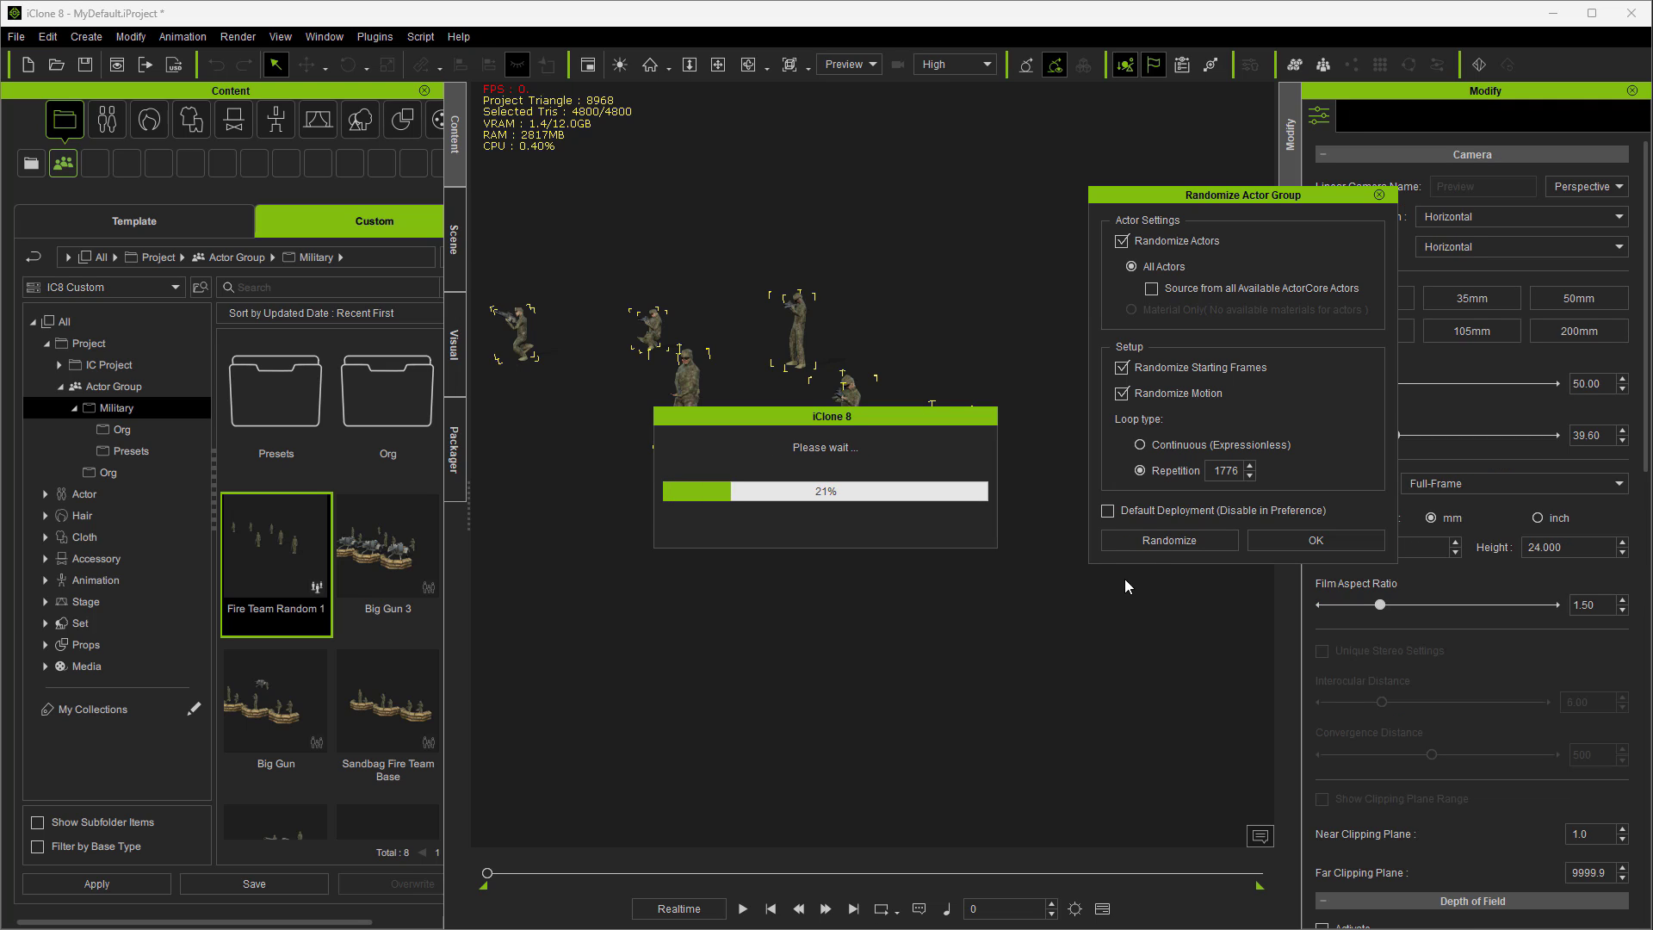